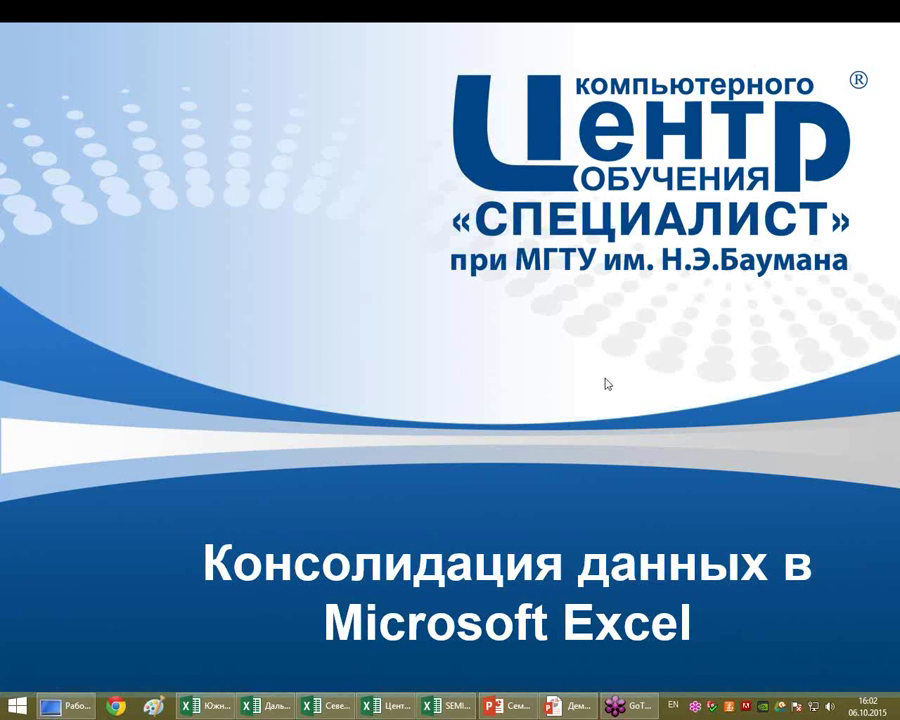
Start the full-screen slideshow and advance to slide 2, 'О преподавателе'.
key("F5")
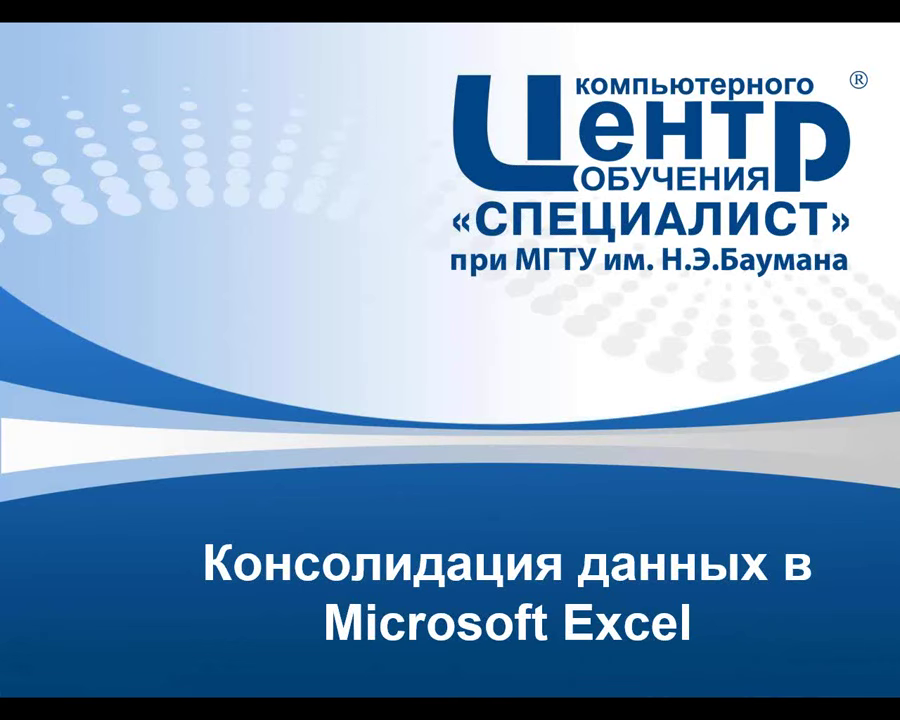
key("Right")
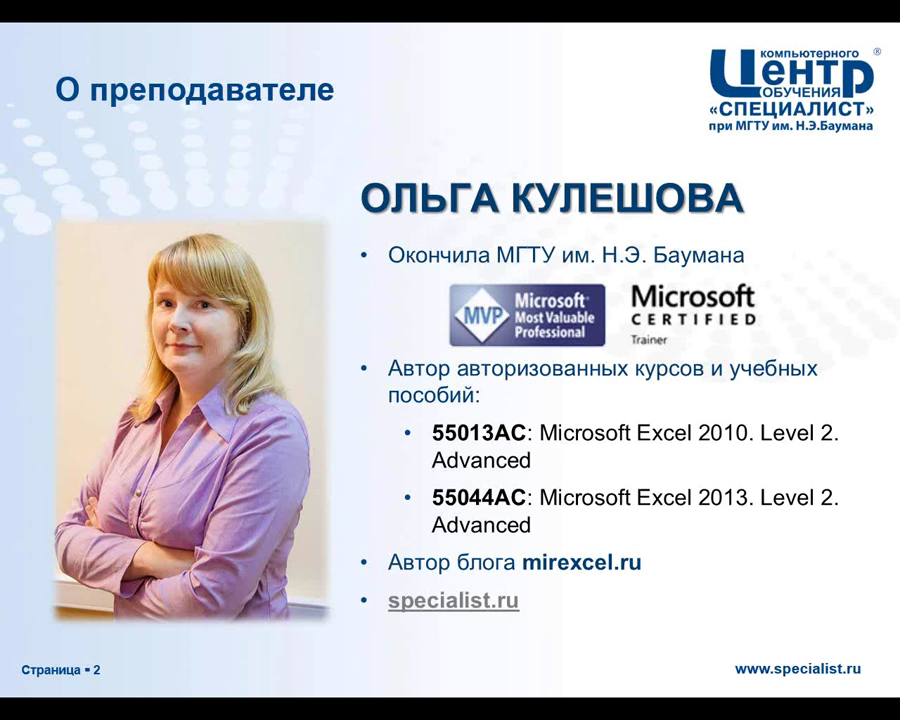
Advance past the publications and upcoming course-group slides to 'Консолидация данных'.
key("Right")
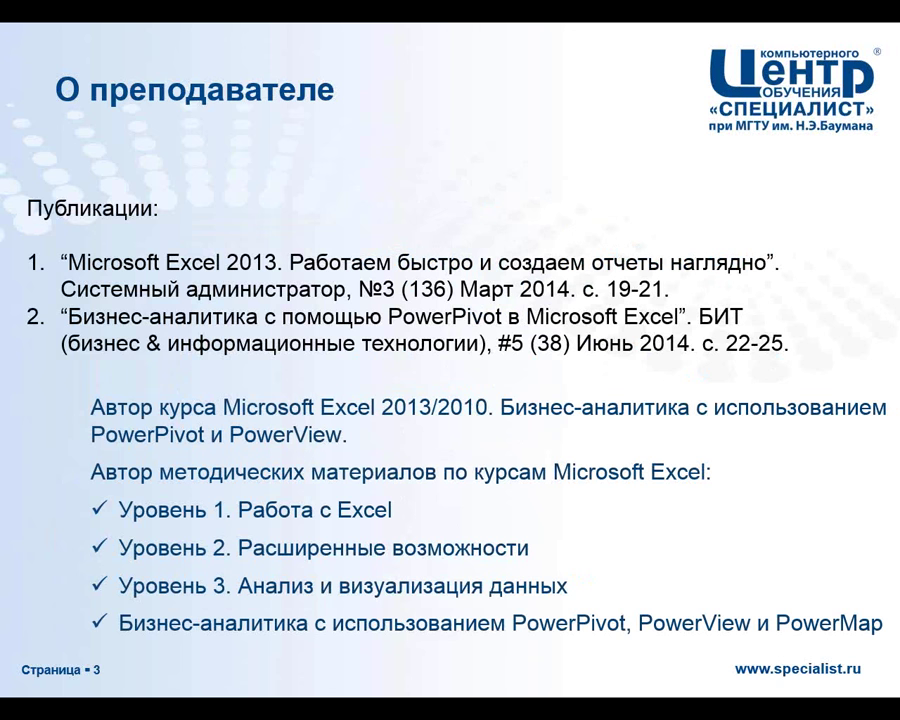
key("Page_Down")
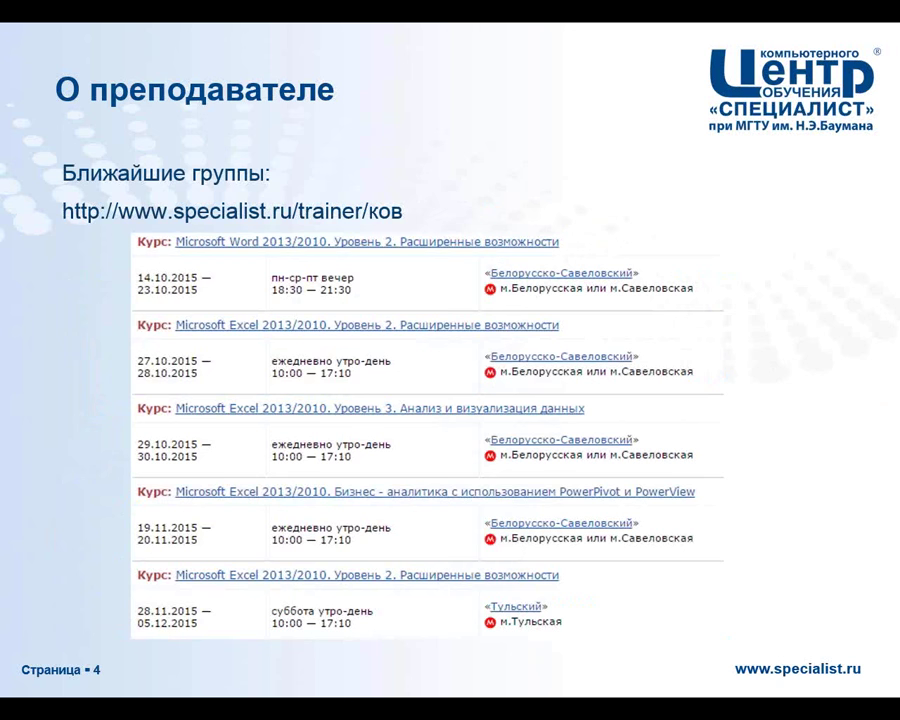
key("Right")
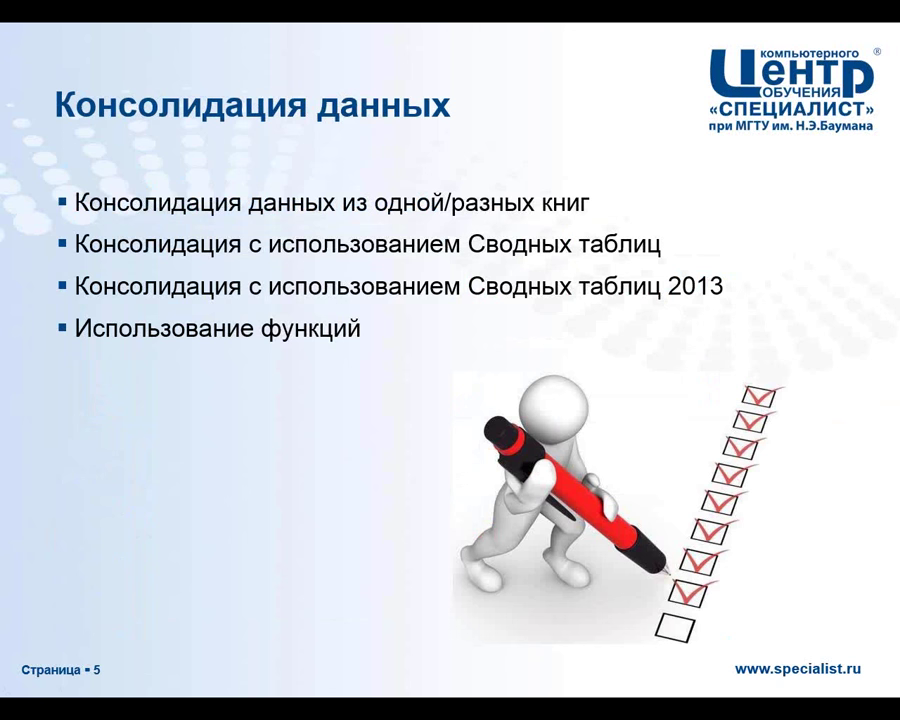
Show the slide on consolidating several workbooks, then bring up the Южный.xlsx workbook in Excel.
key("Right")
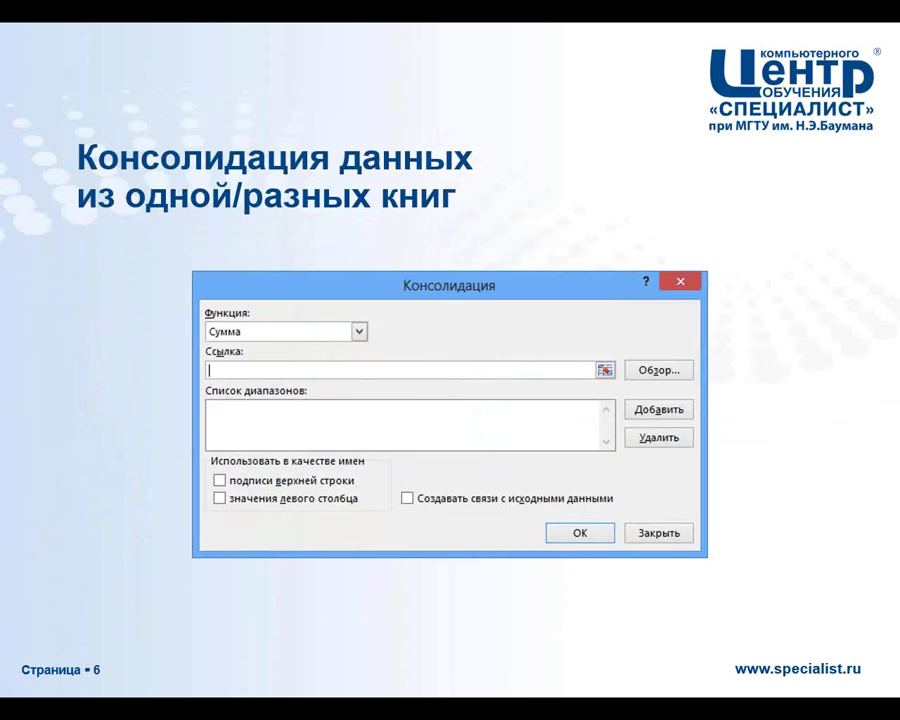
key("alt+Tab")
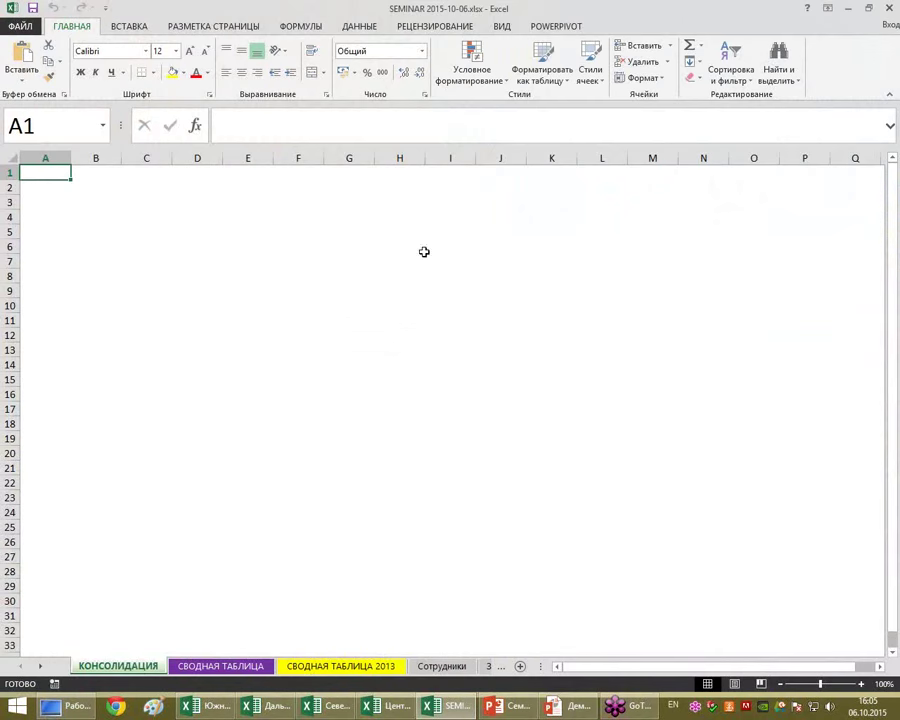
left_click(227, 710)
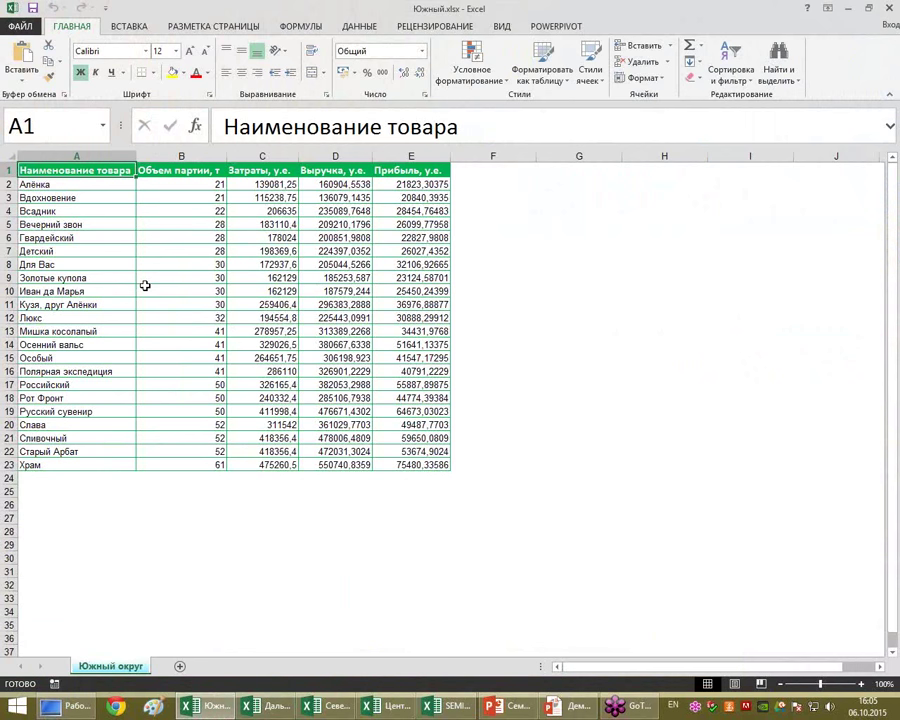
left_click(267, 709)
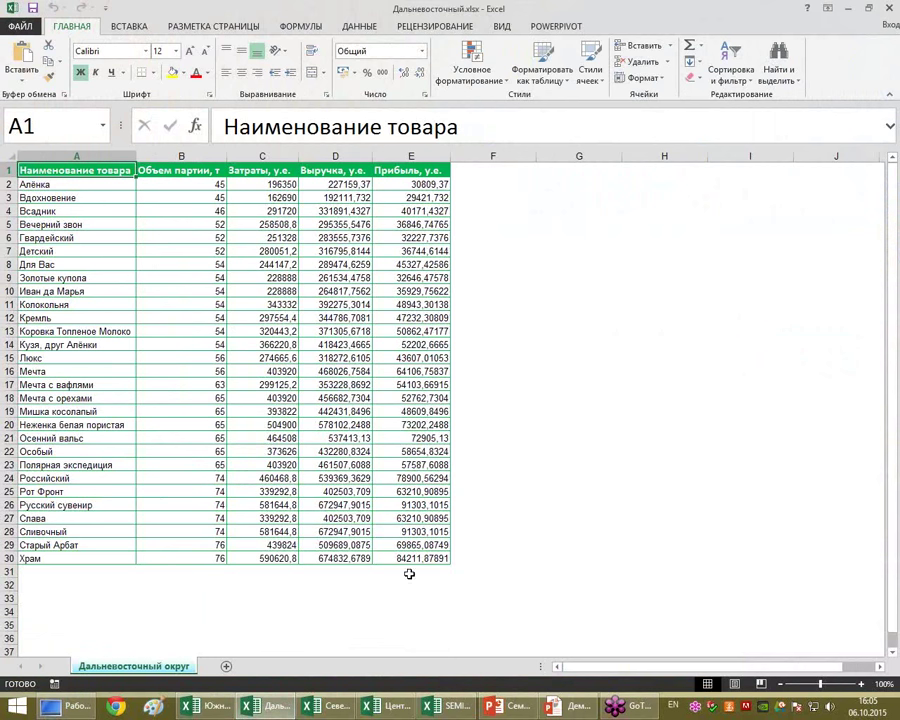
left_click(341, 711)
mouse_move(327, 706)
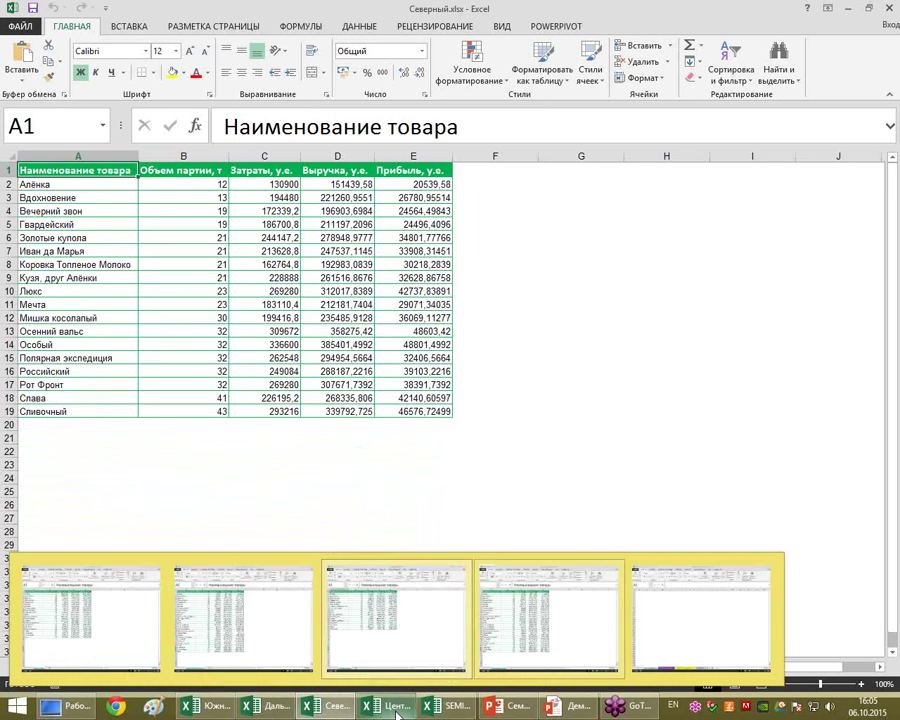
left_click(397, 714)
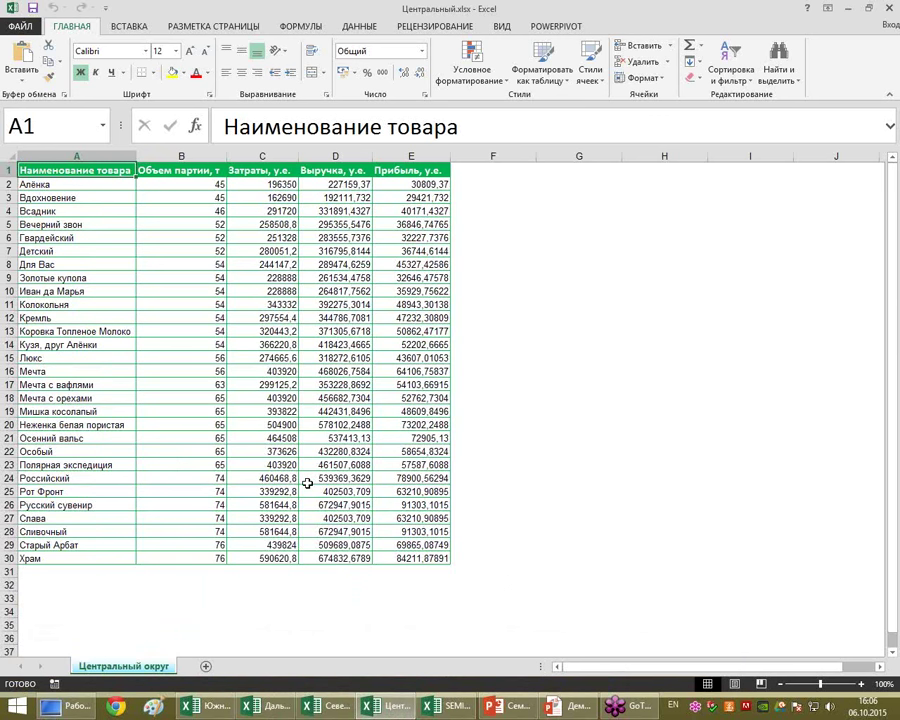
left_click(458, 708)
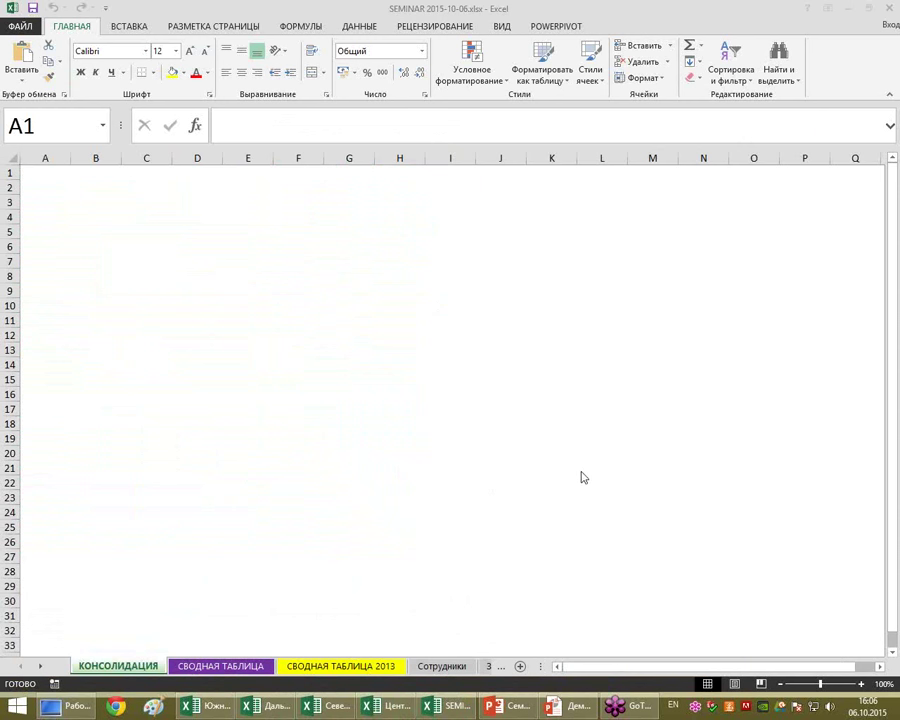
left_click(53, 172)
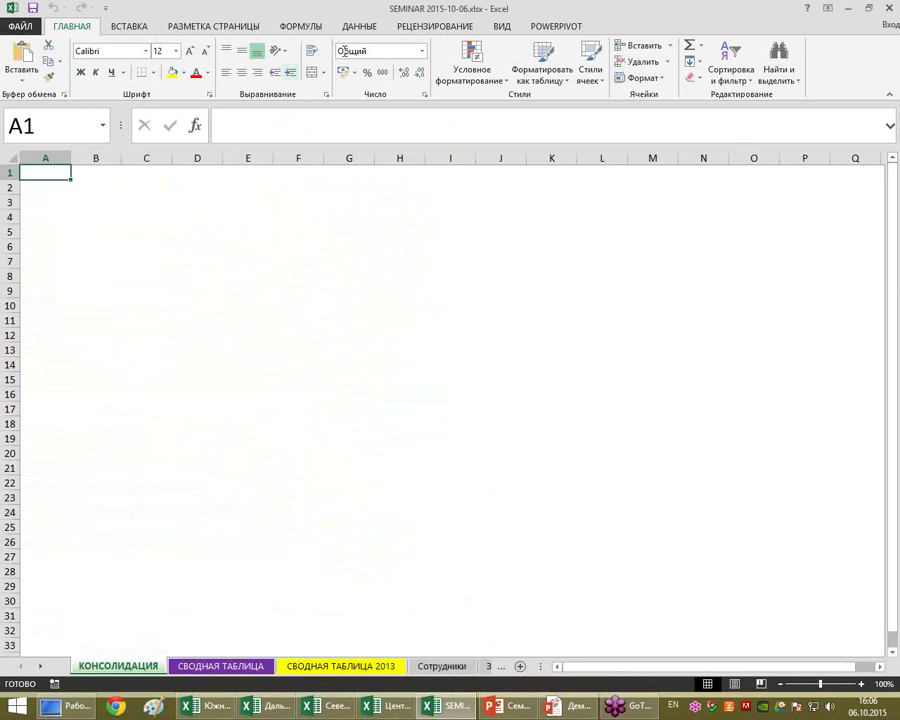
Open the Консолидация dialog from the ДАННЫЕ tab, with Сумма as the function.
left_click(361, 26)
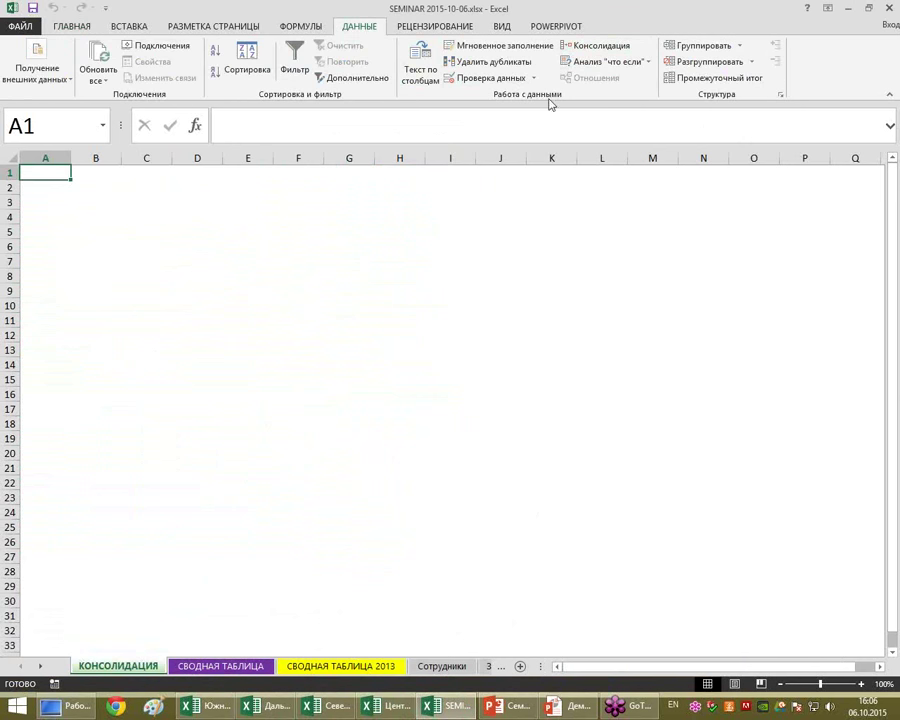
left_click(603, 48)
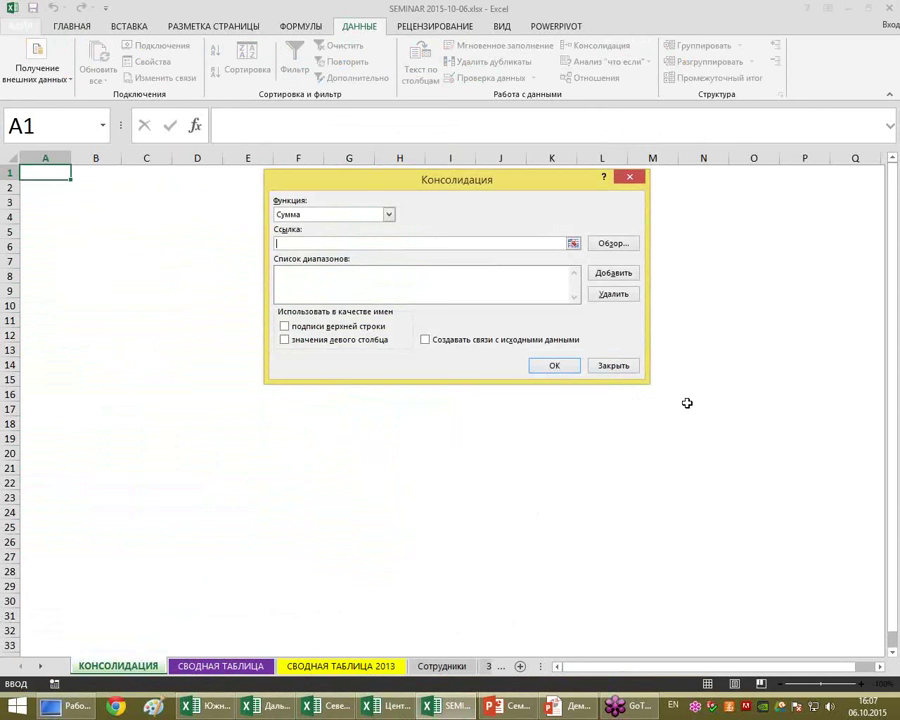
left_click(390, 216)
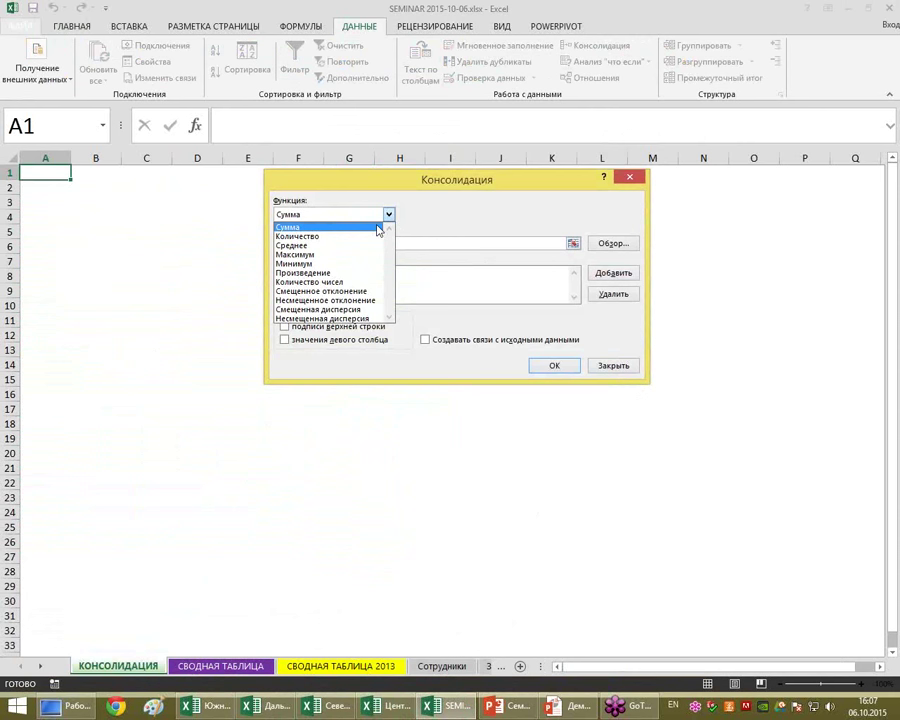
left_click(378, 229)
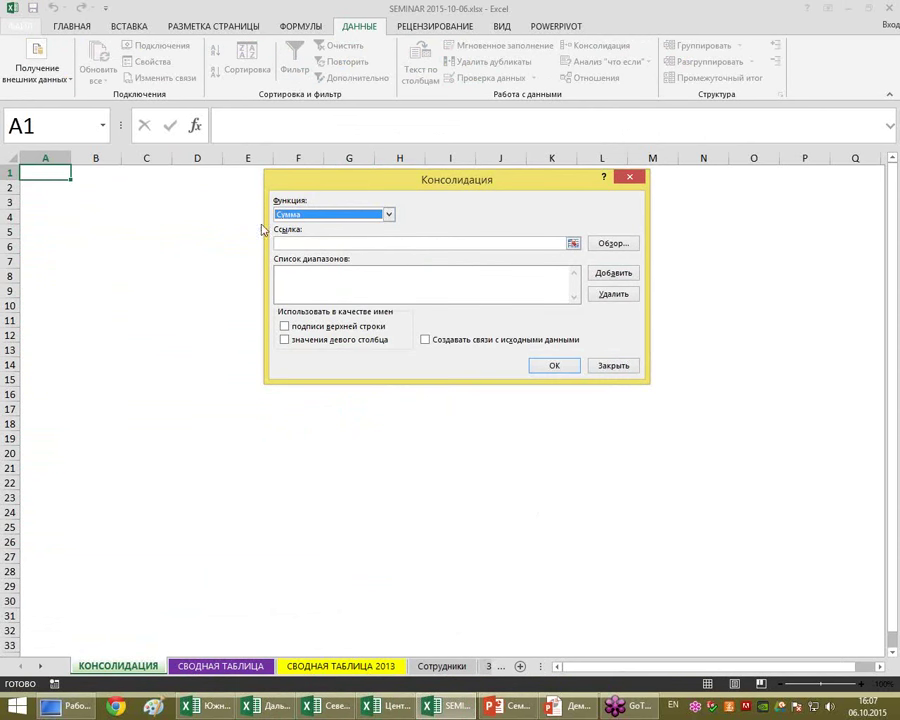
left_click(364, 245)
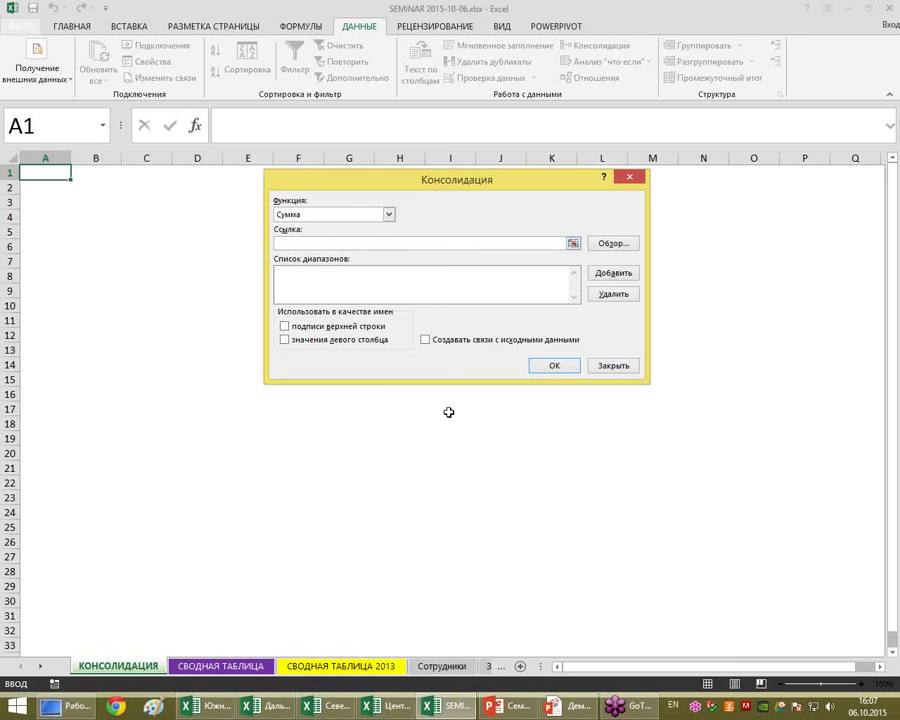
Add the Южный table A1:E23 and the Дальневосточный table A1:E30 as consolidation ranges.
left_click(210, 712)
left_click(160, 308)
key("ctrl+a")
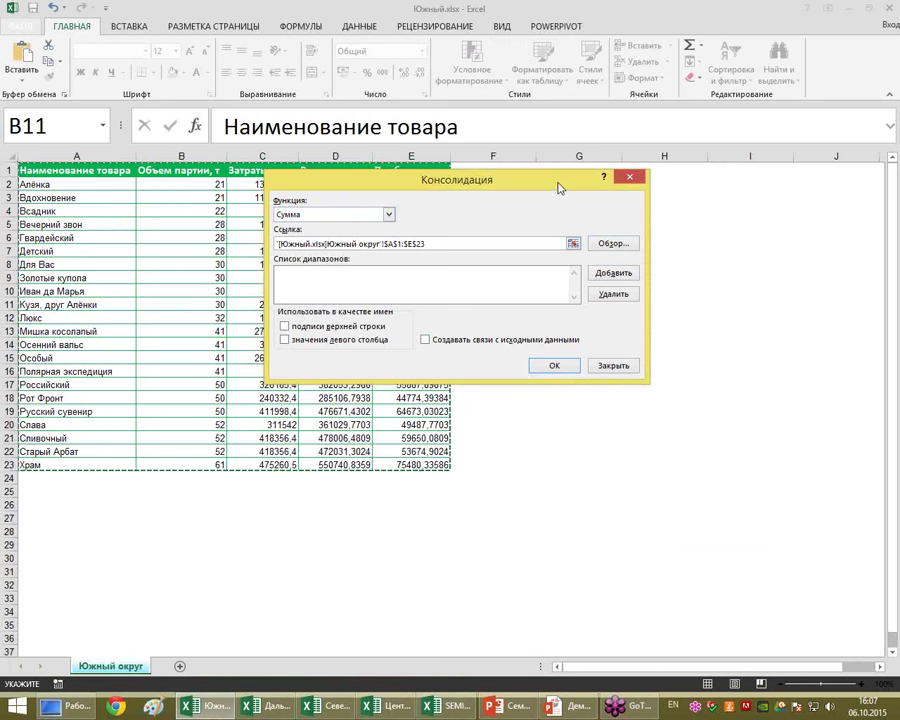
left_click_drag(559, 188, 594, 224)
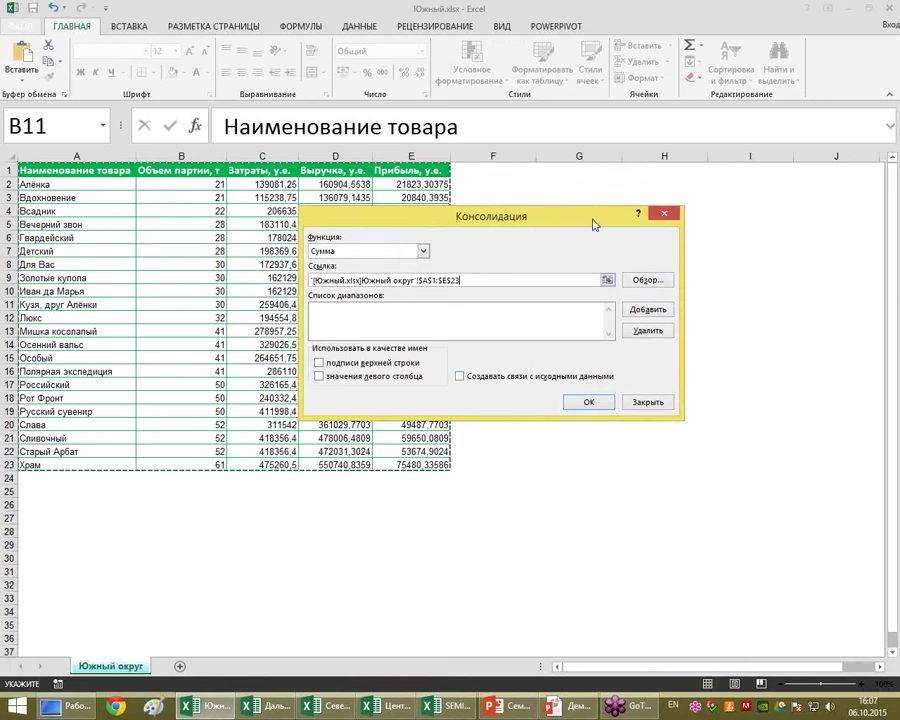
left_click(665, 316)
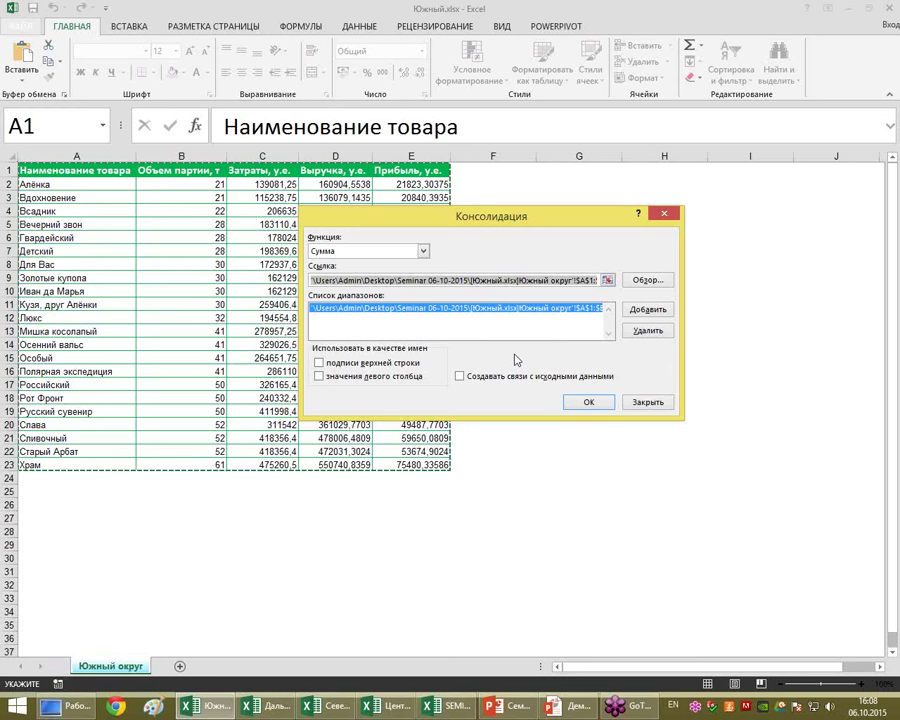
left_click(310, 281)
key("Delete")
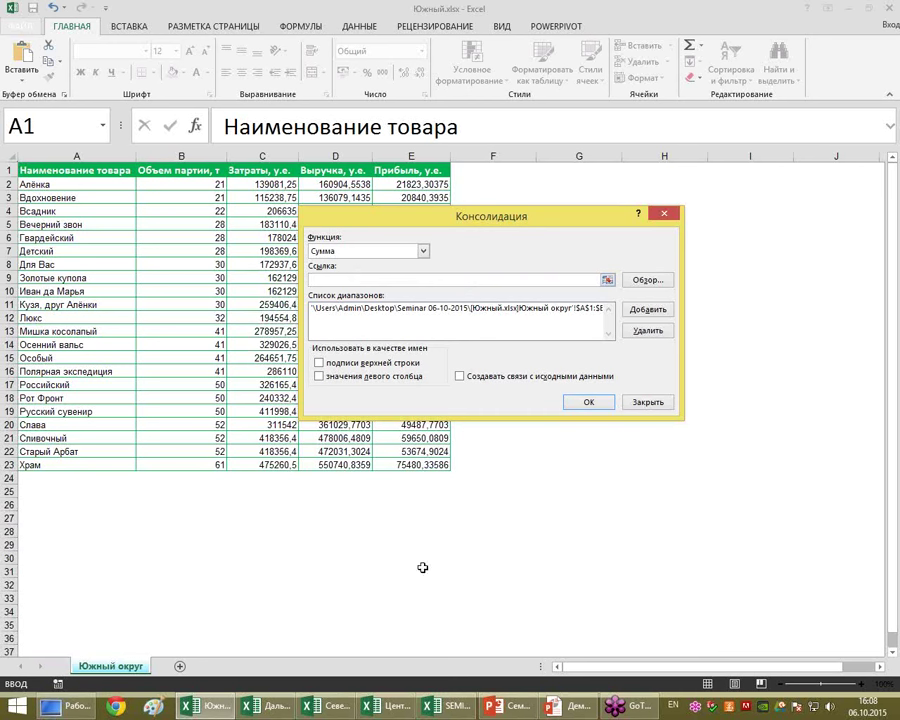
left_click(289, 716)
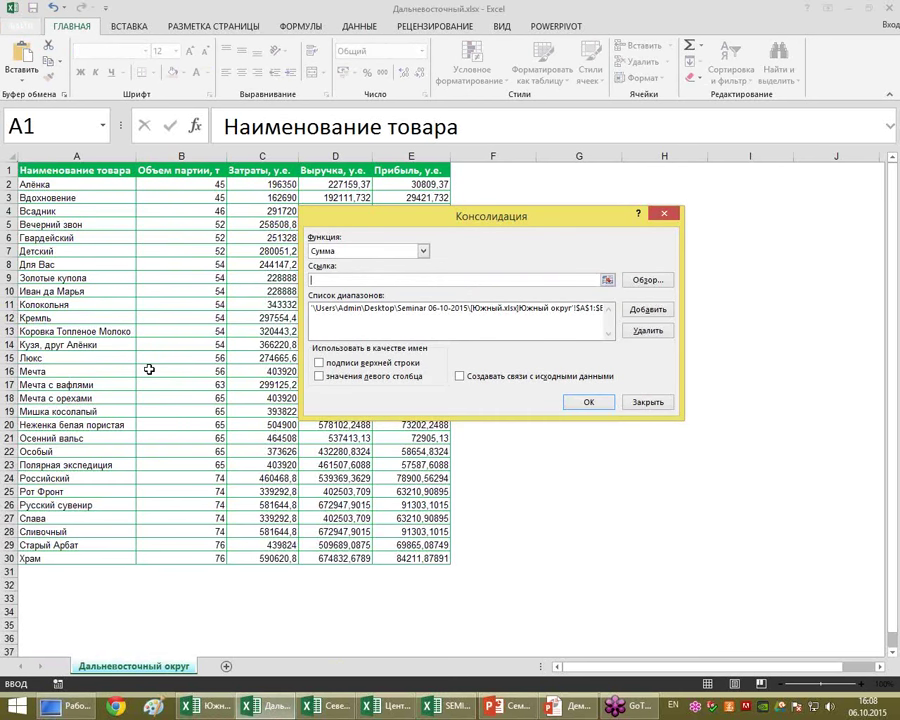
left_click(200, 369)
key("ctrl+a")
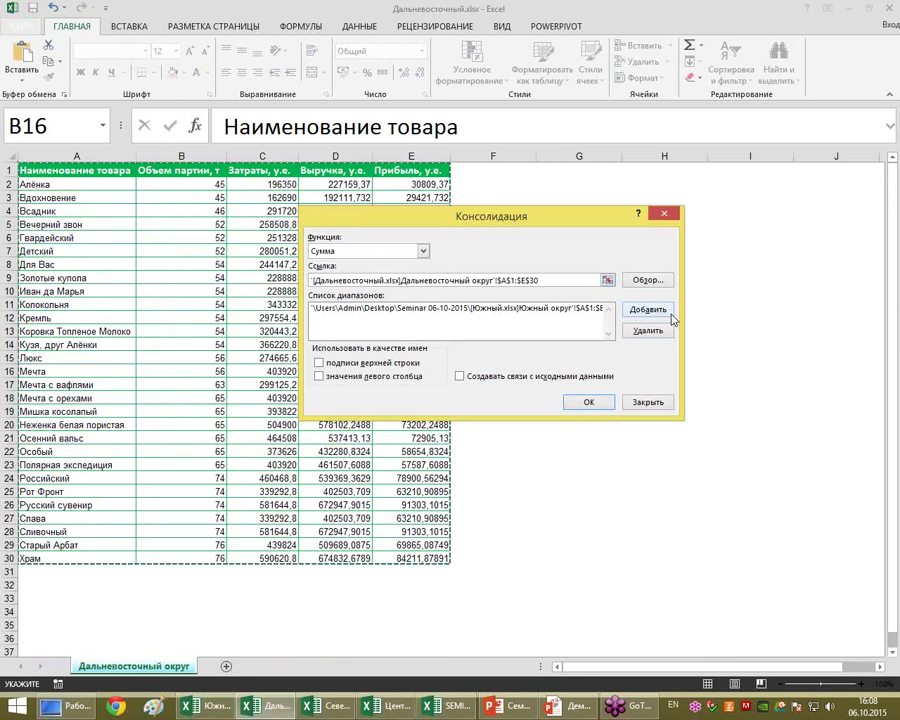
left_click(672, 318)
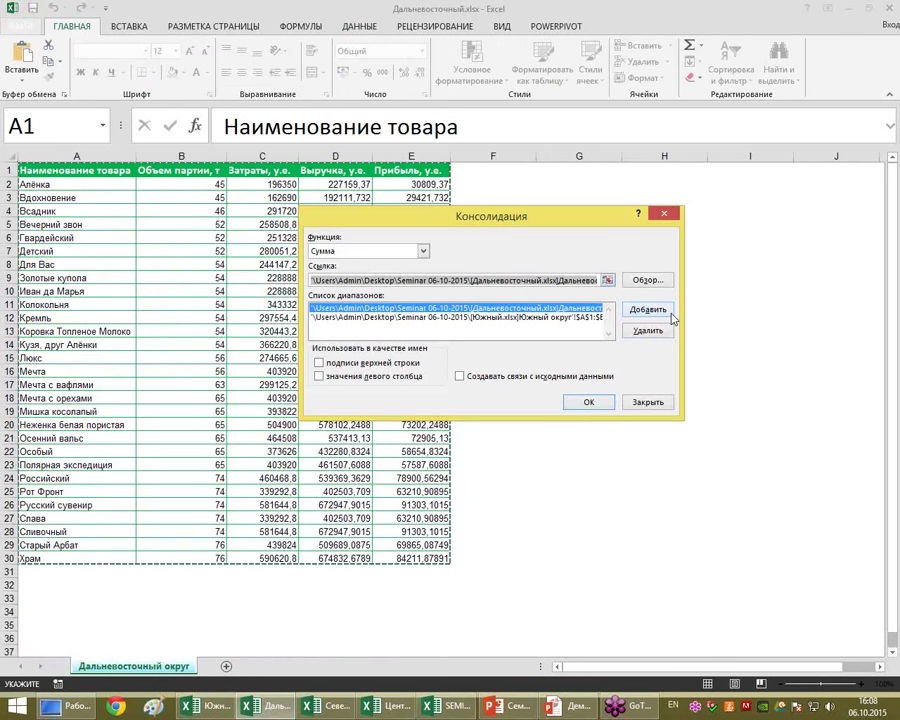
key("BackSpace")
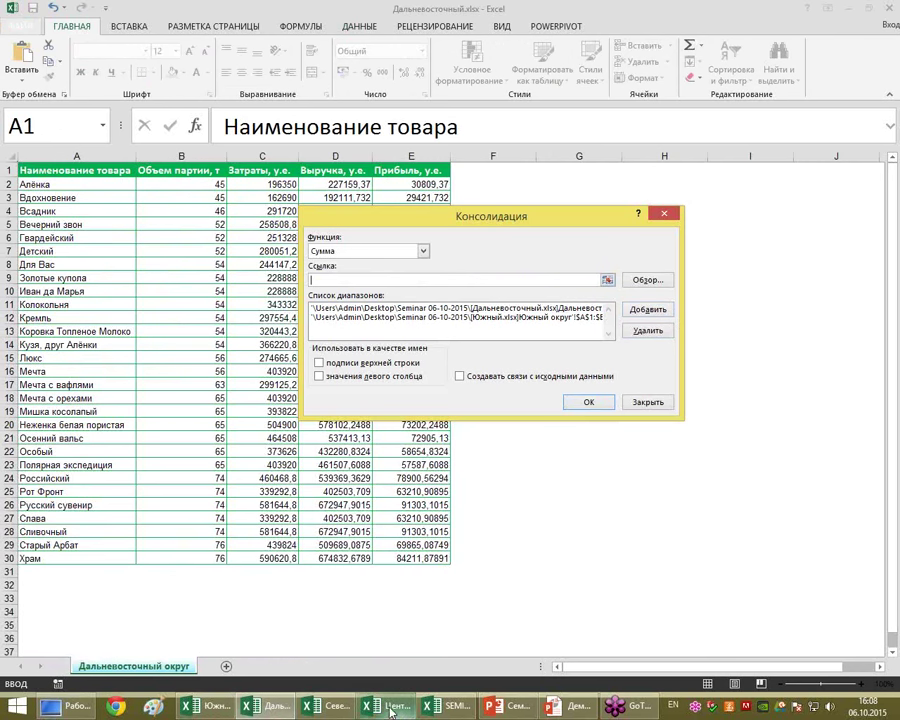
Add the whole Северный and Центральный tables to the consolidation range list.
left_click(343, 710)
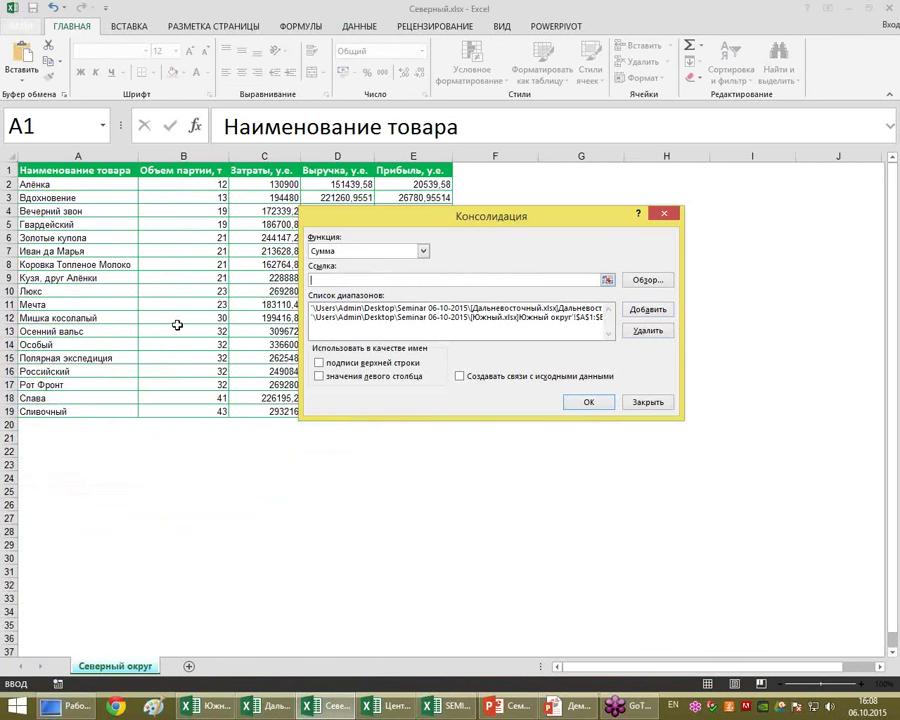
left_click(176, 325)
key("ctrl+a")
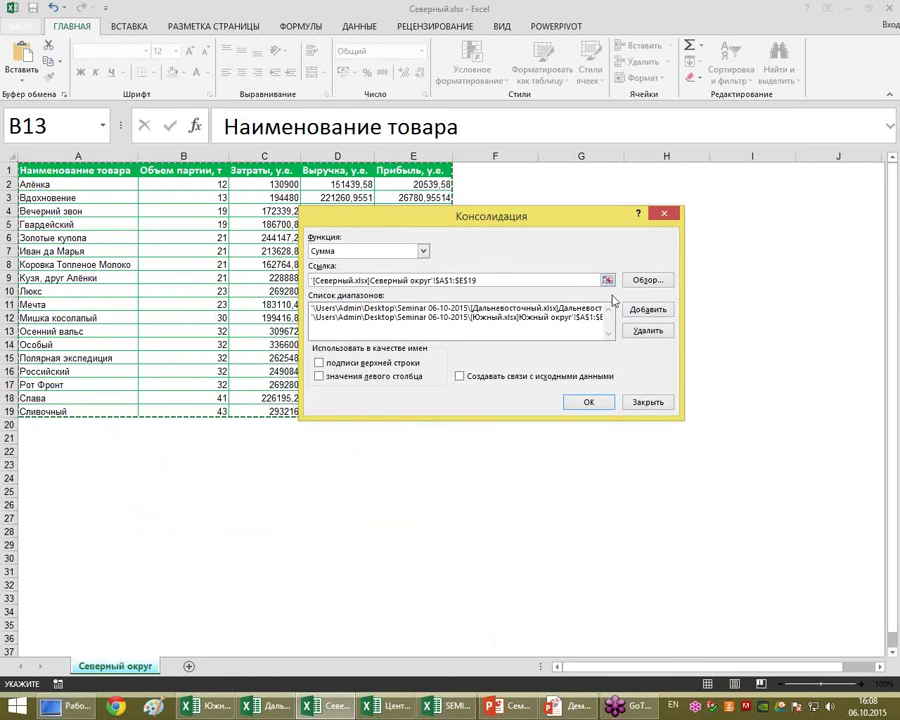
left_click(648, 310)
key("Delete")
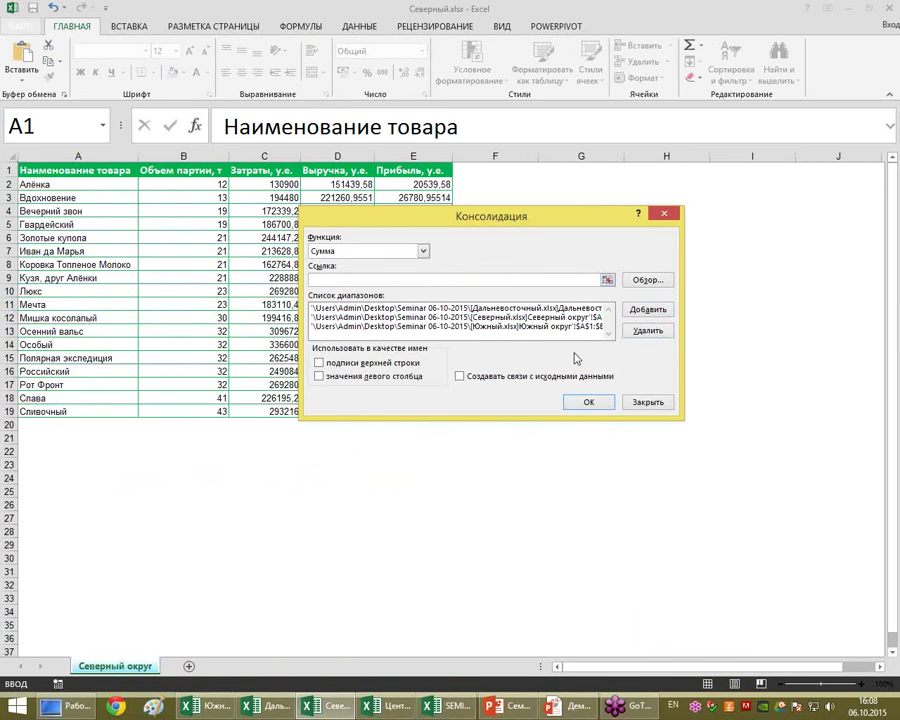
left_click(396, 706)
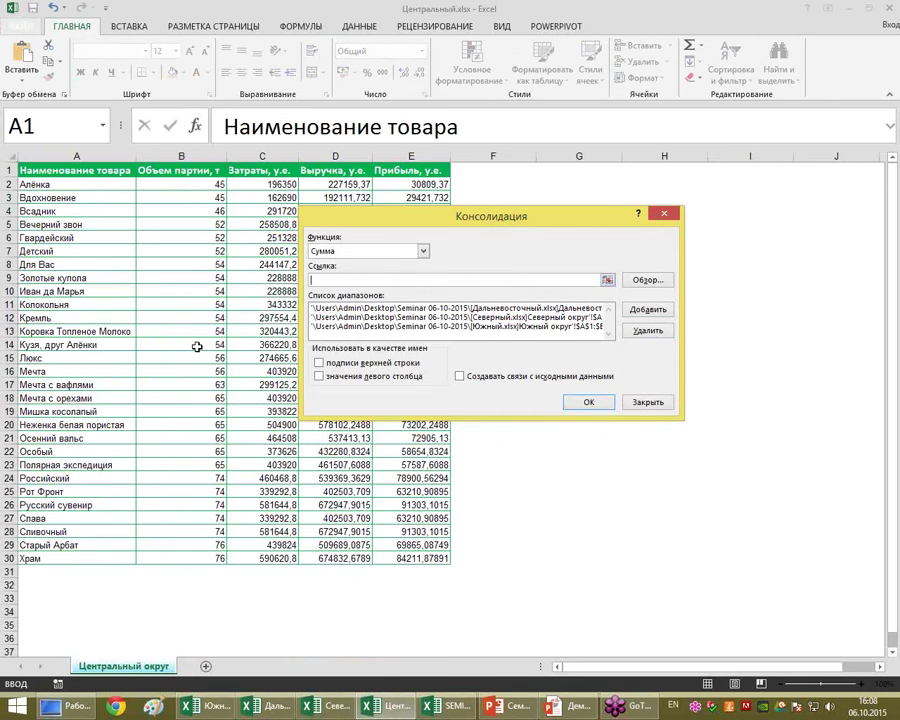
left_click(197, 346)
key("ctrl+a")
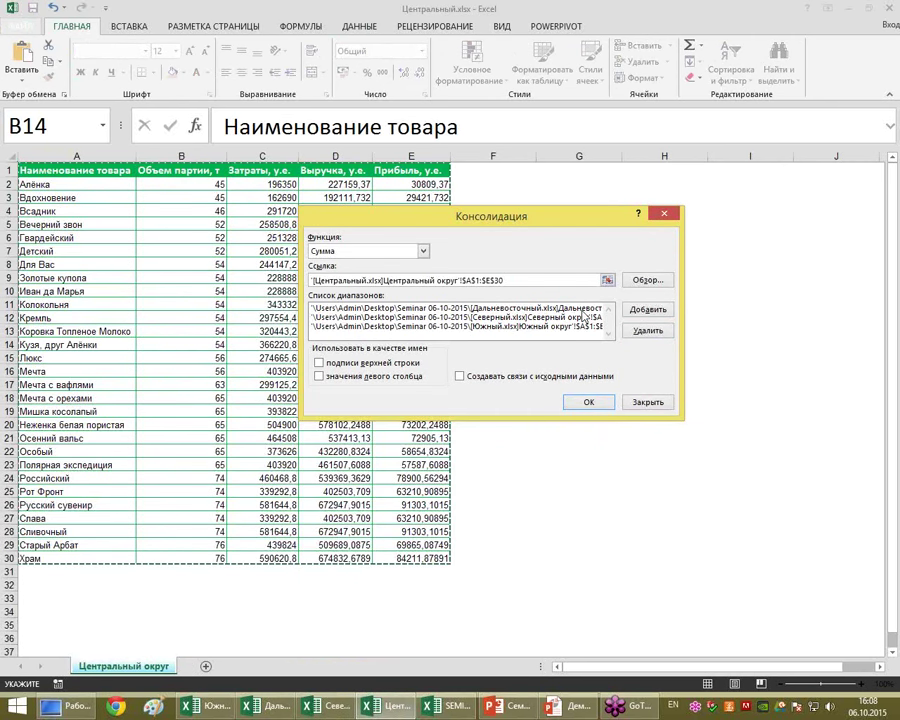
left_click(646, 310)
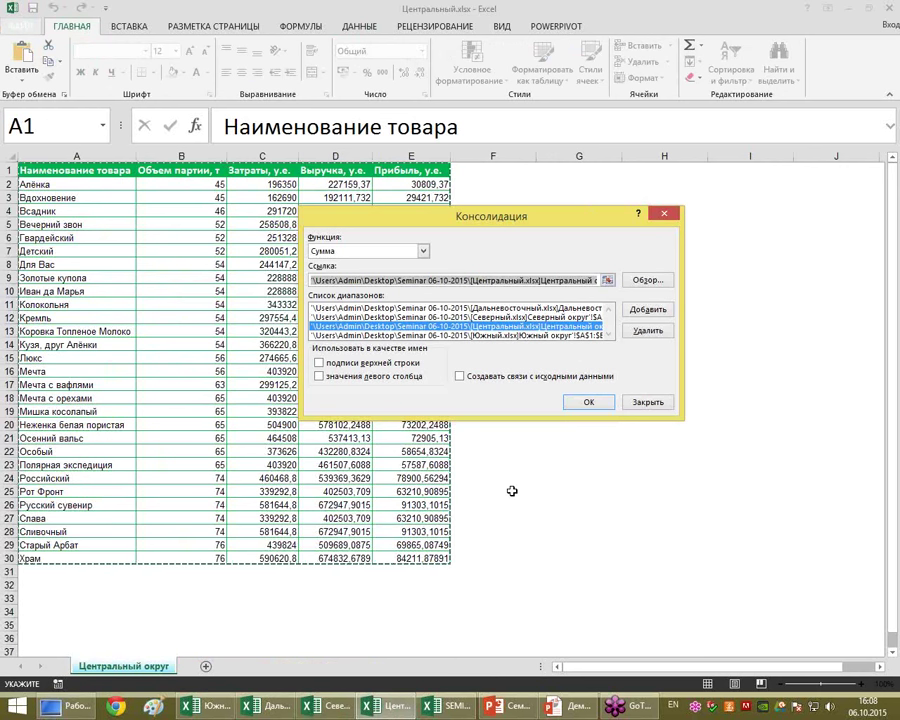
key("Delete")
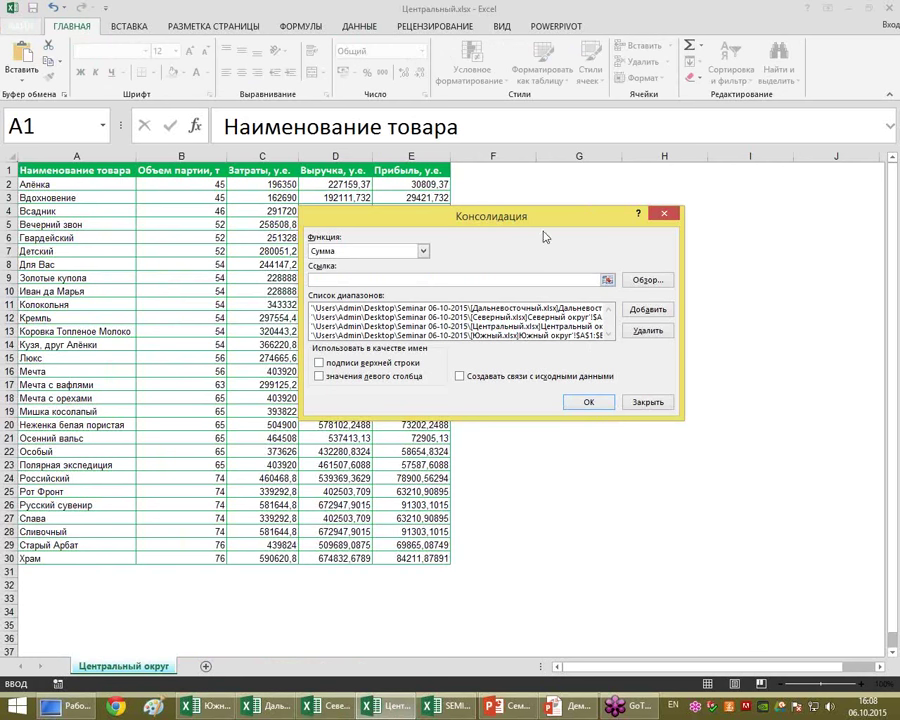
left_click_drag(555, 222, 551, 208)
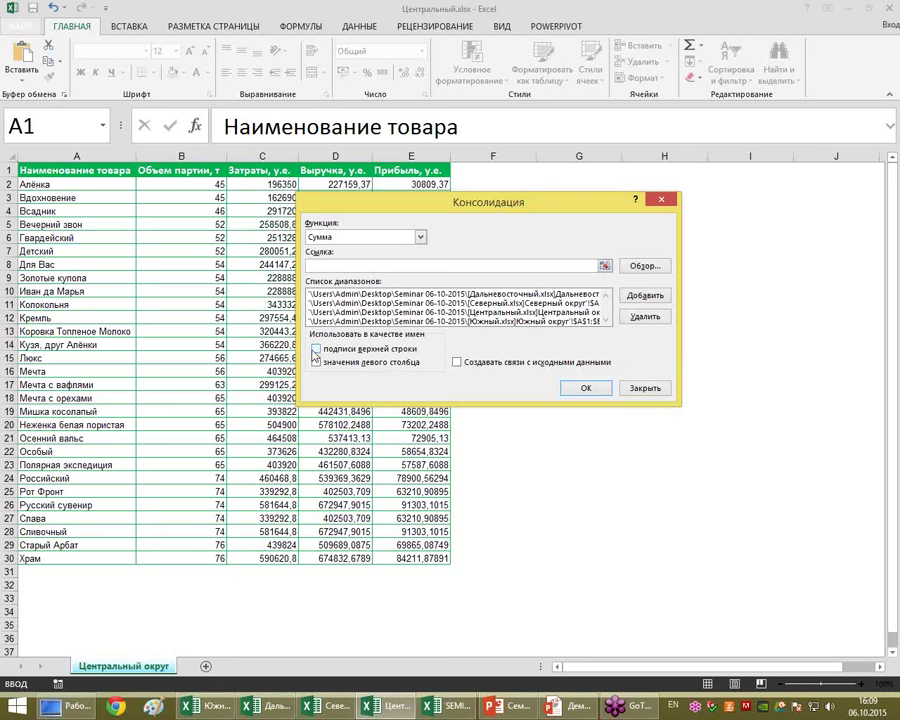
Use top-row and left-column labels, then run the consolidation.
left_click(316, 349)
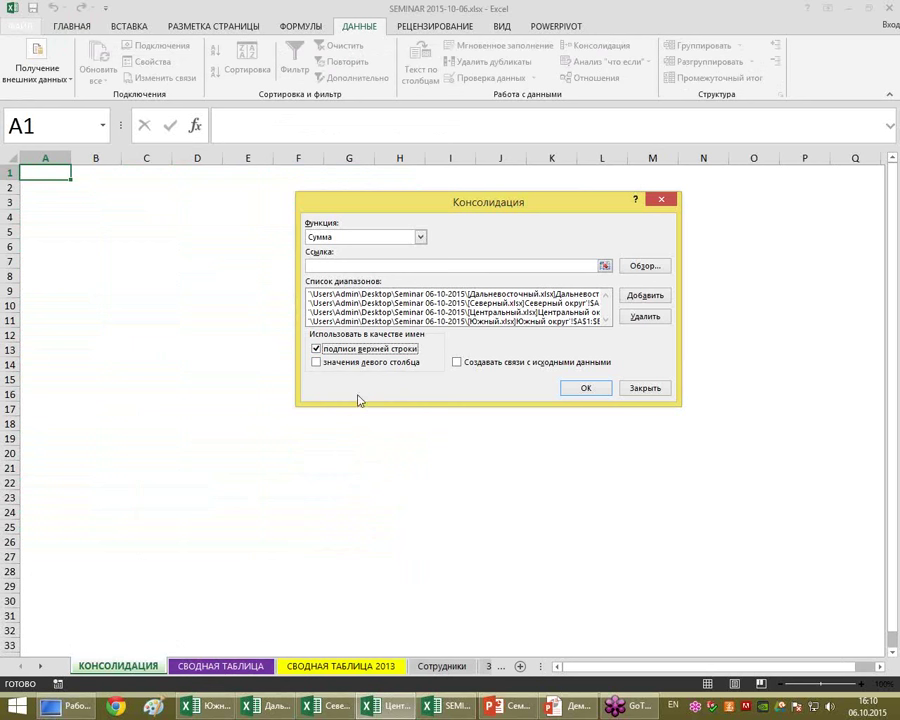
left_click(317, 366)
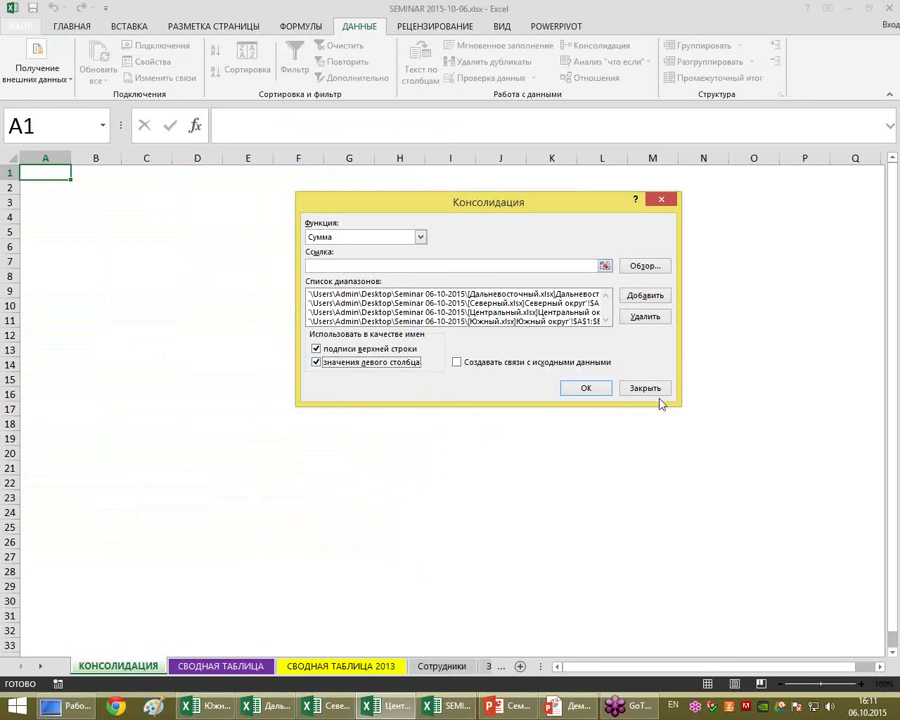
left_click(601, 388)
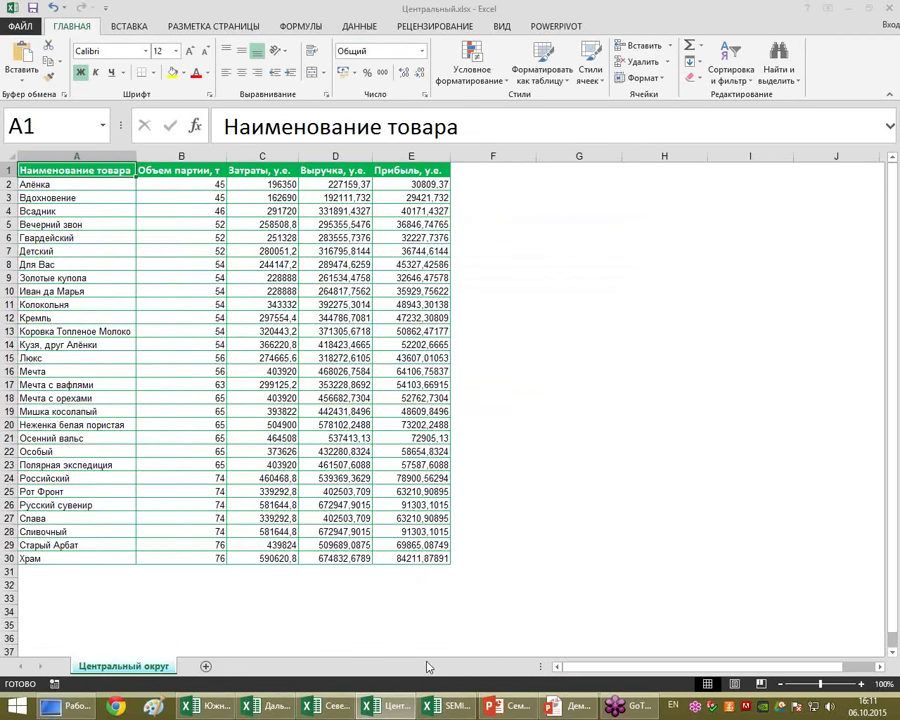
mouse_move(450, 706)
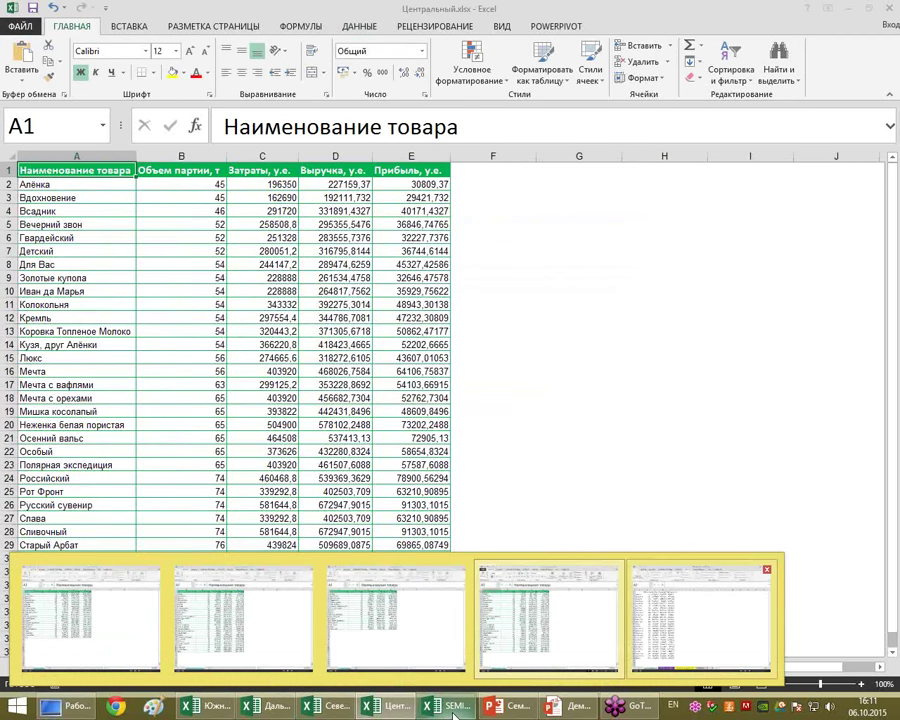
On the SEMINAR КОНСОЛИДАЦИЯ sheet, auto-fit all column widths to the consolidated data.
left_click(700, 612)
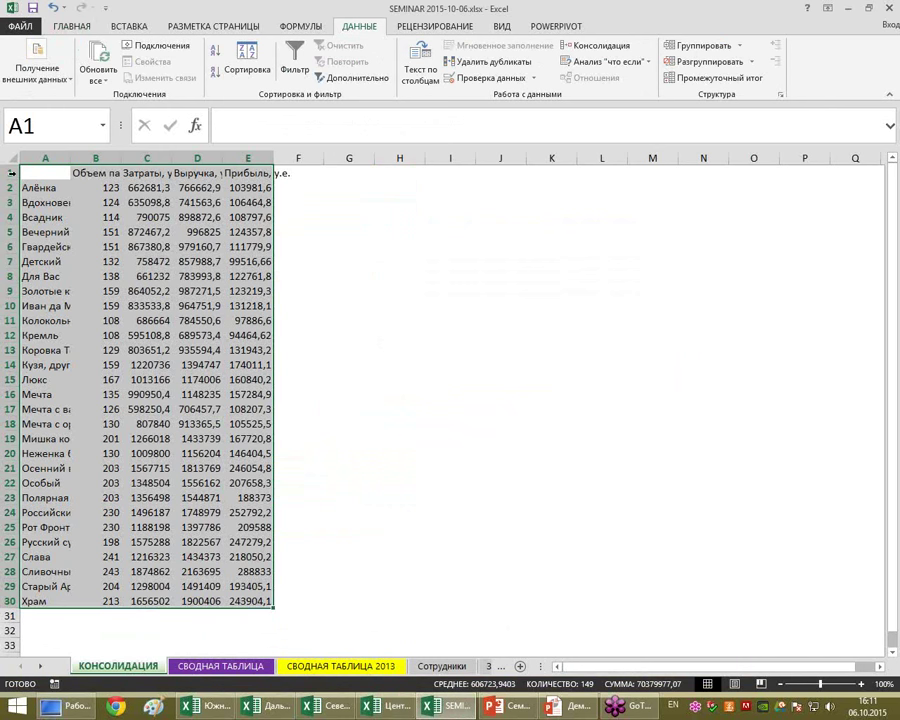
key("ctrl+a")
double_click(73, 158)
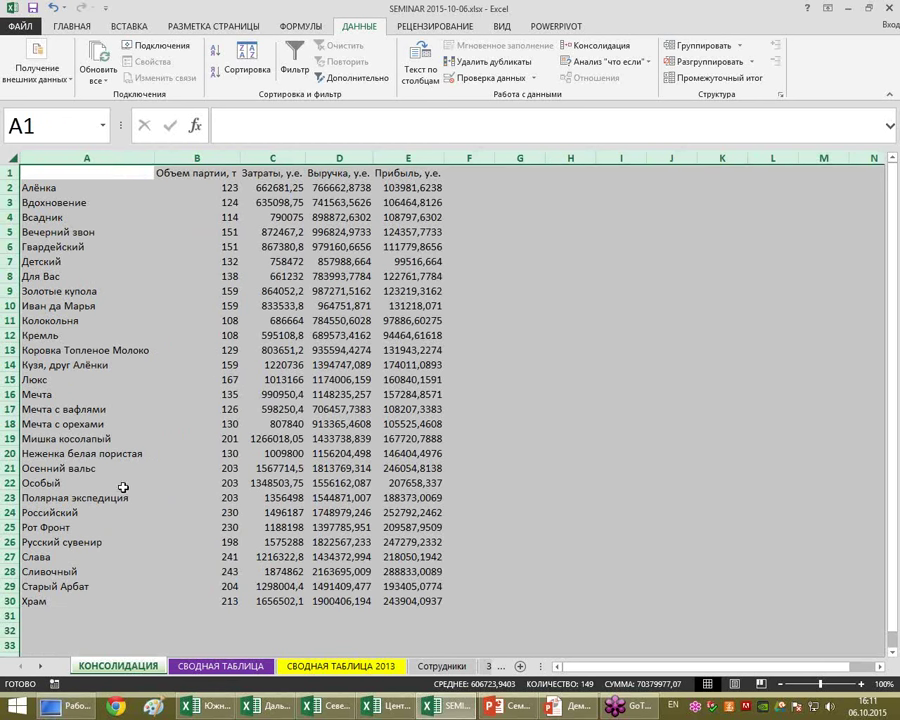
Check the Детский volume, costs, revenue and profit totals, then select cell A34.
left_click(70, 262)
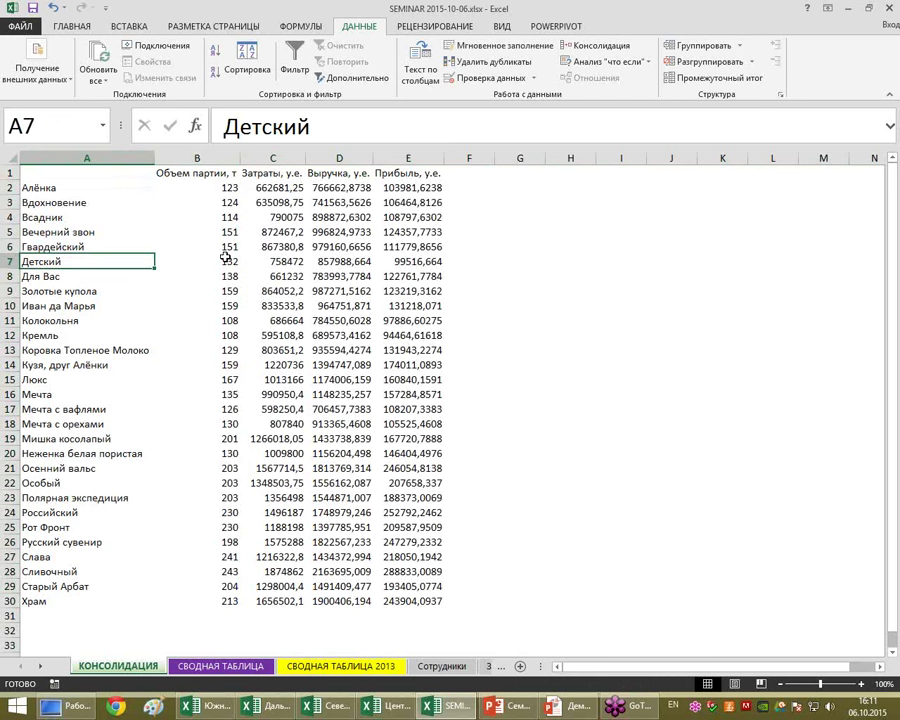
left_click(230, 262)
left_click(290, 261)
left_click(326, 262)
left_click(390, 261)
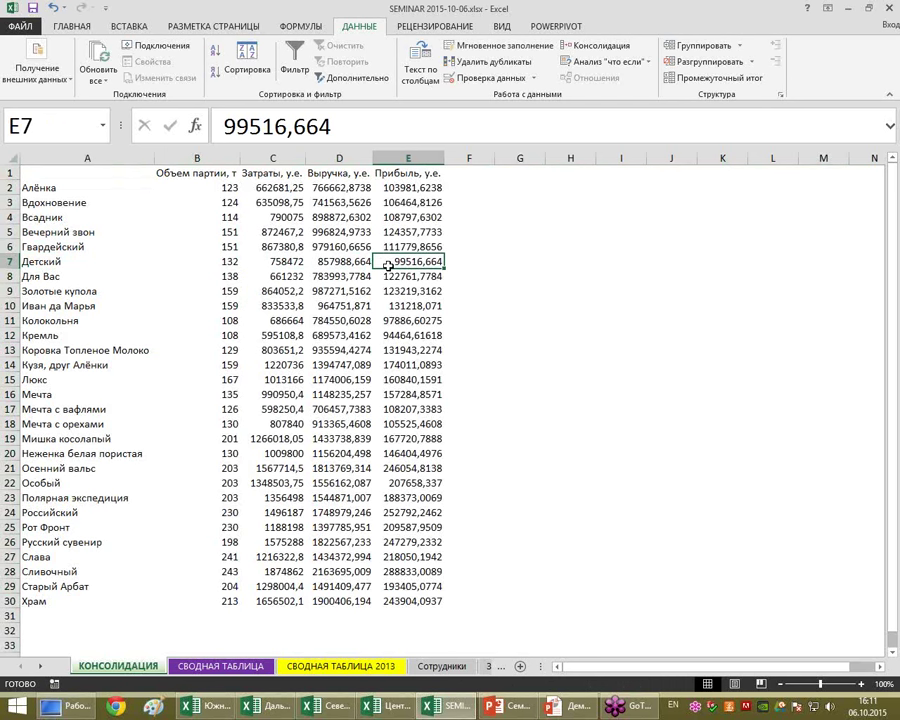
scroll(361, 308, "down", 1)
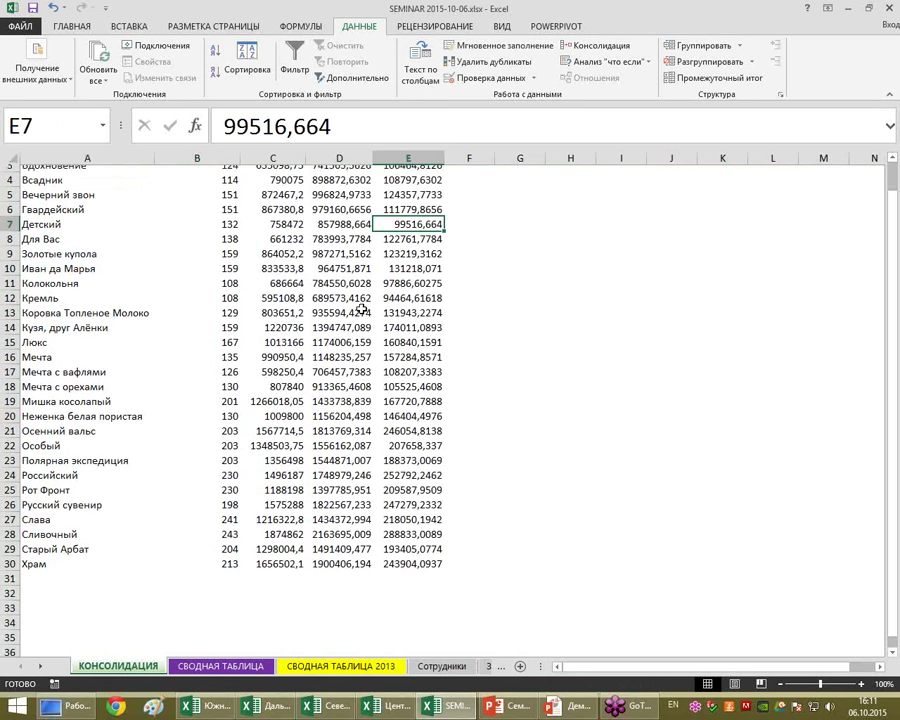
scroll(361, 308, "down", 1)
scroll(361, 308, "down", 3)
scroll(361, 308, "down", 2)
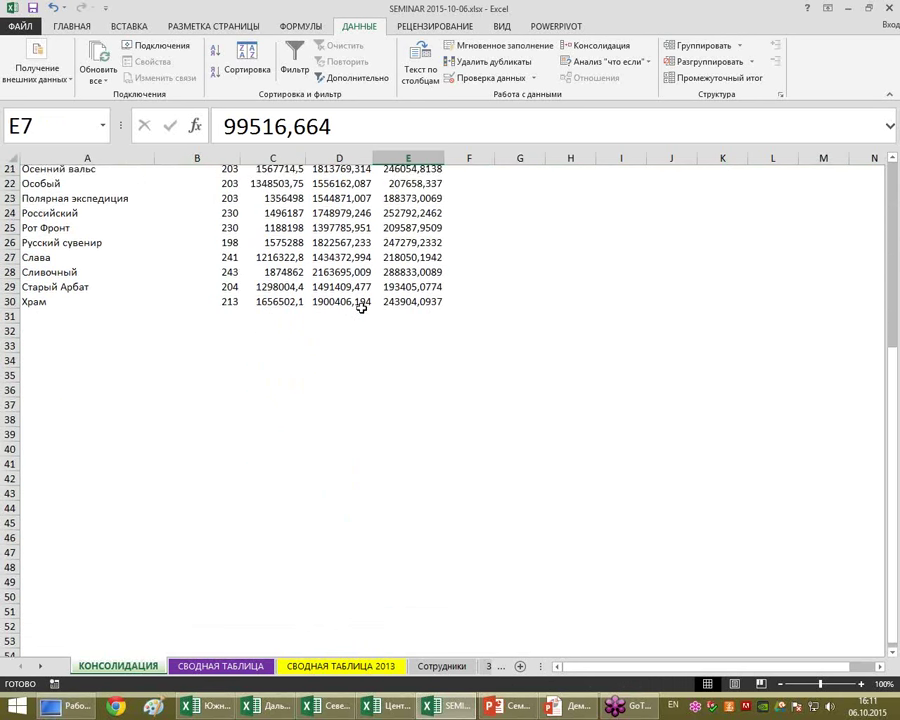
left_click(32, 350)
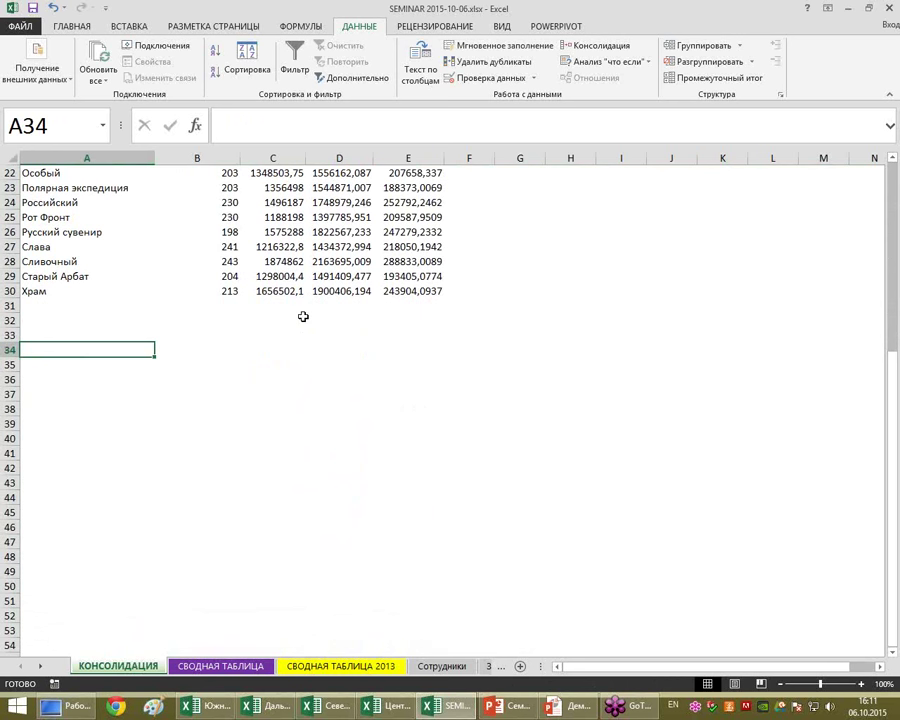
Rerun the consolidation at A34 with links to the source data enabled.
left_click(621, 54)
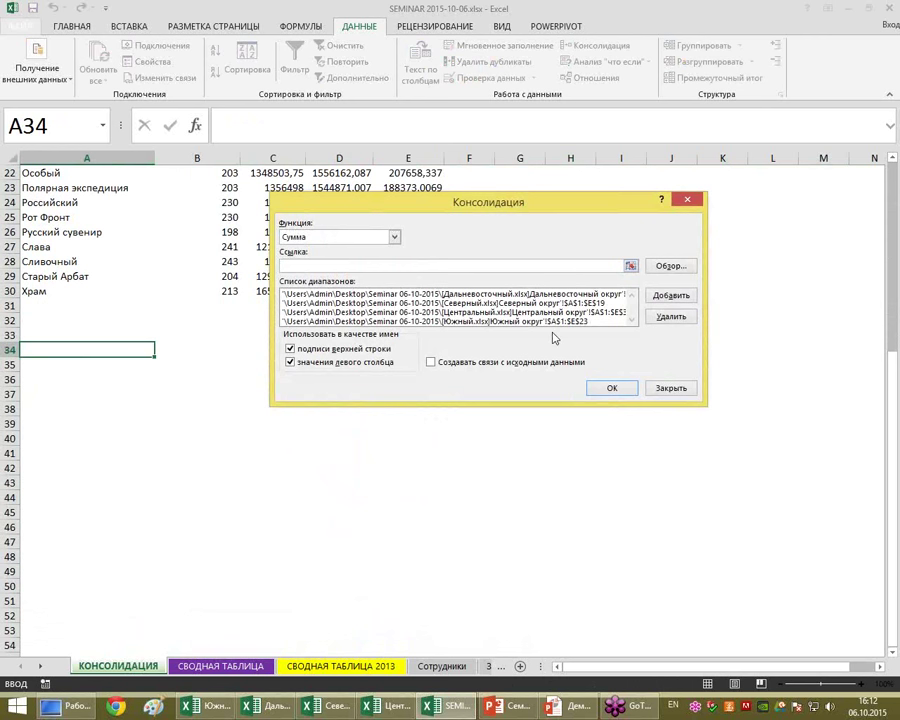
left_click(455, 366)
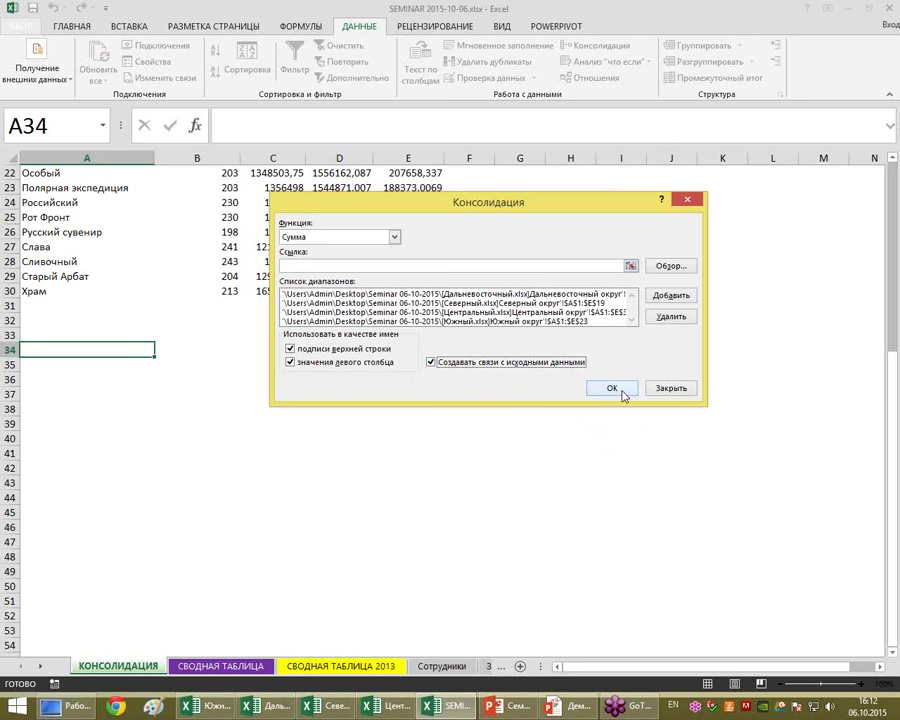
left_click(613, 389)
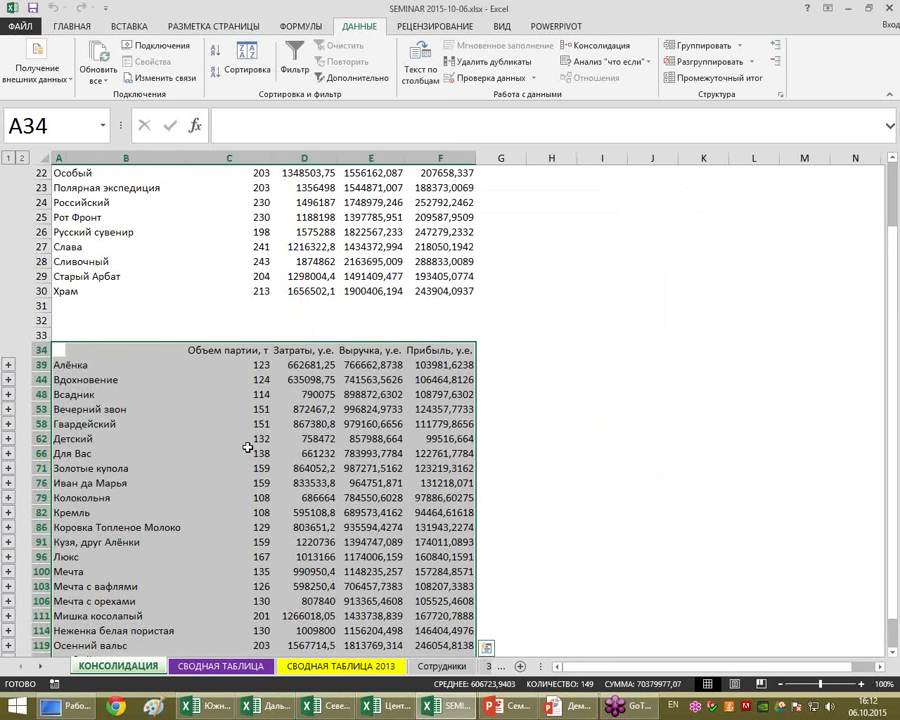
left_click(497, 453)
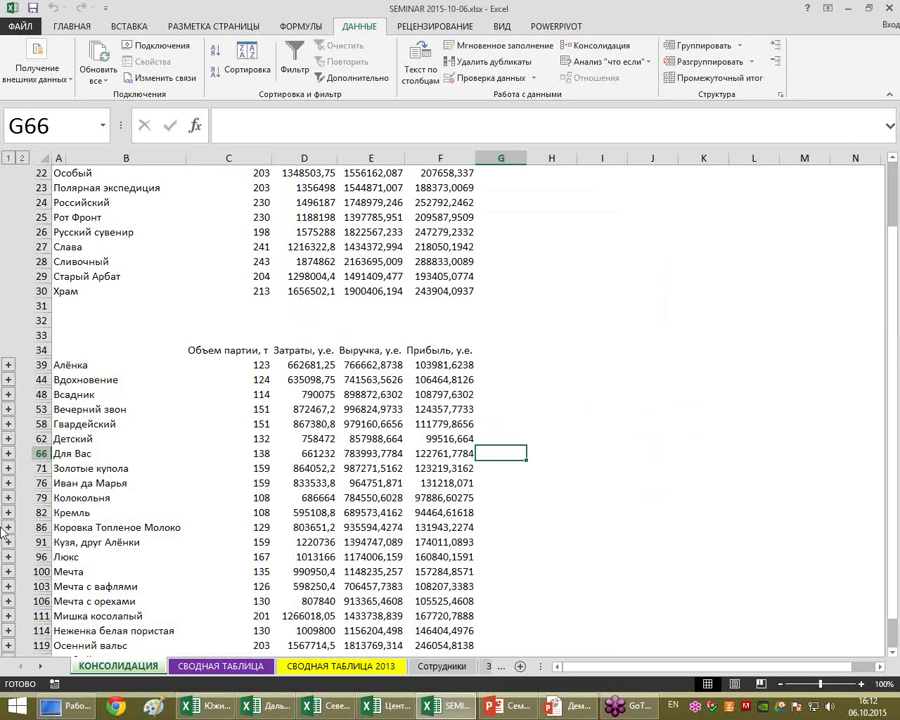
left_click(265, 365)
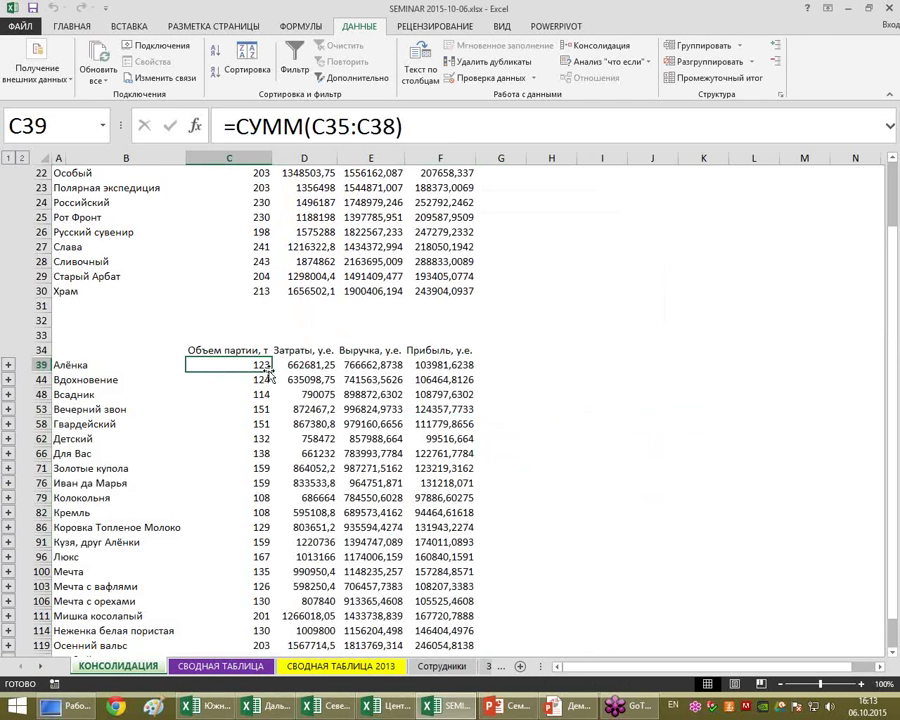
left_click(250, 291)
left_click(250, 261)
left_click(251, 365)
left_click(9, 366)
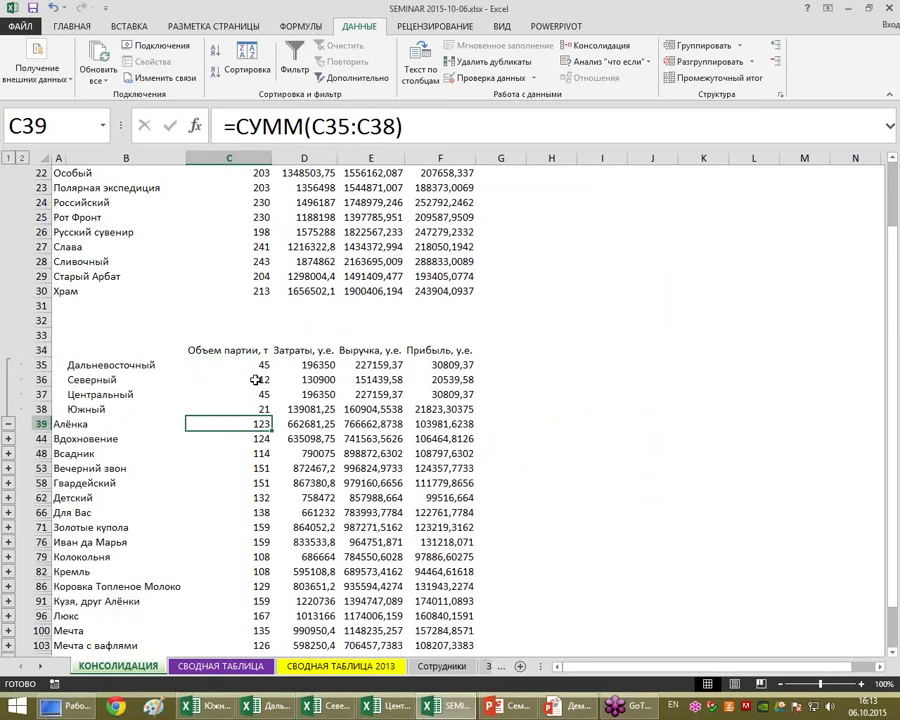
left_click(258, 367)
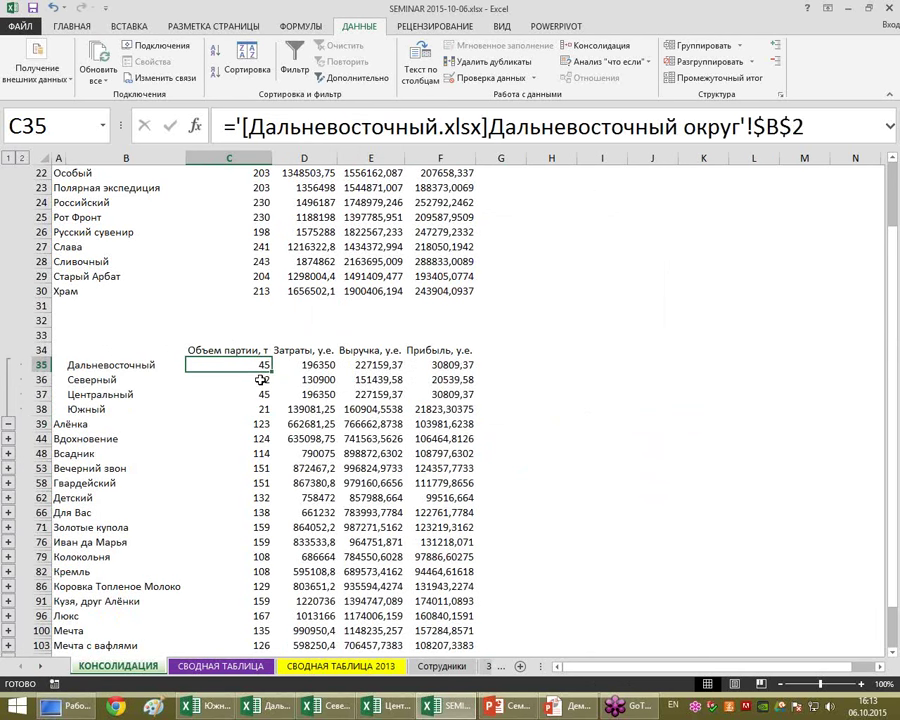
left_click(262, 381)
left_click(262, 395)
left_click(260, 411)
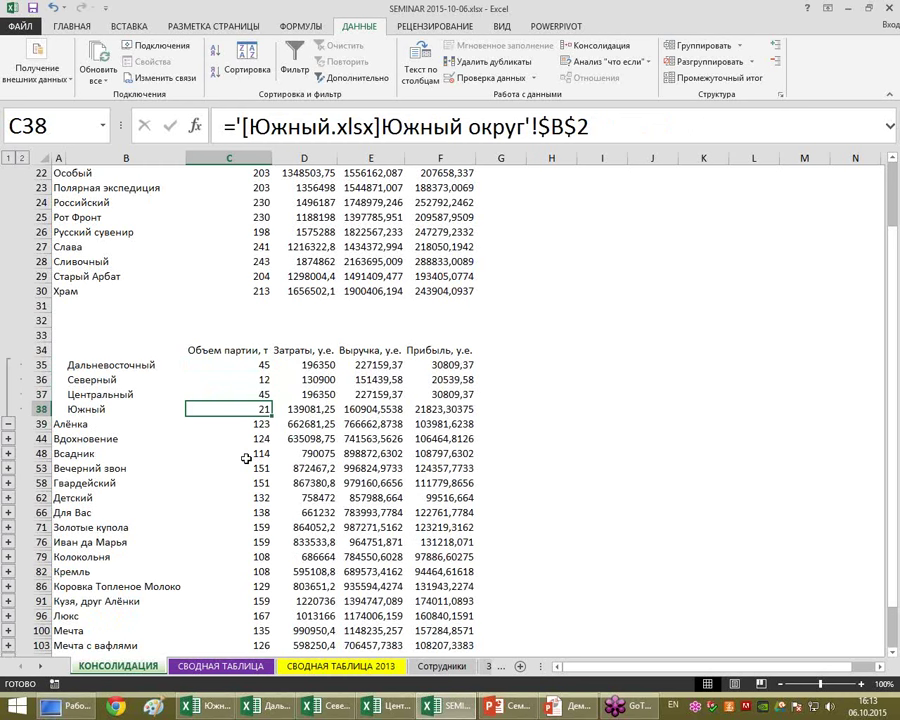
left_click(24, 159)
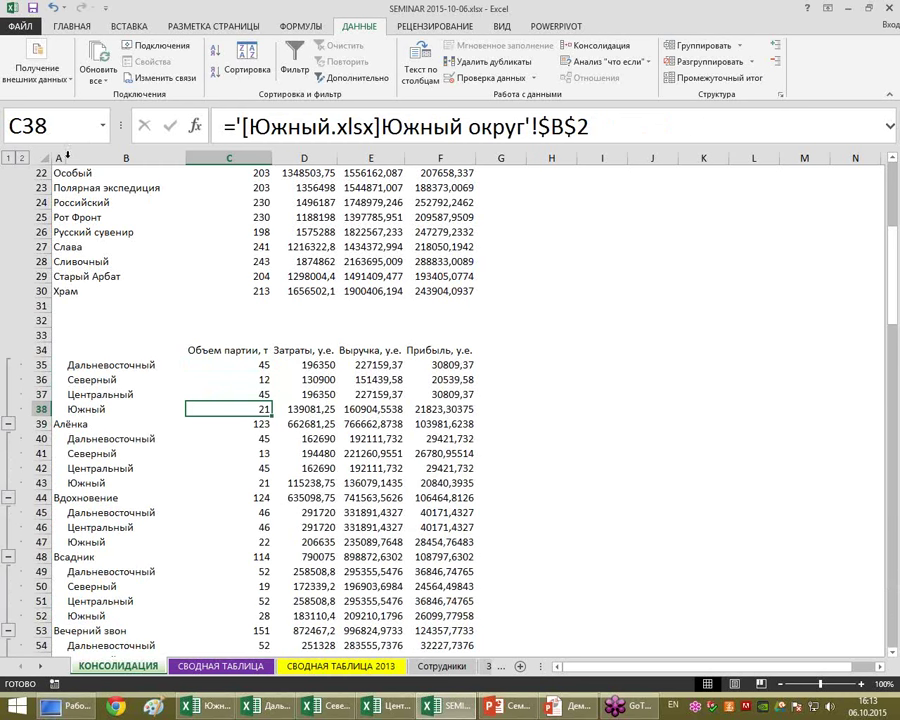
left_click_drag(68, 158, 185, 158)
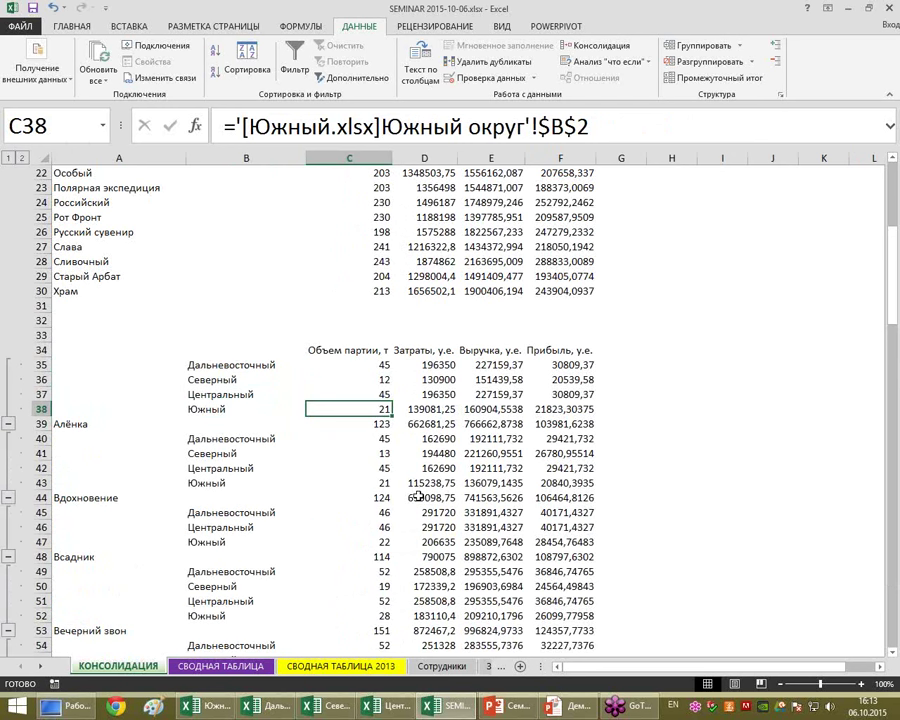
scroll(418, 496, "down", 1)
scroll(418, 496, "down", 1)
scroll(418, 496, "down", 2)
scroll(418, 496, "down", 1)
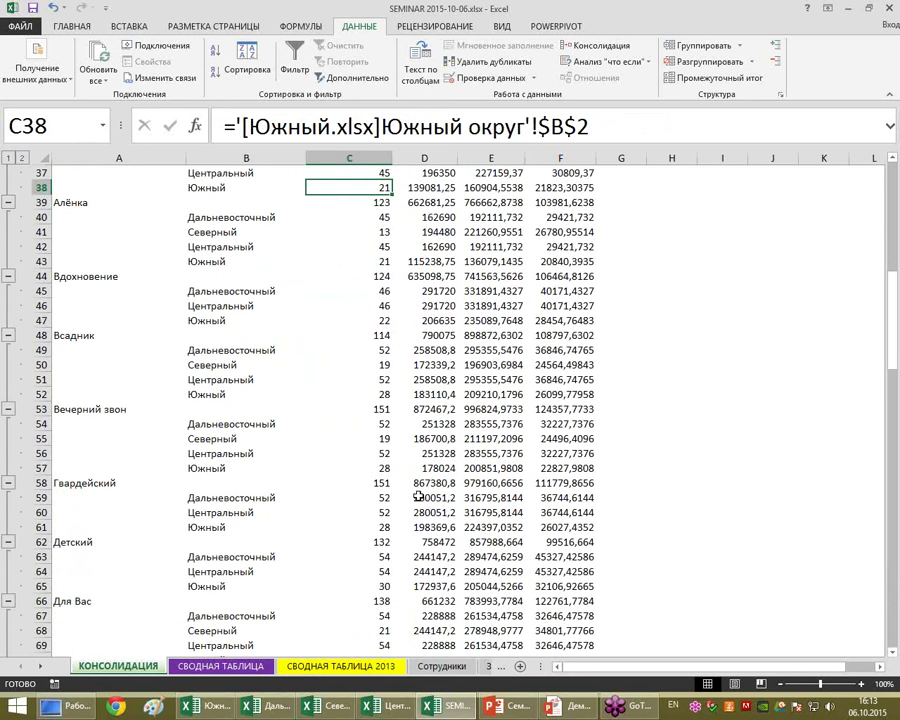
scroll(418, 496, "down", 1)
scroll(418, 496, "down", 1)
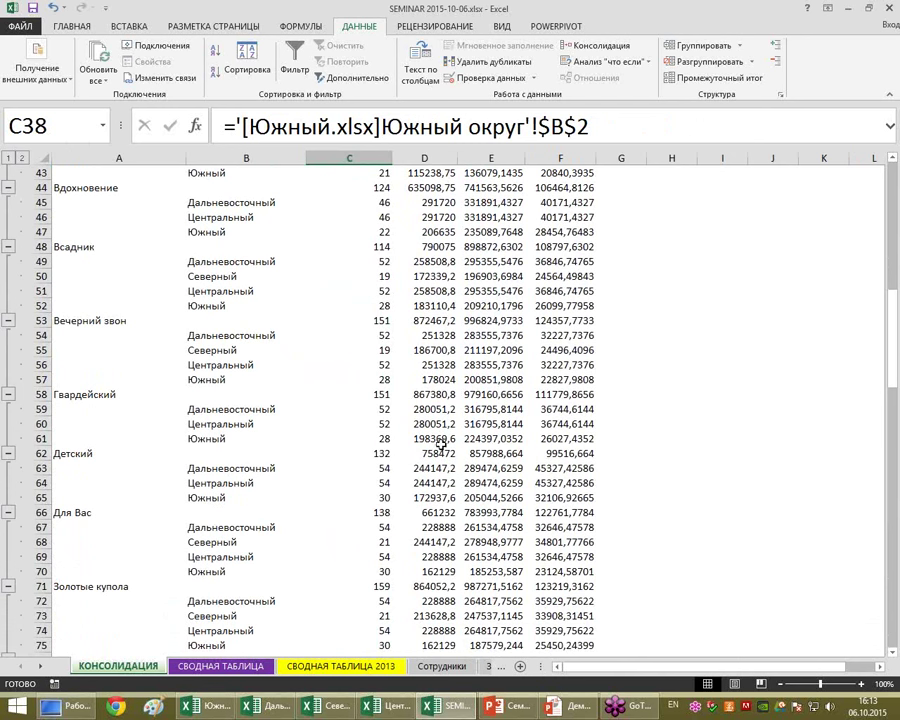
left_click(420, 424)
left_click(477, 426)
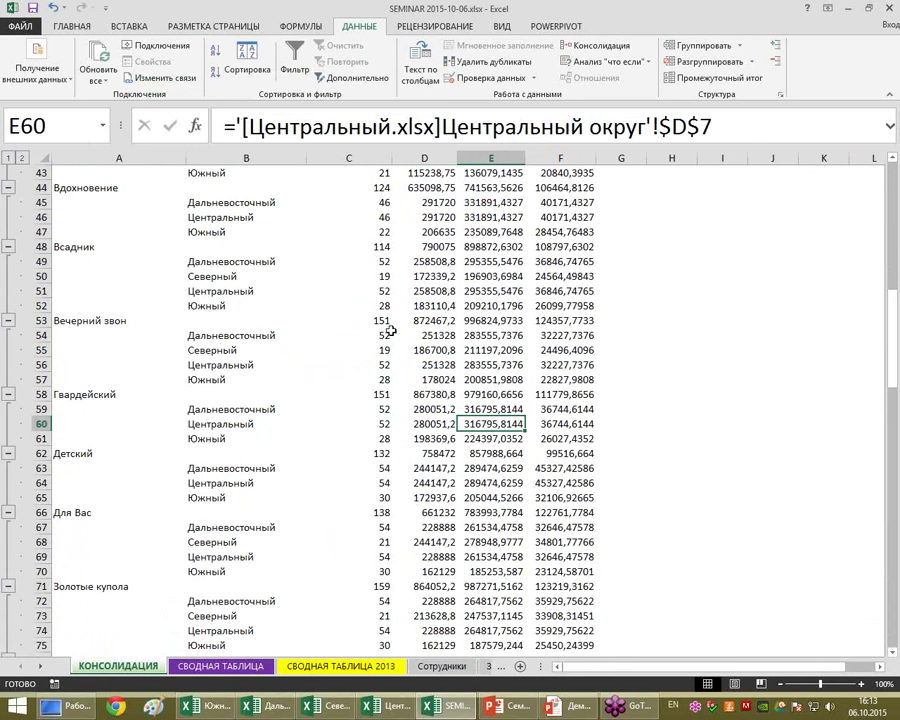
Review the linked source workbooks in Edit Links, then bring Центральный.xlsx to the front.
left_click(160, 78)
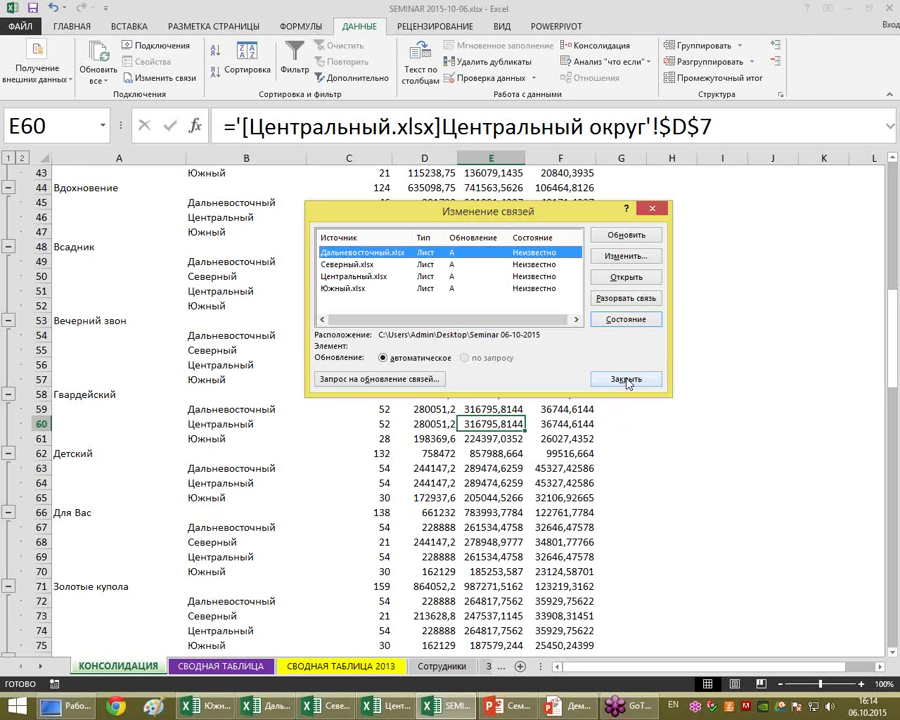
left_click(626, 380)
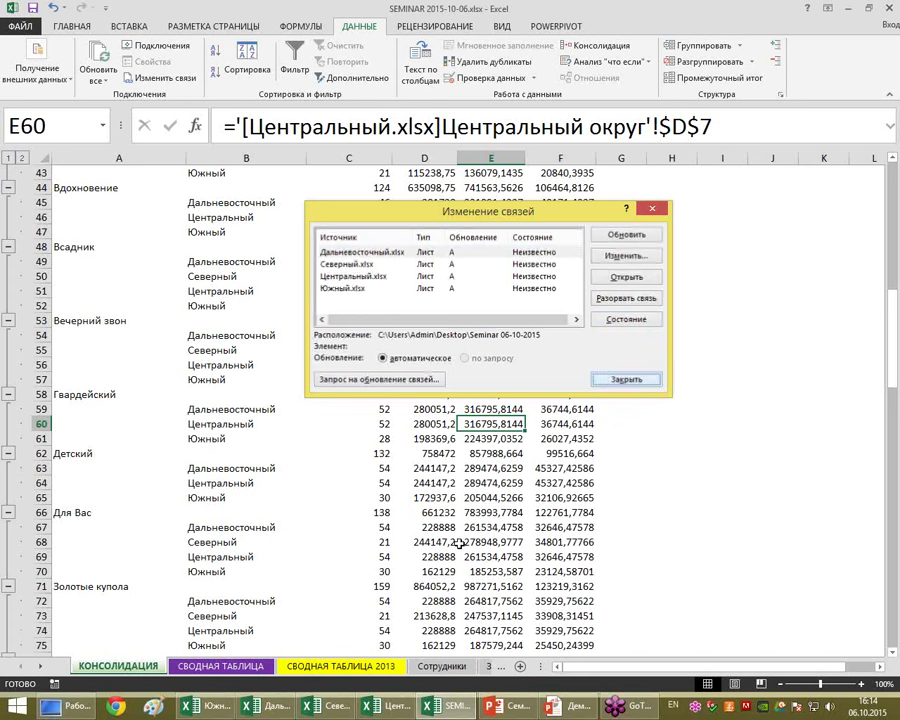
left_click(385, 708)
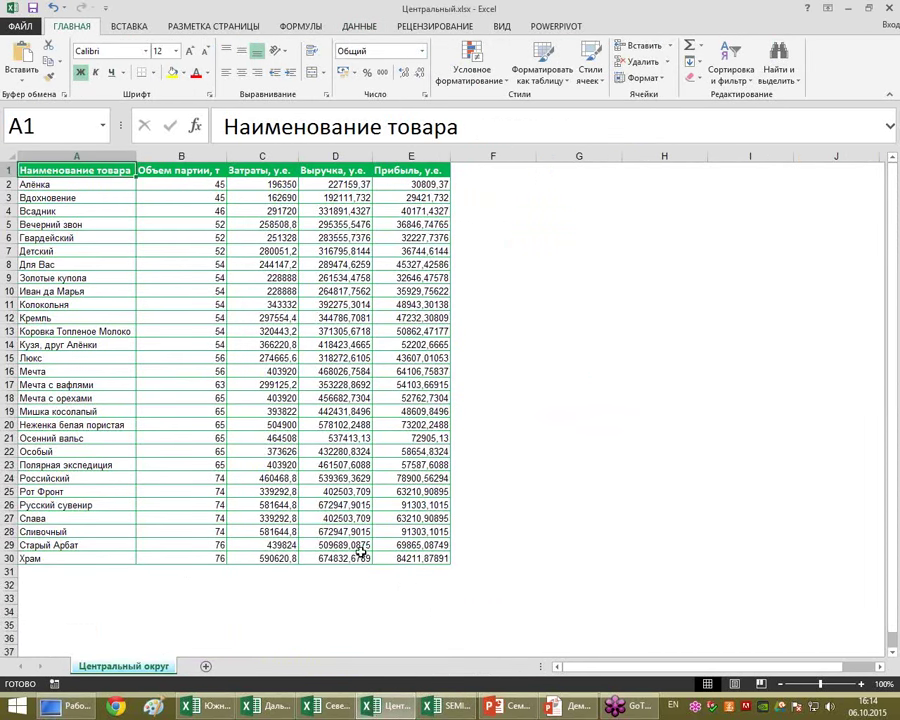
Check Алёнка's batch volume in the Северный source table, then return to SEMINAR.
left_click(451, 710)
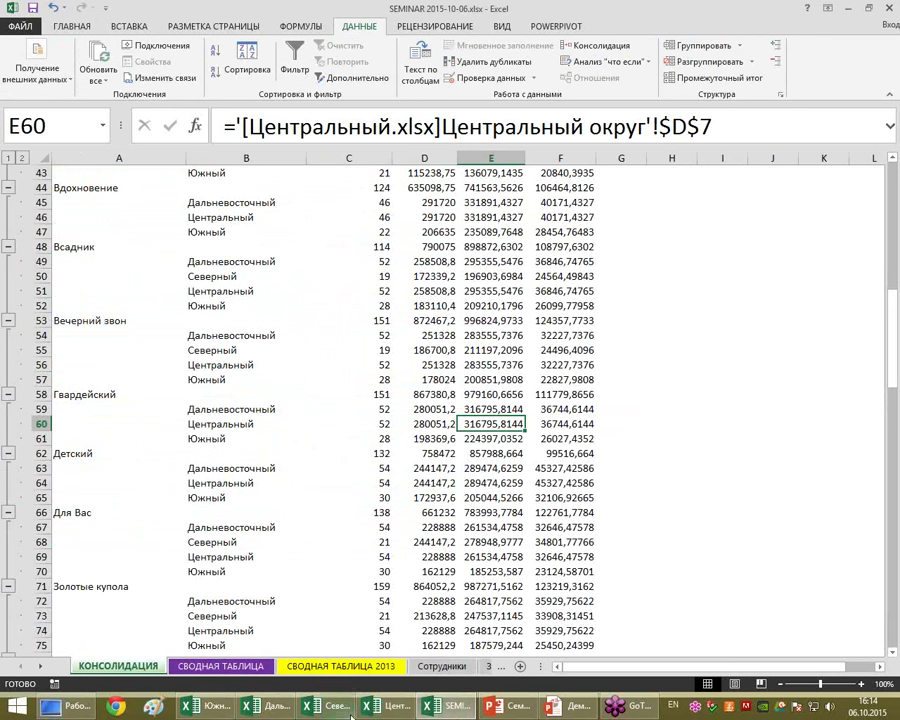
key("ctrl+Tab")
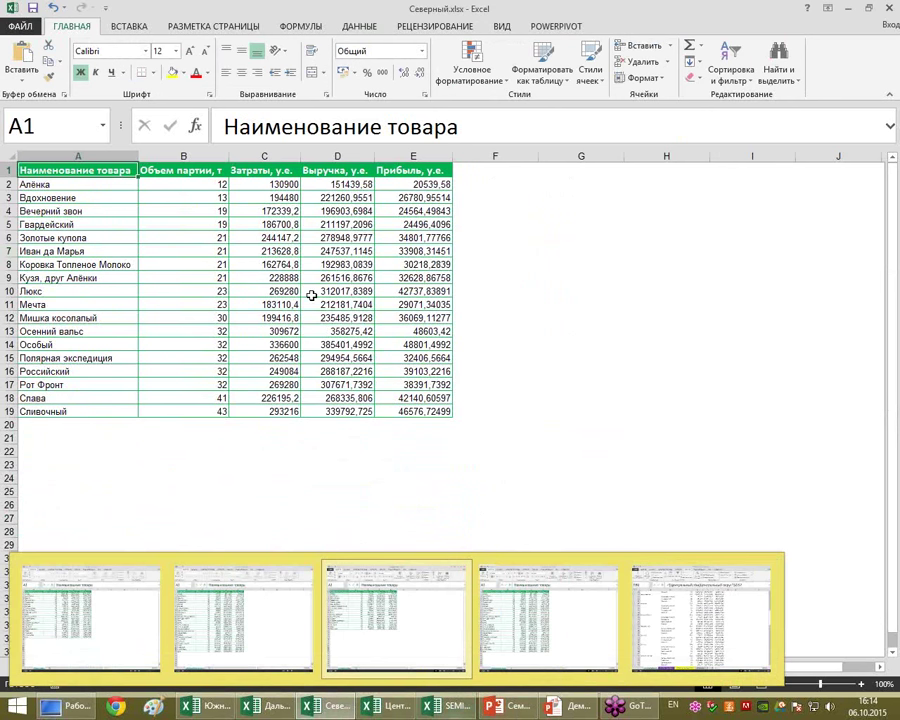
left_click(192, 183)
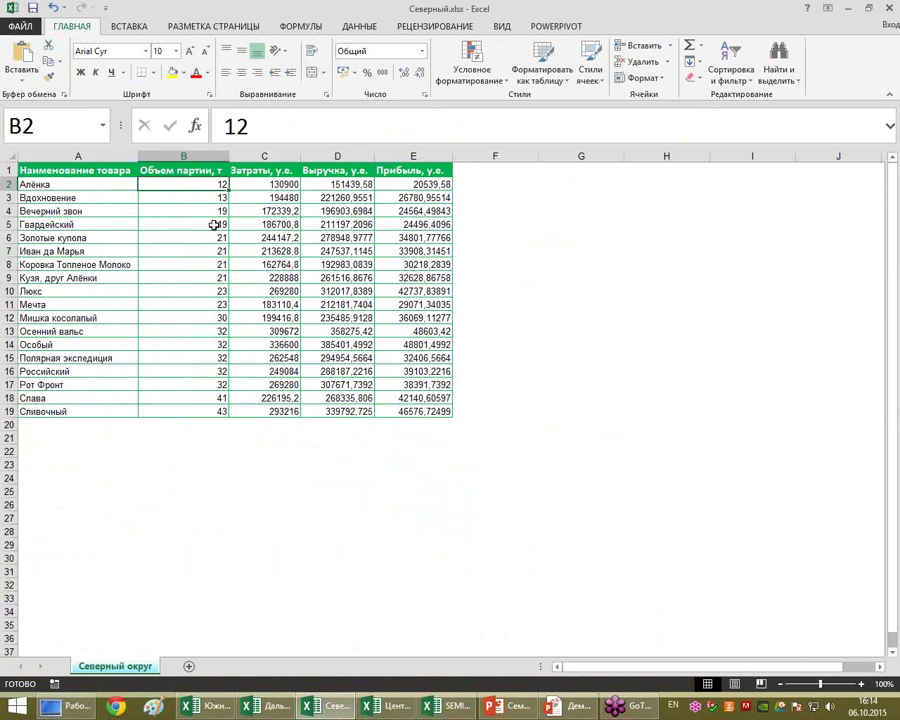
left_click(455, 706)
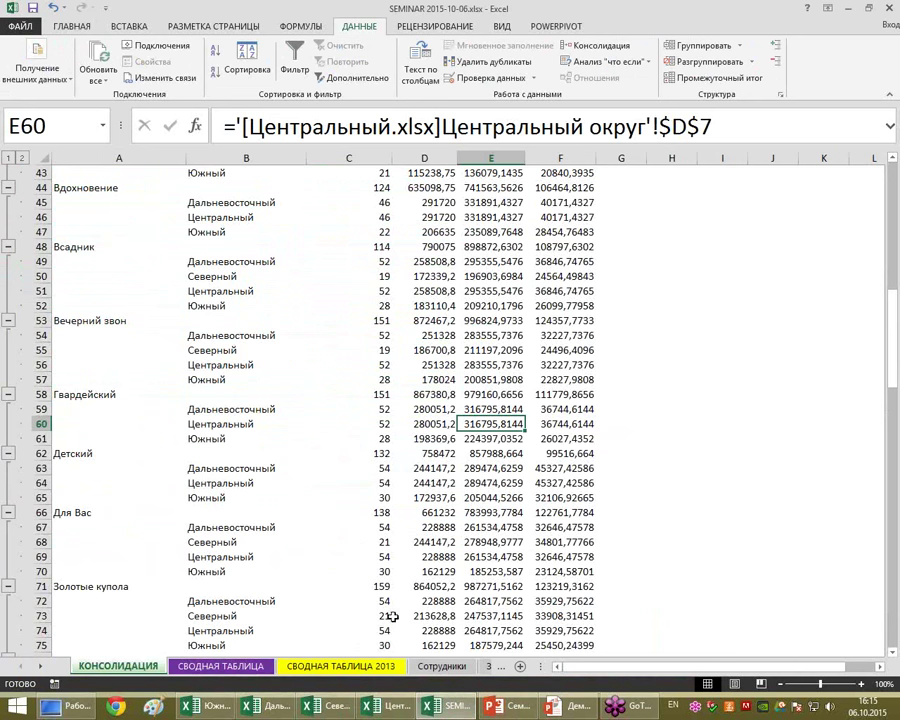
Review the consolidation sheet, check Мишка косолапый's cost in D19, then advance the slideshow.
scroll(393, 605, "up", 5)
scroll(390, 580, "up", 6)
scroll(390, 550, "up", 3)
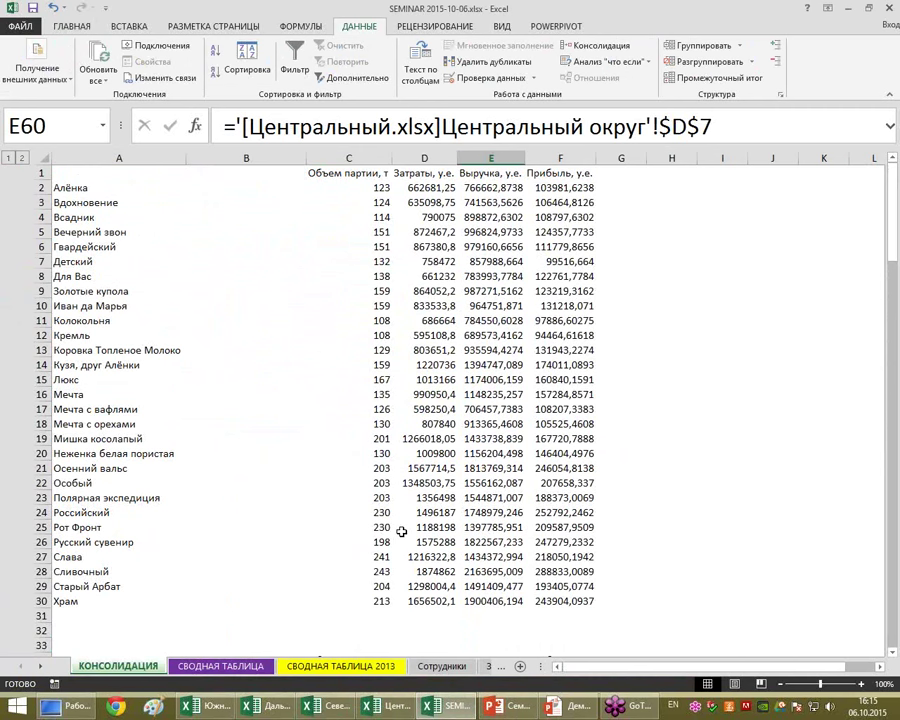
scroll(401, 531, "down", 1)
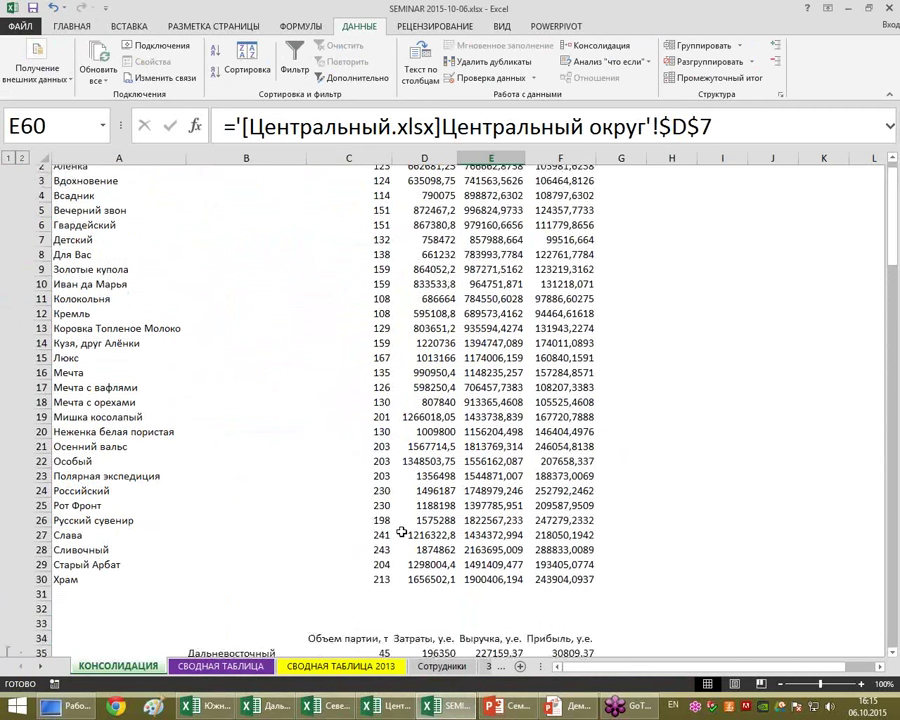
scroll(450, 533, "down", 2)
scroll(300, 535, "down", 4)
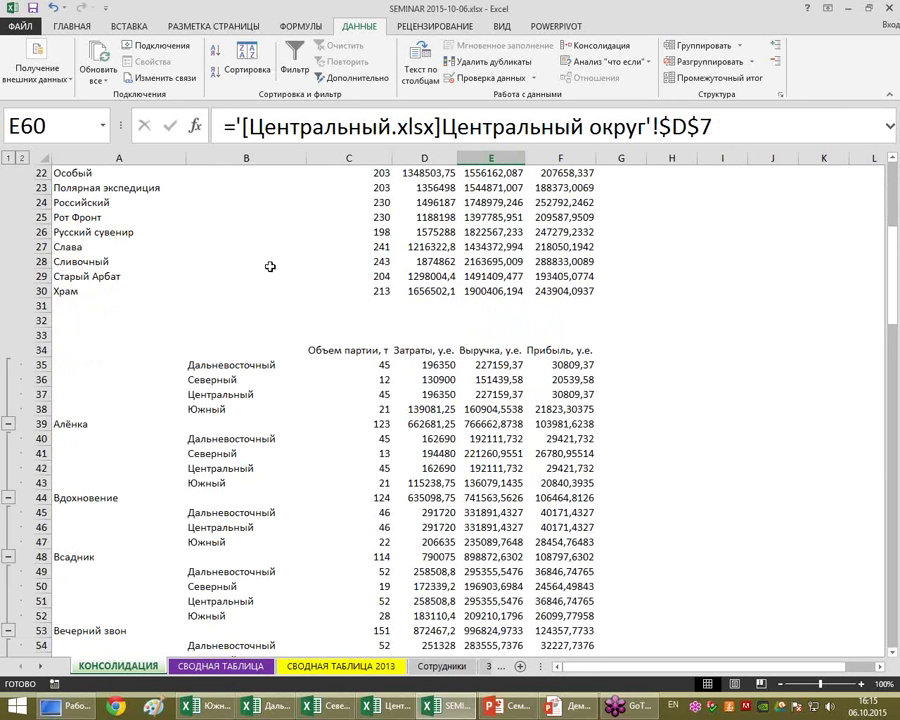
scroll(380, 285, "up", 1)
scroll(393, 287, "up", 5)
scroll(393, 287, "up", 2)
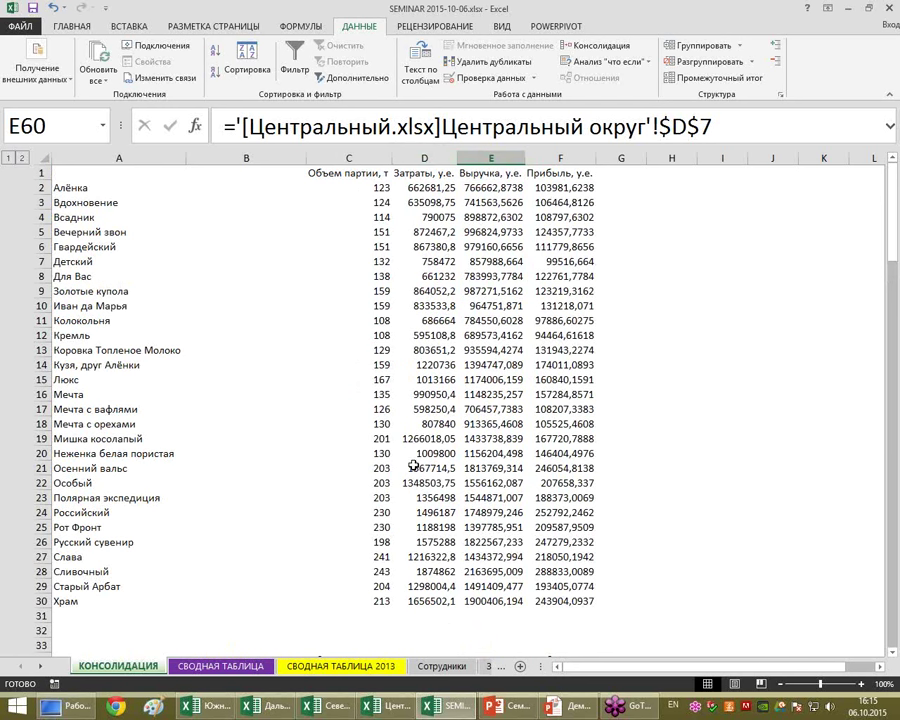
left_click(418, 437)
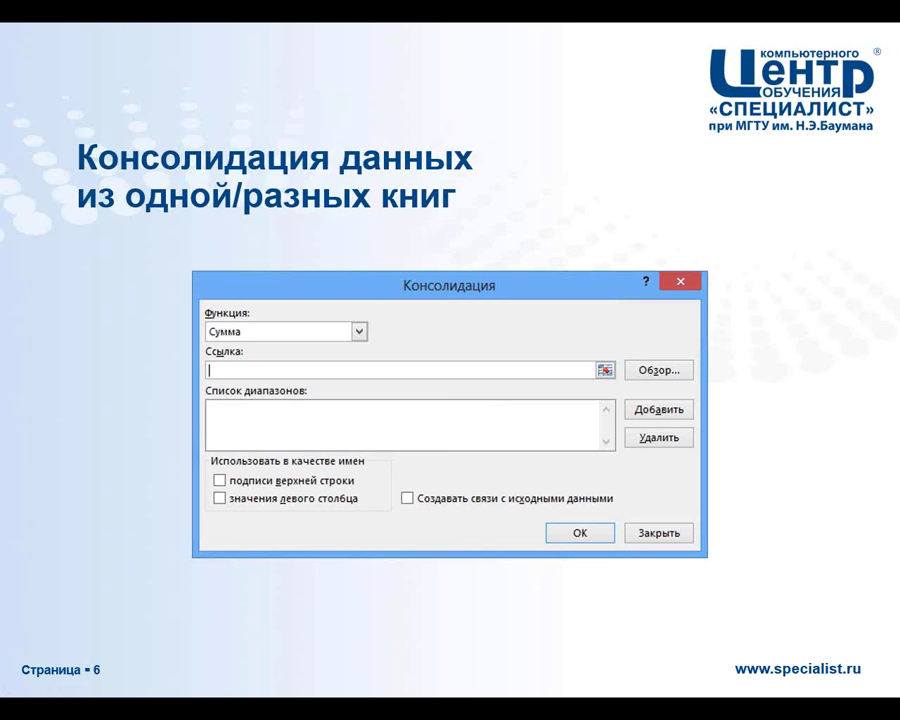
key("Page_Down")
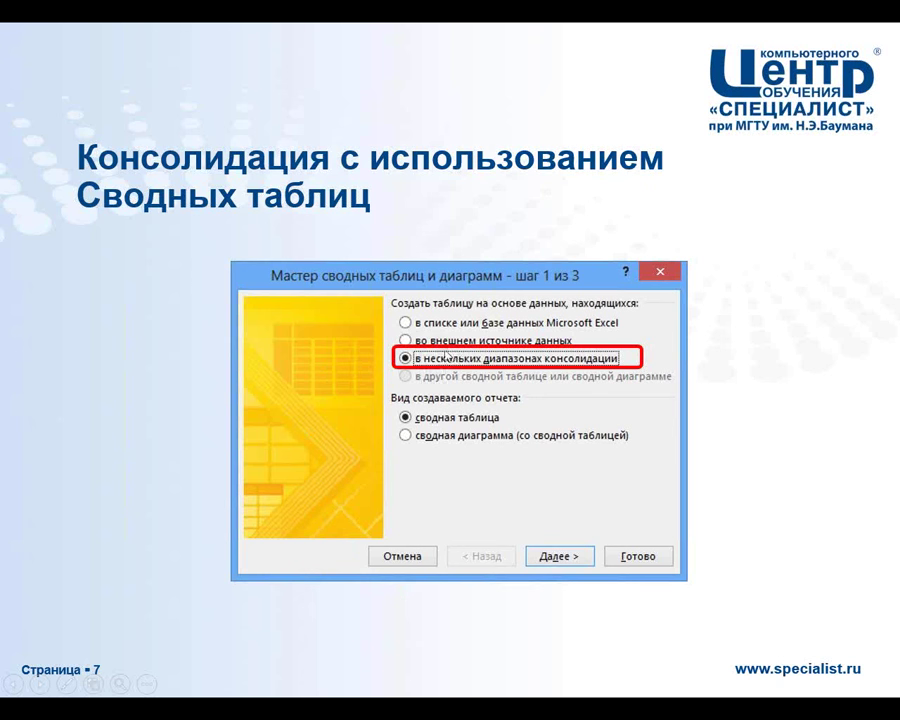
Return from the slideshow to the SEMINAR 2015-10-06 workbook's КОНСОЛИДАЦИЯ sheet.
key("alt+Tab")
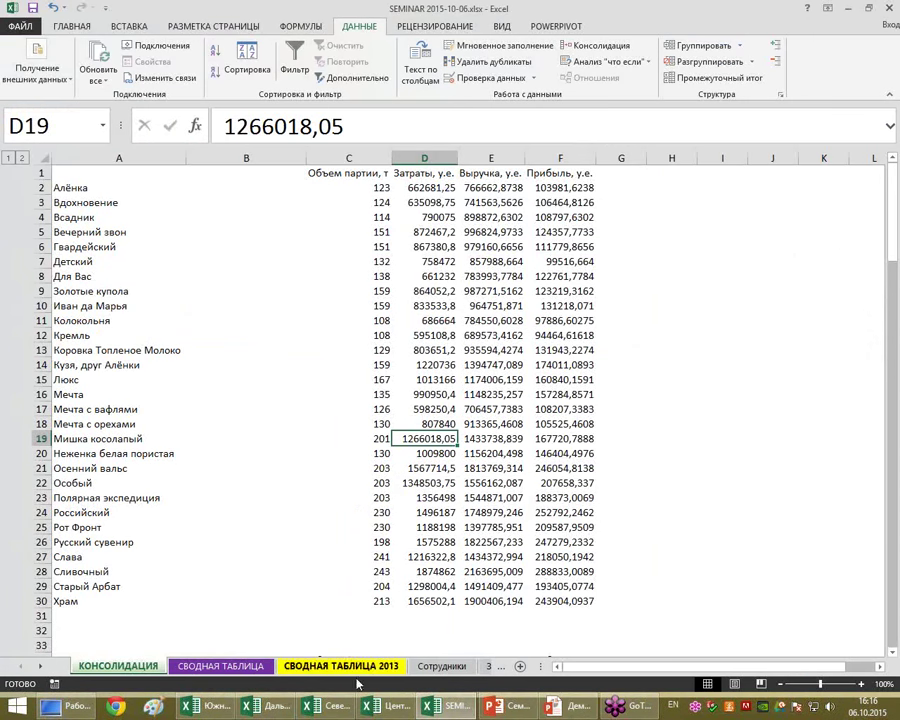
Go to the empty СВОДНАЯ ТАБЛИЦА sheet, start a standard PivotTable, then cancel it.
left_click(233, 667)
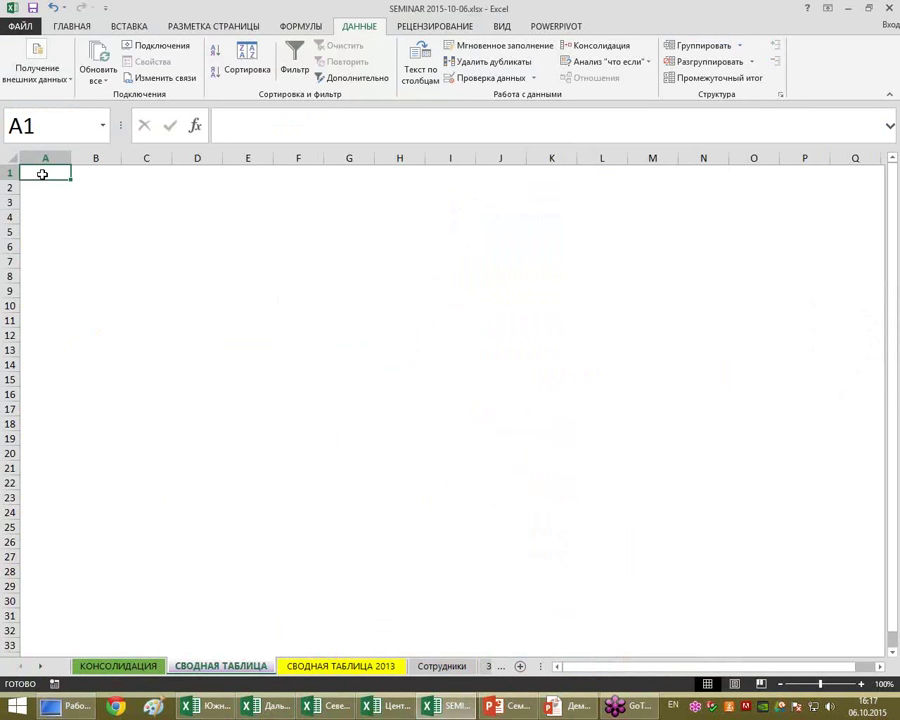
left_click(137, 28)
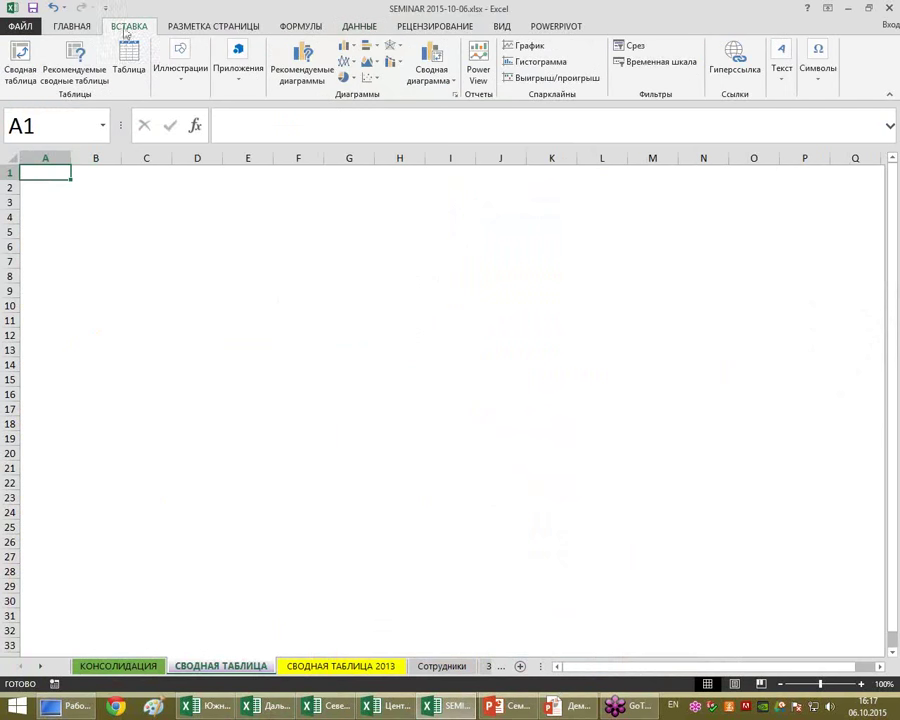
left_click(27, 81)
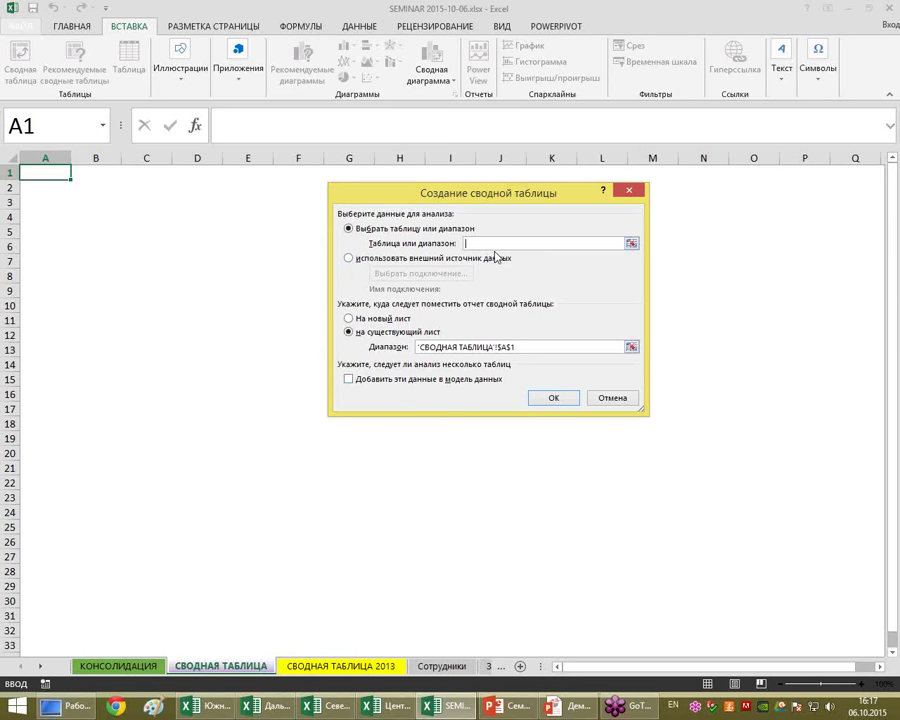
left_click(628, 398)
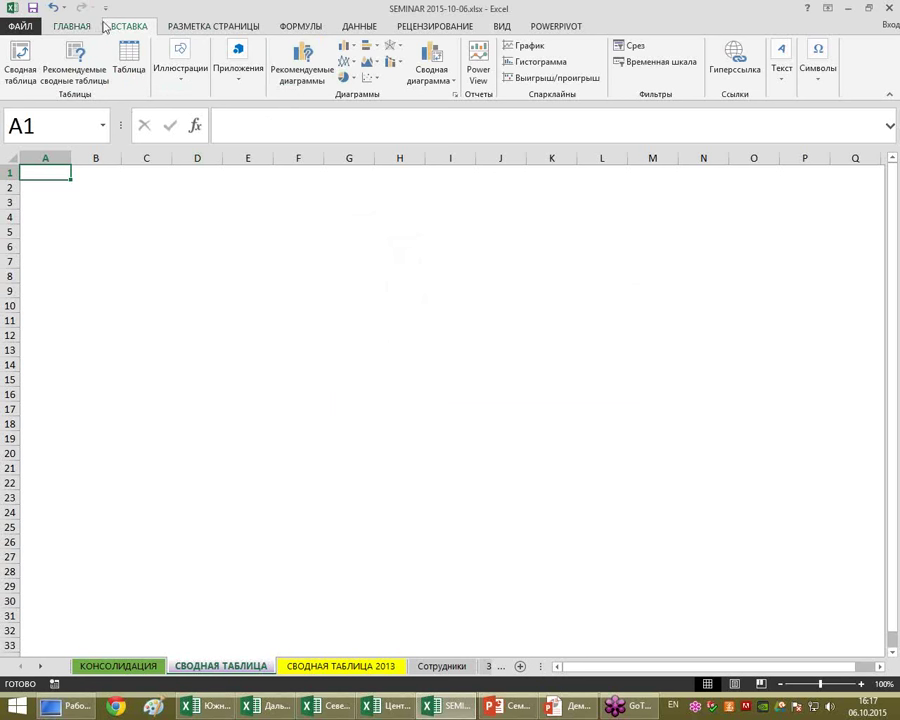
Add the PivotTable and PivotChart Wizard from All Commands to the Quick Access Toolbar and launch it.
left_click(105, 8)
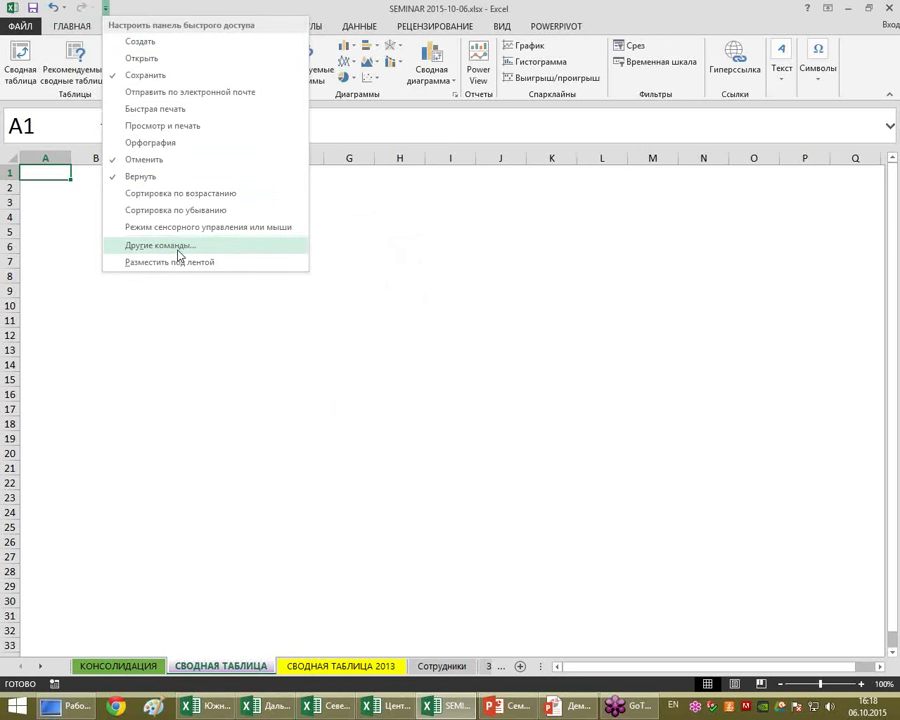
left_click(177, 249)
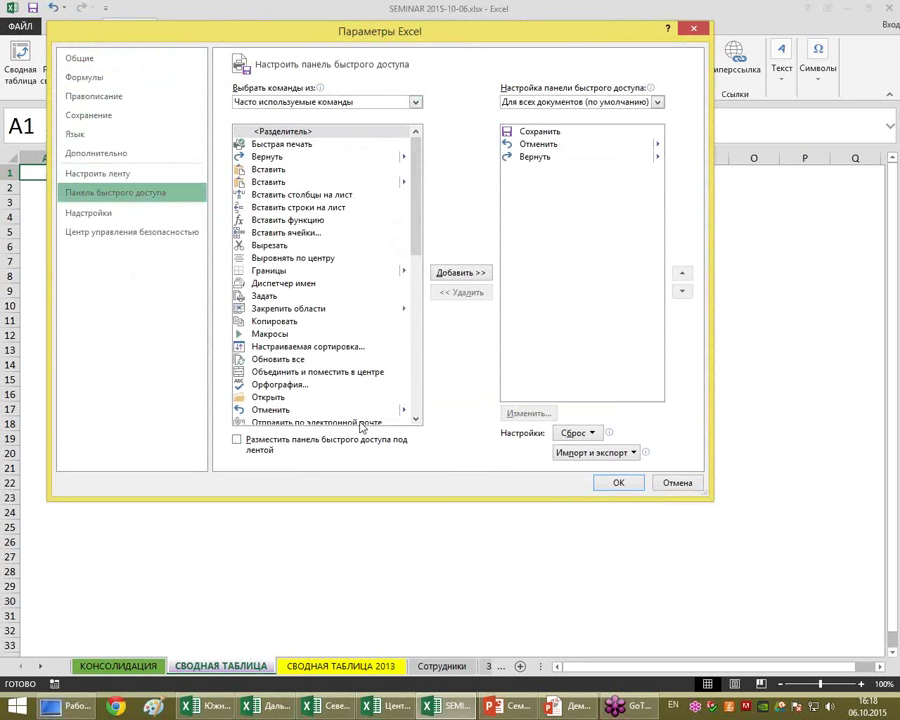
left_click(415, 103)
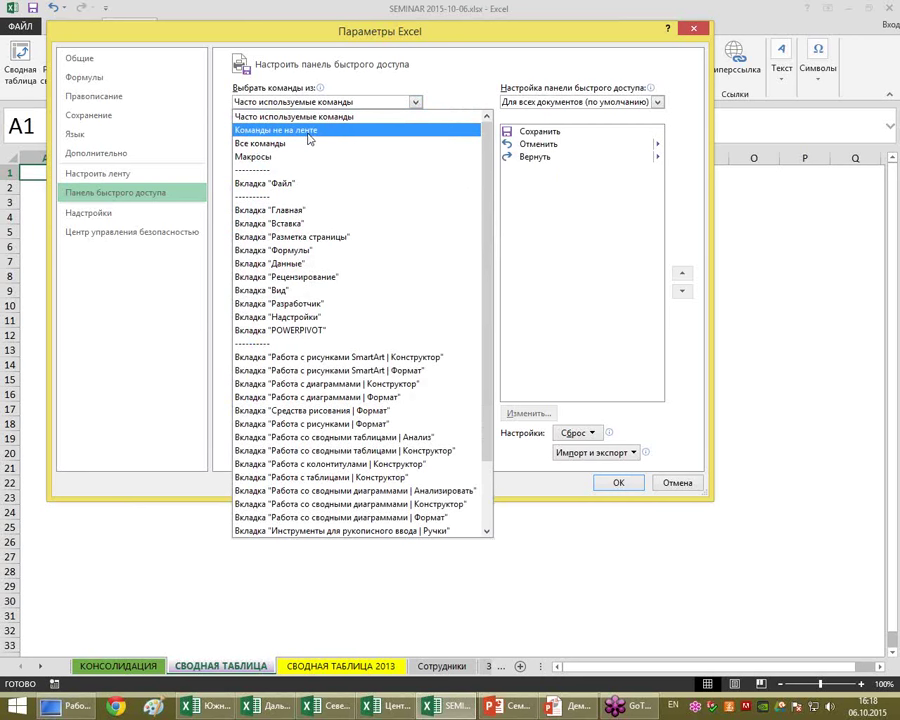
left_click(298, 150)
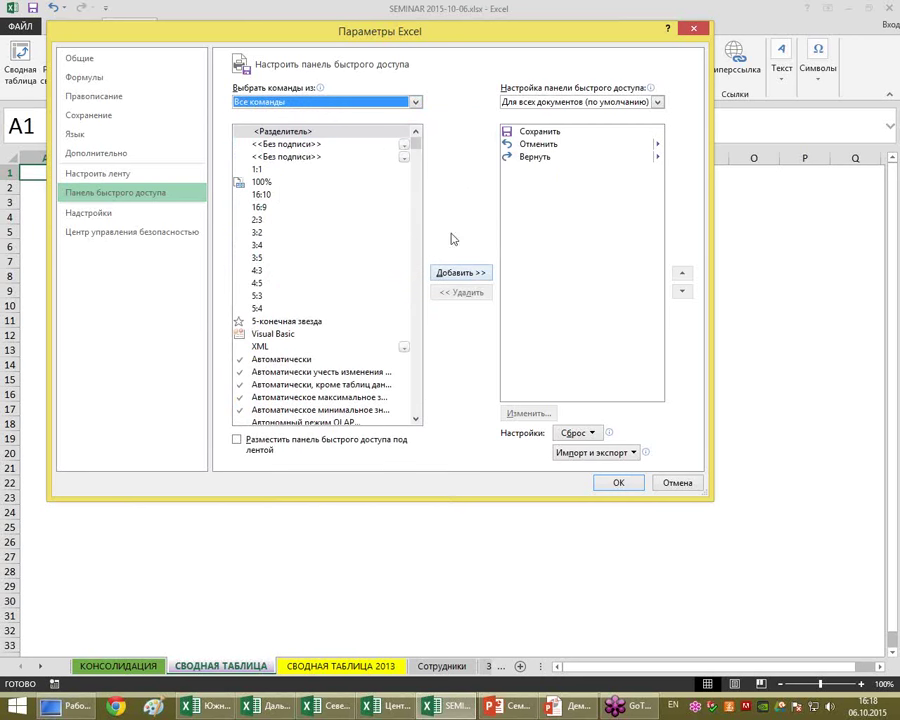
mouse_move(417, 150)
left_mouse_down()
mouse_move(422, 265)
mouse_move(424, 245)
left_mouse_up()
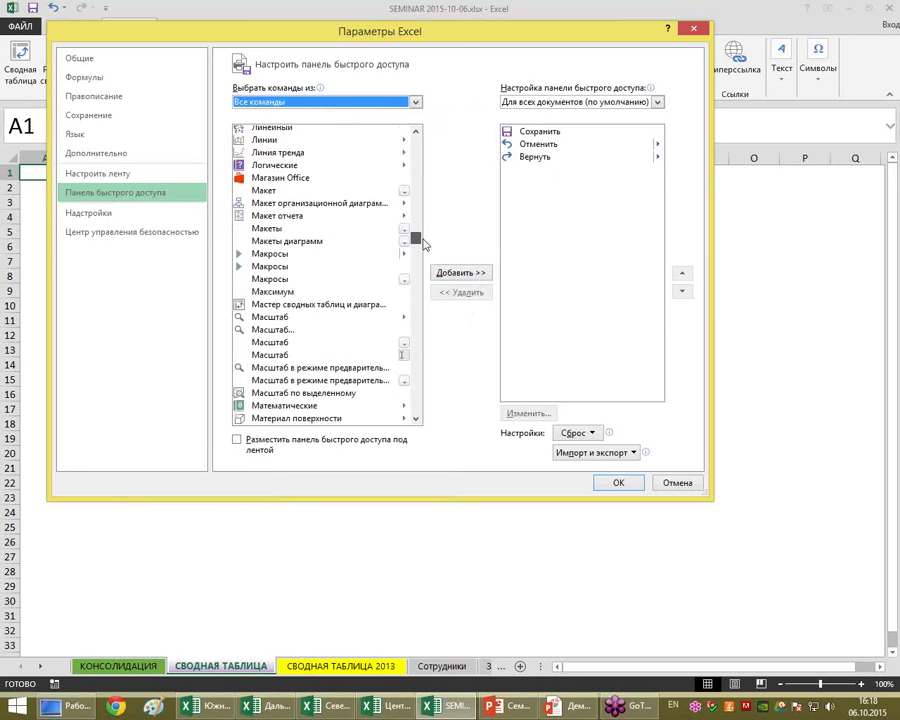
left_click(357, 305)
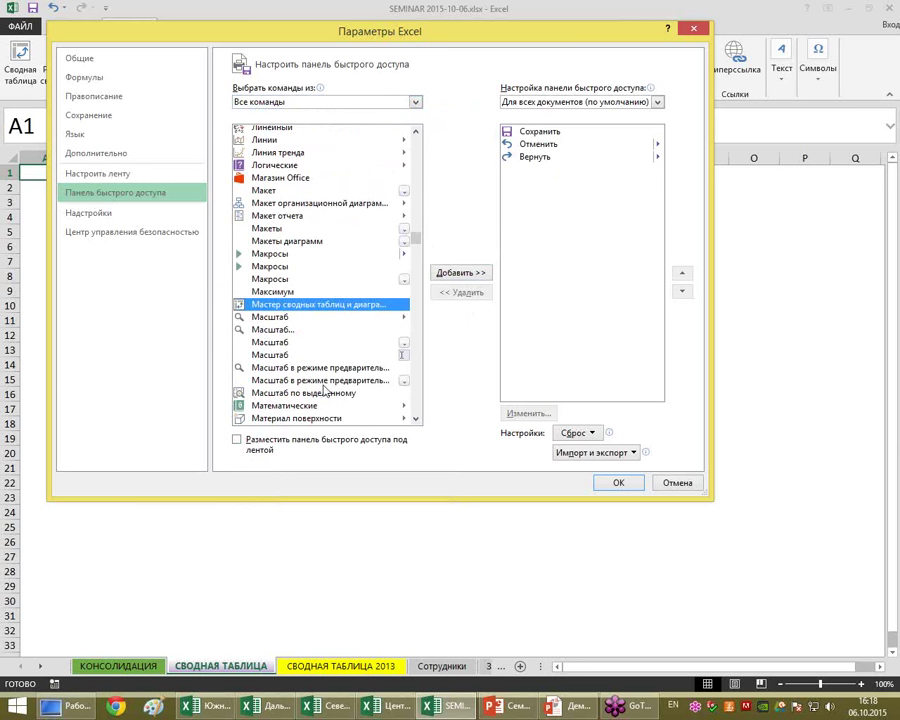
left_click(452, 274)
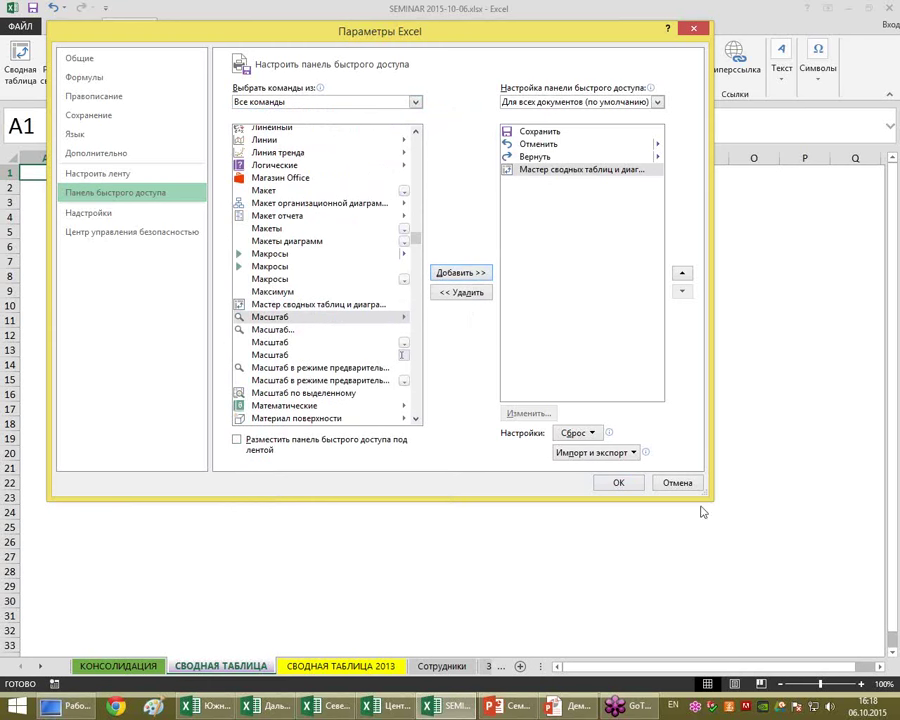
left_click(620, 484)
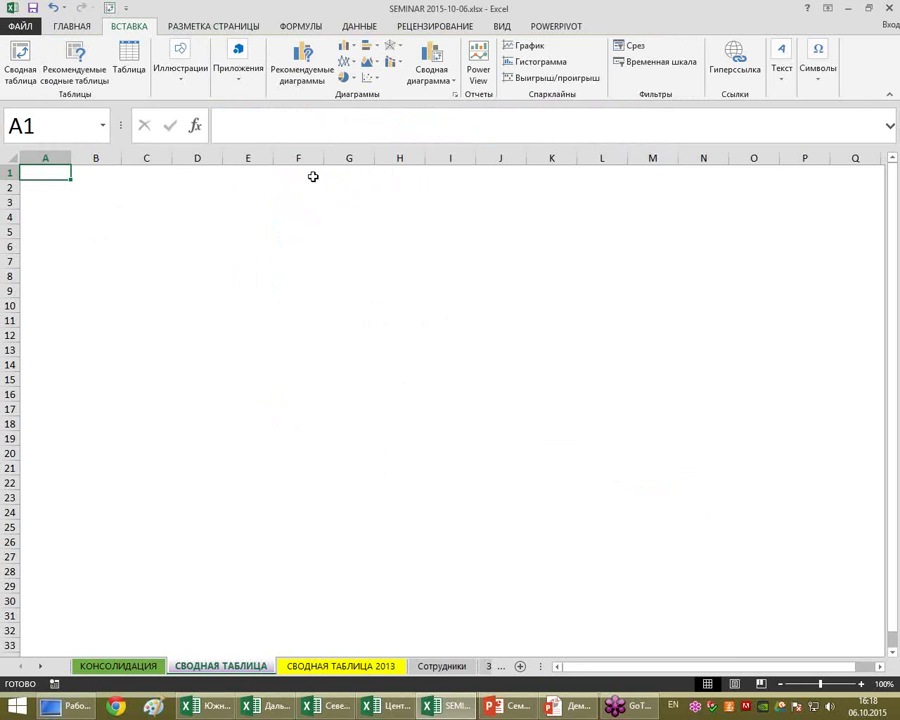
left_click(110, 9)
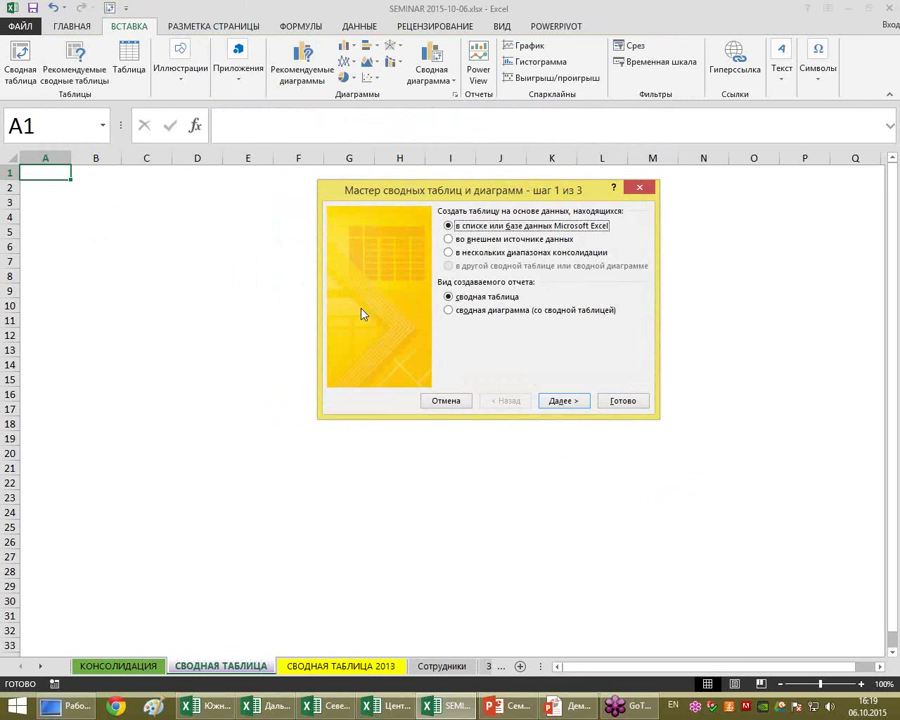
Choose 'в нескольких диапазонах консолидации' in wizard step 1 and continue to step 2a.
left_click(449, 252)
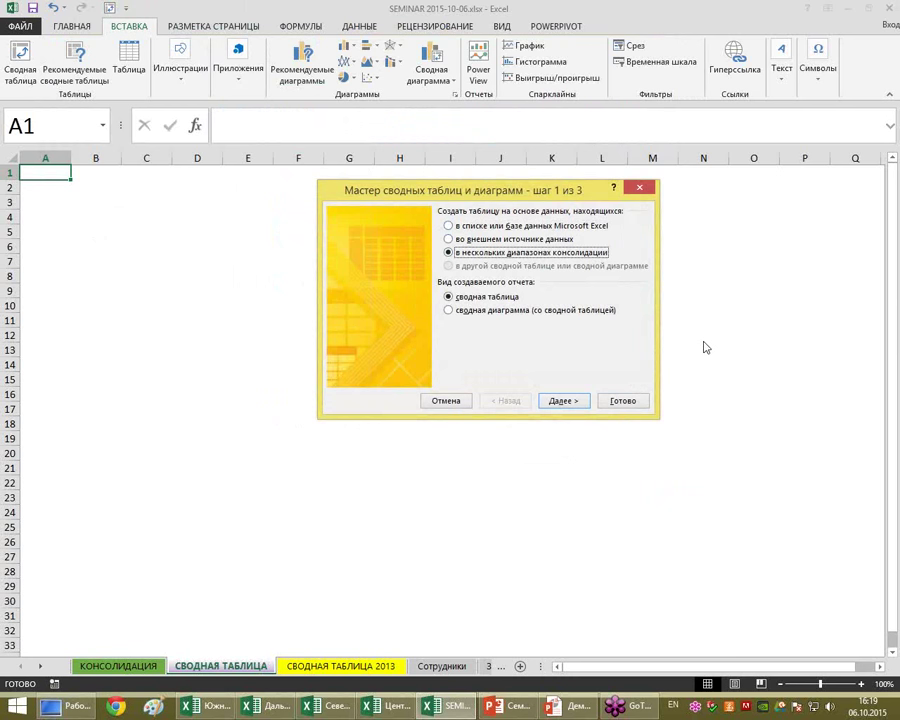
left_click(581, 404)
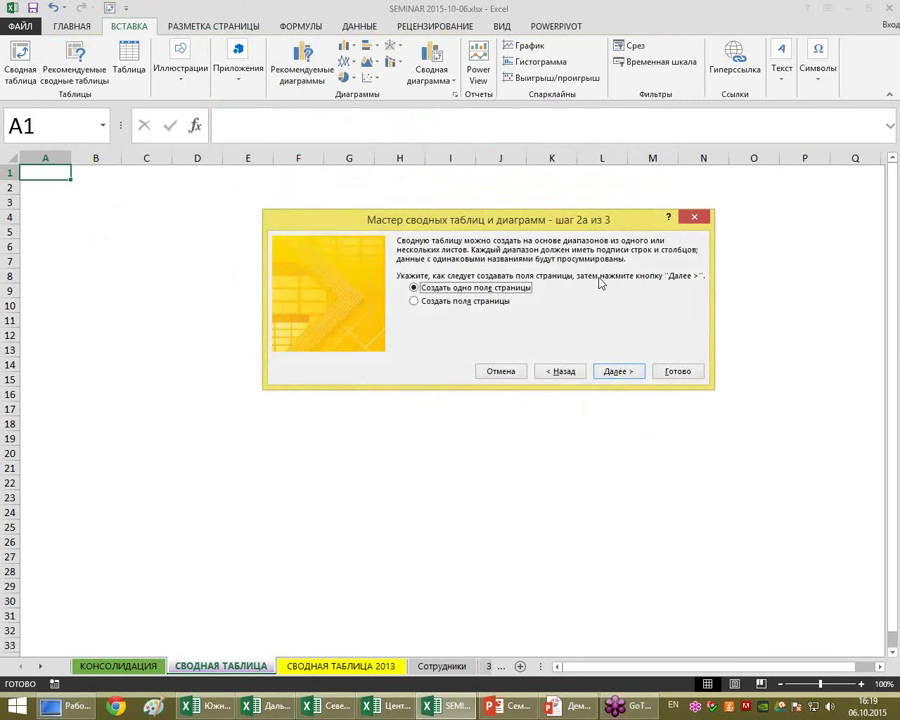
left_click_drag(609, 232, 562, 200)
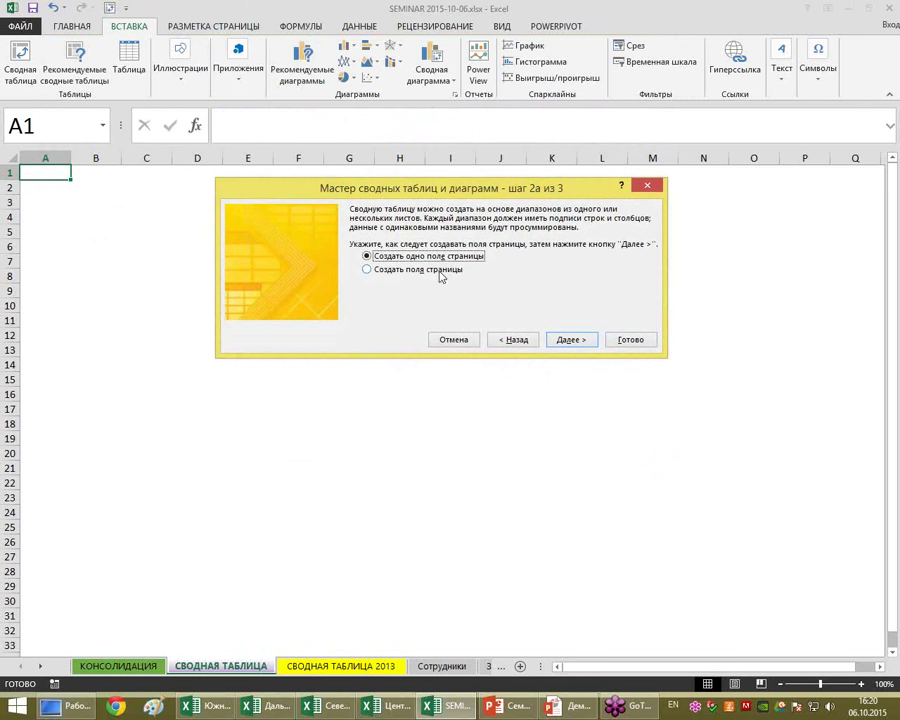
Choose 'Создать поля страницы' and continue to the range-entry step 2b.
left_click(367, 270)
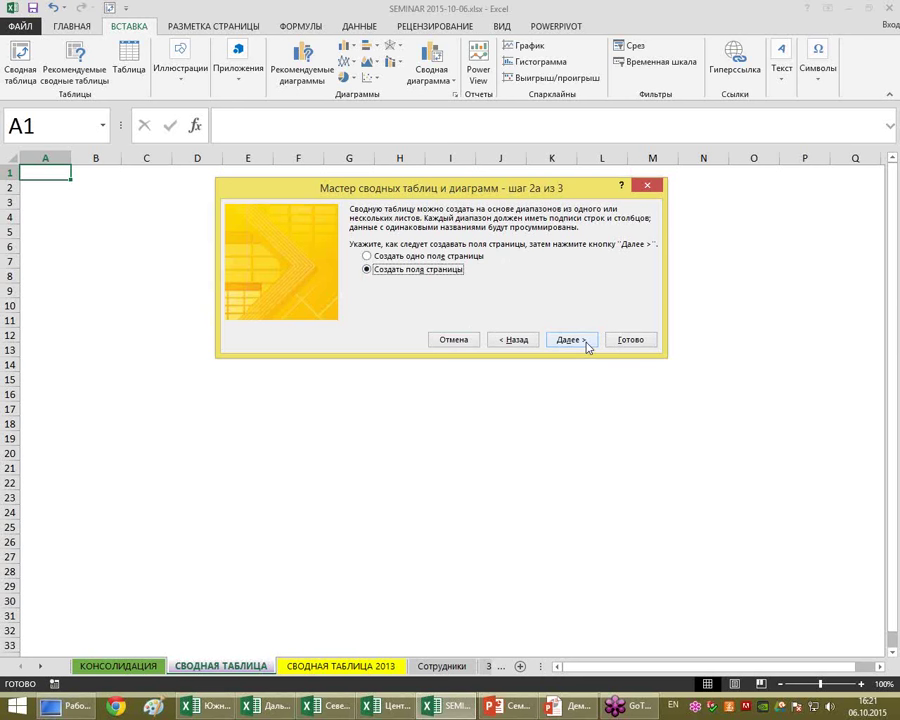
left_click(586, 343)
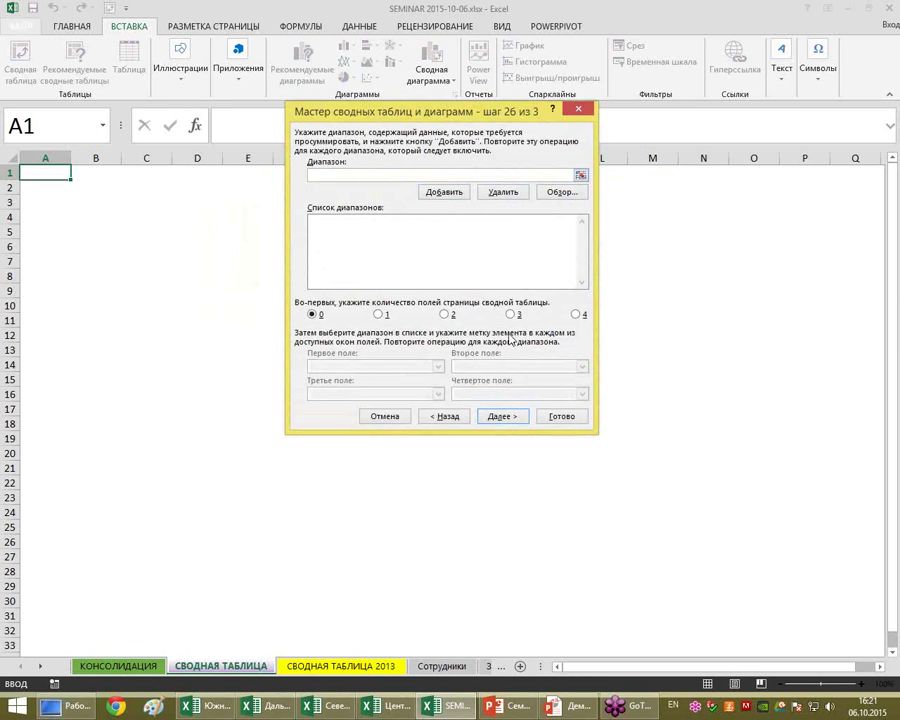
left_click(217, 708)
Add the whole Южный (A1:E23) and Дальневосточный (A1:E30) tables to the range list.
left_click(217, 413)
key("ctrl+a")
left_click(446, 195)
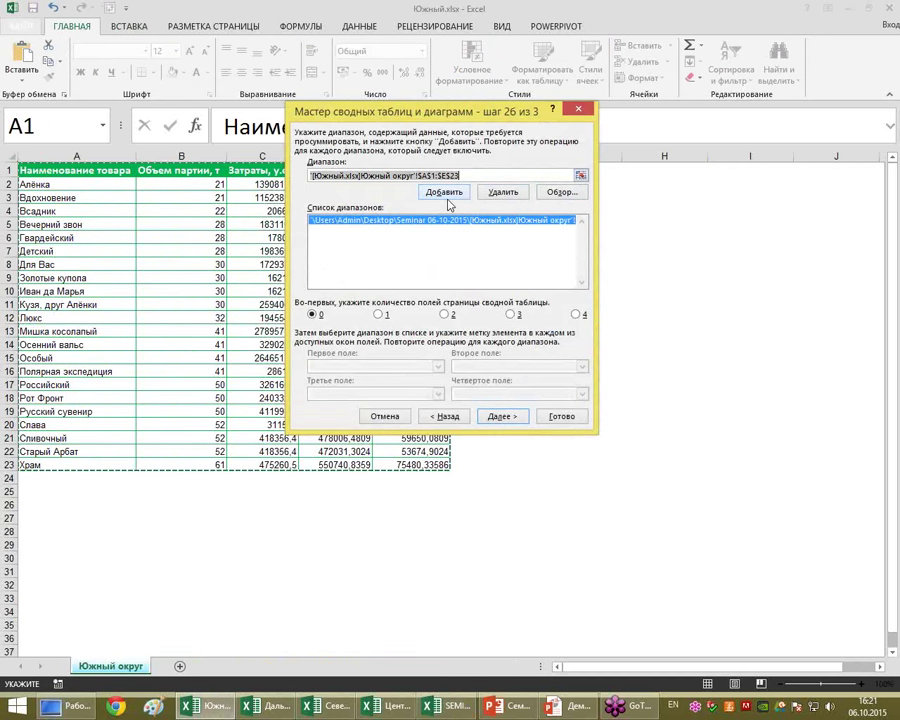
left_click(270, 706)
left_click(148, 247)
key("ctrl+a")
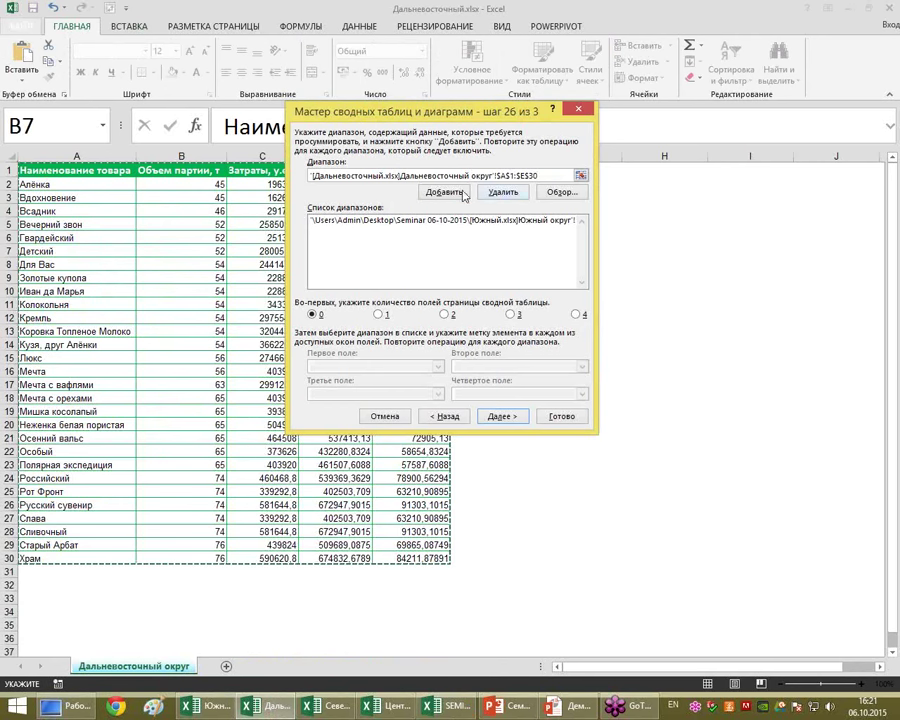
left_click(446, 193)
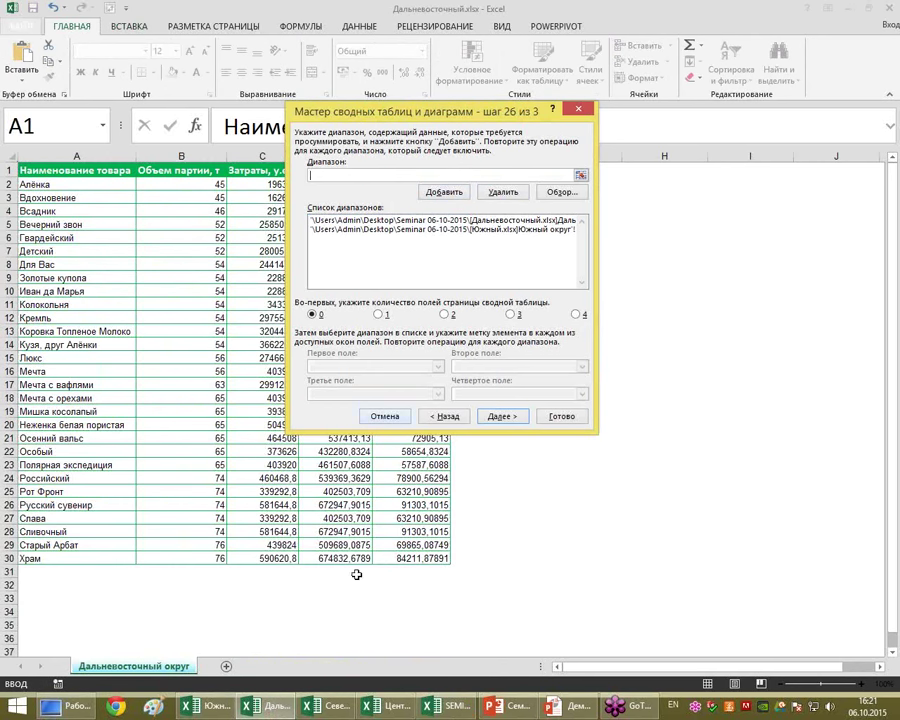
Add the whole Северный and Центральный (A1:E30) tables to the range list.
left_click(344, 712)
left_click(215, 338)
key("ctrl+a")
left_click(450, 194)
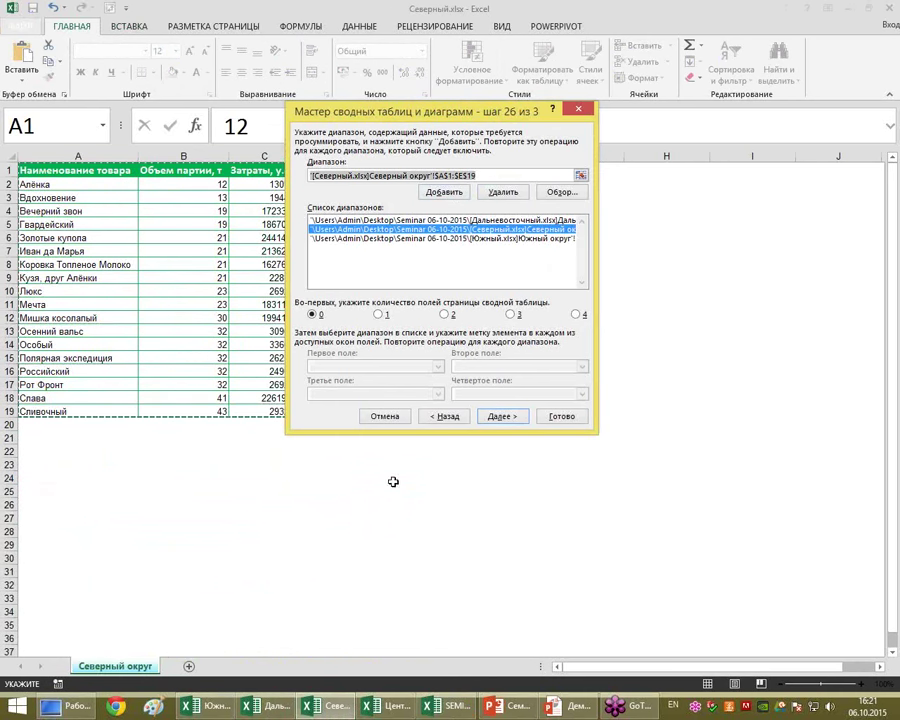
left_click(371, 706)
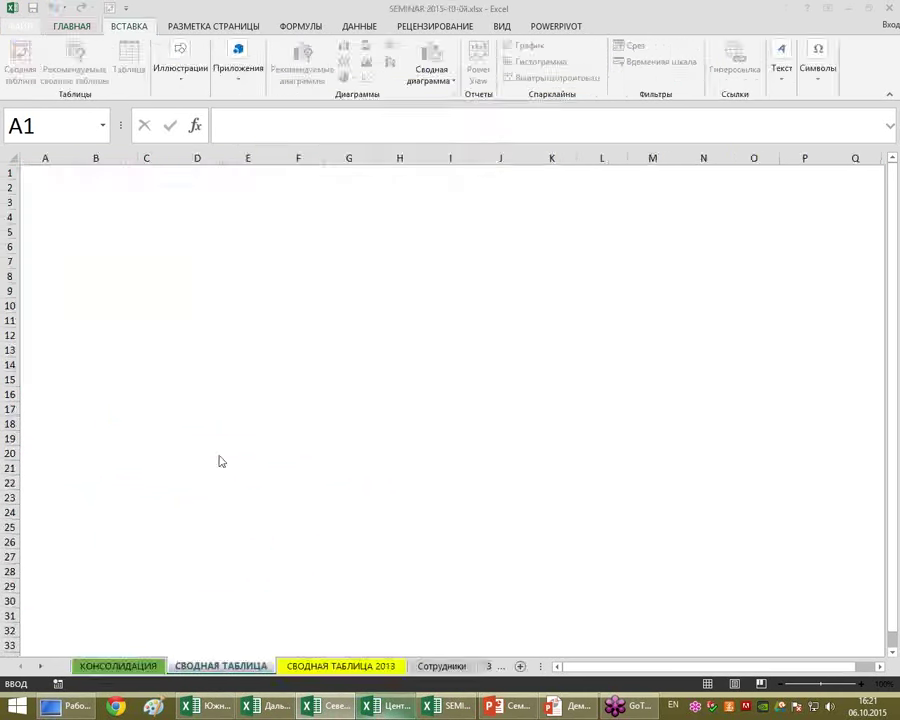
left_click(123, 319)
key("ctrl+a")
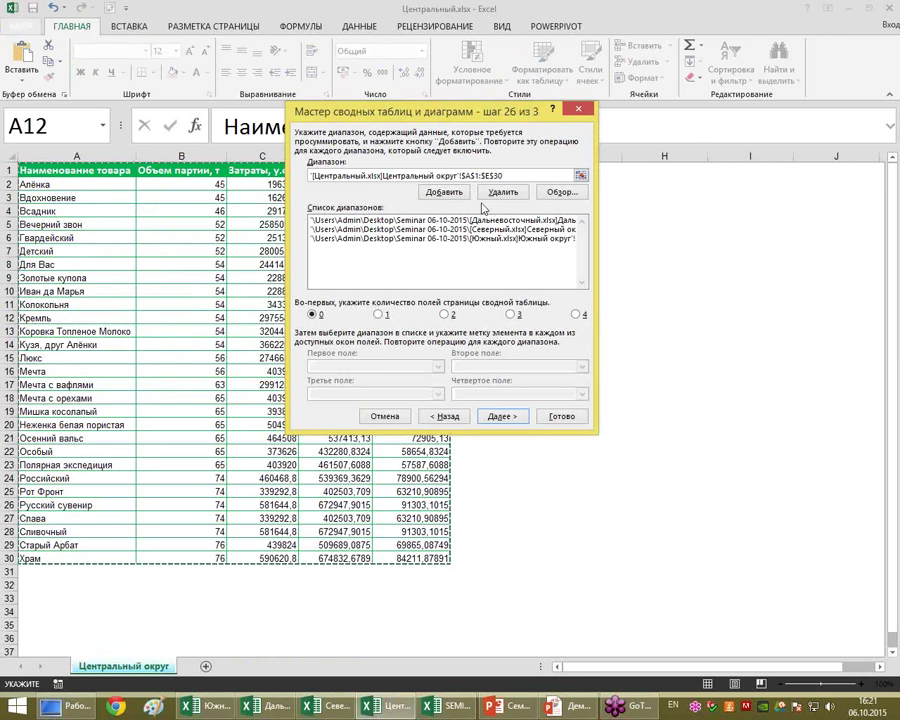
left_click(459, 193)
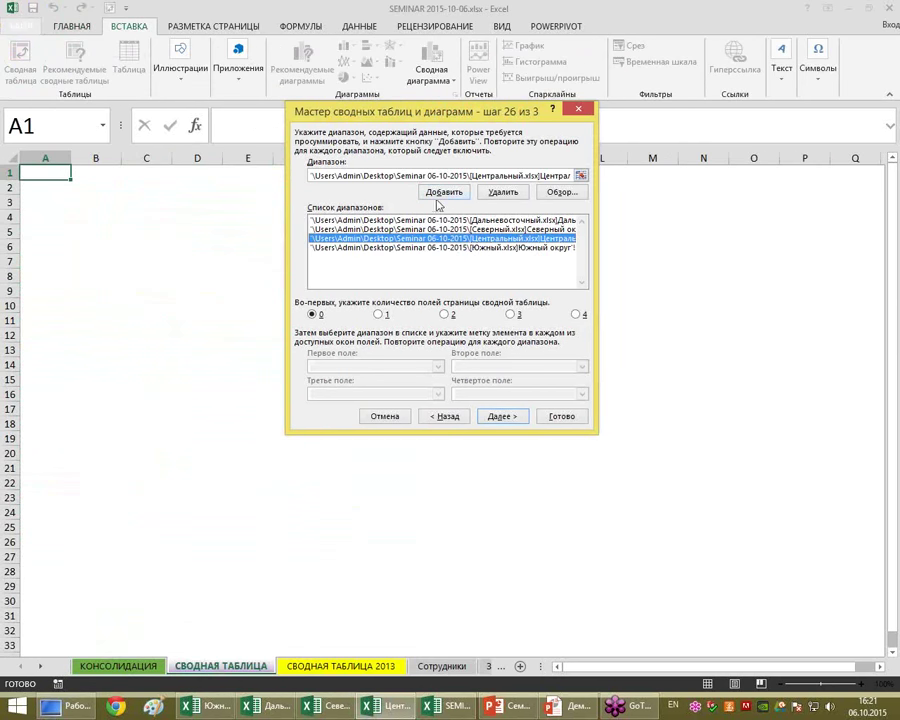
Clear the Диапазон field and move the wizard window up and to the right.
left_click(546, 175)
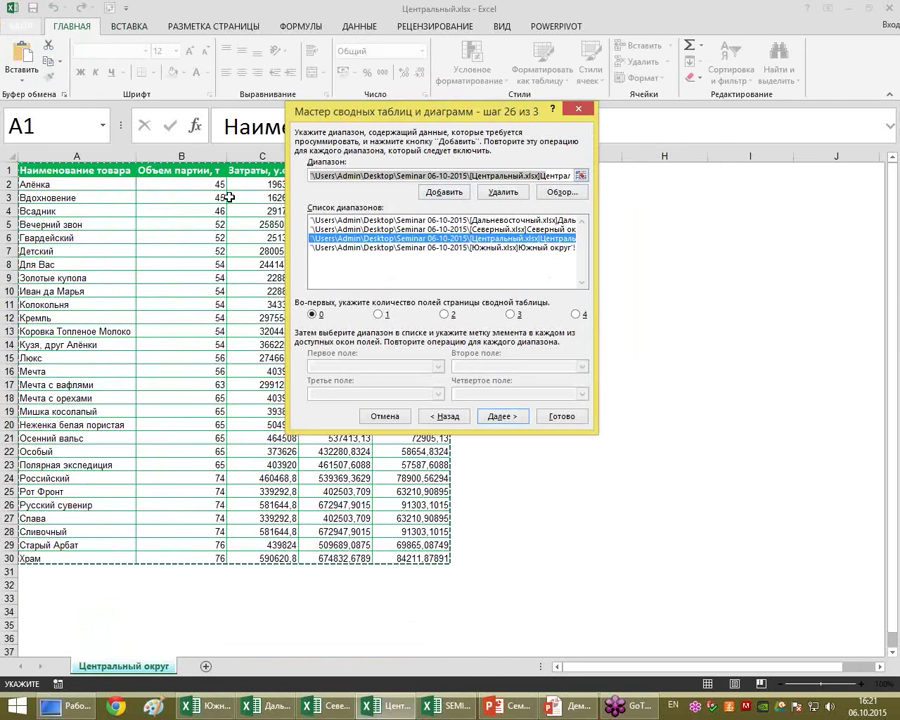
key("BackSpace")
key("BackSpace")
key("BackSpace")
key("BackSpace")
key("BackSpace")
key("BackSpace")
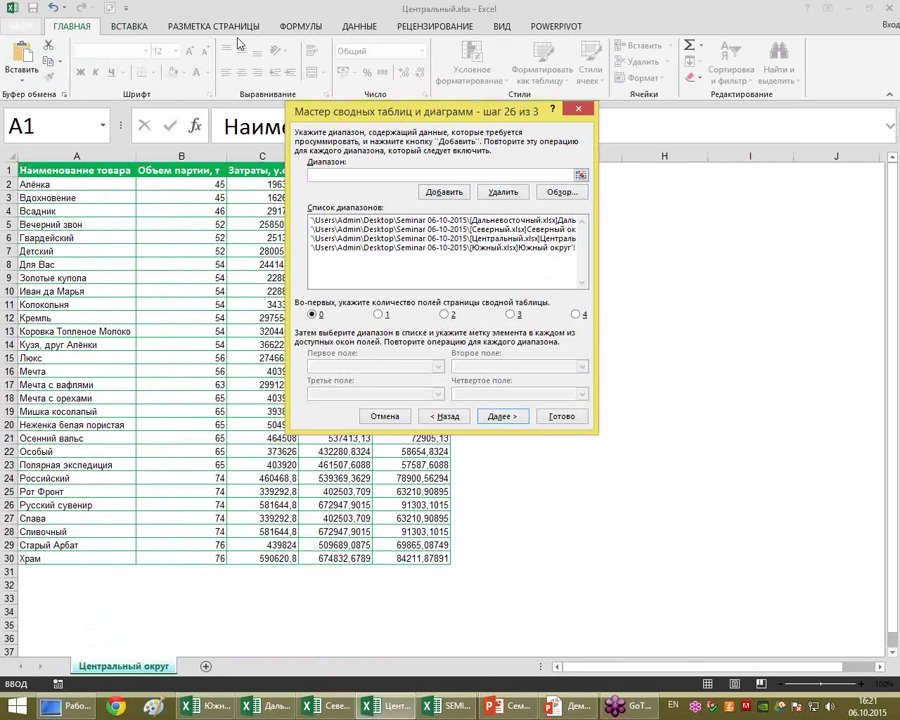
left_click_drag(464, 112, 506, 79)
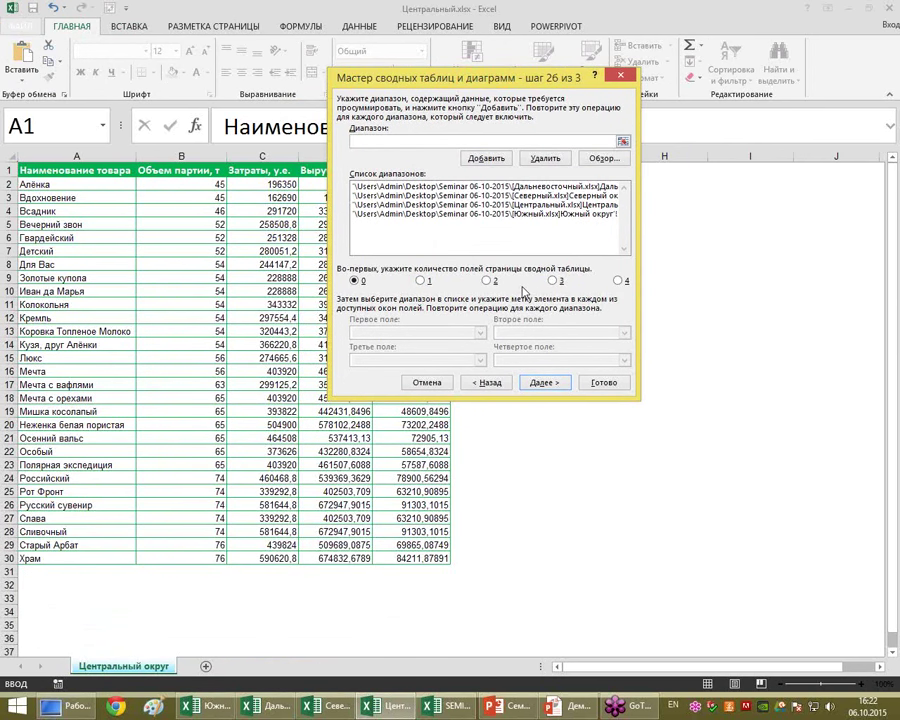
left_click_drag(483, 82, 620, 88)
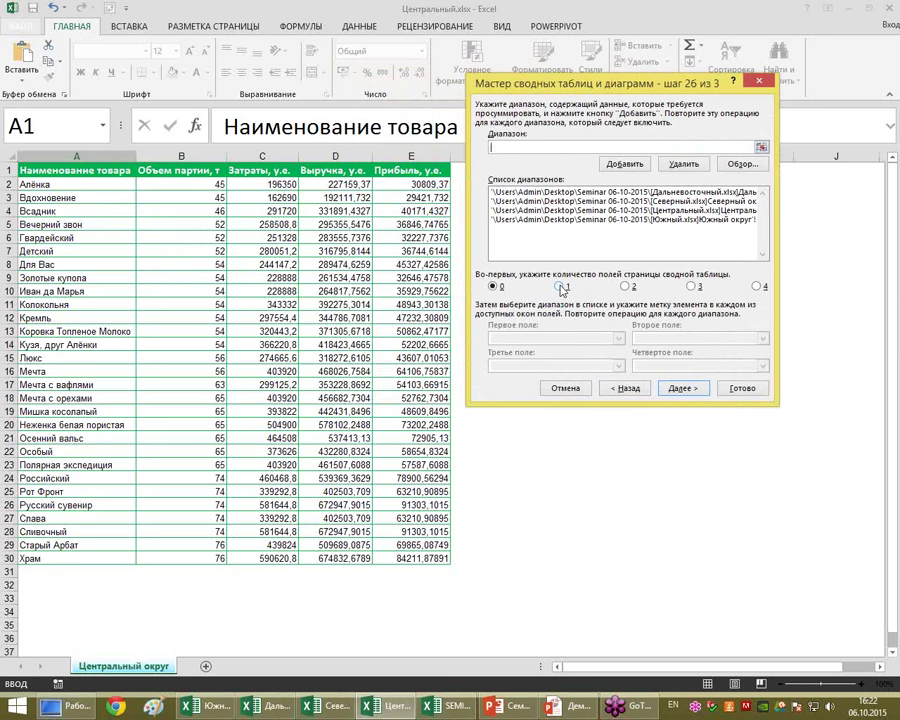
Use one page field, label each range with its region name, and proceed to step 3.
left_click(561, 287)
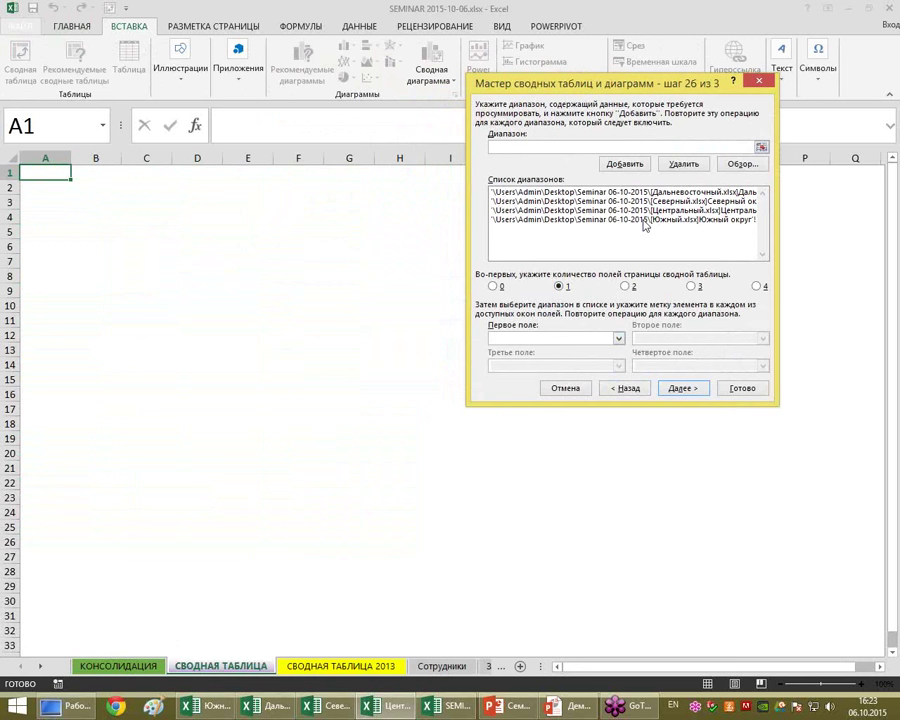
left_click(638, 219)
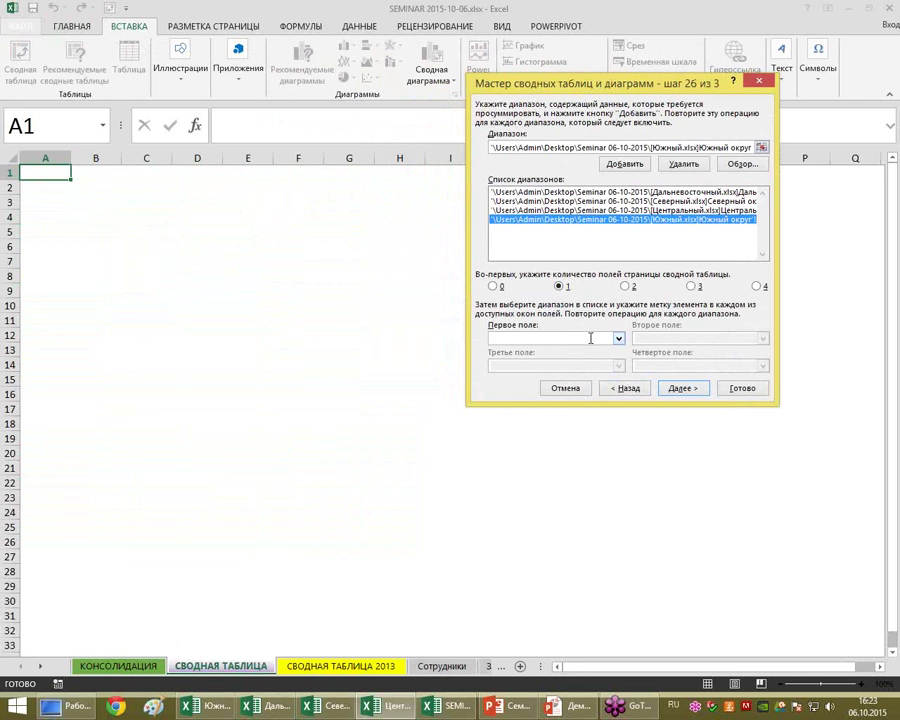
type("Южный")
left_click(620, 210)
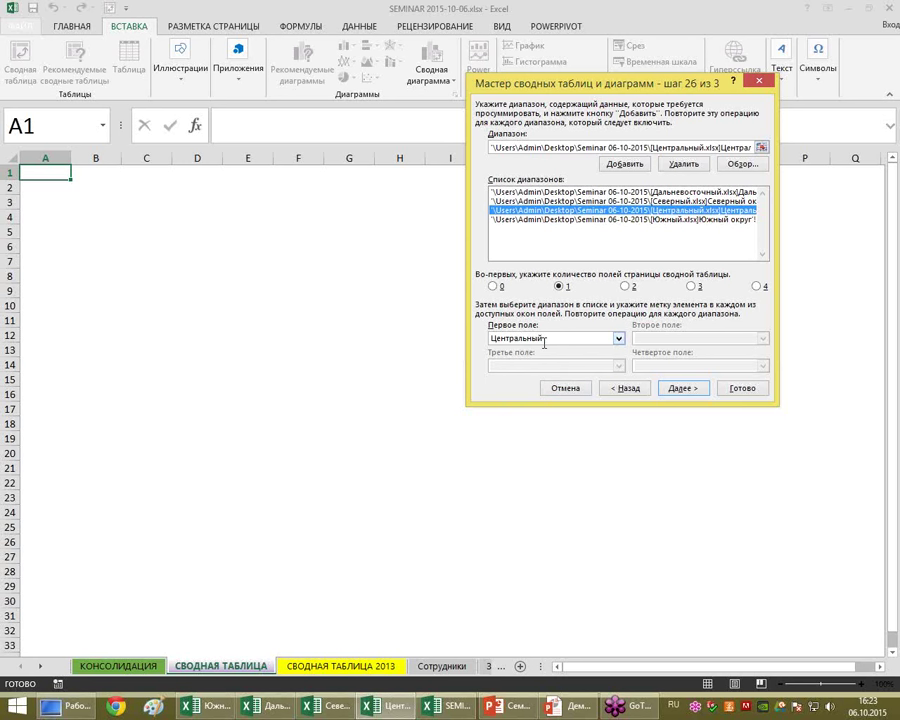
left_click(538, 201)
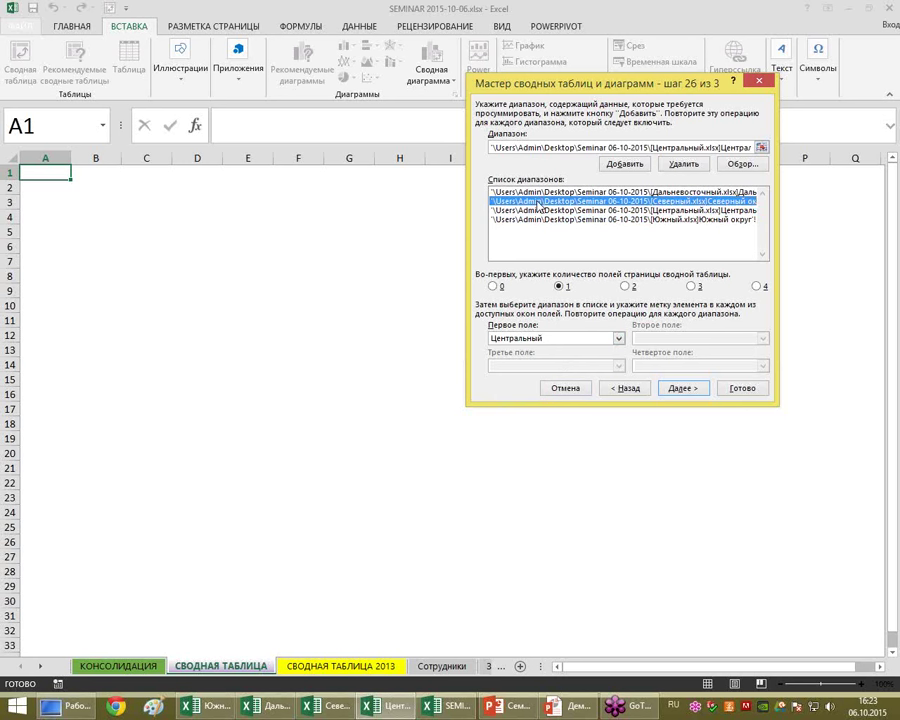
left_click(533, 338)
type("Северны")
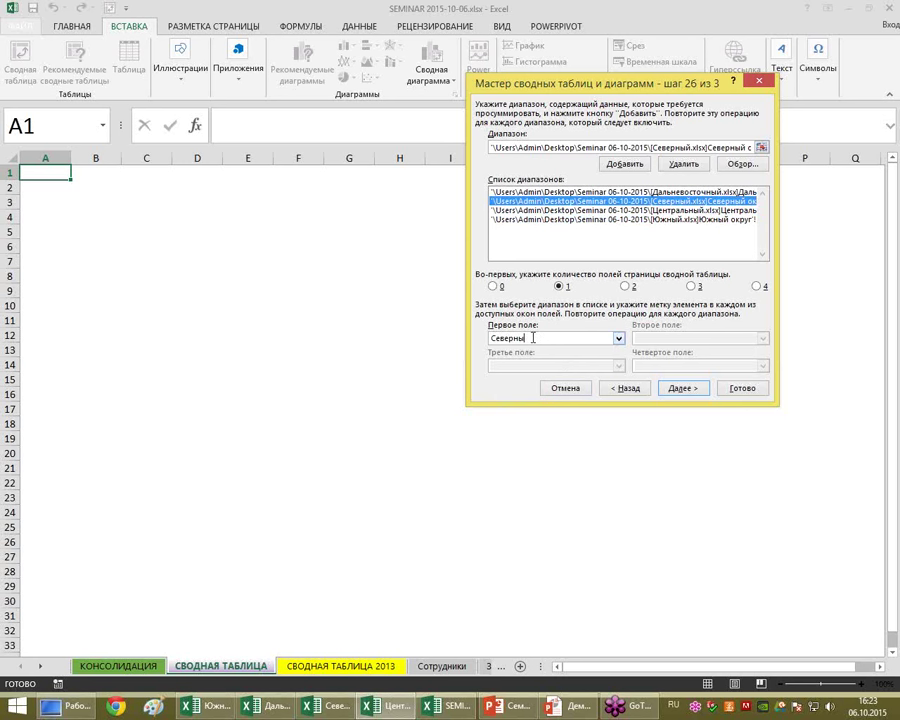
type("й")
left_click(530, 191)
left_click(529, 338)
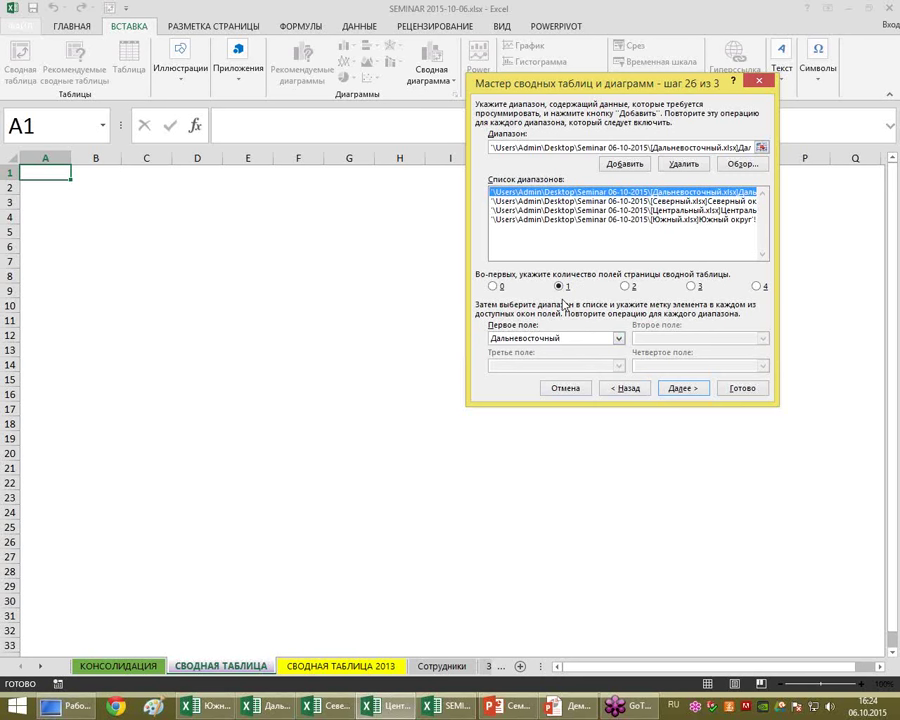
left_click(681, 388)
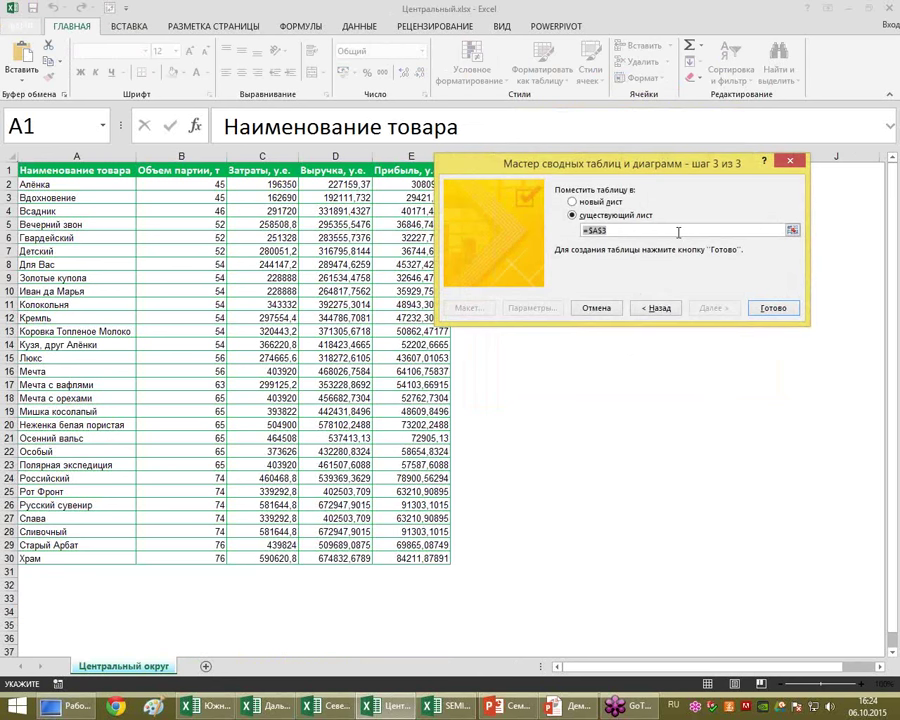
Move the wizard's step-3 placement window left and down.
left_click_drag(702, 171, 655, 209)
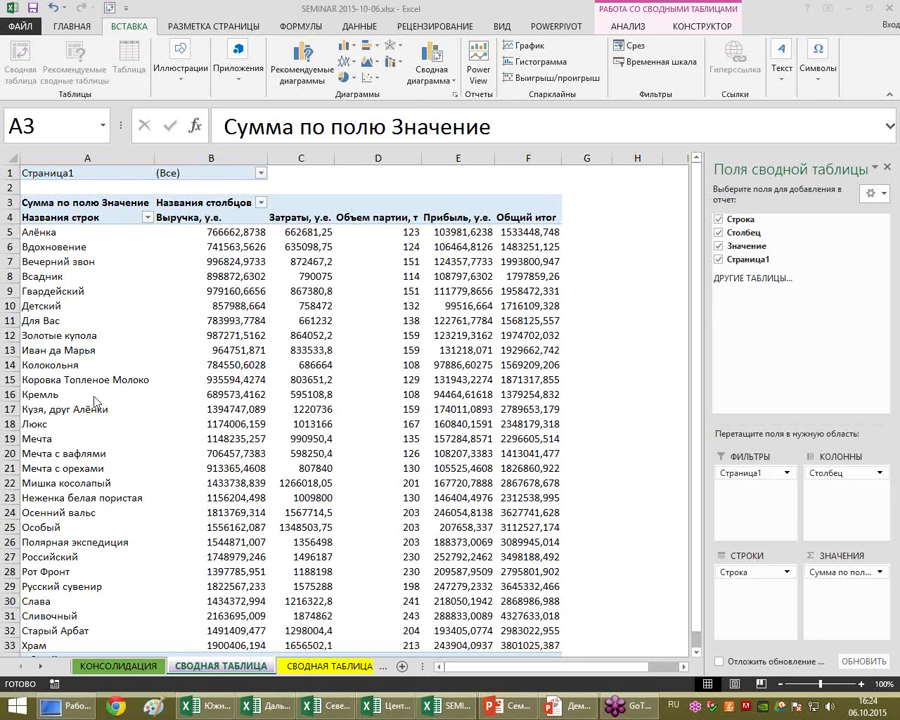
Cross-check the pivot's Алёнка and Золотые купола values against the КОНСОЛИДАЦИЯ totals.
left_click(234, 337)
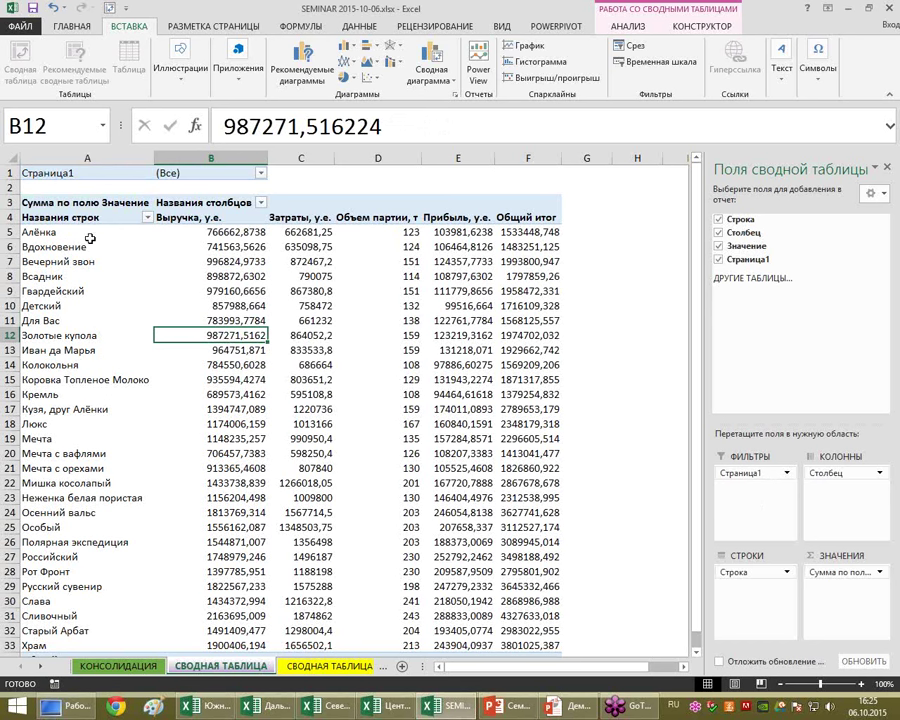
left_click_drag(116, 234, 486, 231)
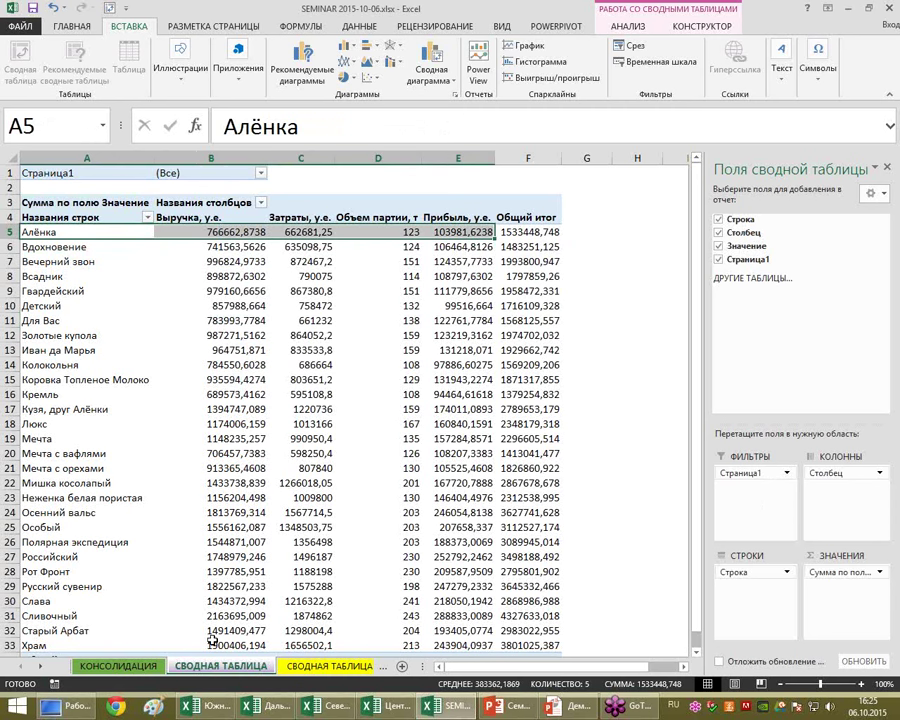
left_click(118, 665)
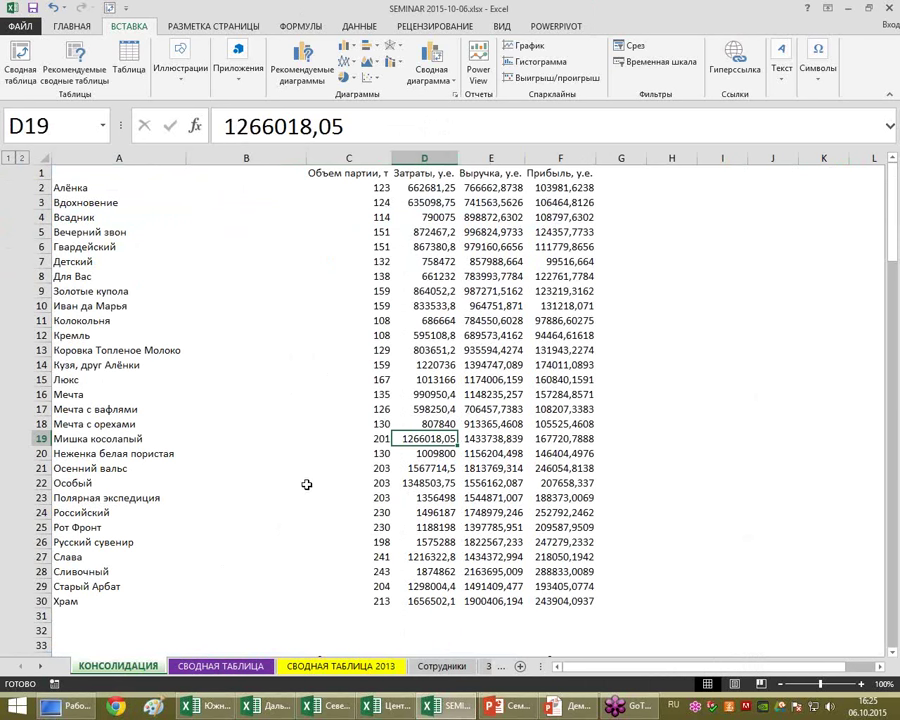
left_click(318, 494)
left_click(470, 287)
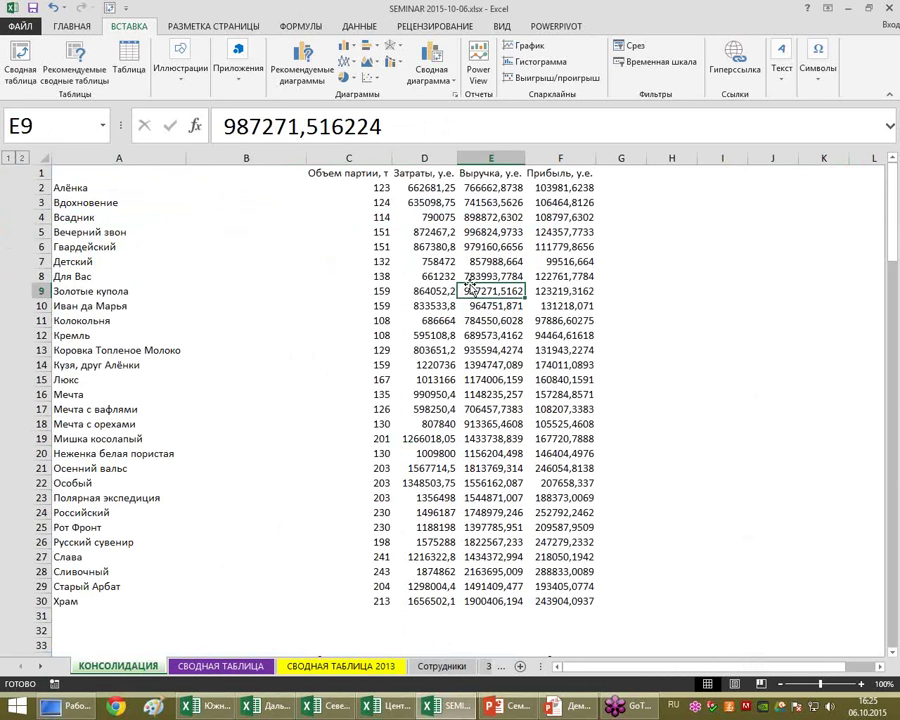
key("ctrl+Home")
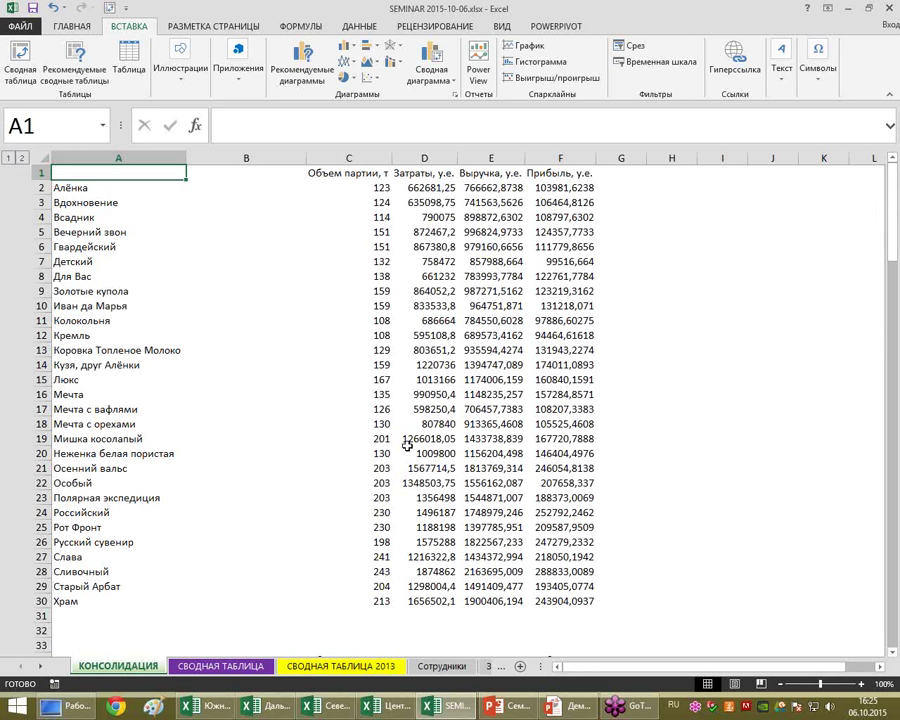
left_click(372, 191)
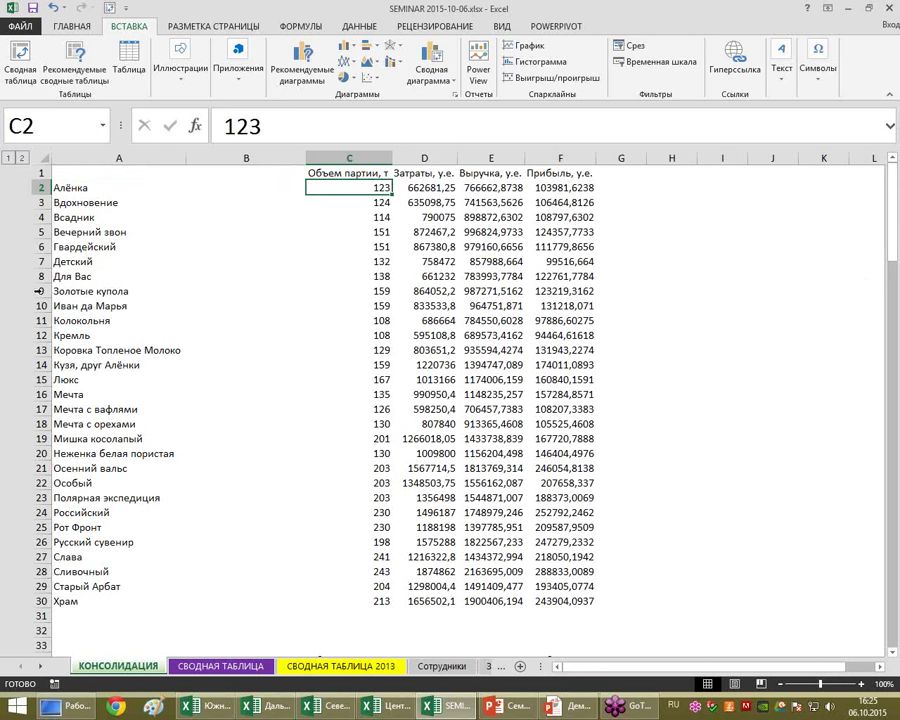
left_click(445, 187)
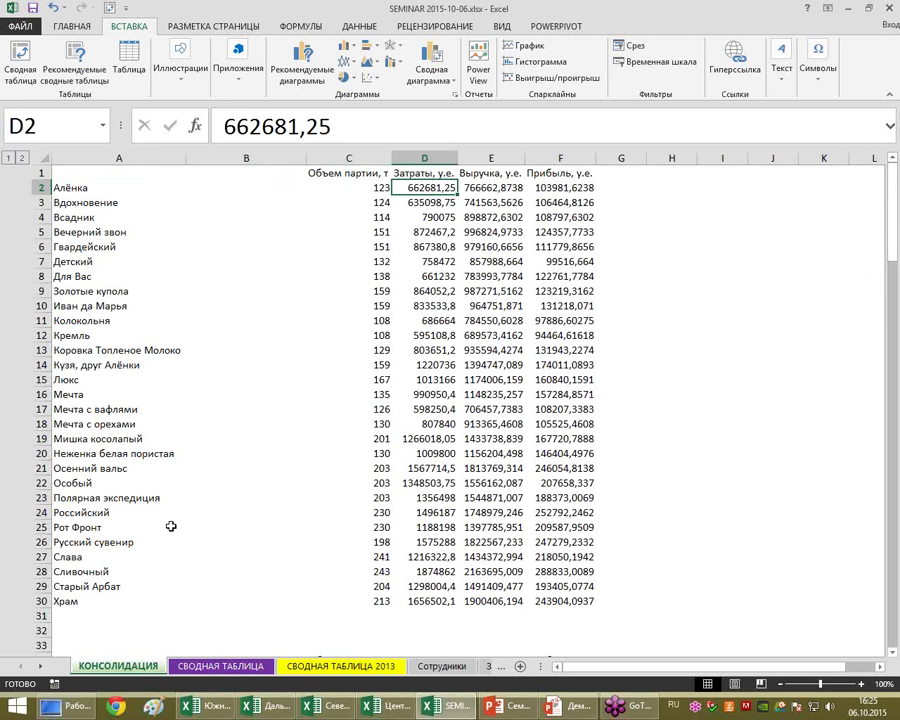
scroll(256, 527, "down", 4)
scroll(256, 527, "down", 2)
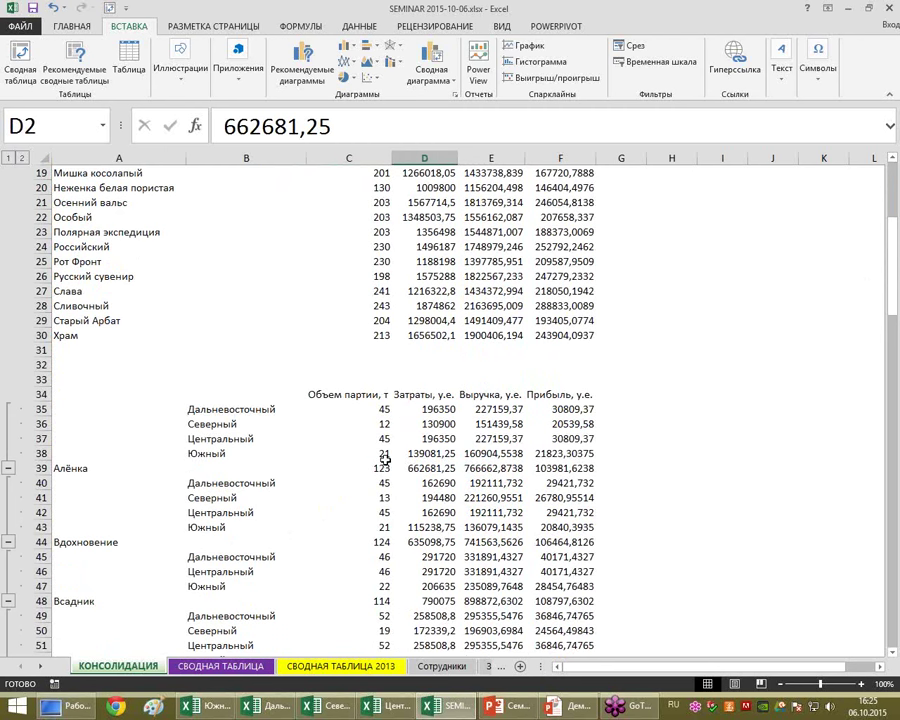
left_click(220, 666)
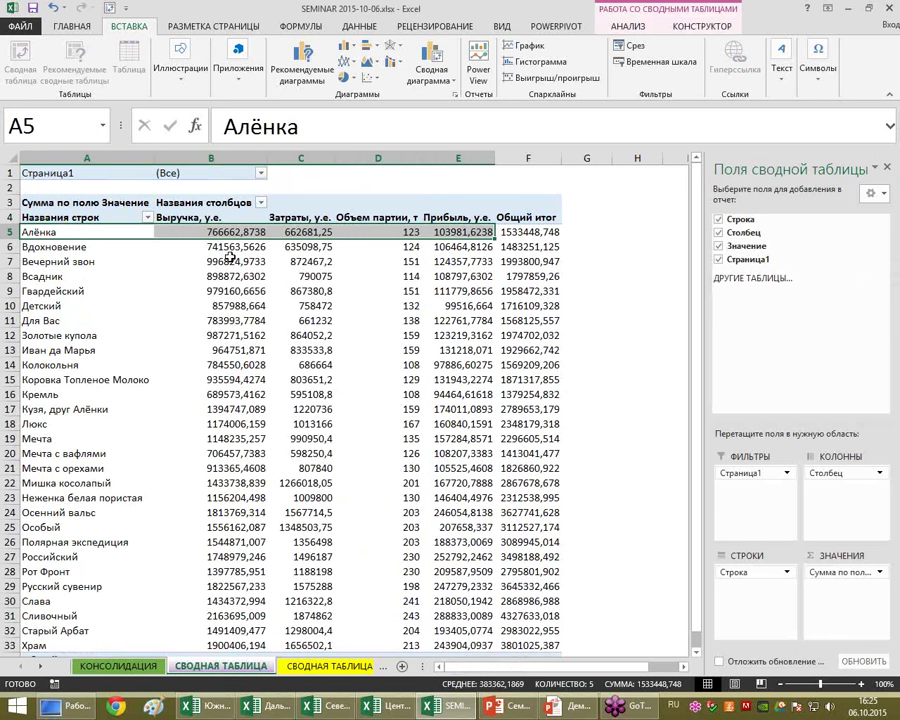
Cross-check Алёнка's pivot revenue and volume against the sum formula on the КОНСОЛИДАЦИЯ sheet.
left_click(207, 232)
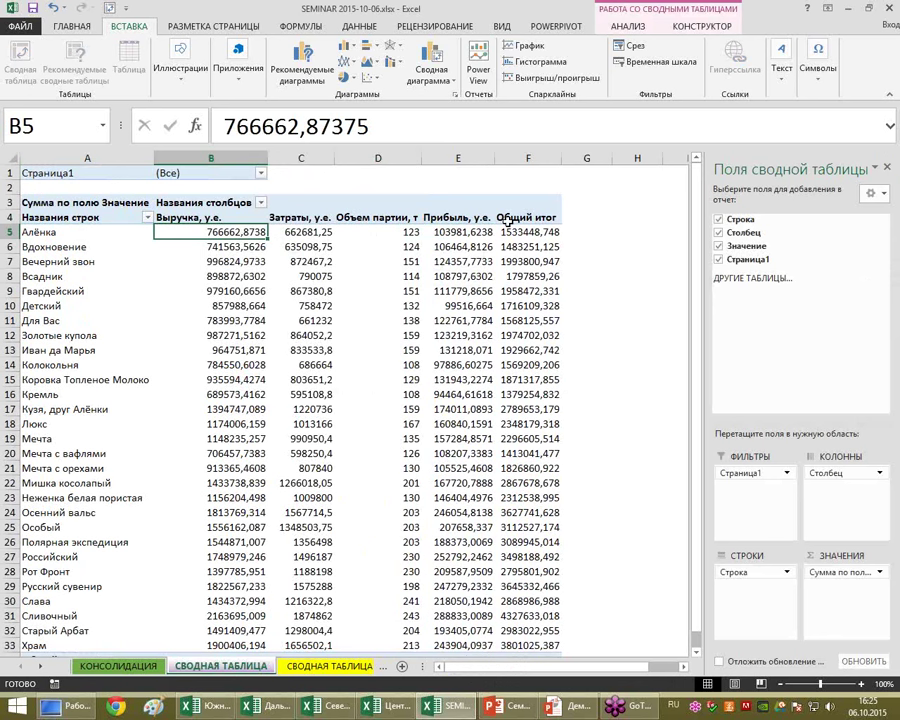
left_click(378, 231)
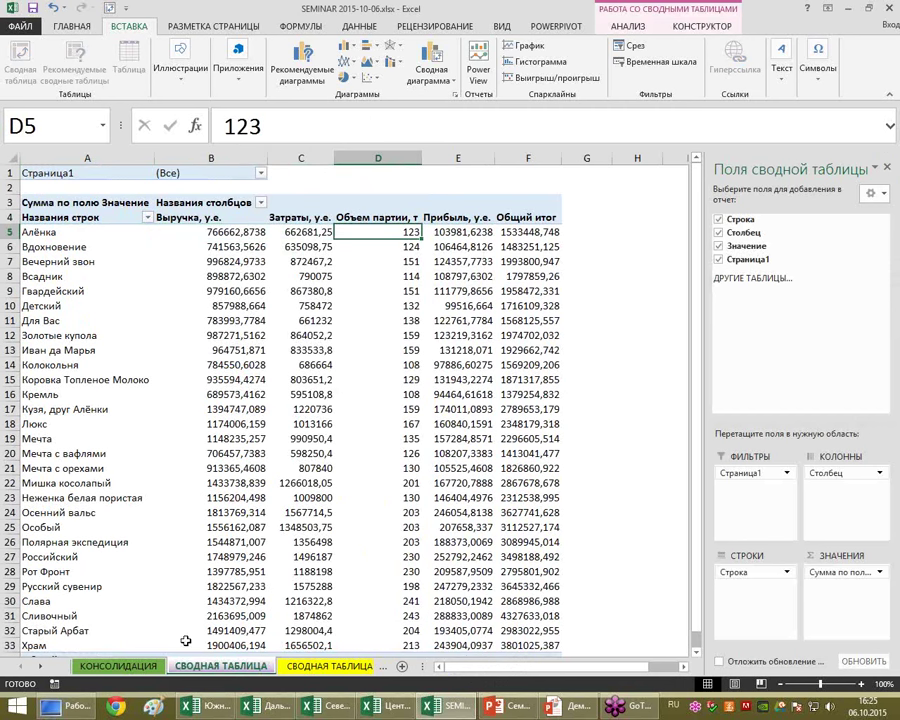
left_click(148, 677)
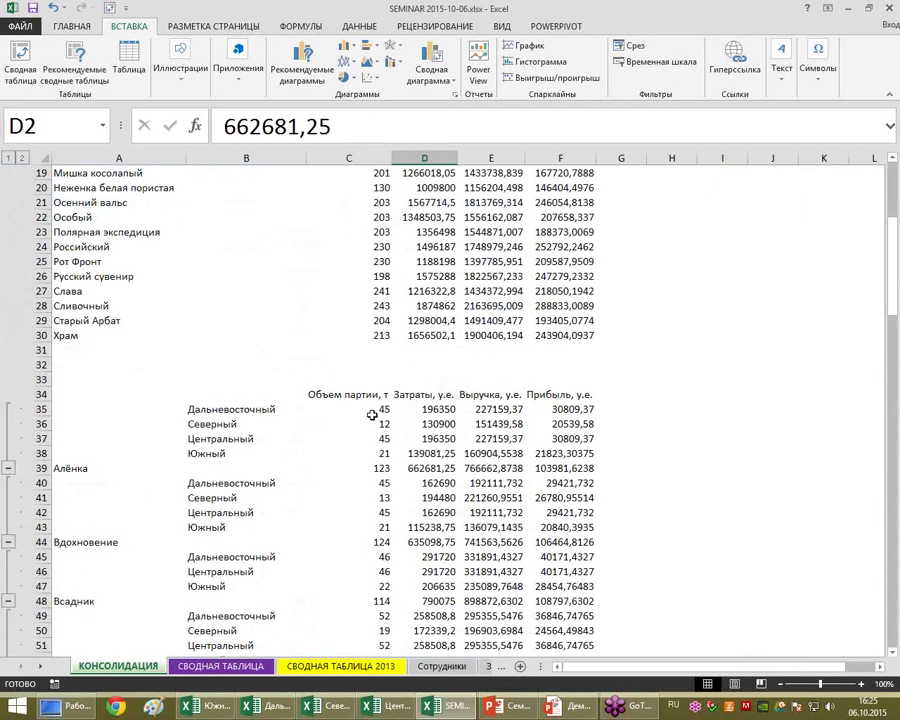
left_click(372, 468)
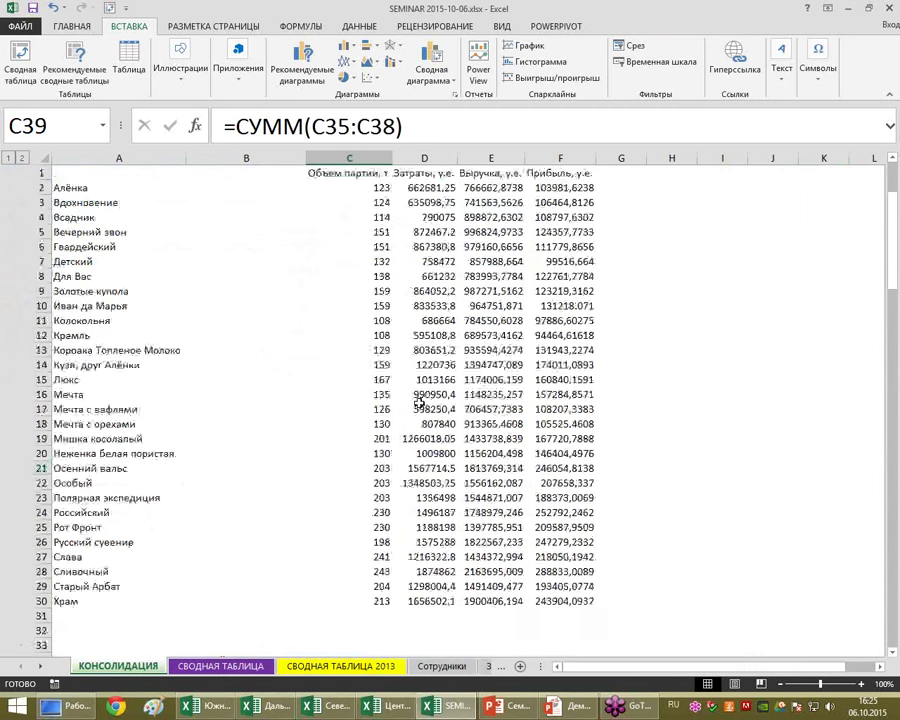
scroll(295, 295, "up", 6)
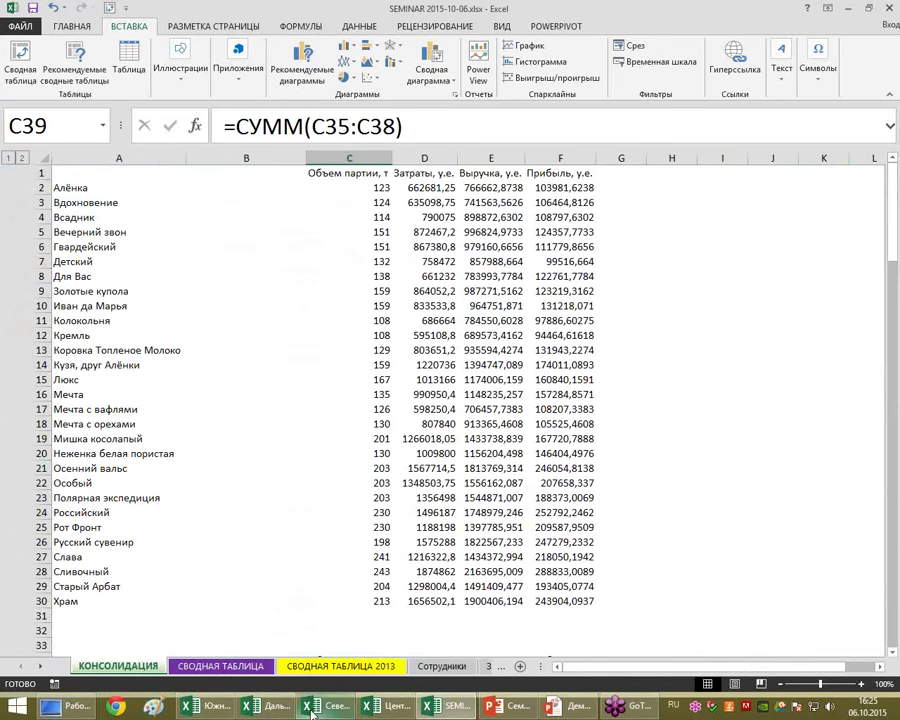
Back on СВОДНАЯ ТАБЛИЦА, check Для Вас costs (661232) and collapse the ribbon with Ctrl+F1.
left_click(255, 666)
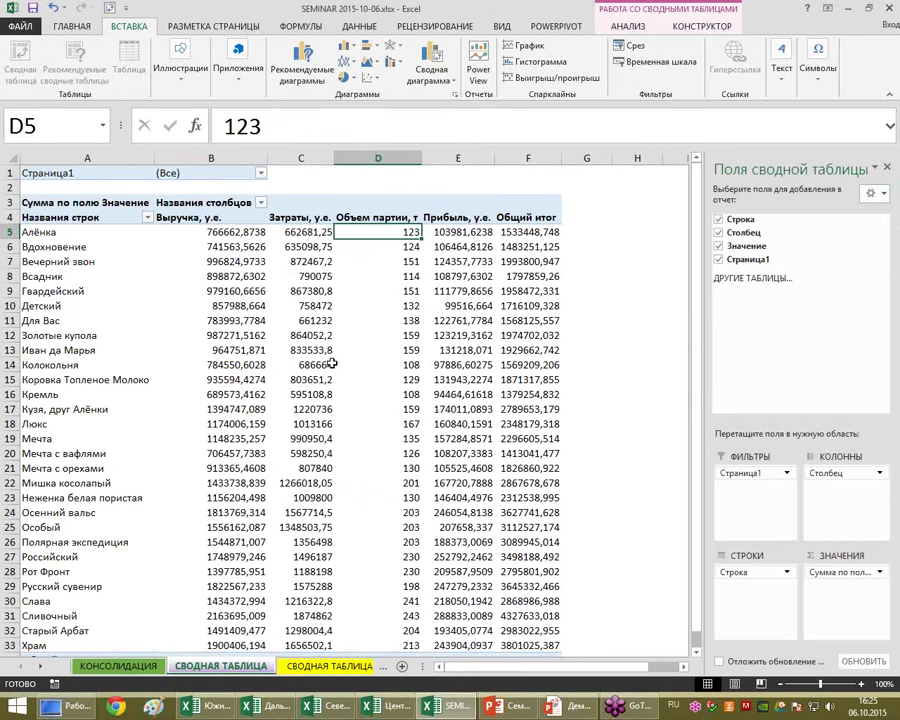
left_click(291, 320)
scroll(291, 320, "down", 3)
scroll(291, 320, "up", 1)
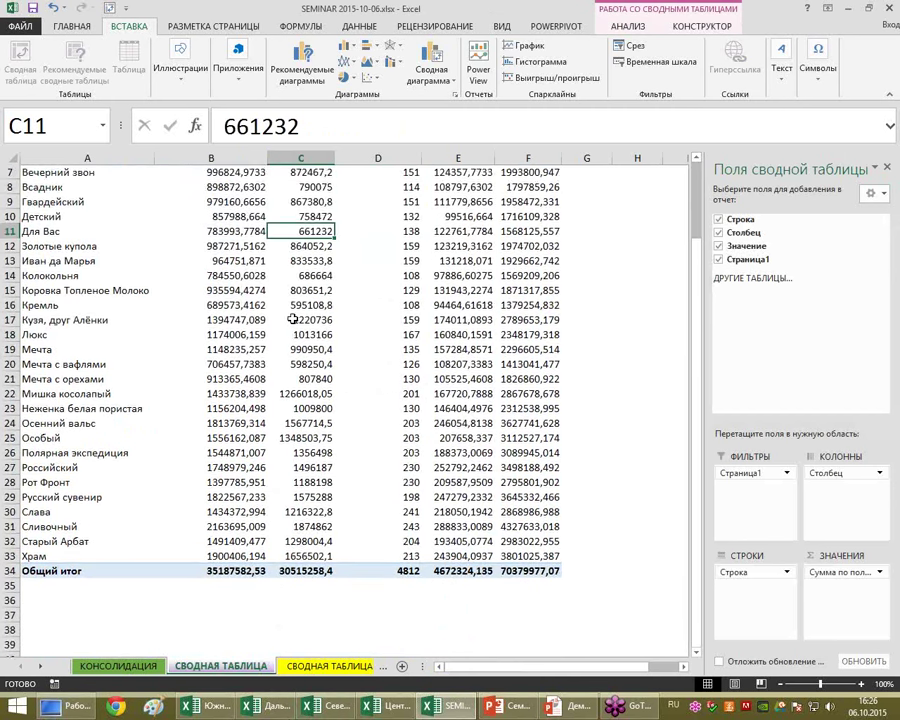
scroll(293, 318, "up", 1)
scroll(297, 316, "up", 1)
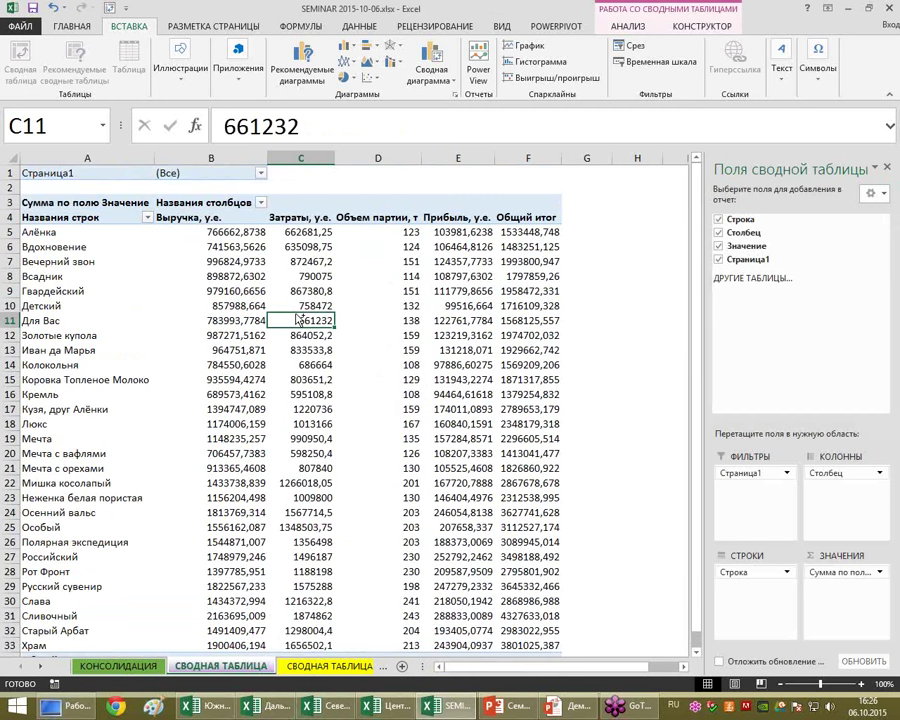
key("ctrl+F1")
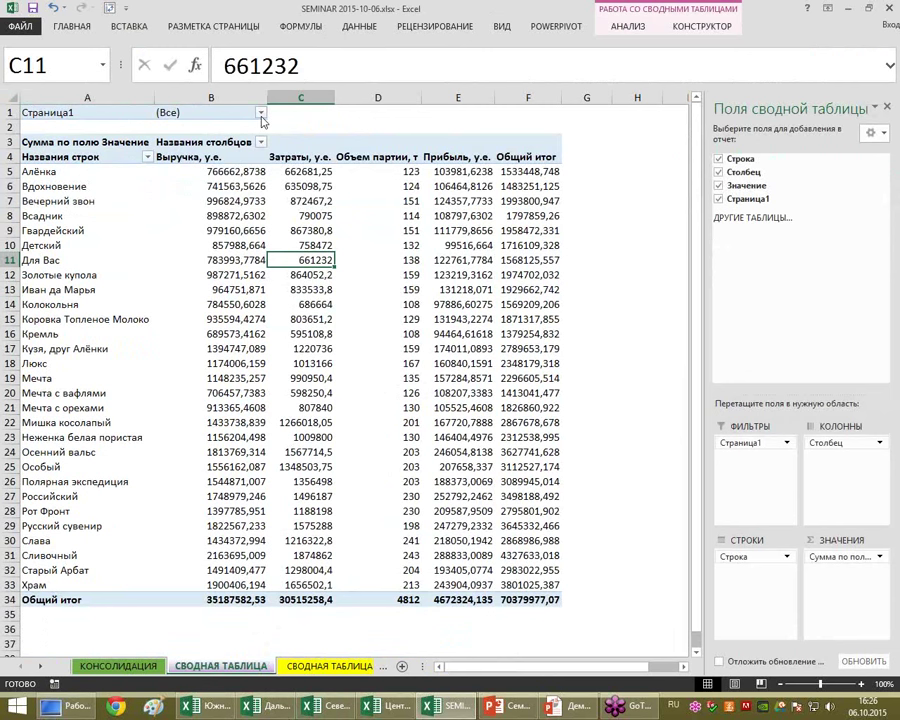
Rename the pivot's Страница1 filter field in A1 to Регион and review its four-region list.
left_click(261, 113)
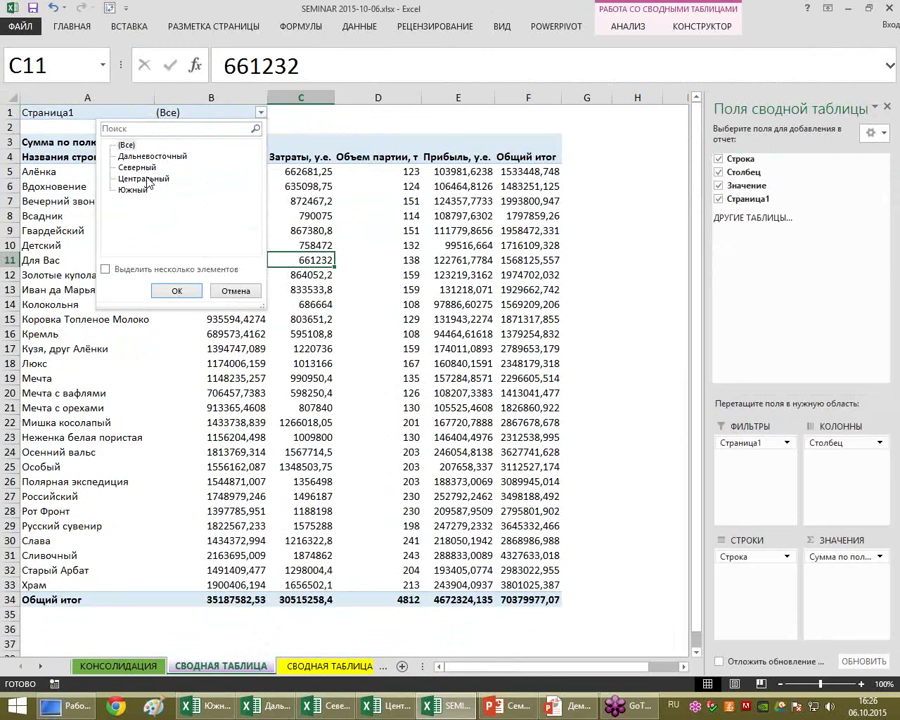
left_click(325, 112)
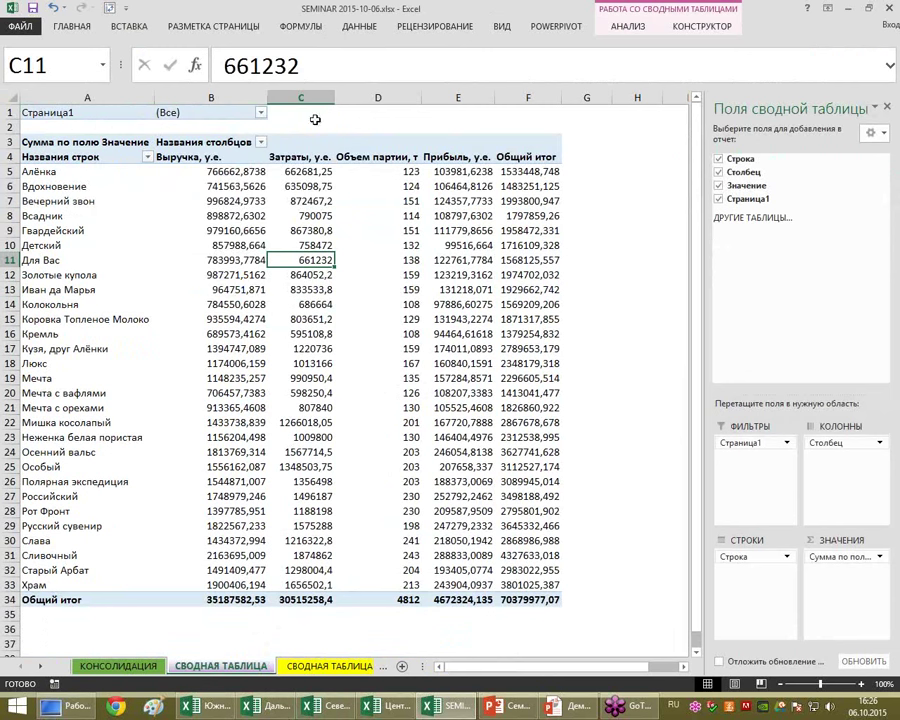
left_click(68, 113)
mouse_move(244, 212)
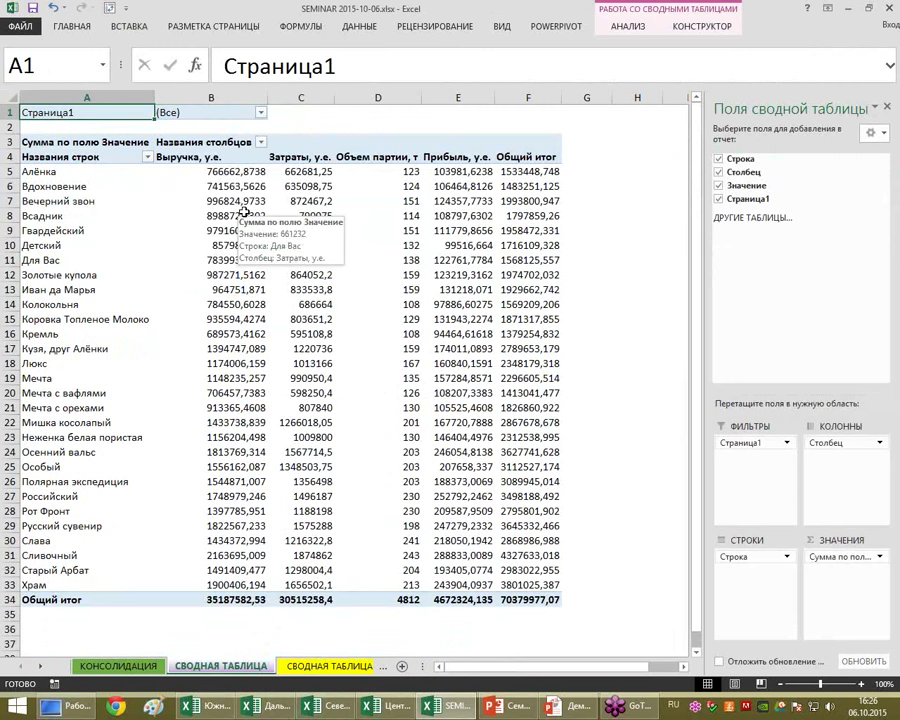
type("Рег")
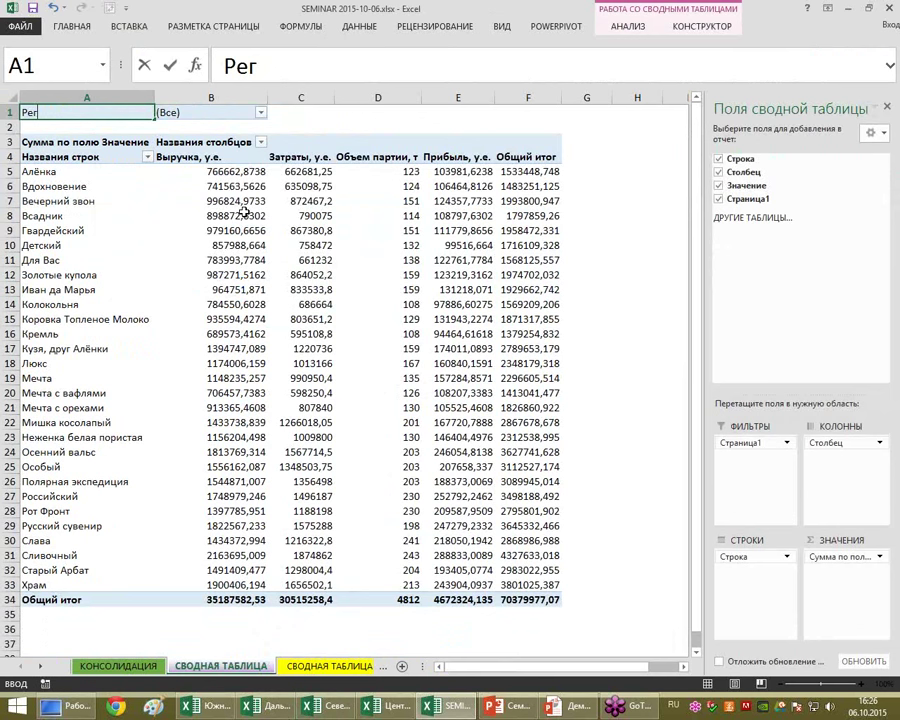
type("ион")
key("Return")
left_click(301, 245)
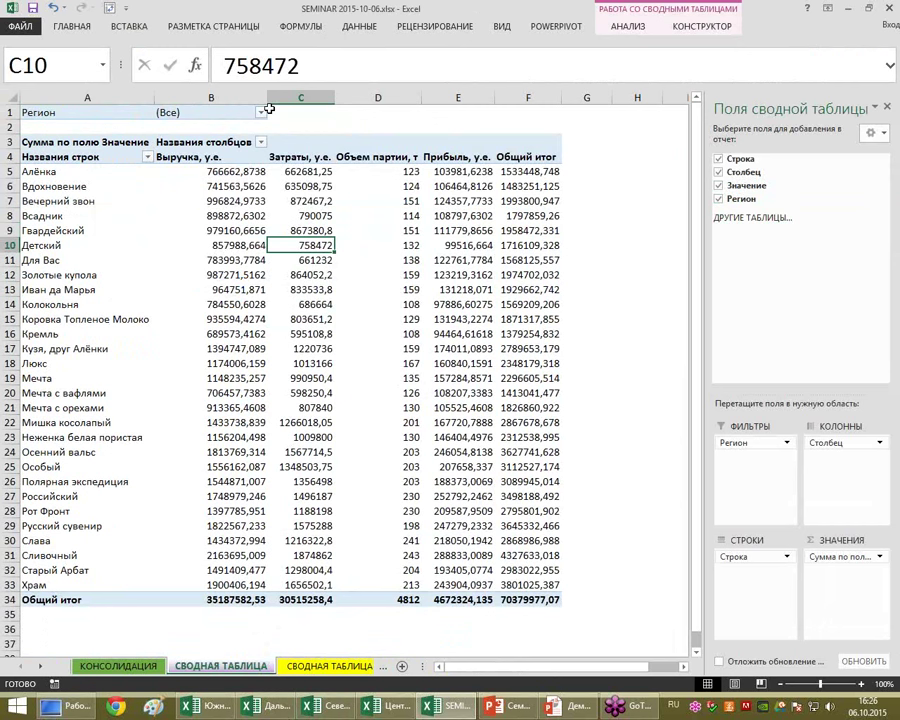
left_click(261, 112)
left_click(140, 157)
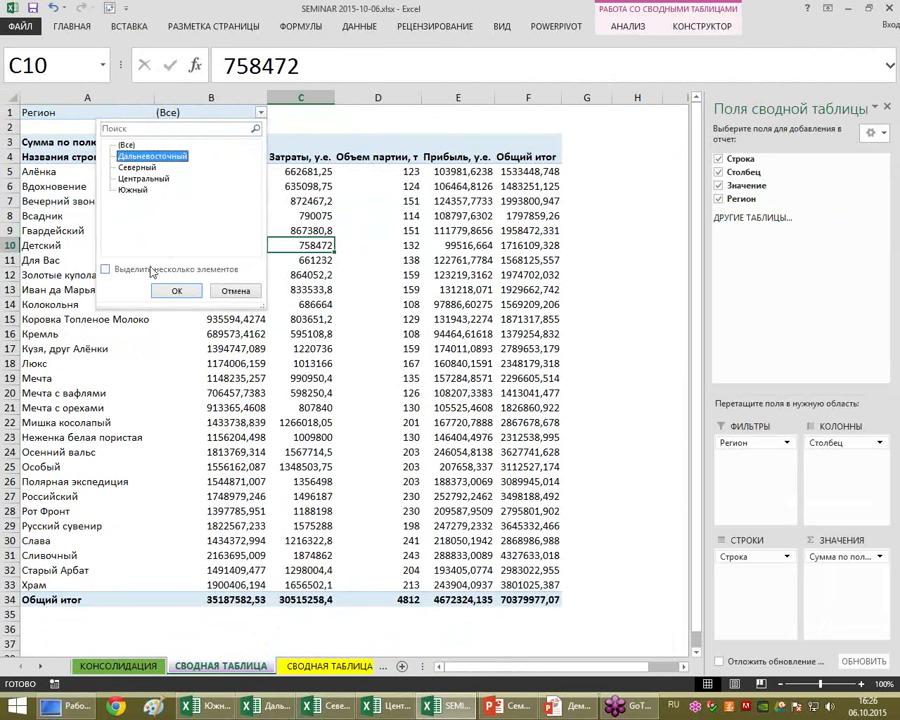
left_click(176, 290)
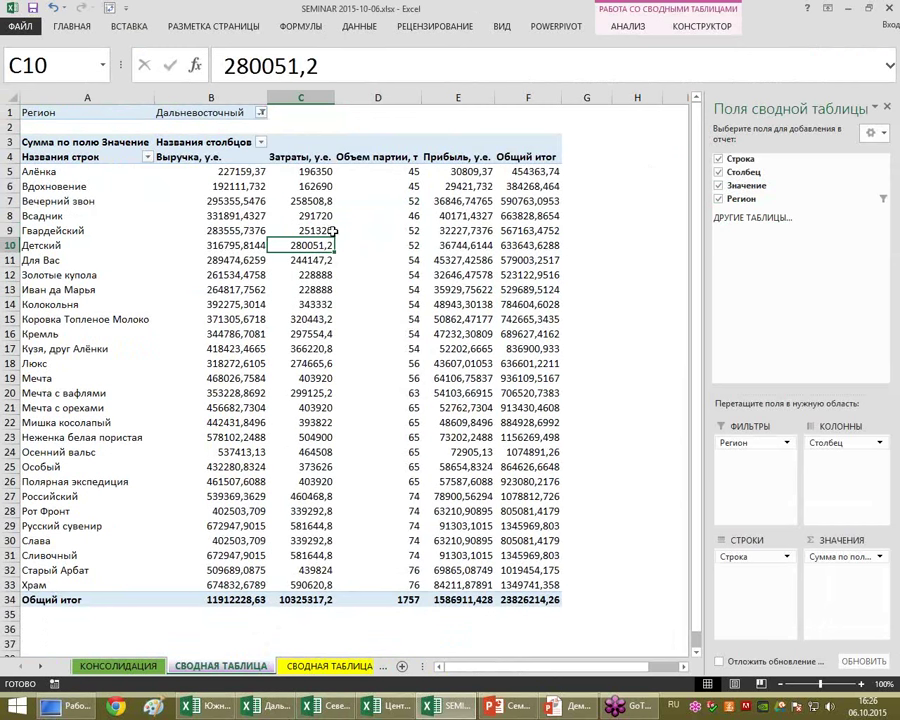
left_click(261, 113)
left_click(174, 290)
left_click(261, 113)
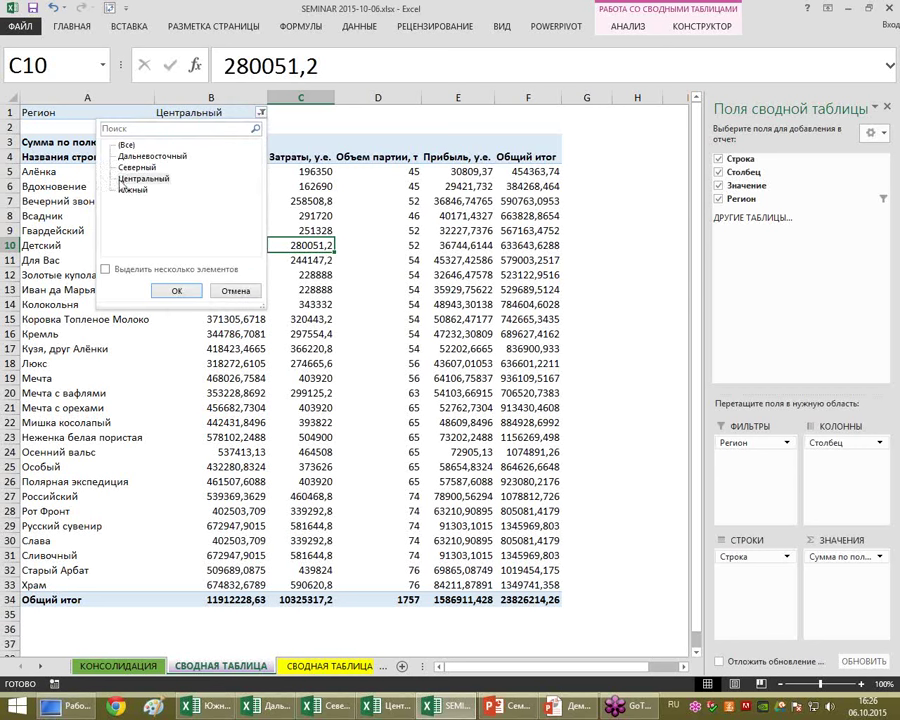
left_click(105, 270)
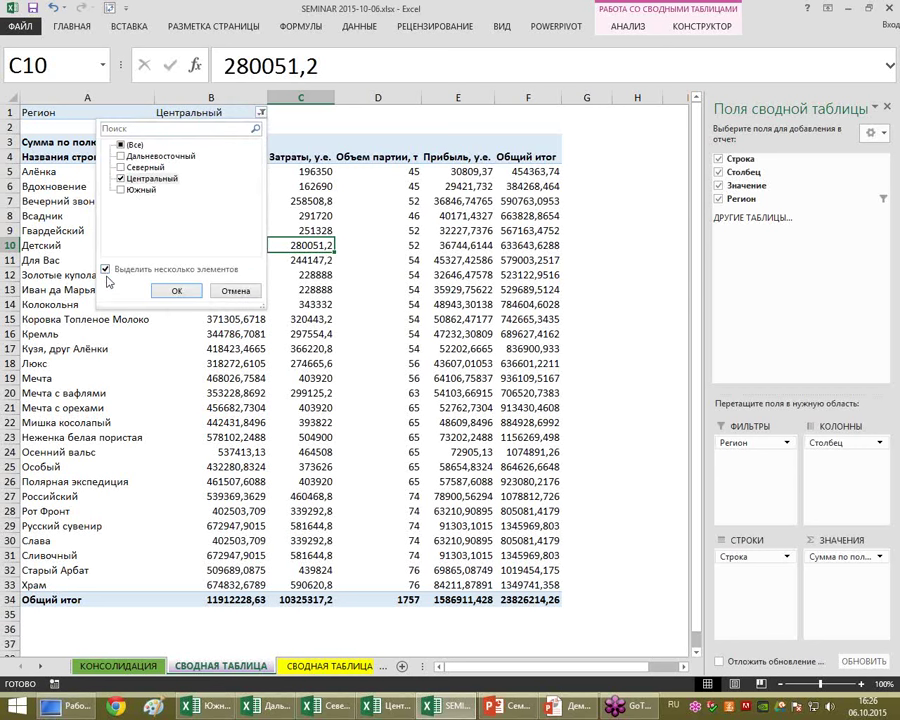
left_click(120, 167)
left_click(176, 290)
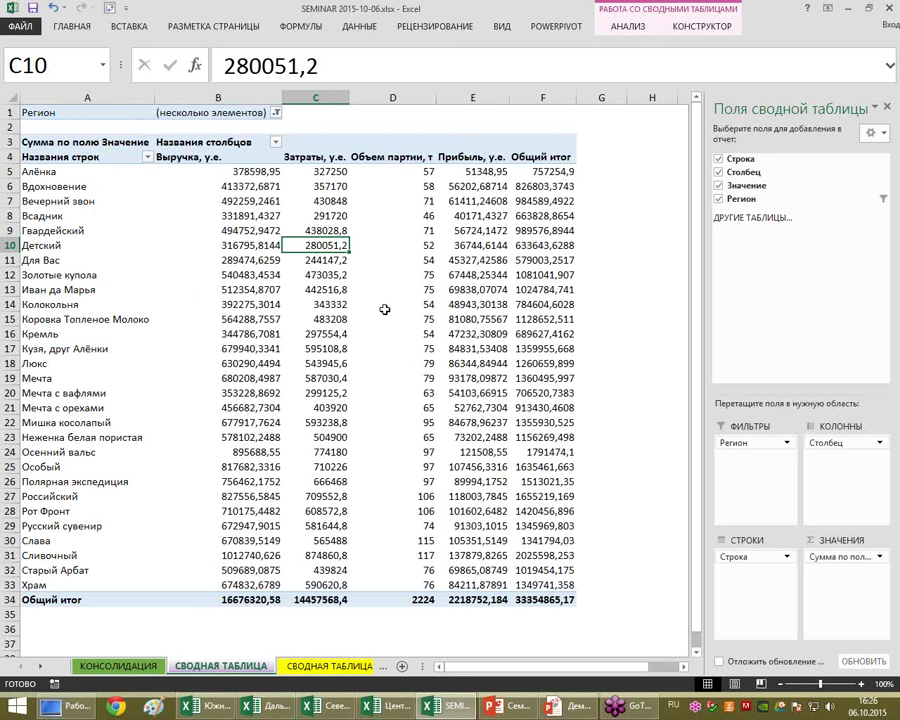
left_click(276, 113)
left_click(121, 160)
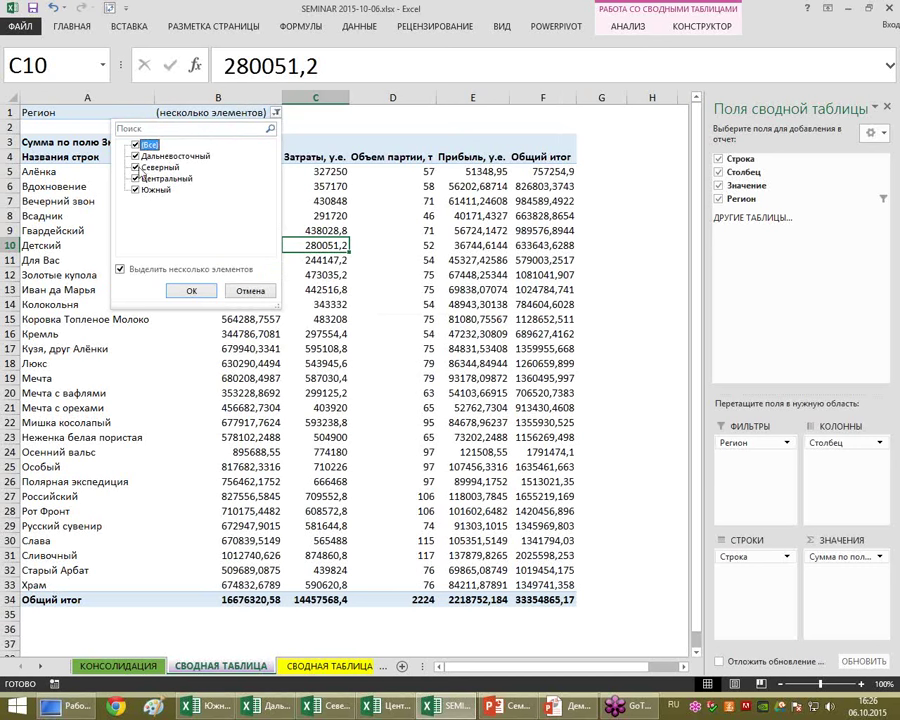
left_click(191, 290)
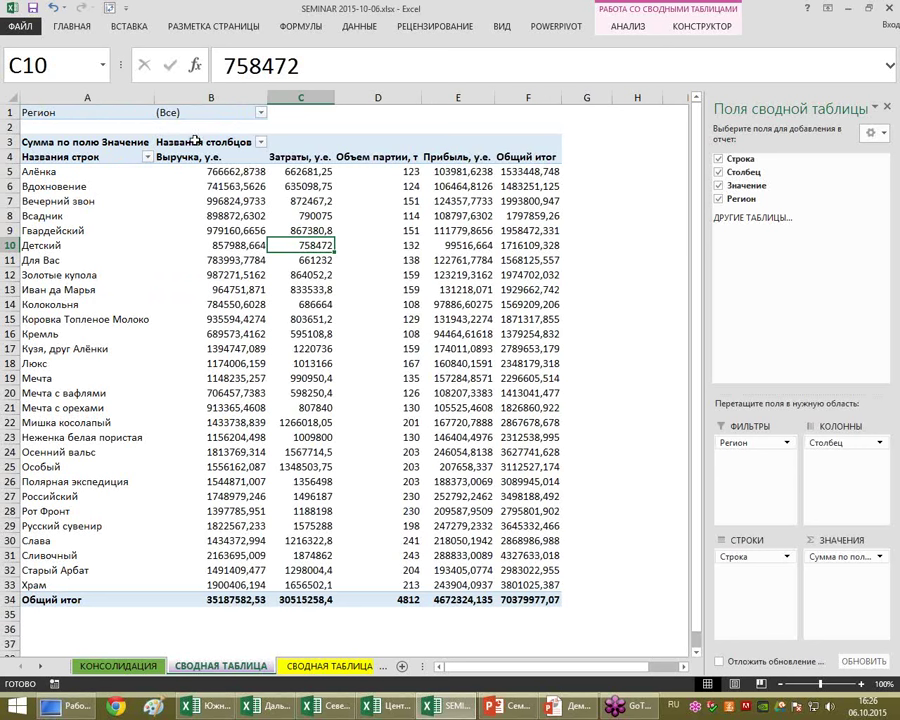
left_click(886, 560)
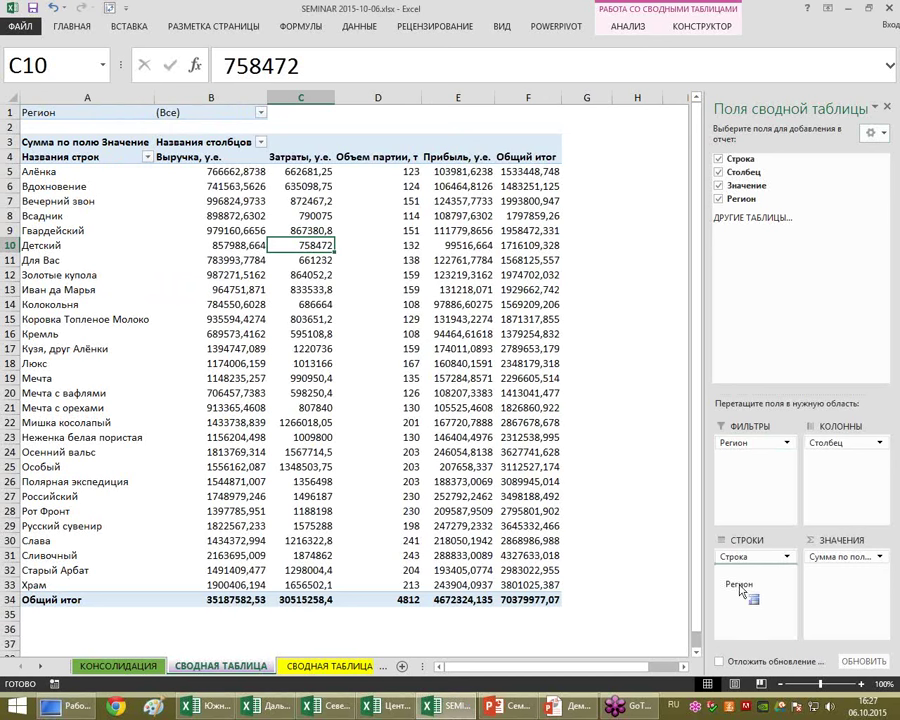
Arrange the pivot fields with Строка then Регион in Rows and Столбец back in Columns.
left_click_drag(745, 590, 734, 572)
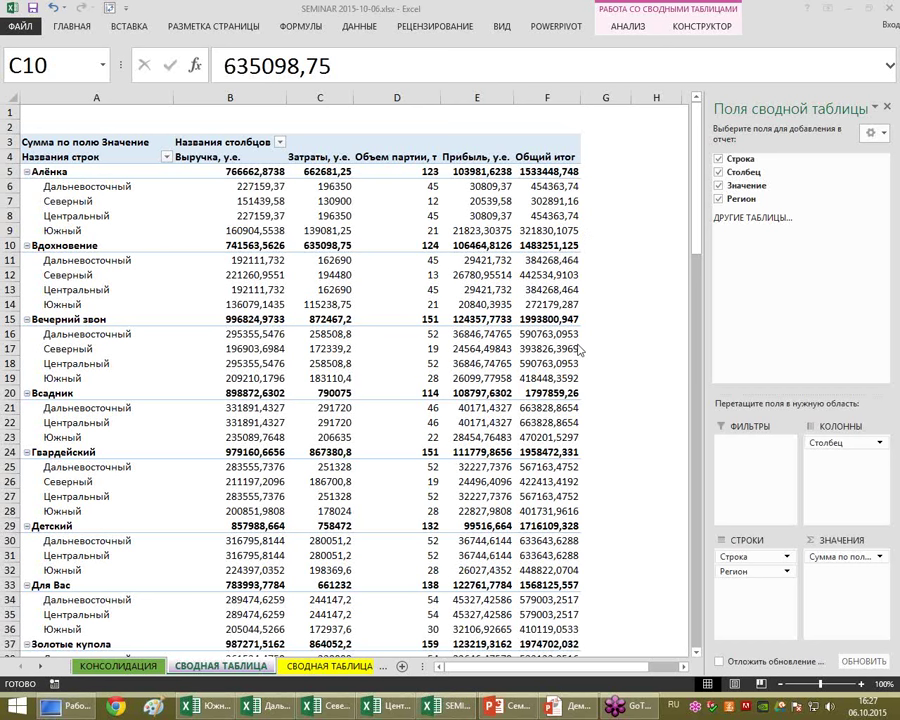
mouse_move(757, 569)
left_mouse_down()
mouse_move(757, 553)
mouse_move(838, 443)
left_mouse_up()
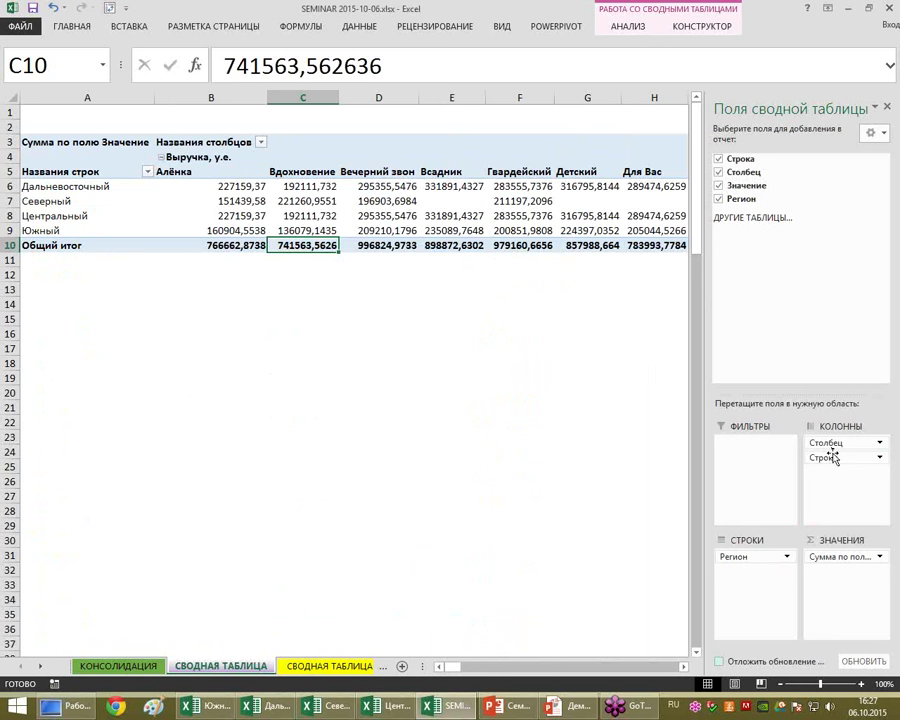
left_click_drag(826, 442, 760, 598)
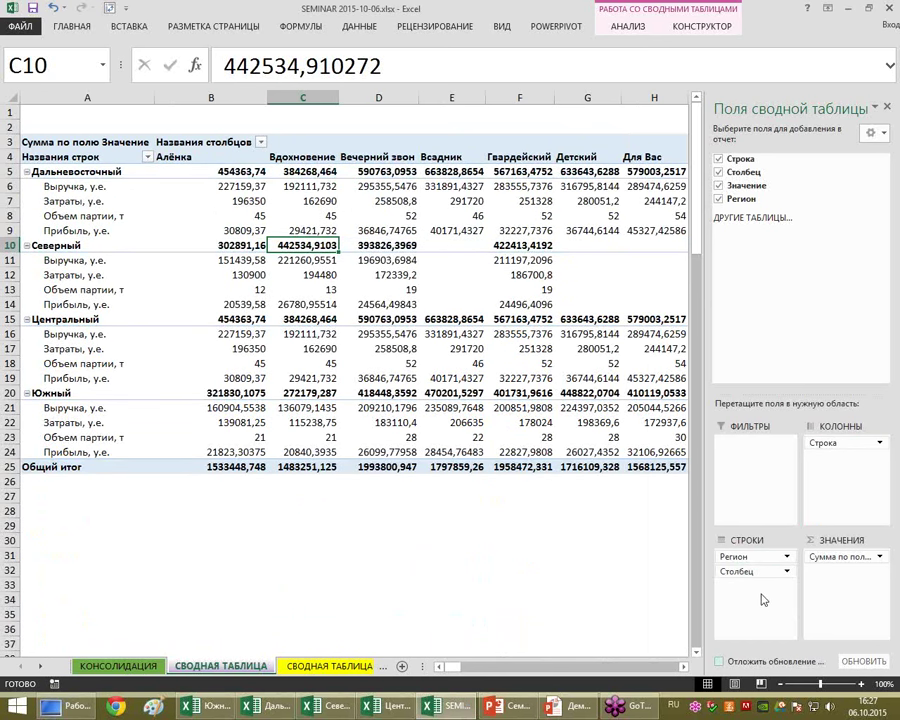
mouse_move(760, 571)
left_mouse_down()
mouse_move(840, 449)
mouse_move(743, 584)
mouse_move(742, 603)
left_mouse_up()
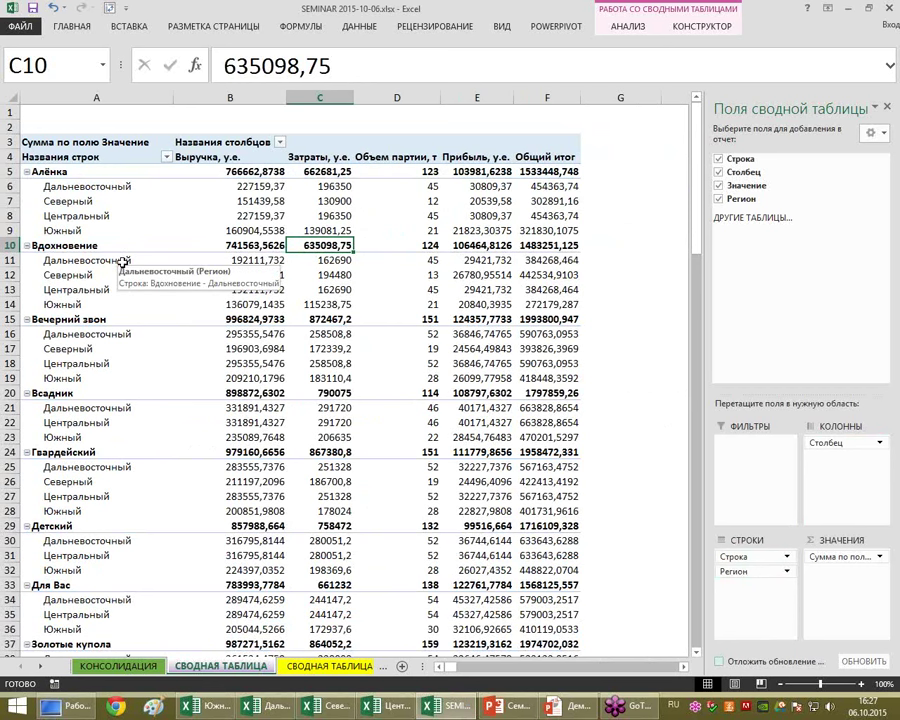
left_click(117, 667)
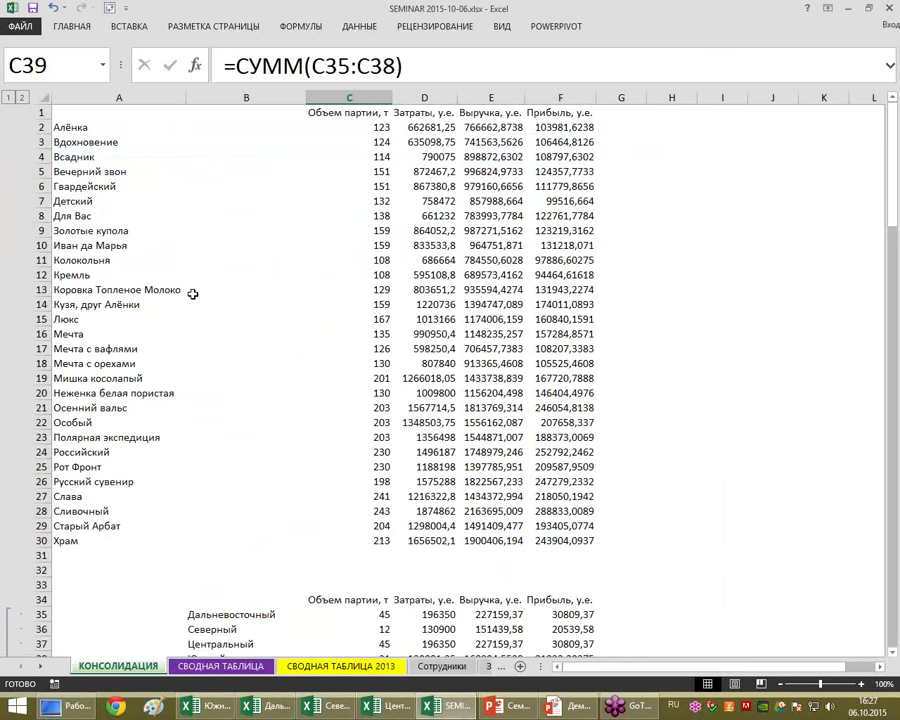
left_click(491, 245)
scroll(468, 248, "down", 5)
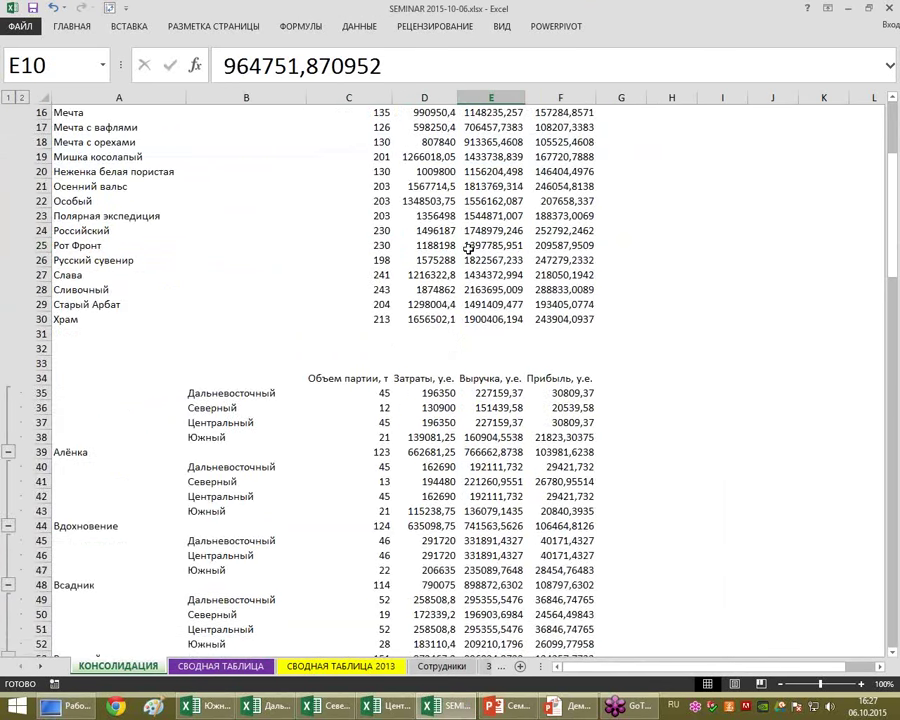
scroll(468, 248, "down", 3)
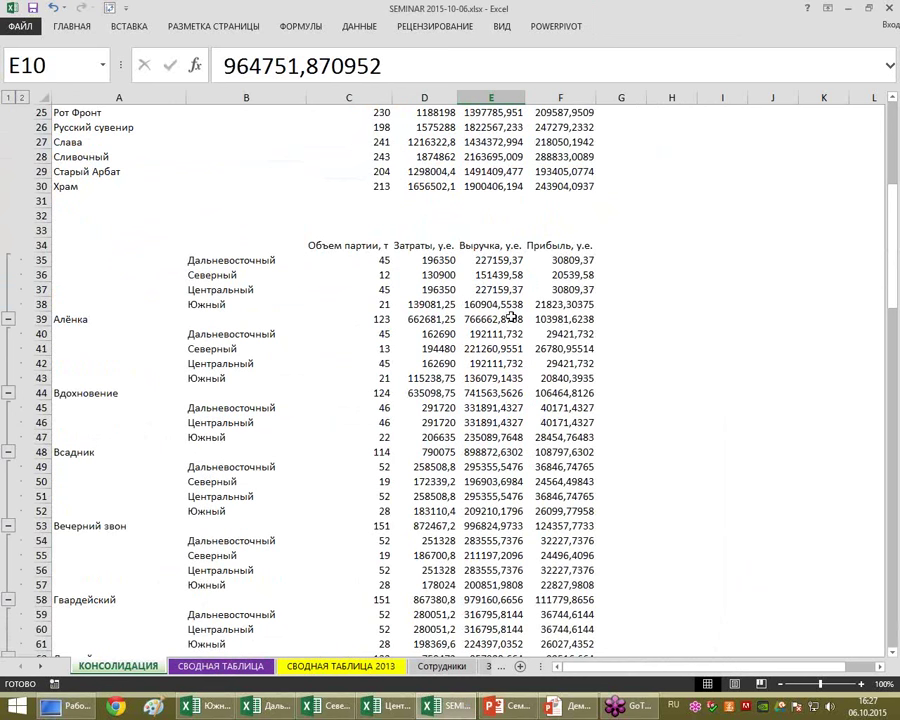
left_click(244, 667)
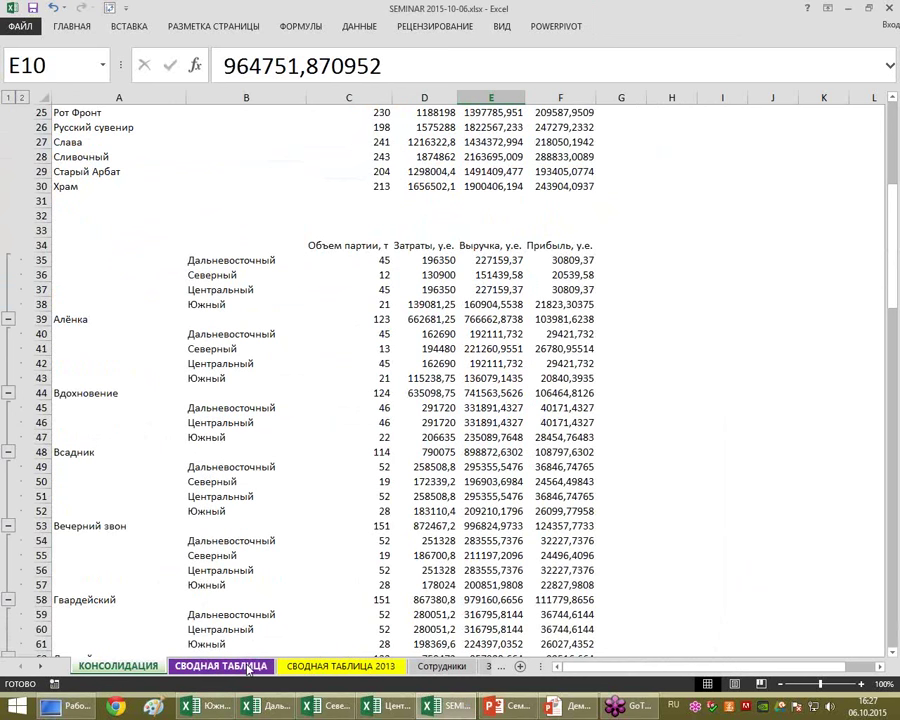
left_click(102, 290)
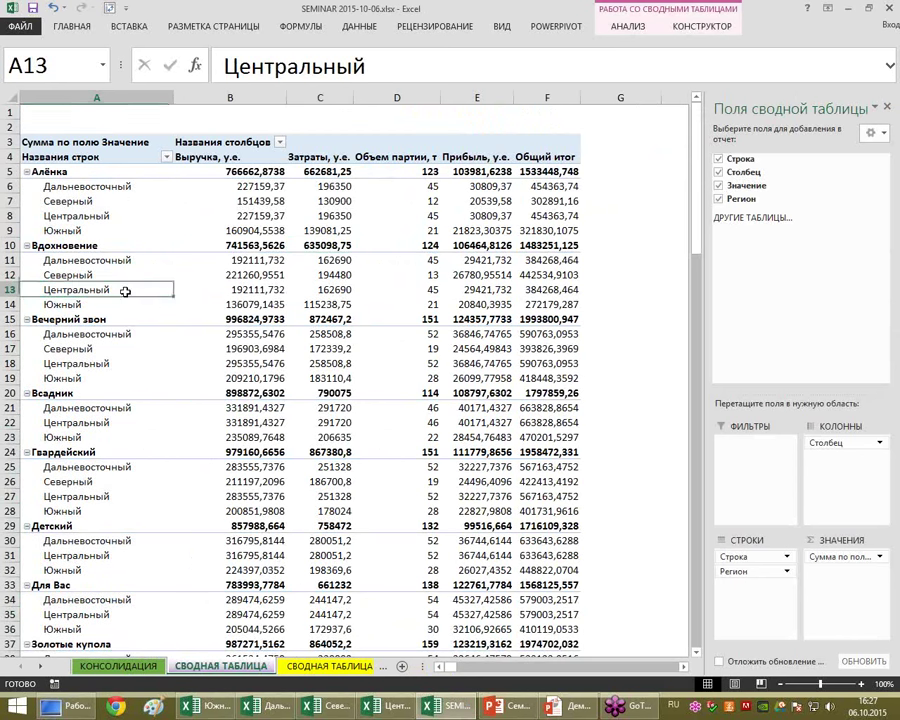
left_click(166, 157)
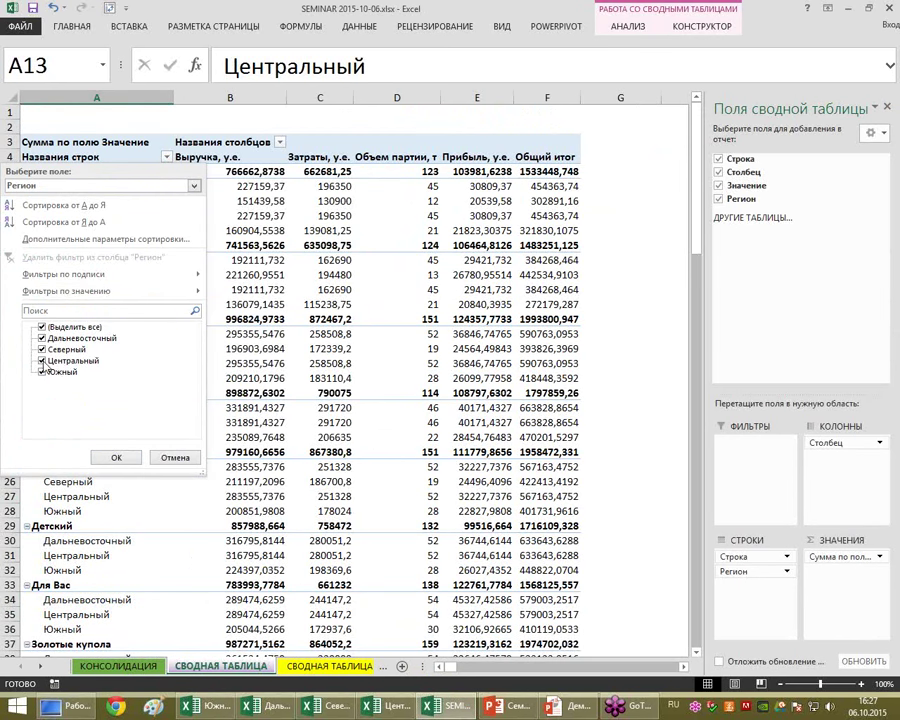
left_click(116, 457)
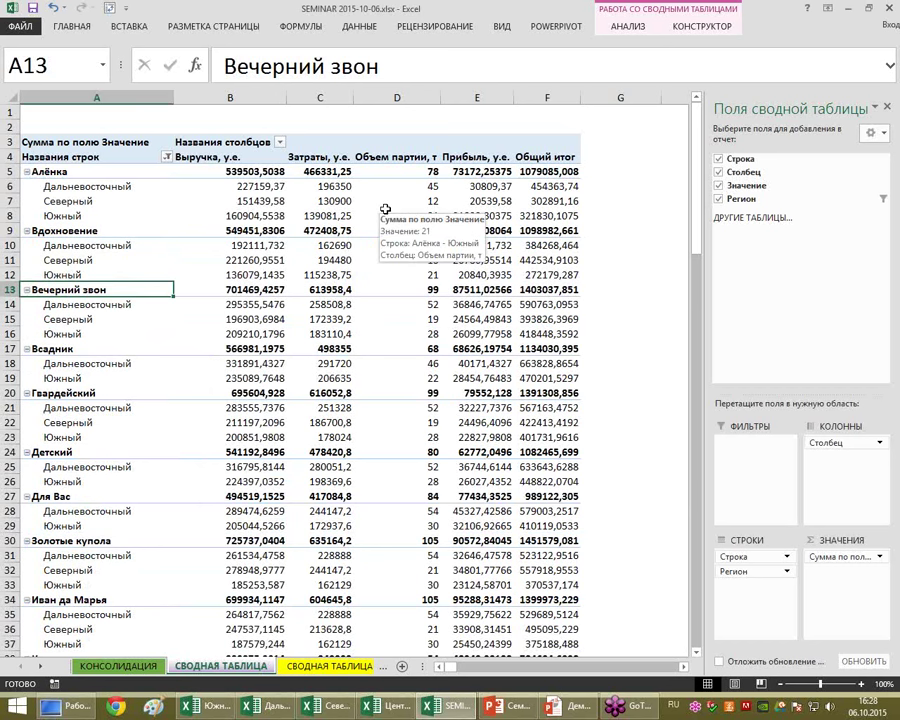
left_click(883, 198)
left_click(548, 372)
left_click(548, 373)
left_click(622, 468)
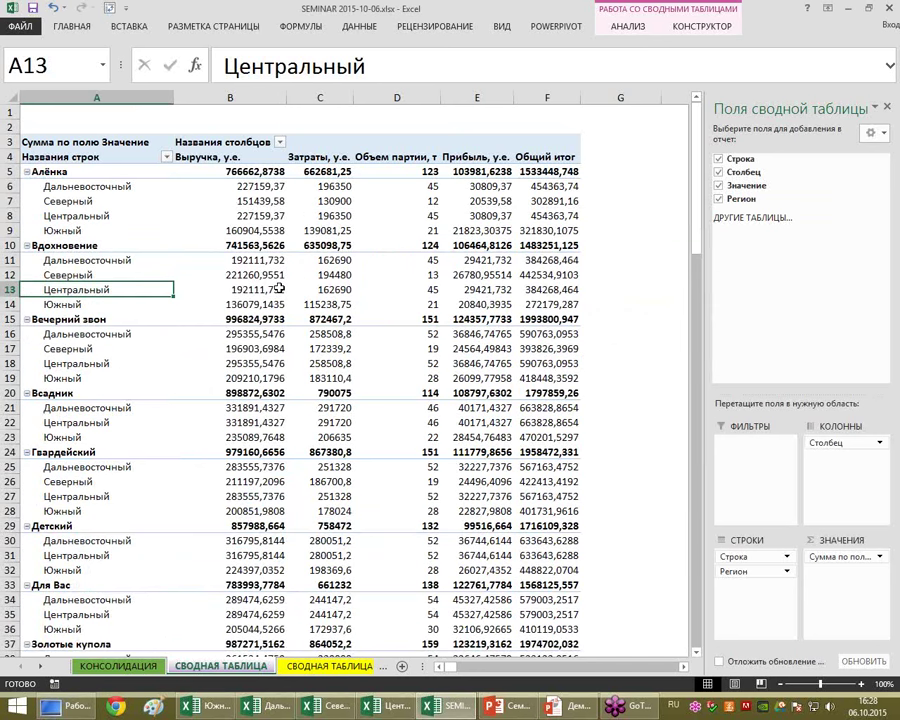
left_click(108, 10)
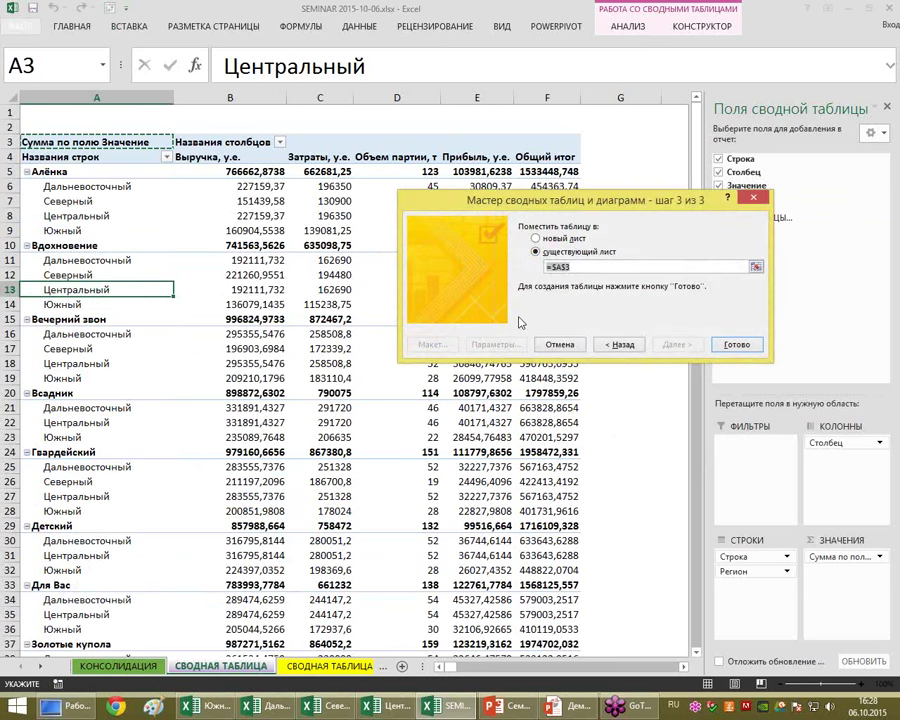
left_click(622, 344)
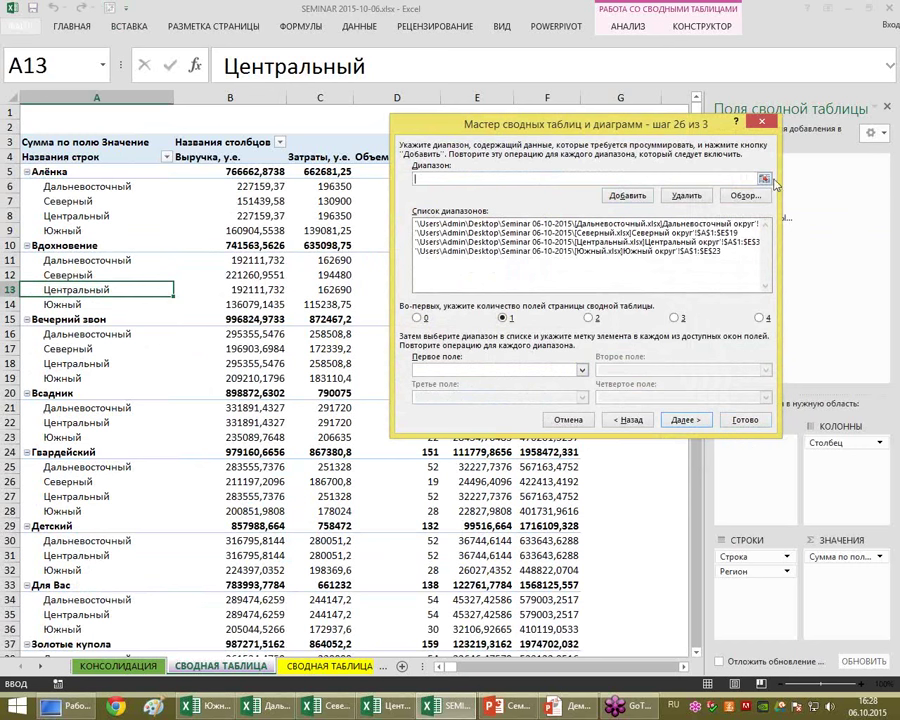
left_click(763, 125)
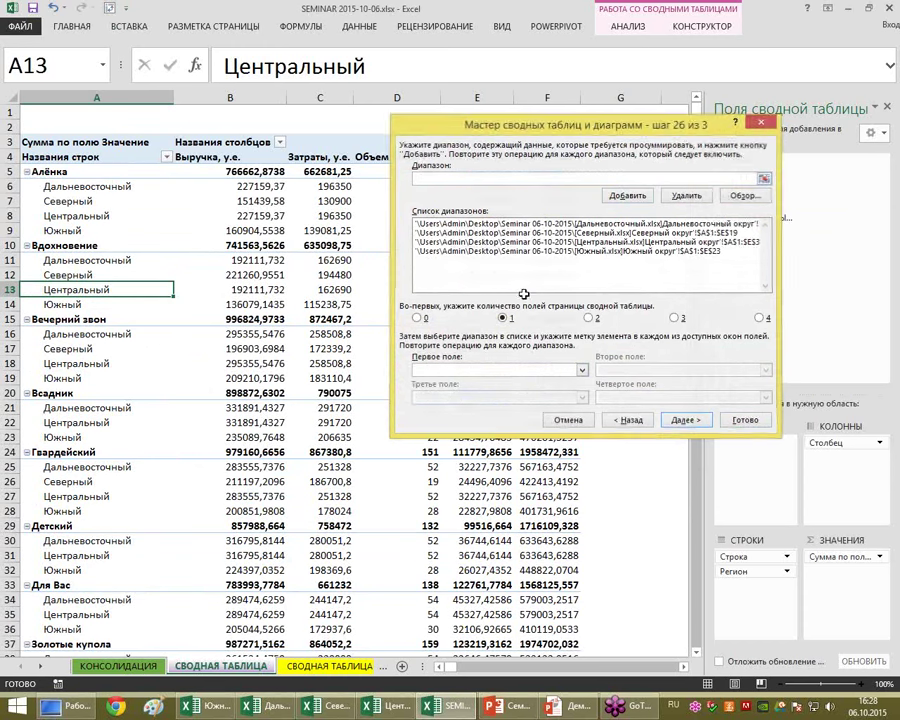
left_click(149, 667)
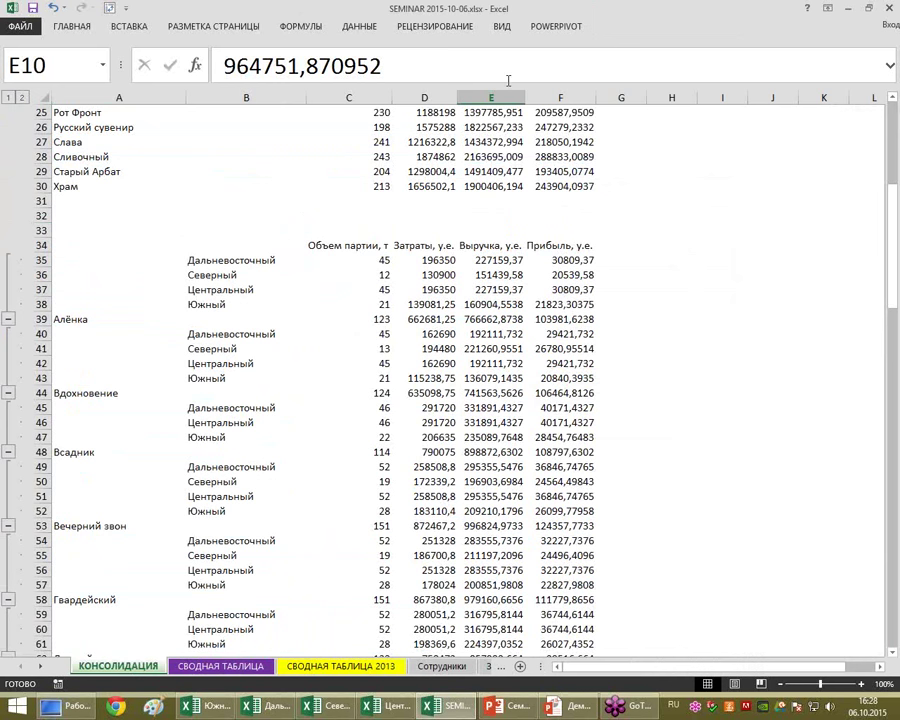
left_click(220, 666)
left_click(82, 9)
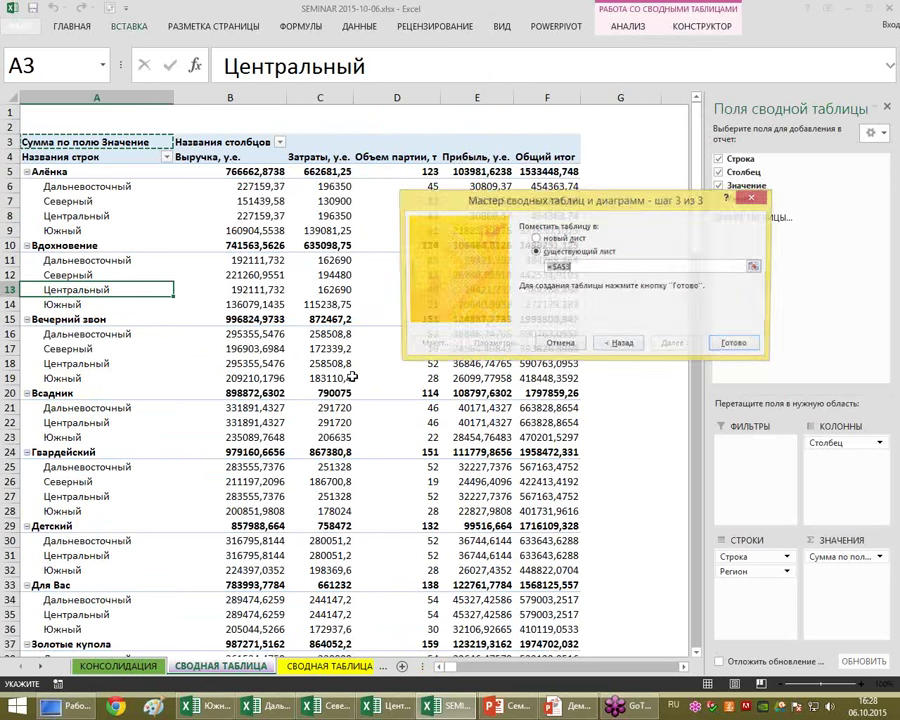
left_click(617, 345)
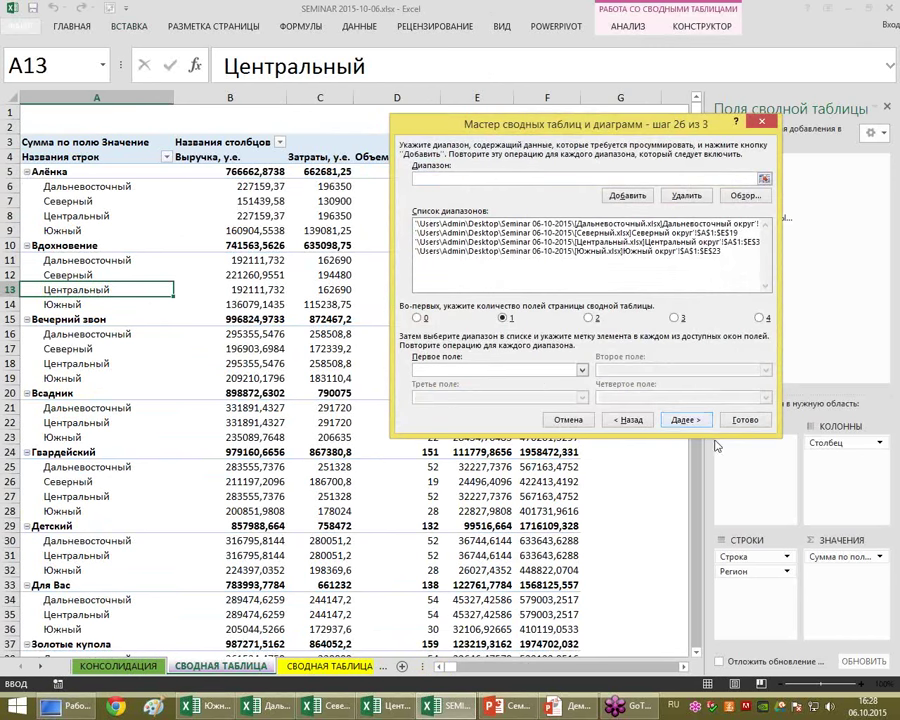
left_click(743, 420)
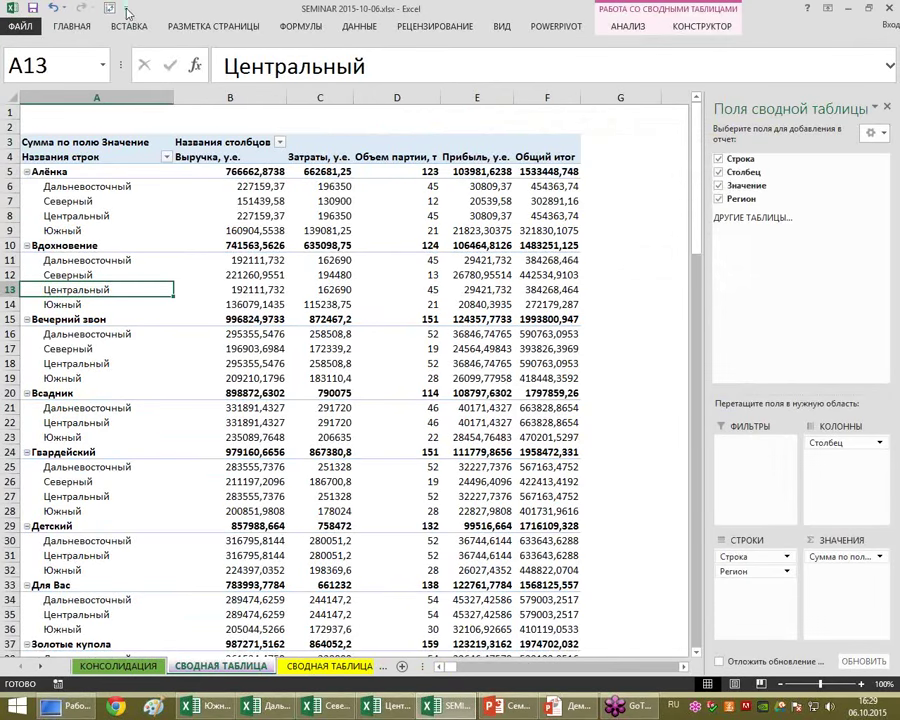
left_click(125, 8)
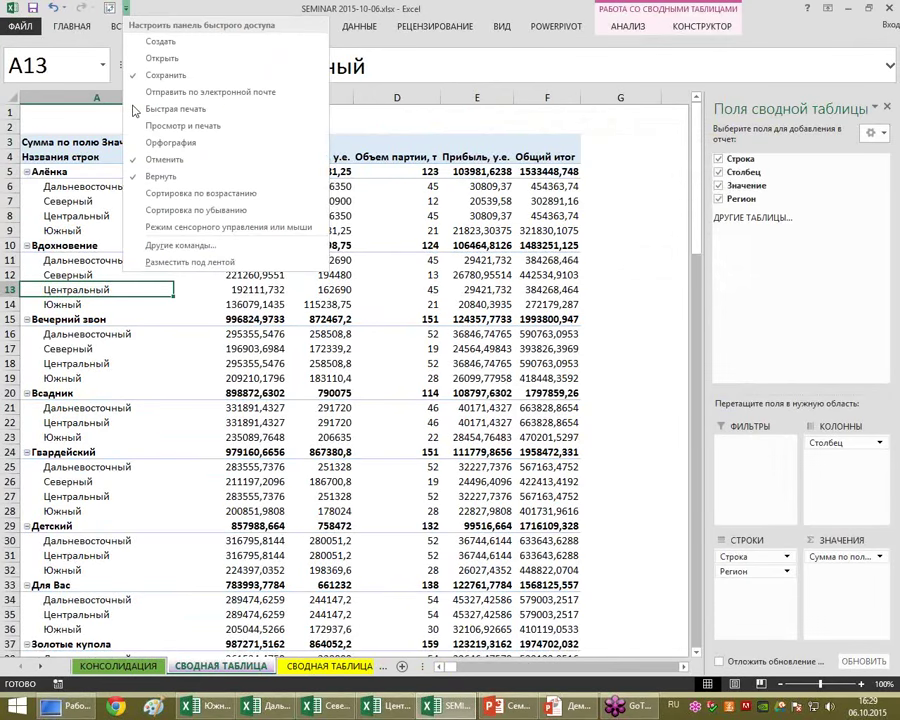
left_click(28, 27)
left_click(28, 27)
left_click(24, 20)
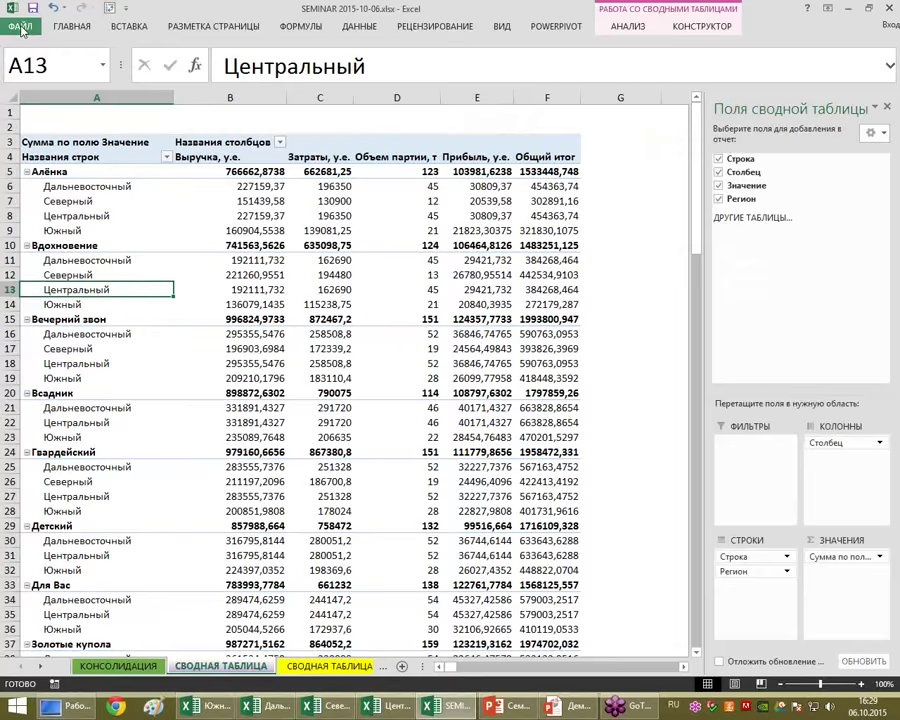
left_click(28, 27)
left_click(42, 352)
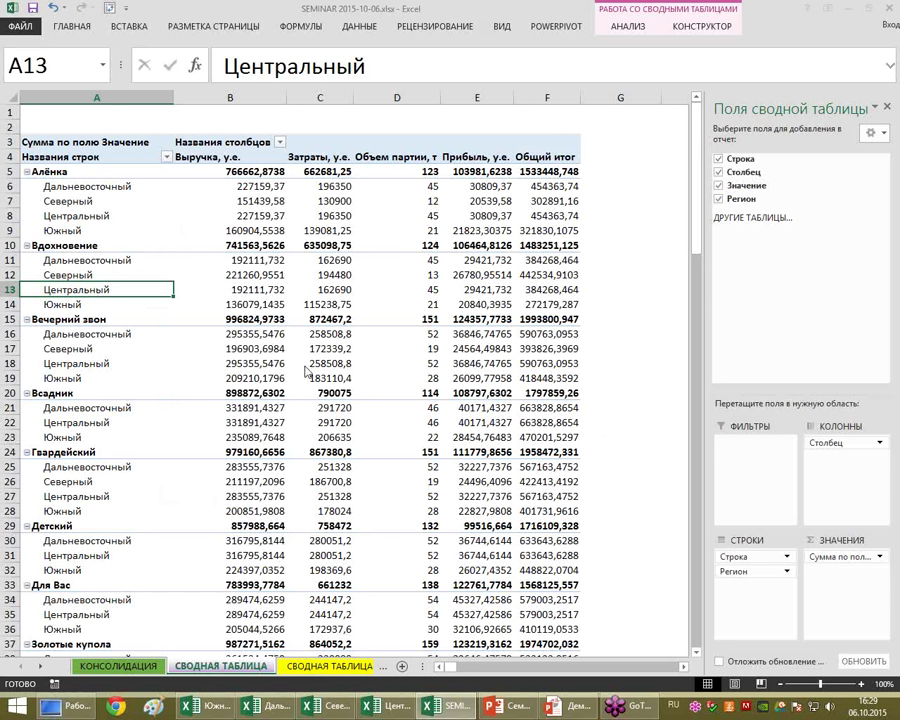
left_click(97, 173)
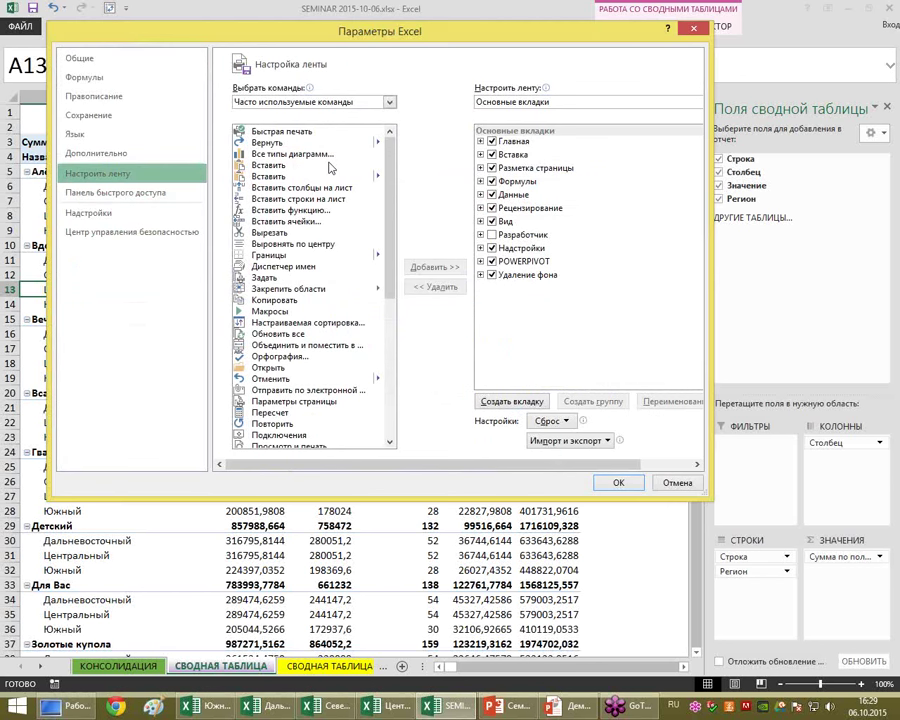
left_click(125, 192)
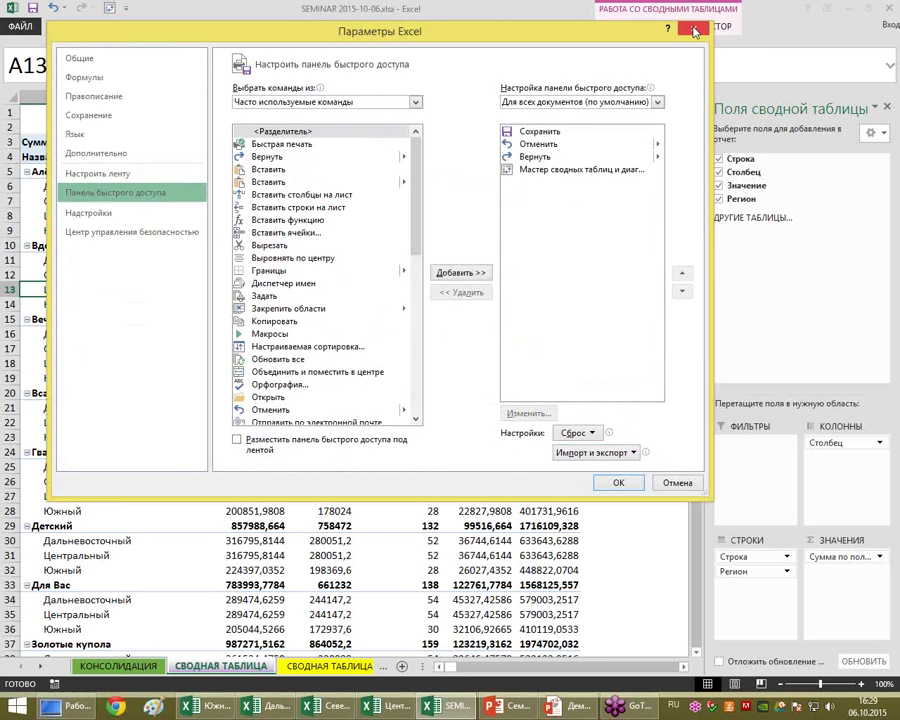
left_click(693, 28)
left_click(547, 289)
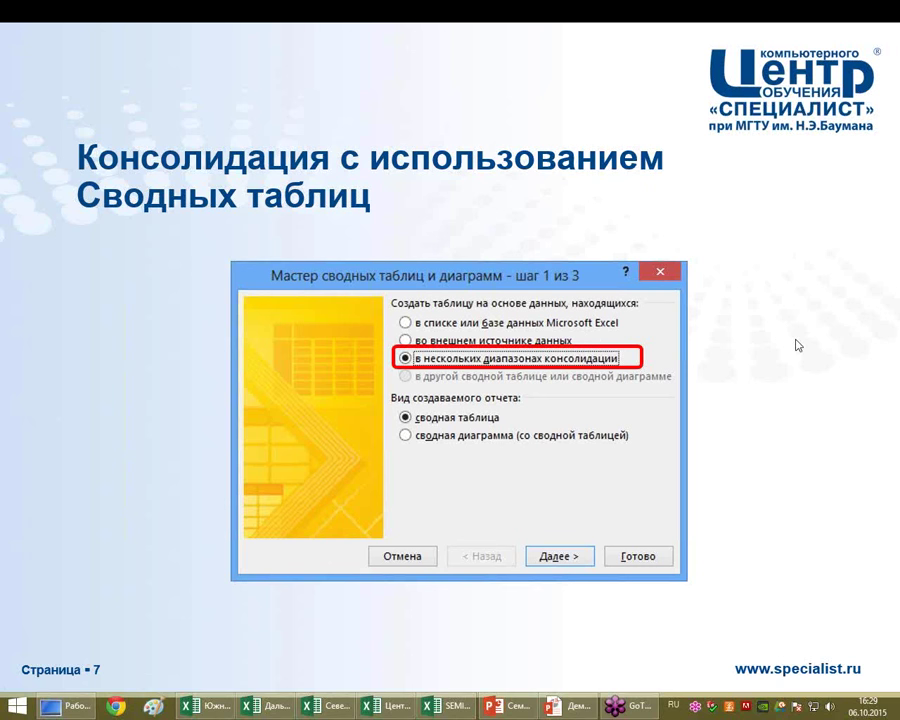
Advance the slideshow to slide 8, 'Консолидация с использованием Сводных таблиц 2013'.
key("Right")
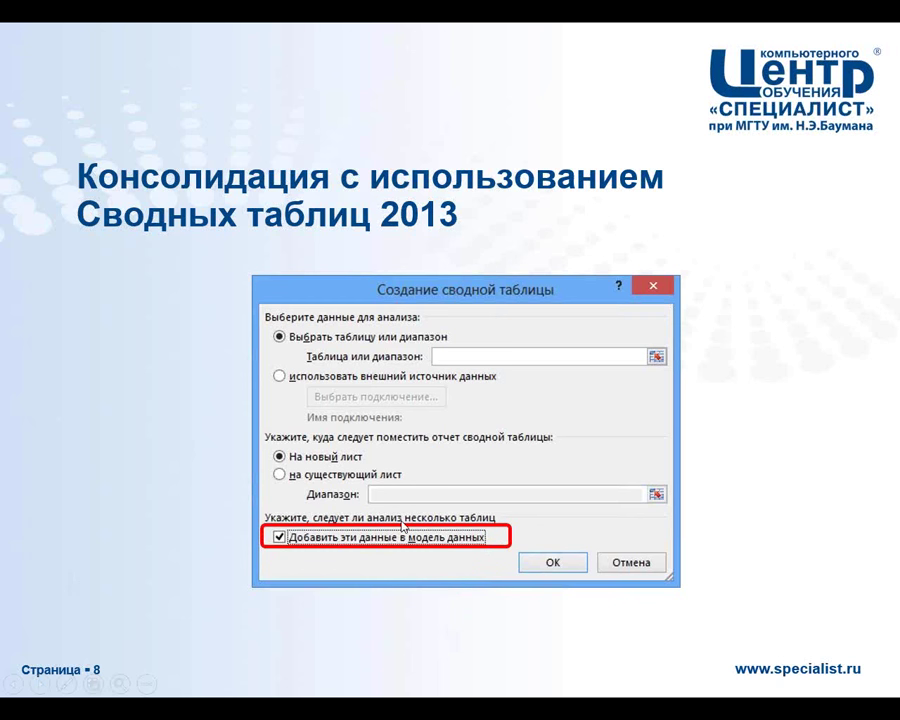
Switch from the PowerPoint slide show to the SEMINAR 2015-10-06.xlsx workbook.
key("alt+Tab")
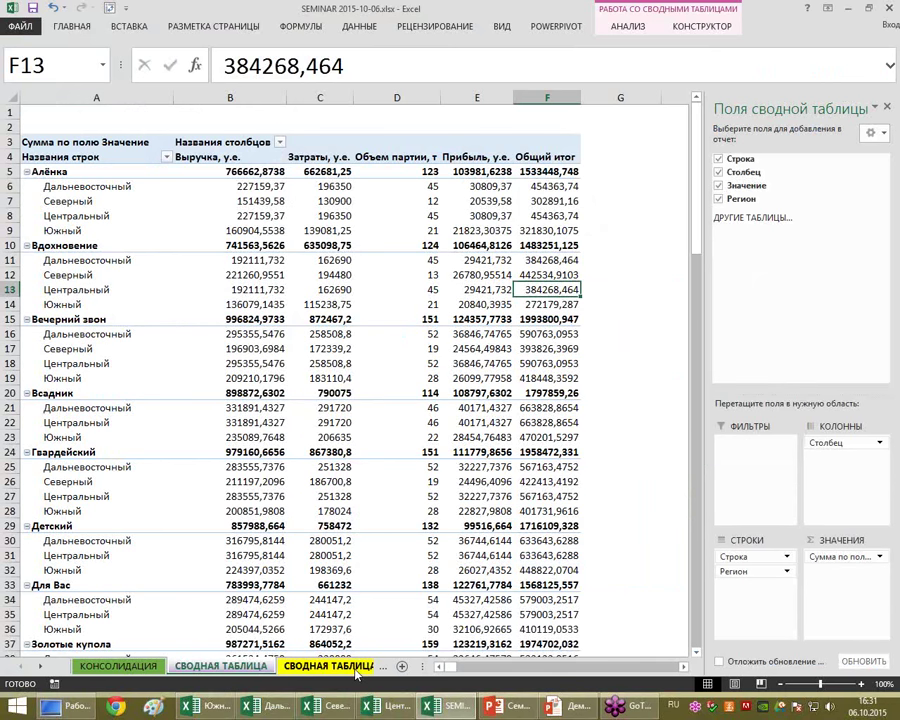
Review the СВОДНАЯ ТАБЛИЦА 2013, Сотрудники and Заказы2013 sheets, checking where the 2013 orders end.
left_click(352, 667)
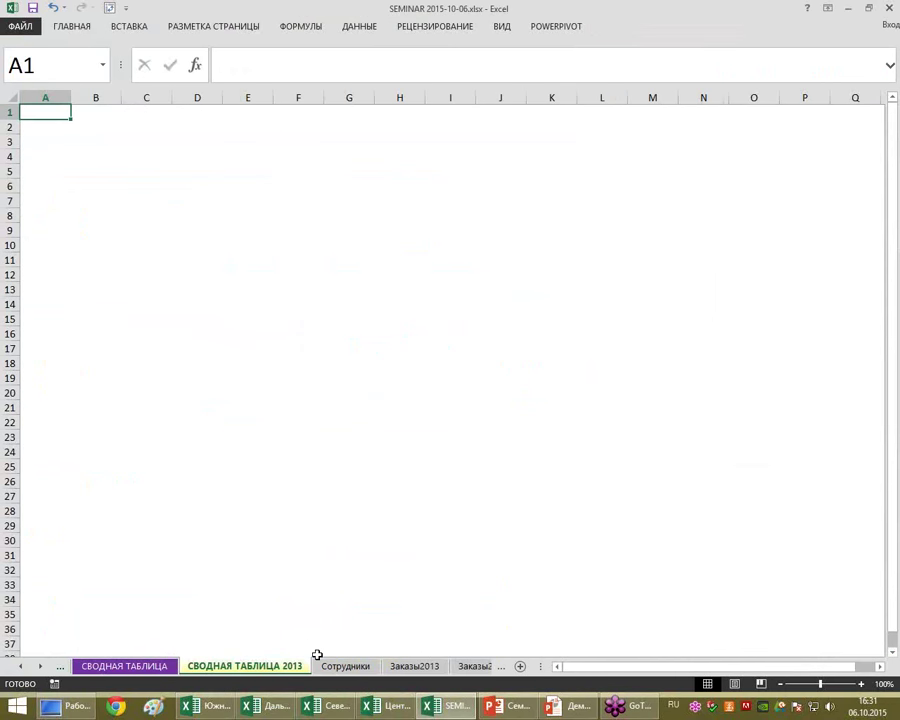
left_click(352, 672)
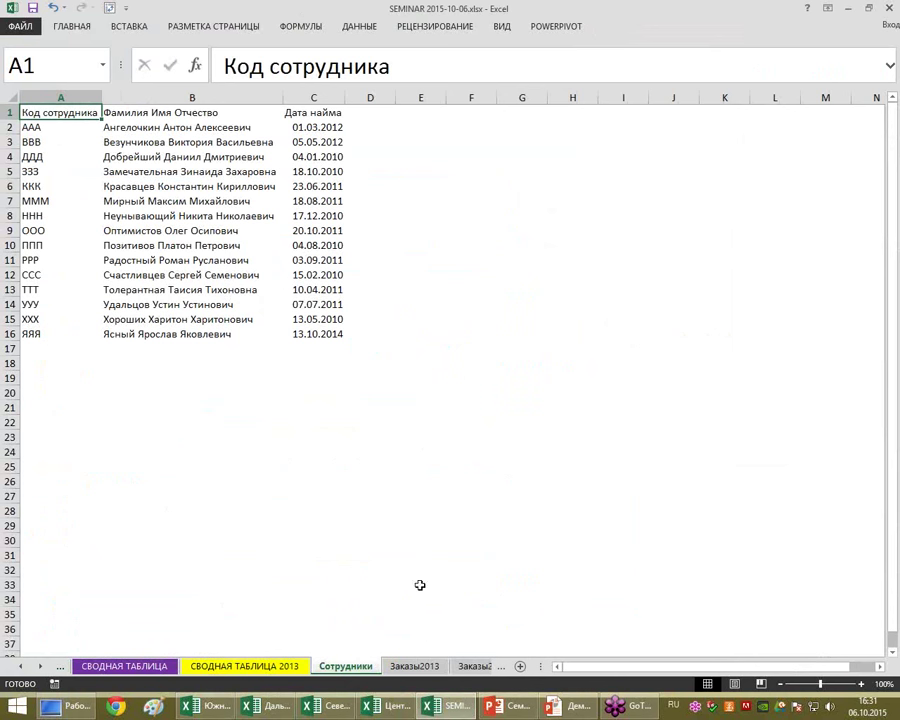
left_click(416, 666)
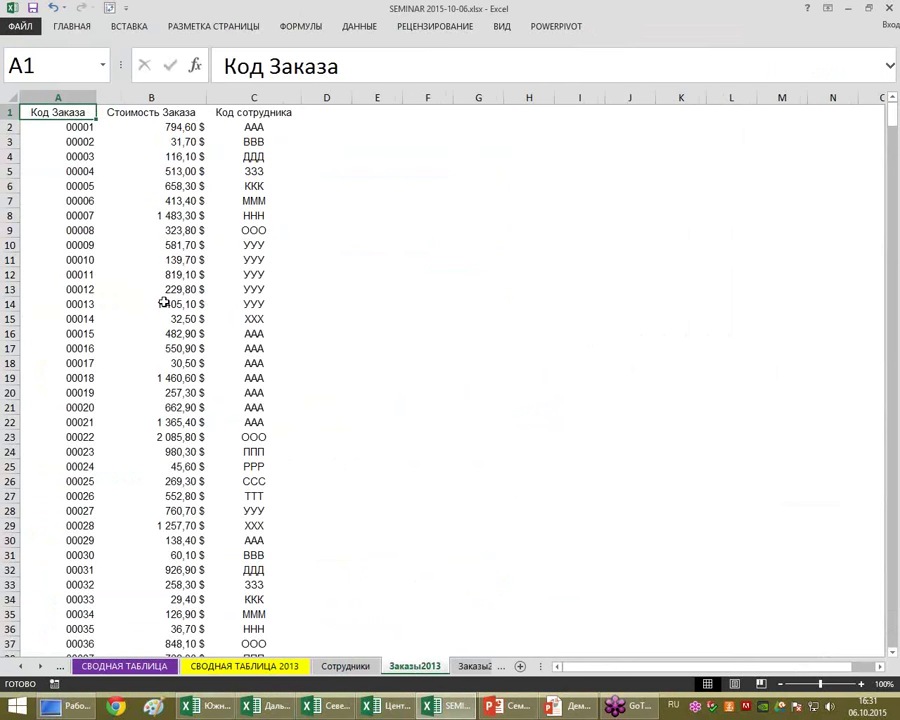
key("ctrl+Down")
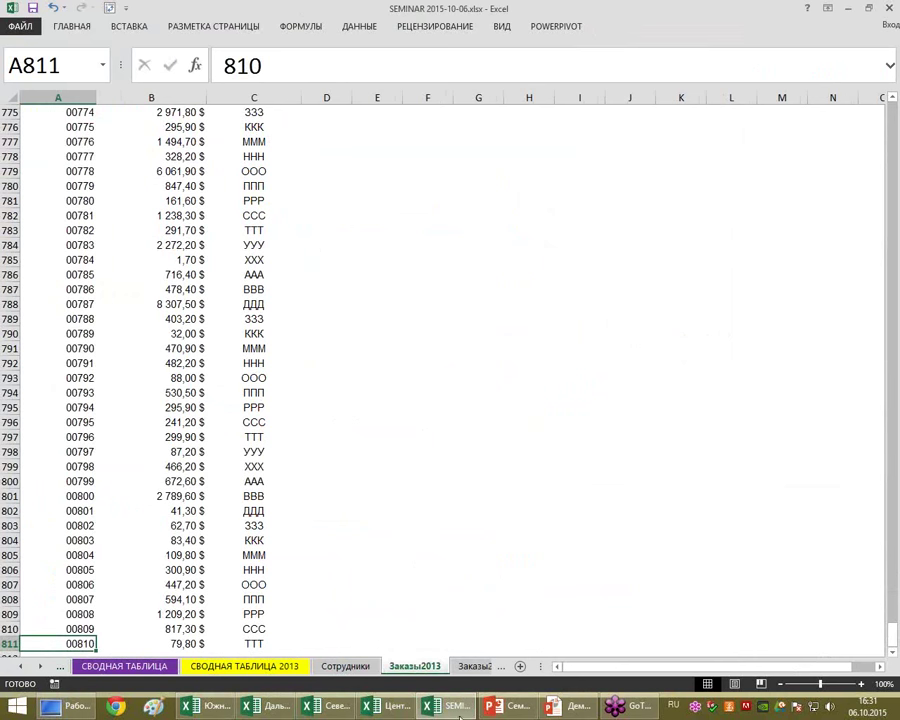
Check the extent of the Заказы2014 orders, then return to the Сотрудники employee data.
left_click(464, 670)
left_click(463, 670)
left_click(45, 250)
key("ctrl+Down")
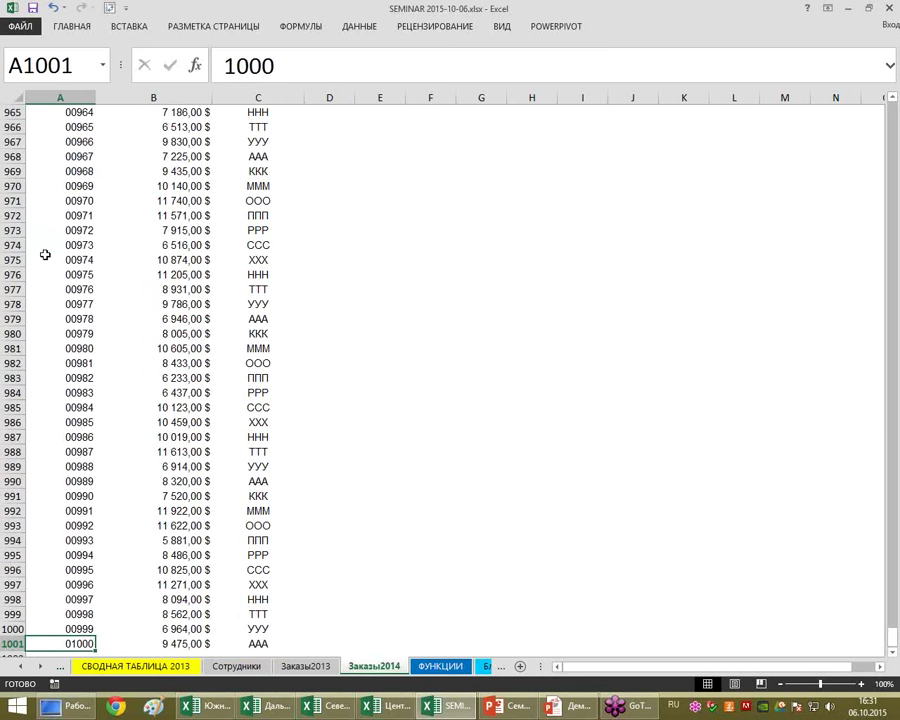
key("ctrl+Up")
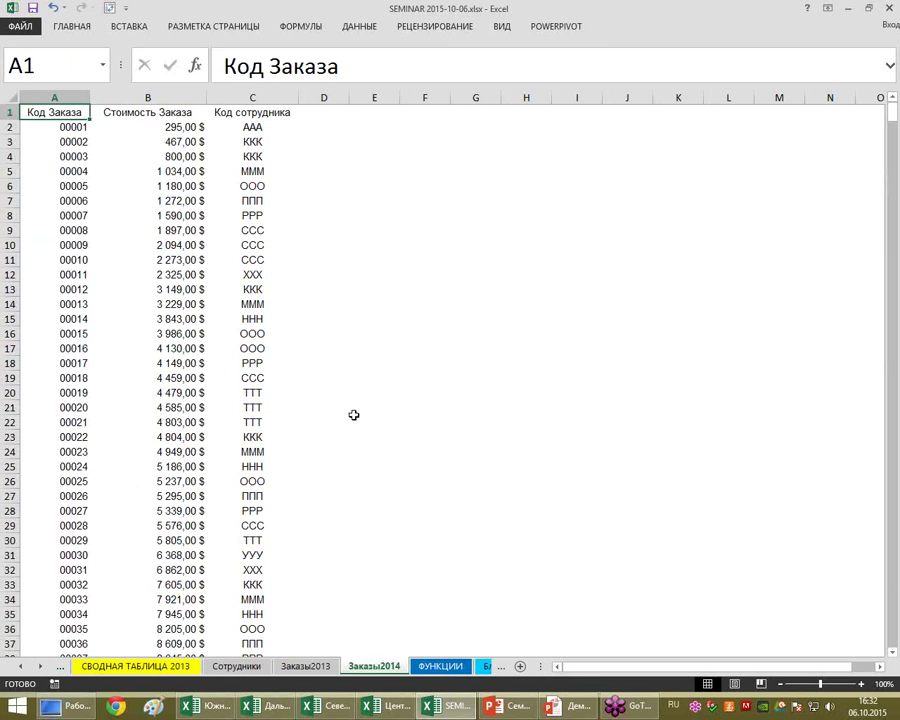
left_click(262, 666)
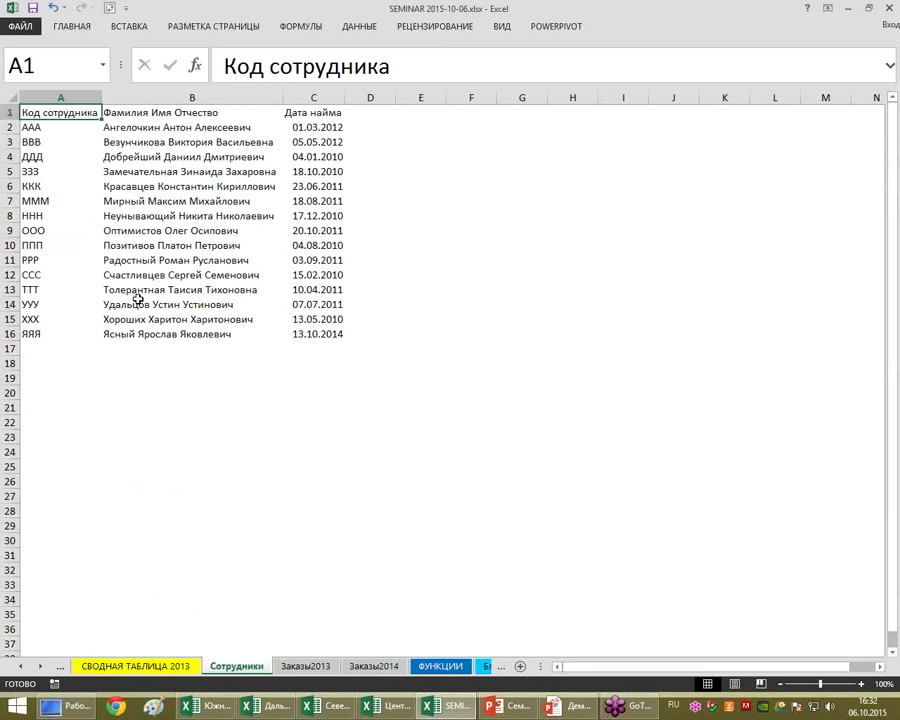
left_click(170, 231)
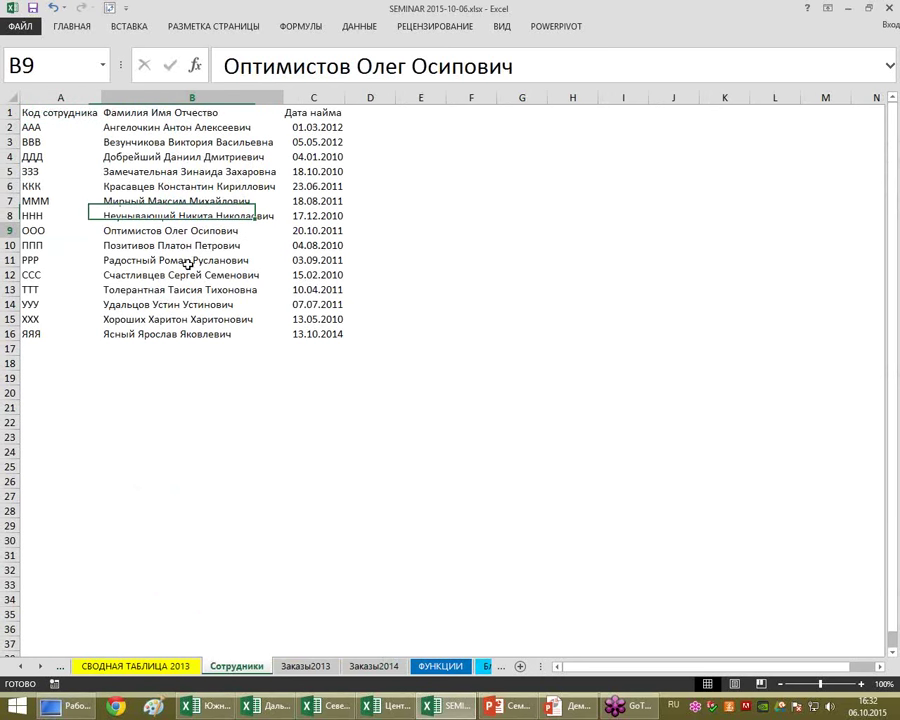
Format the employee range A1:C16 as a styled table with headers.
left_click(72, 27)
double_click(72, 27)
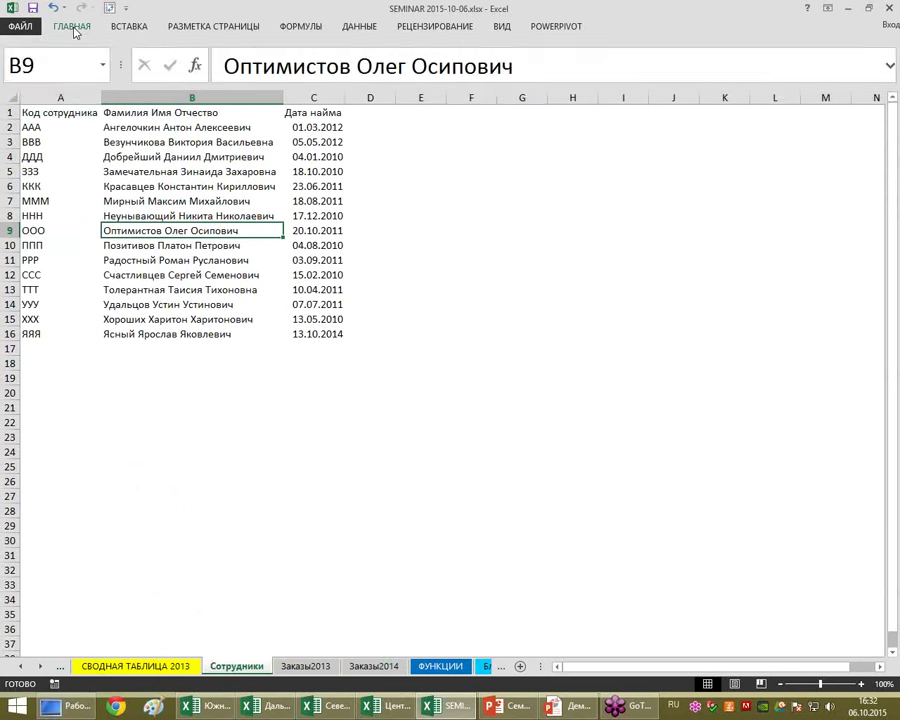
left_click(555, 80)
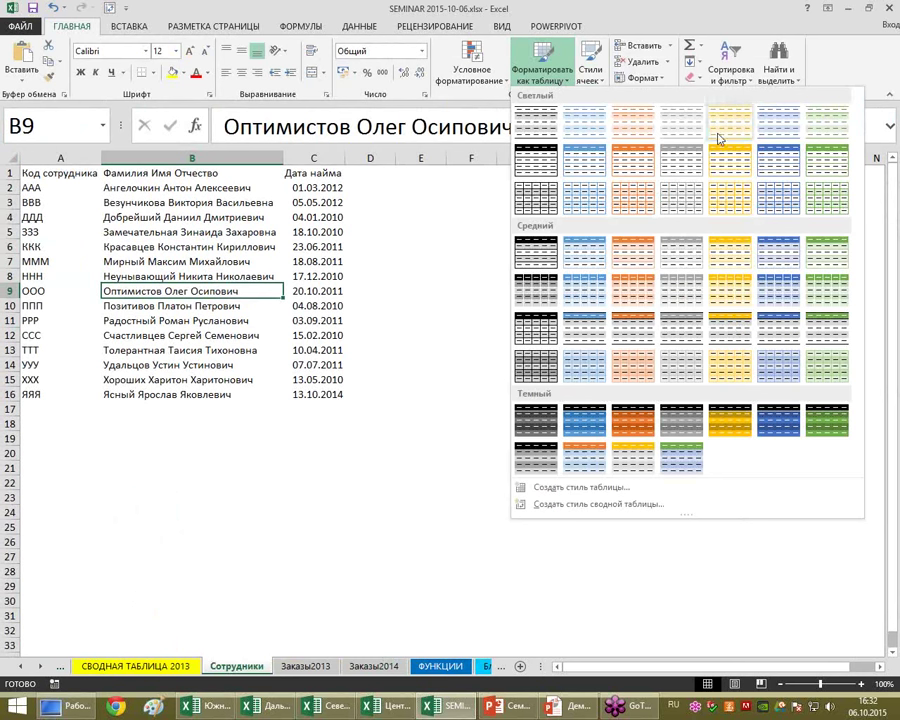
left_click(781, 175)
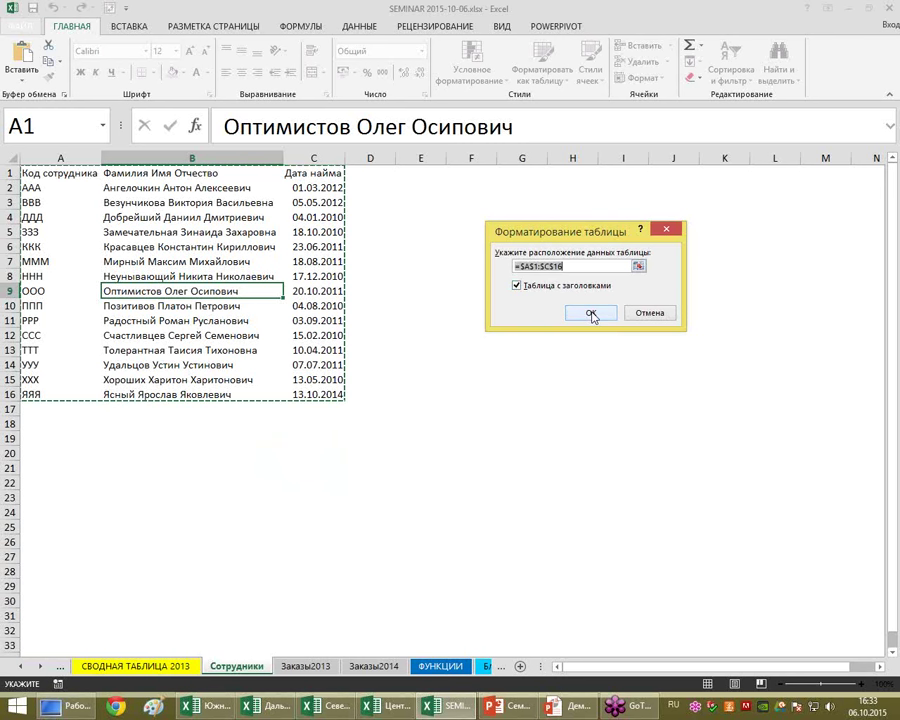
left_click(592, 314)
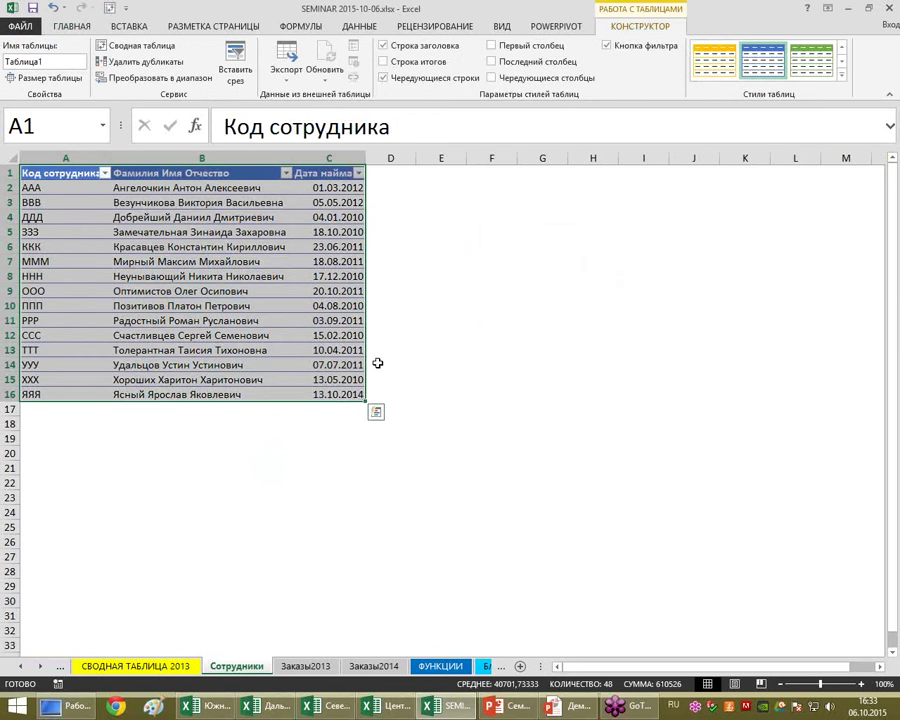
Name the employee table Сотрудники and turn on banded columns.
left_click(38, 61)
left_click(62, 62)
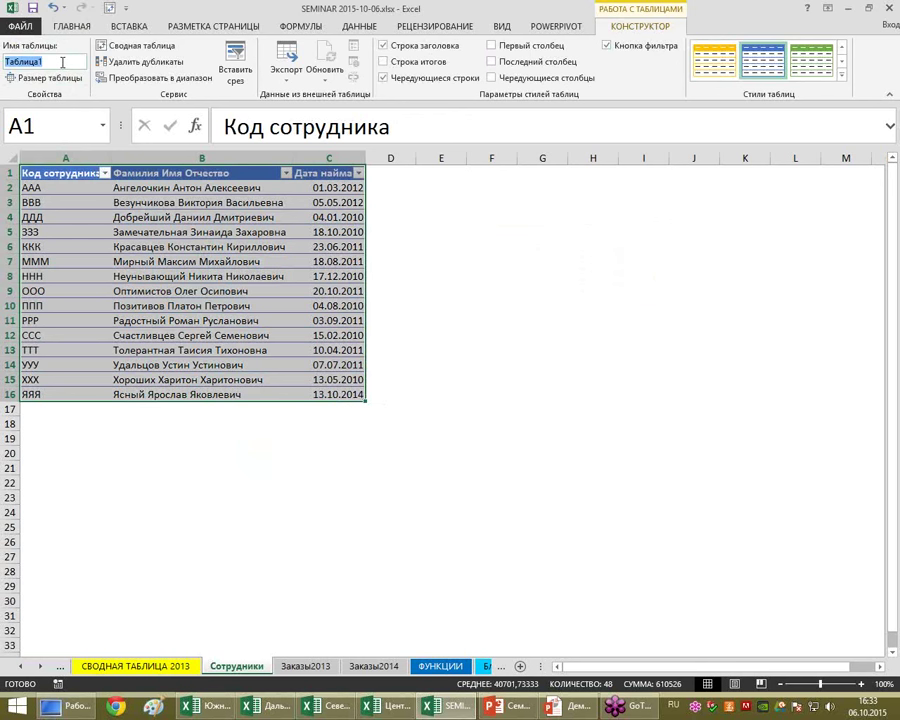
type("Сотрудники")
key("Return")
left_click(491, 77)
left_click(265, 303)
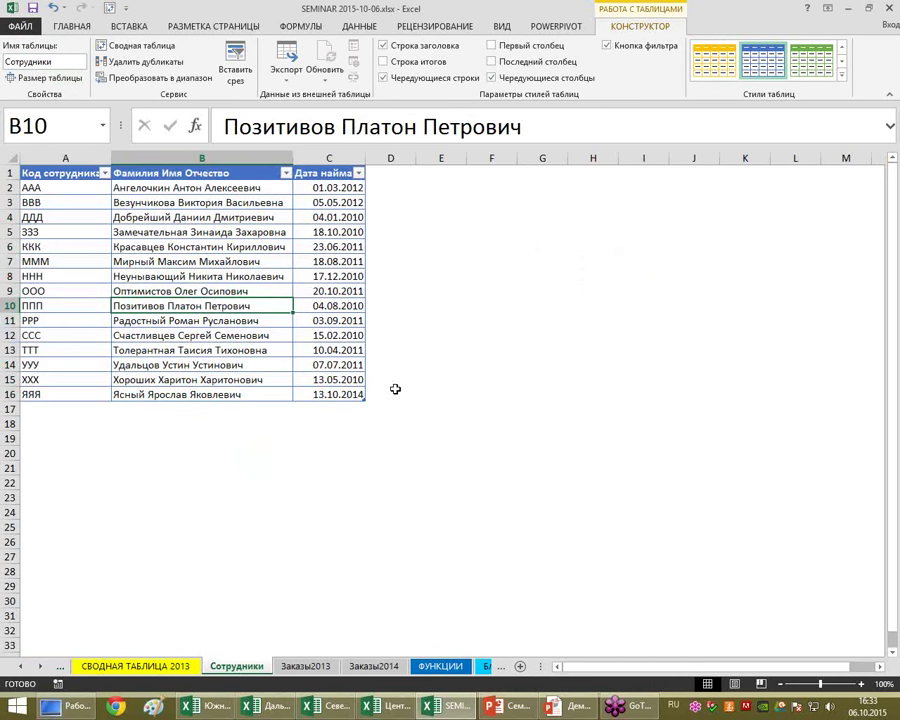
left_click(305, 665)
Format the 2013 orders A1:C811 as a table with headers named Заказы2013.
left_click(233, 309)
left_click(541, 62)
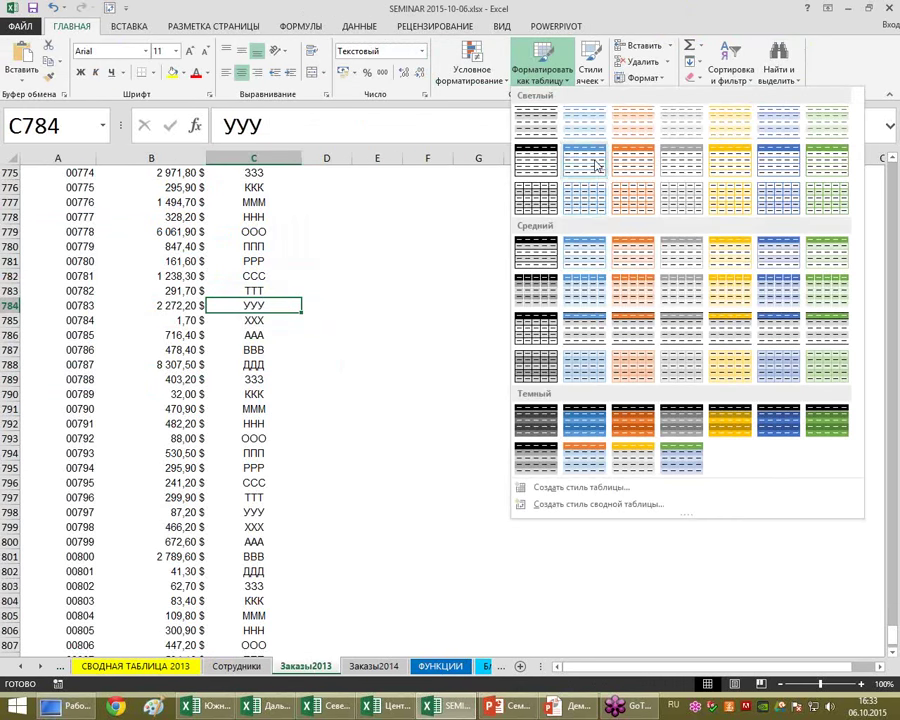
left_click(597, 165)
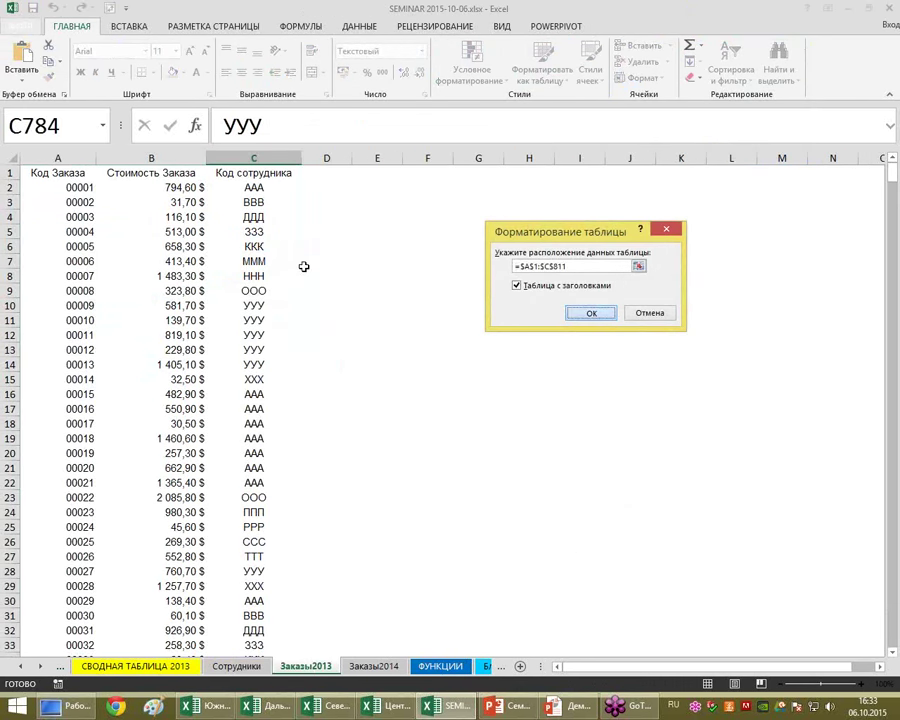
key("Return")
left_click(49, 59)
type("Заказы2013")
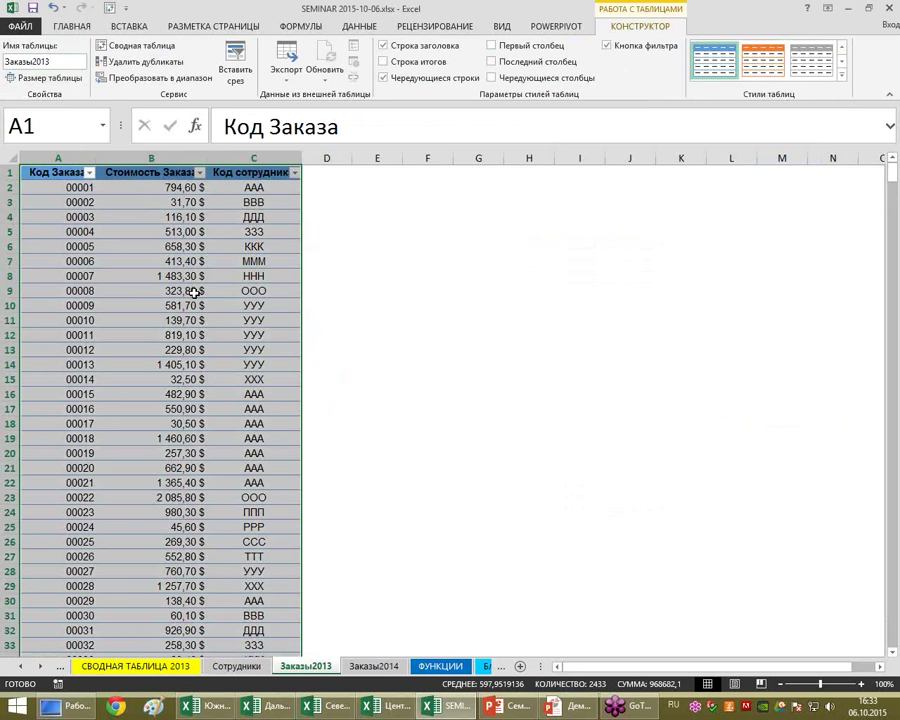
left_click(194, 291)
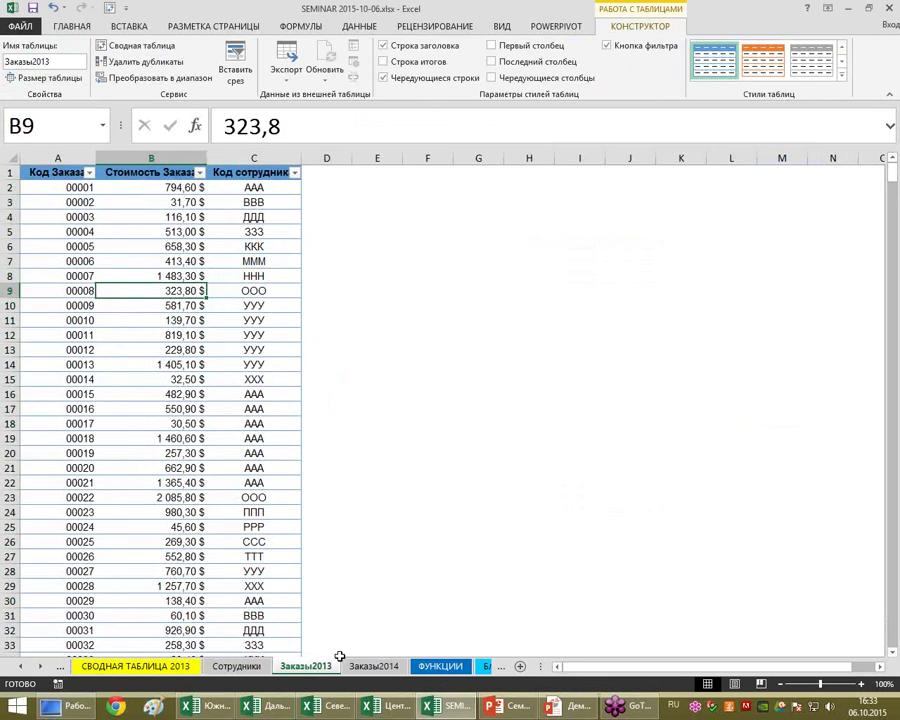
Format the 2014 orders A1:C1001 as an orange table named Заказы2014.
left_click(373, 666)
left_click(117, 274)
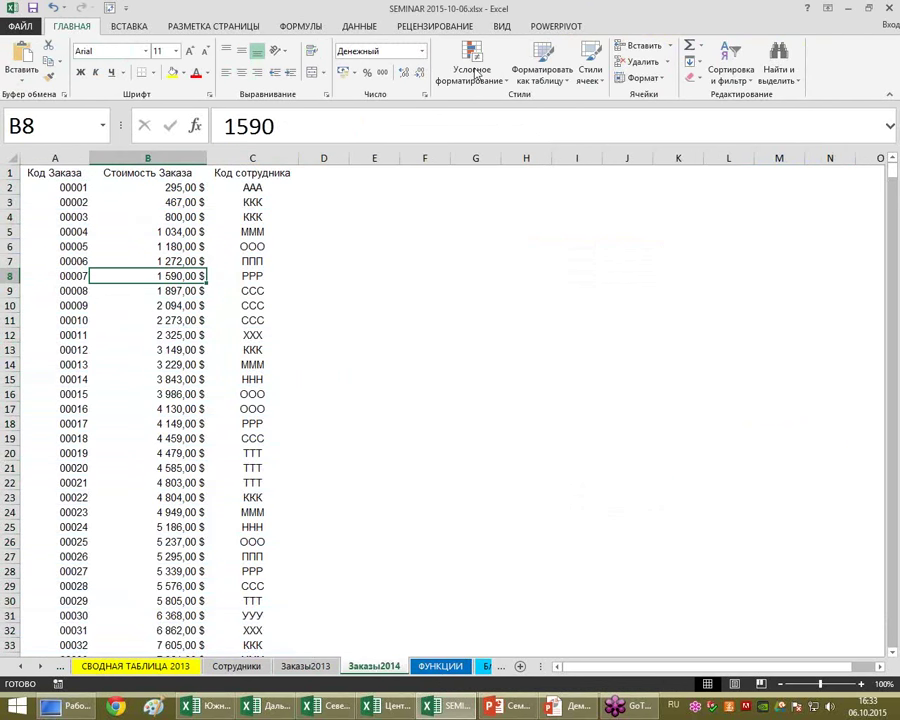
left_click(541, 70)
left_click(650, 175)
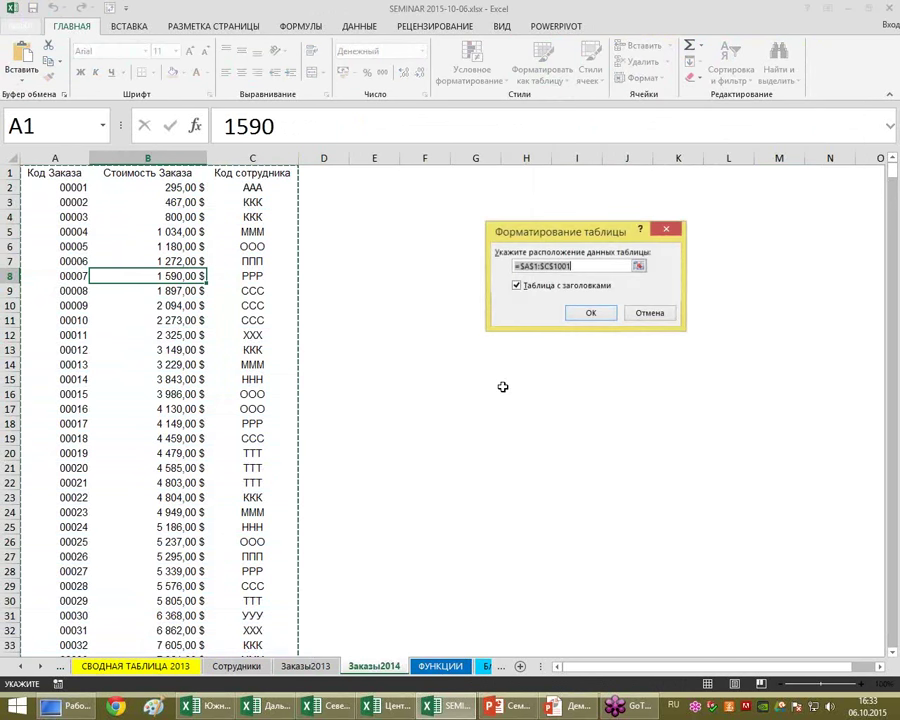
left_click(572, 314)
left_click(60, 62)
type("Заказы2014")
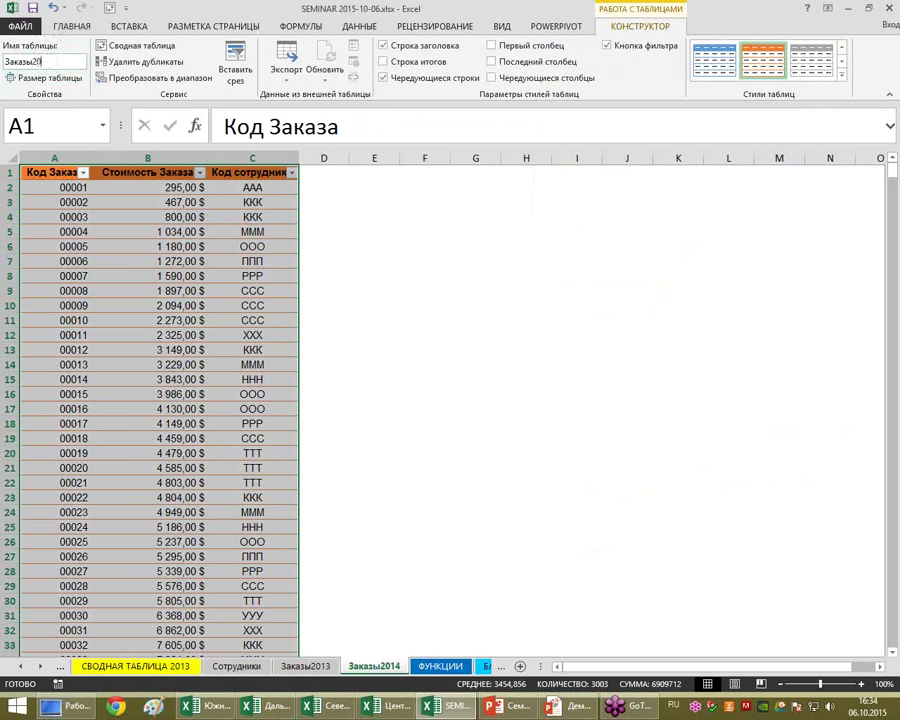
left_click(122, 305)
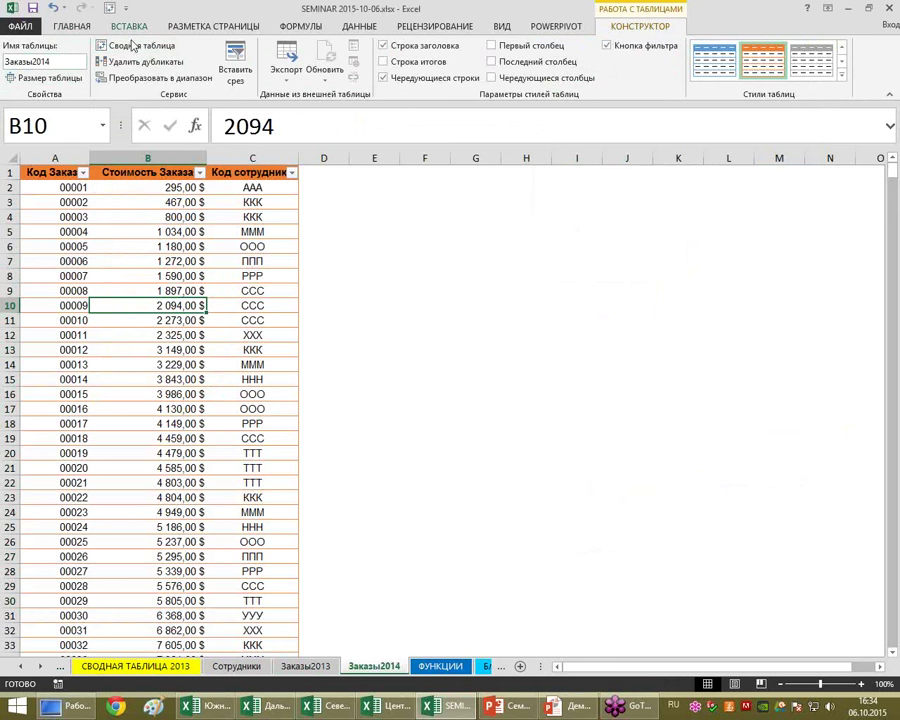
Create a pivot table from Заказы2014 on a new worksheet, adding the data to the Data Model.
left_click(132, 46)
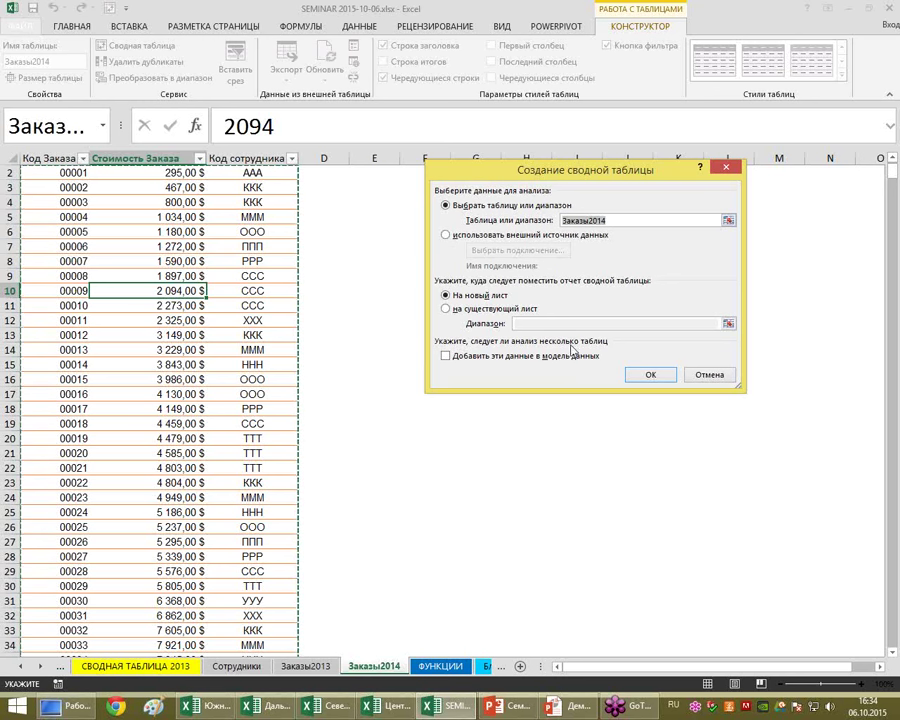
left_click(472, 357)
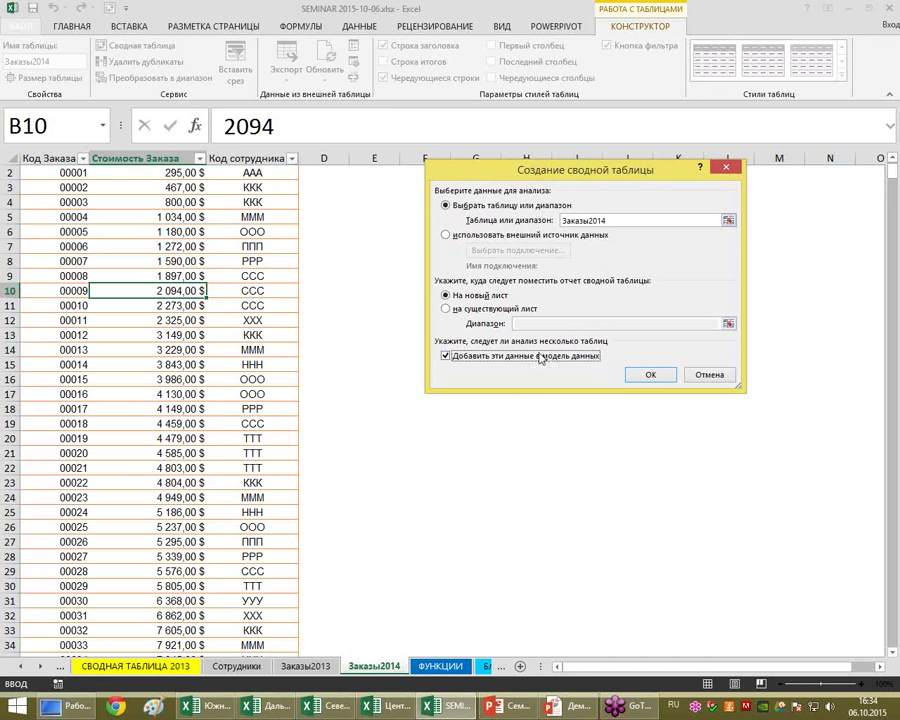
left_click_drag(560, 170, 464, 142)
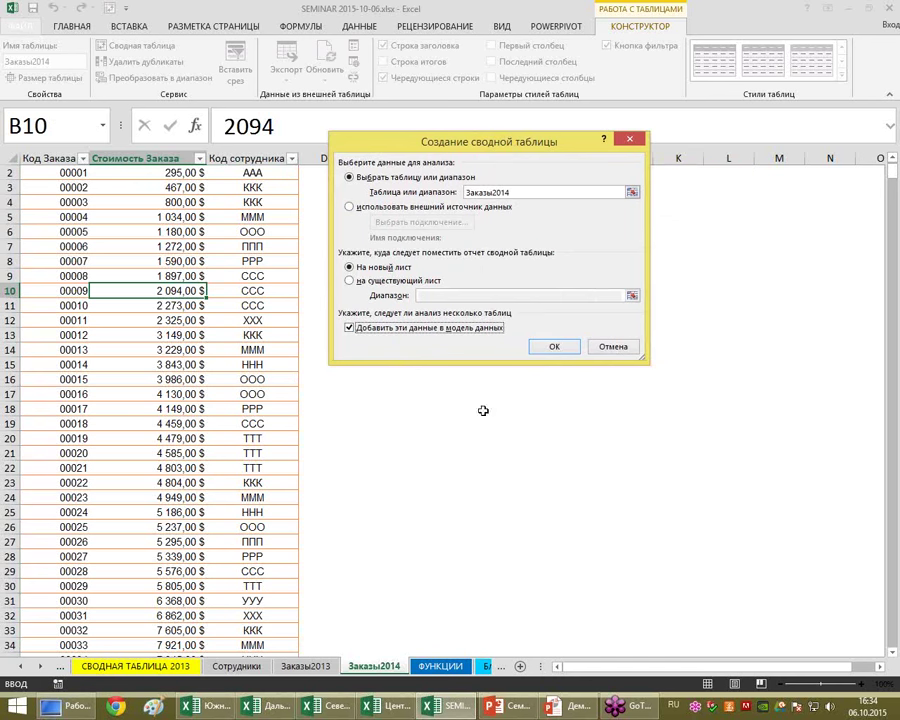
left_click_drag(560, 140, 550, 105)
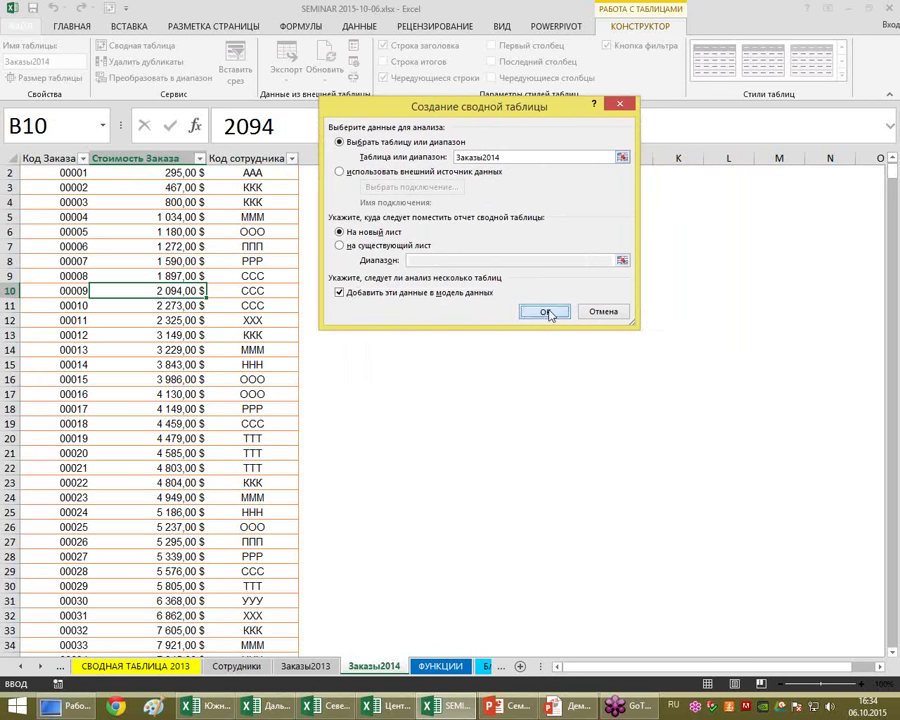
left_click(546, 312)
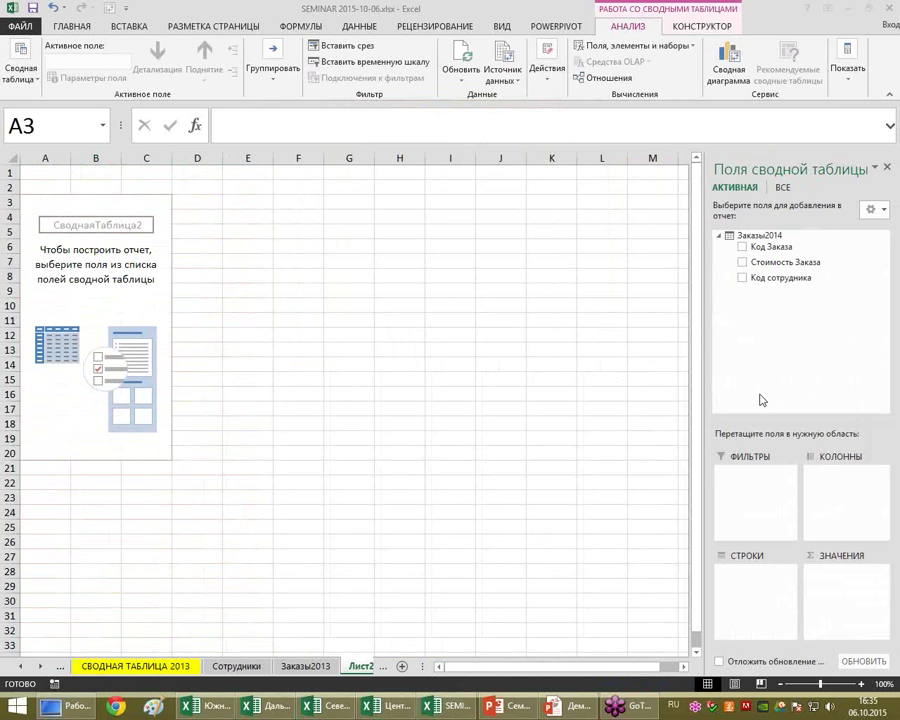
Put Сотрудники's Код сотрудника and Фамилия Имя Отчество fields into the pivot rows.
left_click(785, 188)
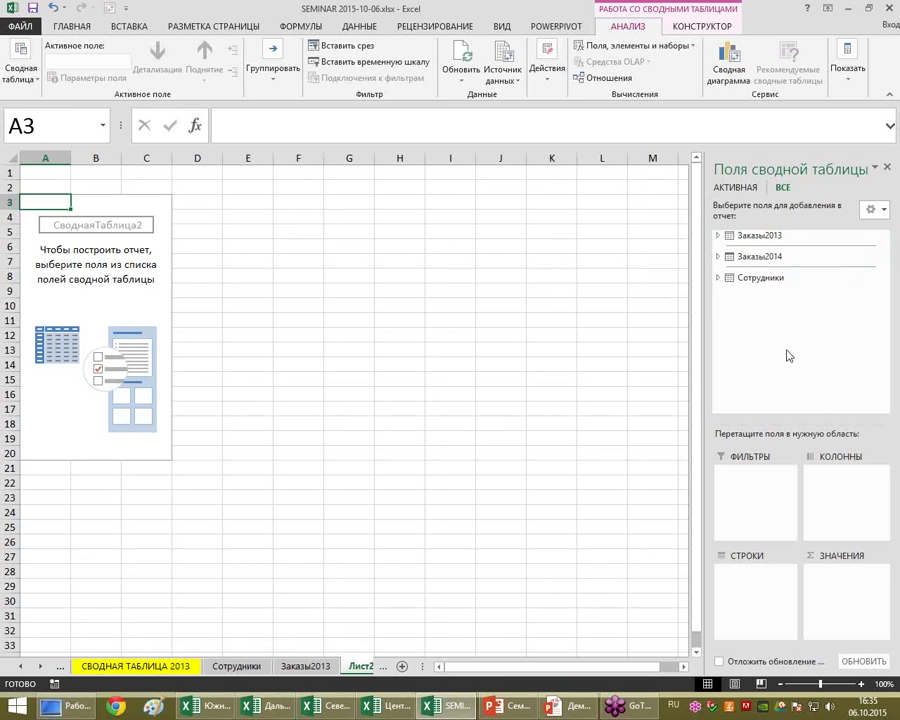
left_click(718, 236)
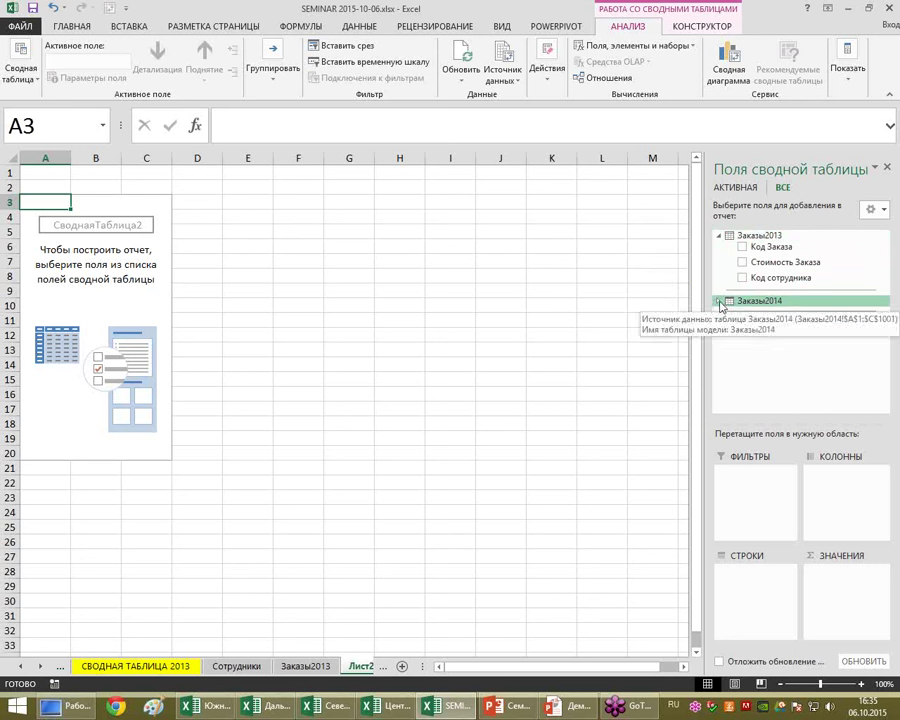
left_click(718, 301)
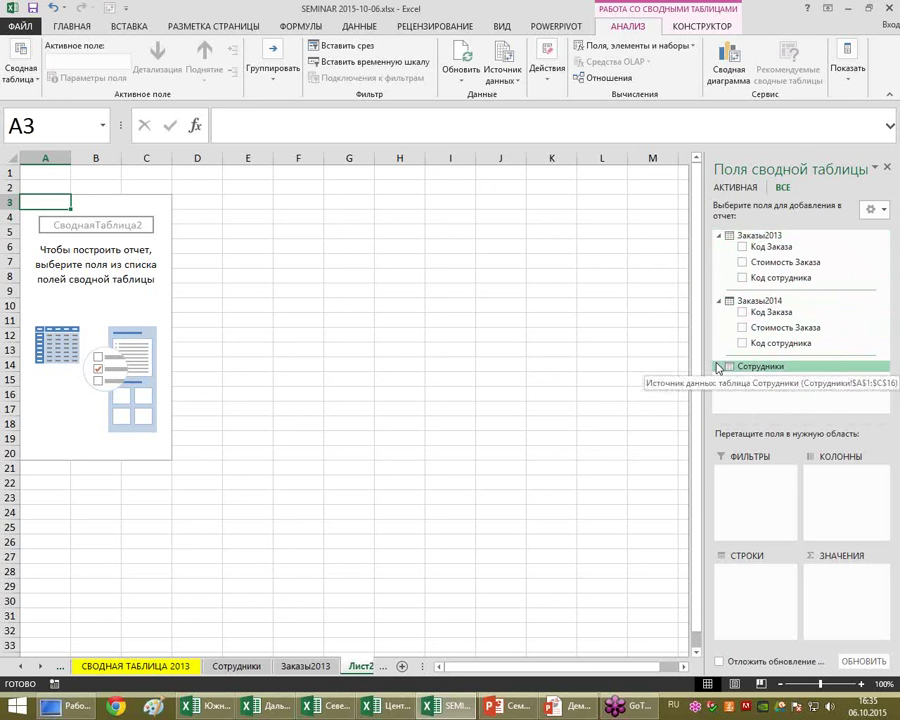
left_click(718, 366)
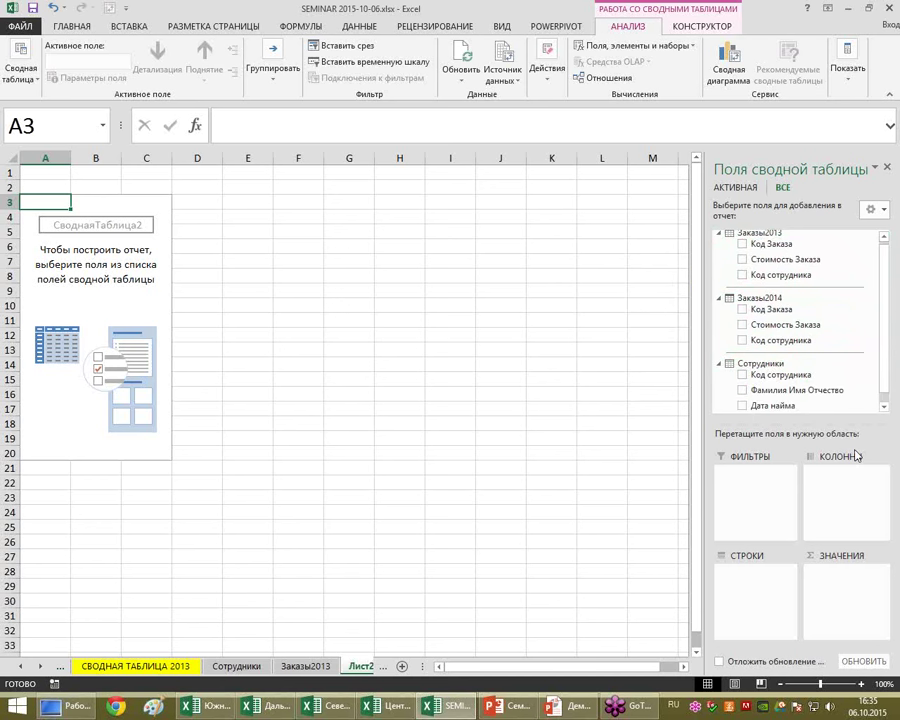
left_click(742, 375)
left_click(742, 390)
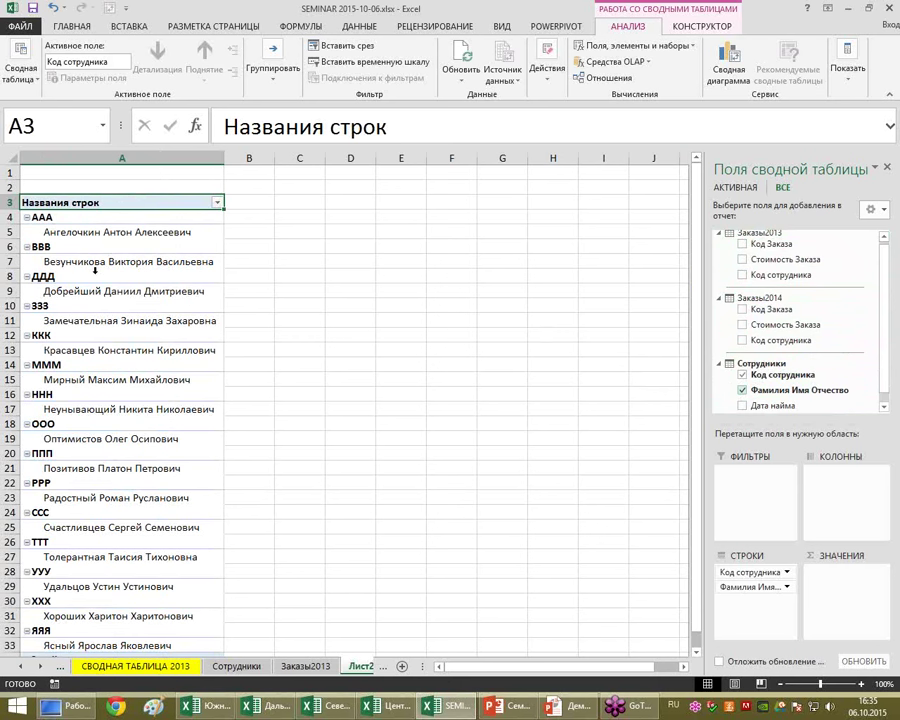
left_click(728, 27)
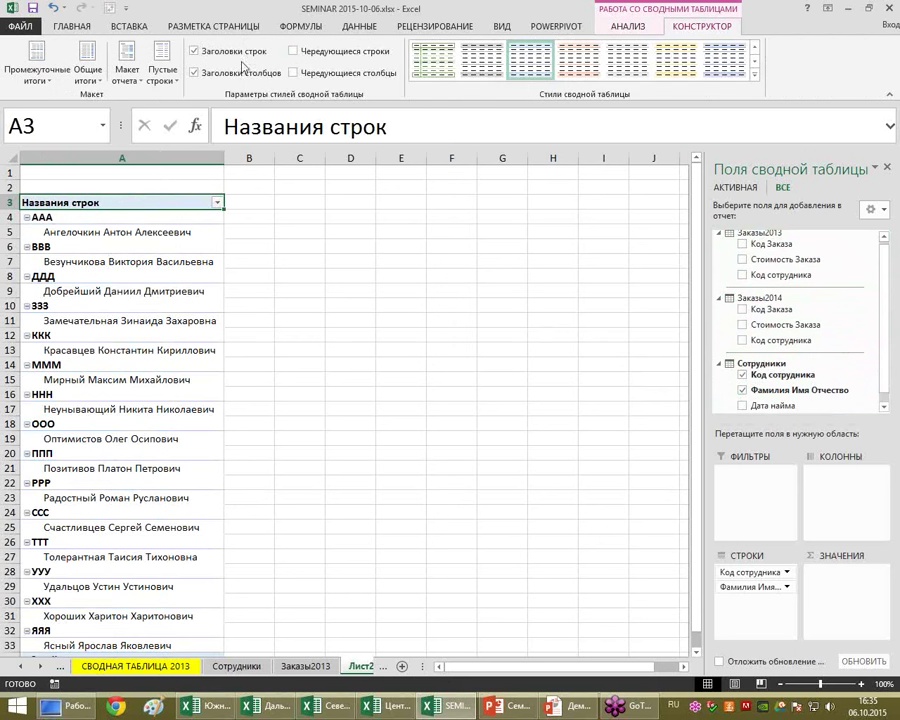
Show the pivot in tabular form with no subtotals and autofit column A.
left_click(135, 80)
left_click(188, 166)
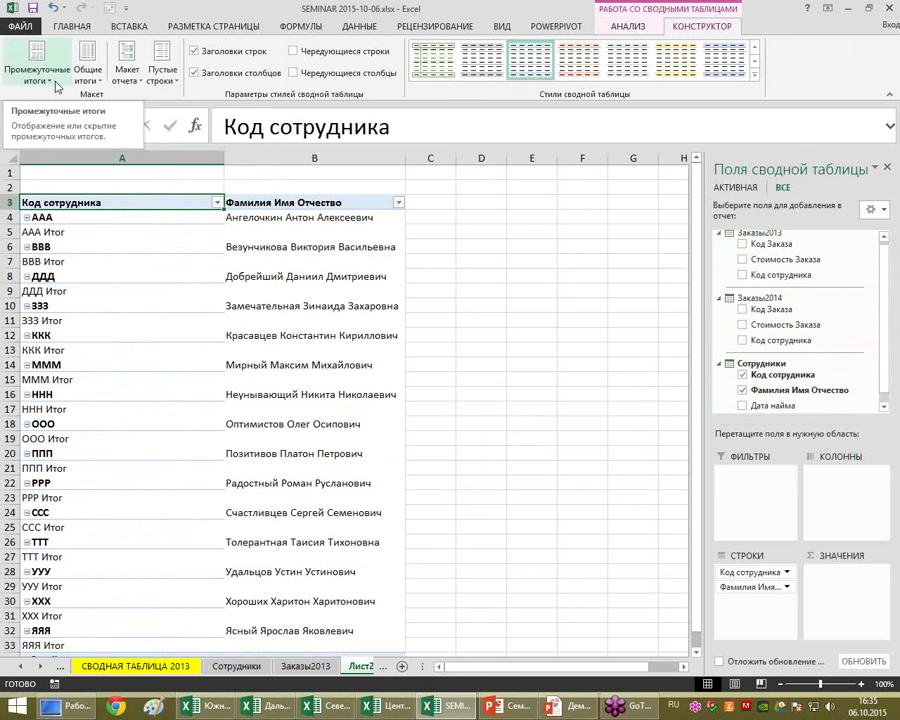
left_click(57, 87)
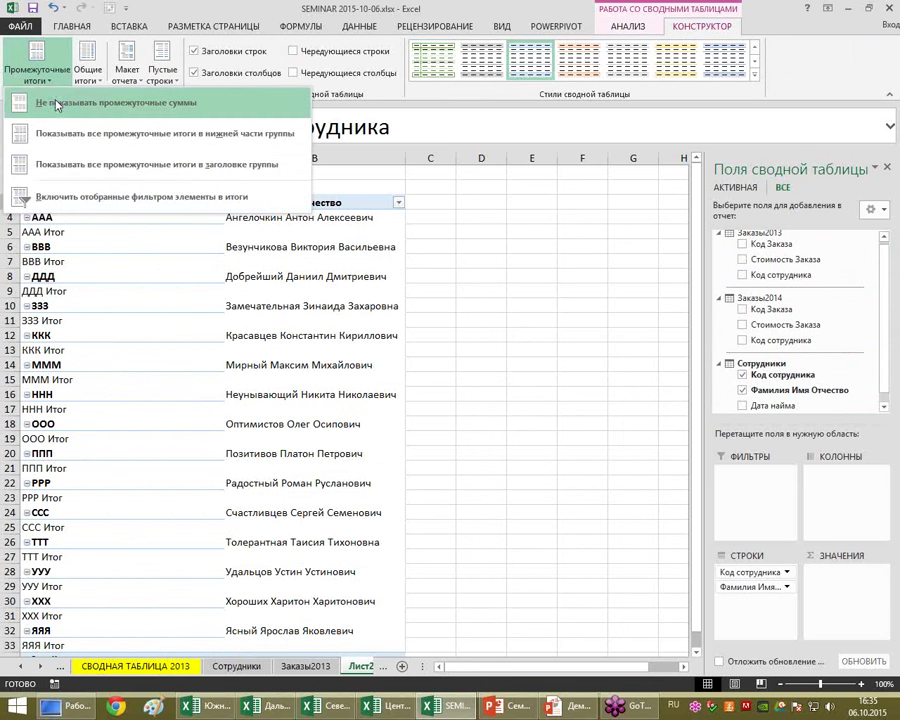
left_click(57, 103)
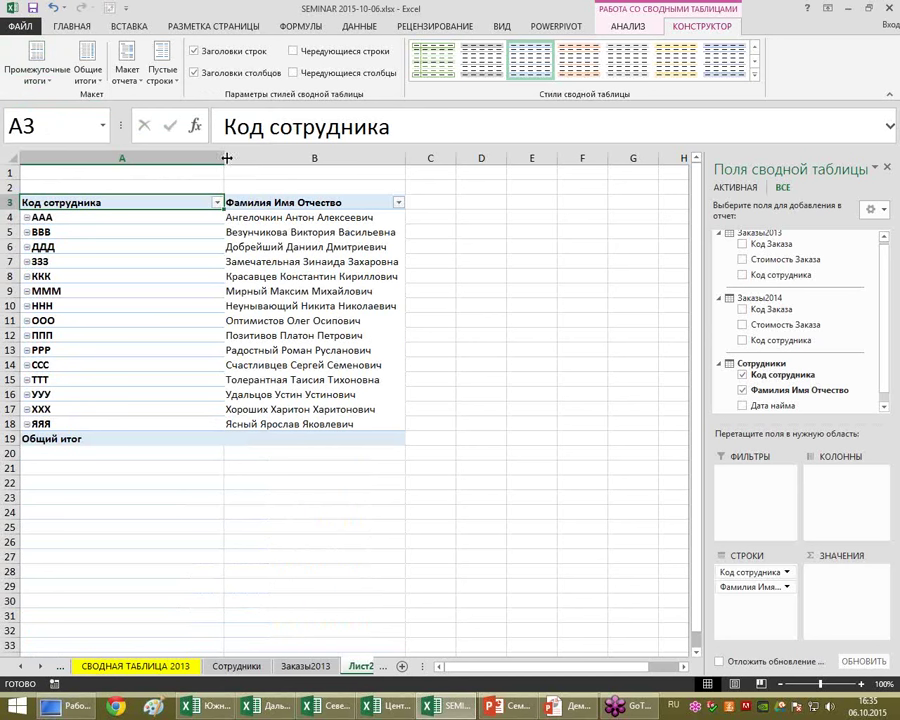
double_click(225, 154)
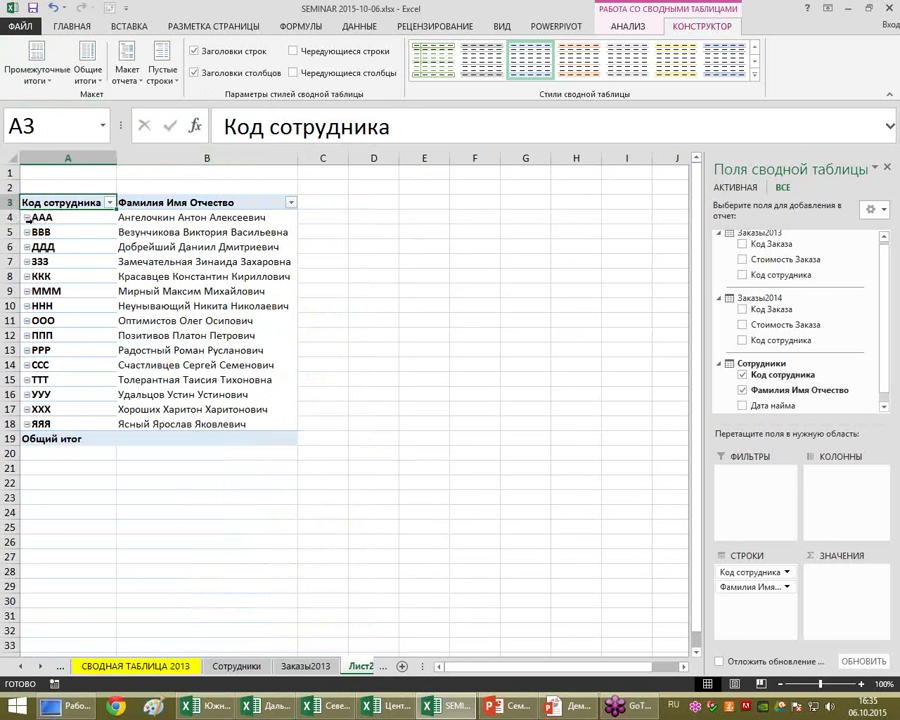
left_click(630, 27)
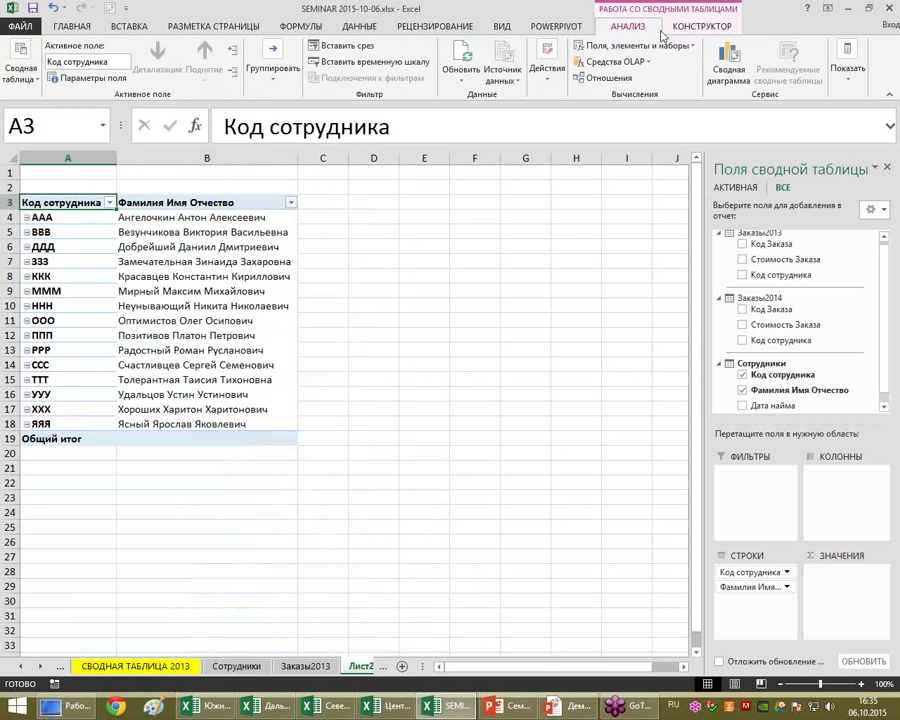
Hide the pivot table's +/- expand and collapse buttons.
left_click(848, 85)
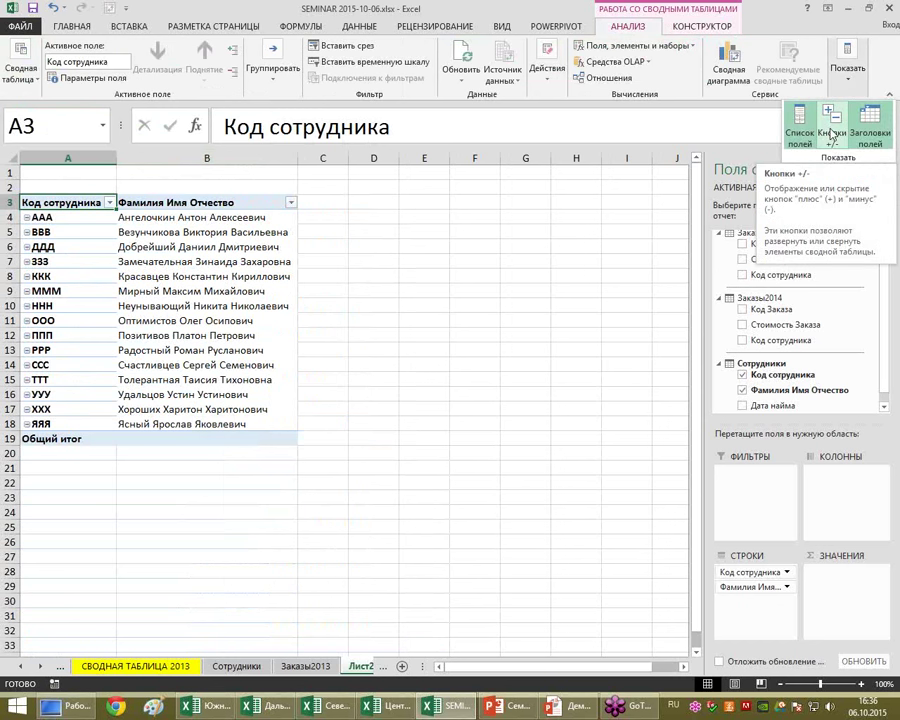
left_click(833, 135)
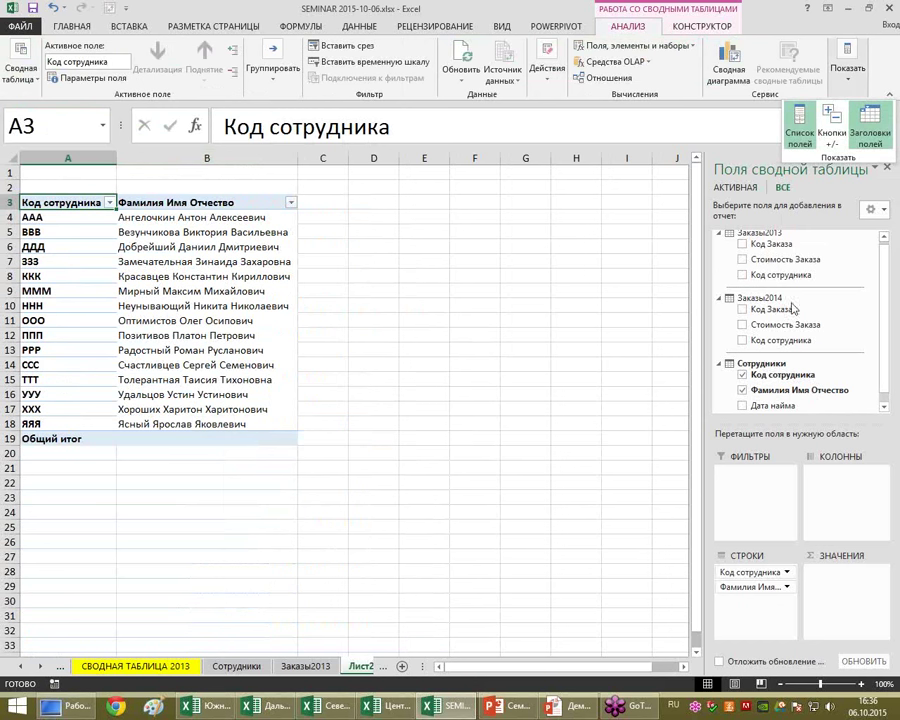
scroll(868, 310, "up", 1)
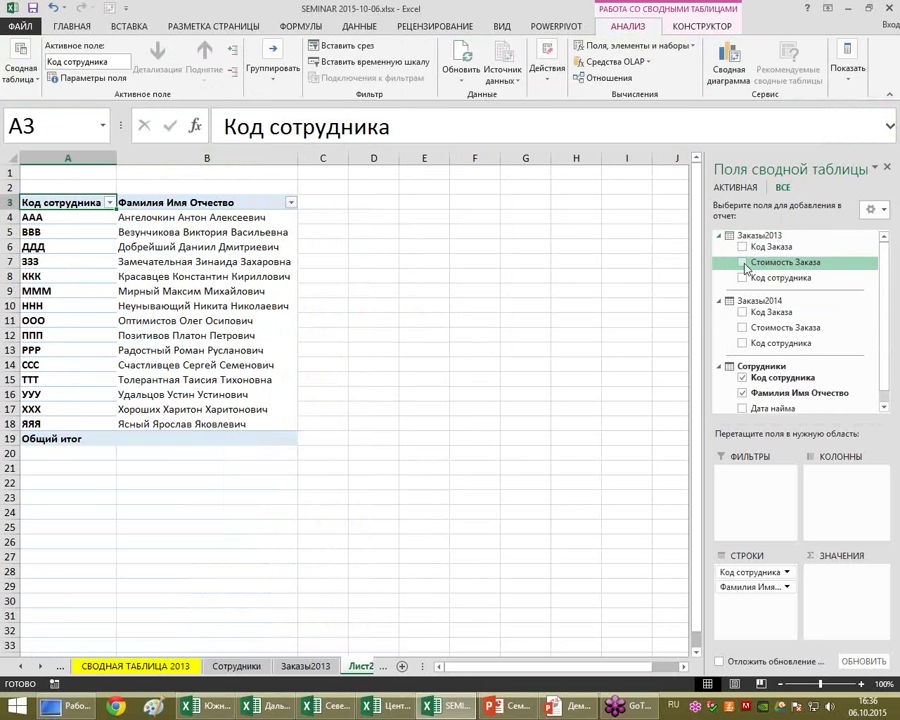
Sum Заказы2013 Стоимость Заказа in the pivot values and begin creating a table relationship.
left_click(742, 263)
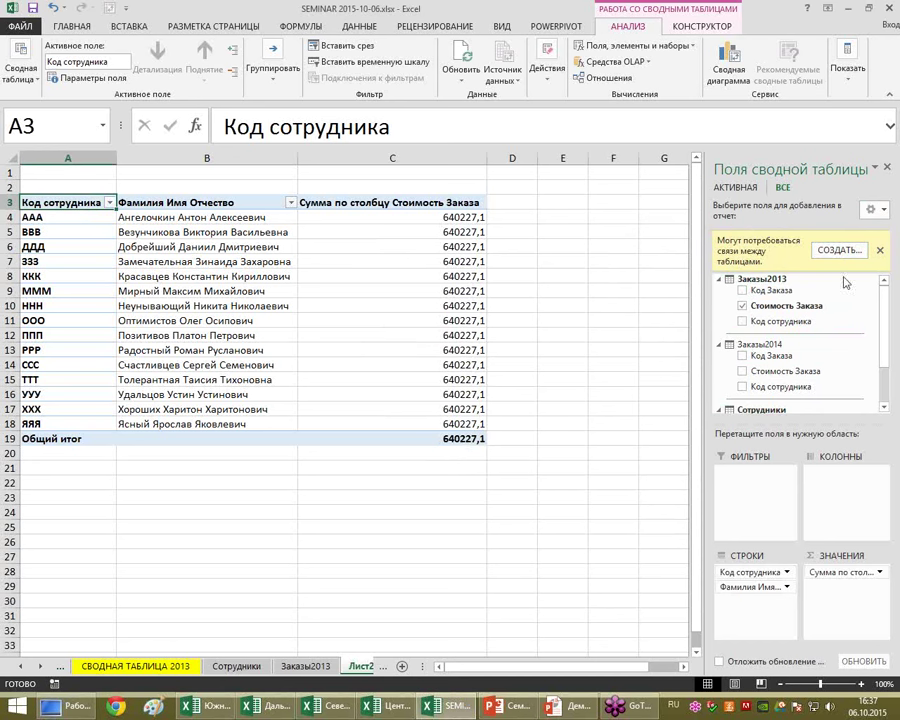
left_click(845, 254)
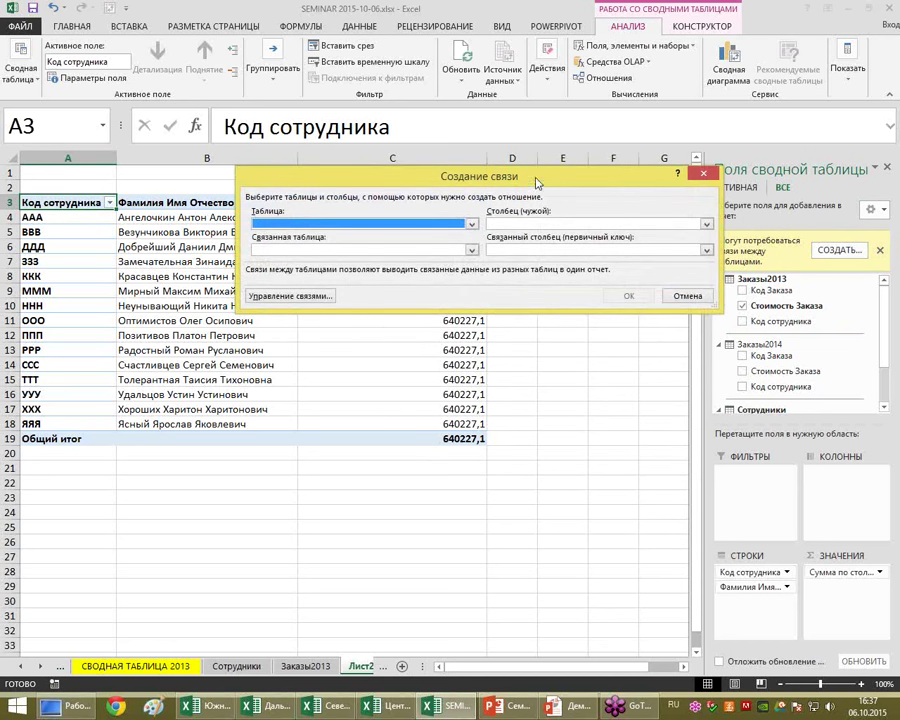
Move the Создание связи dialog up toward the top of the window.
left_click_drag(518, 181, 494, 204)
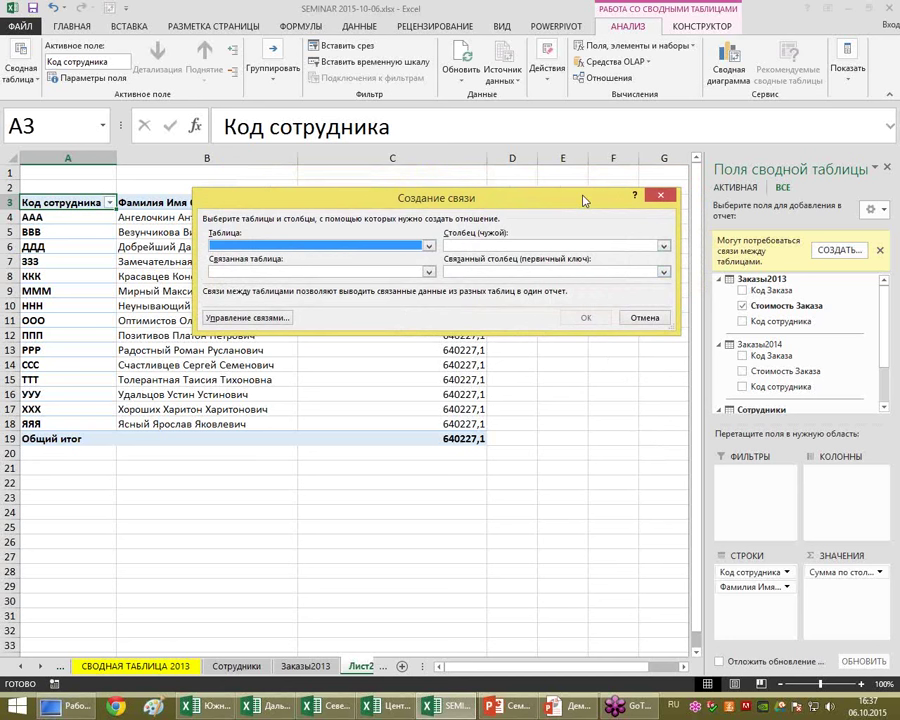
left_click_drag(584, 200, 575, 95)
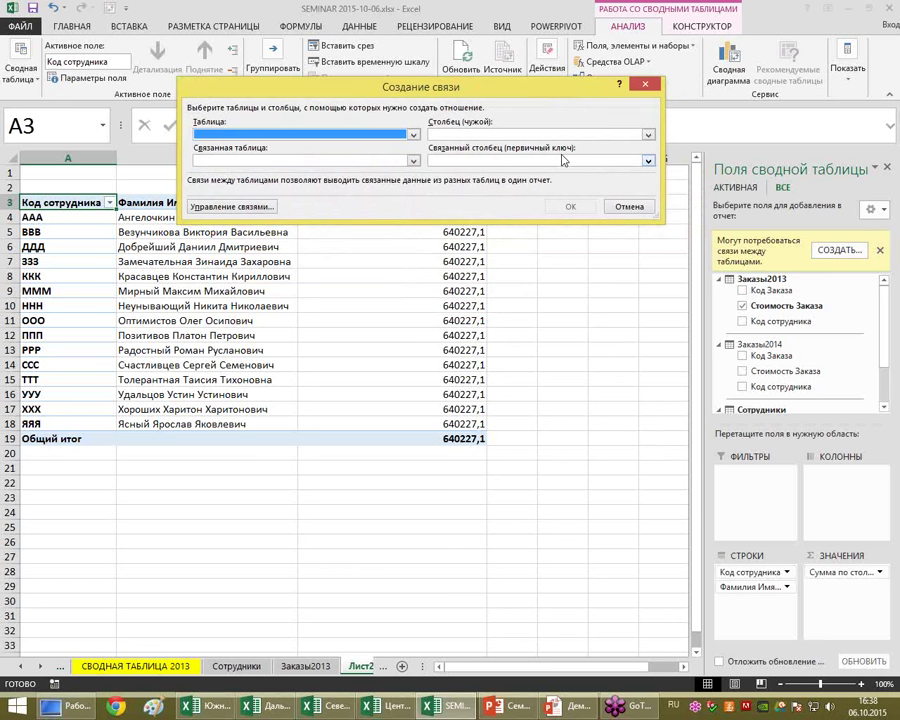
Create a relationship from Заказы2013 to Сотрудники using the Код сотрудника column.
left_click(563, 160)
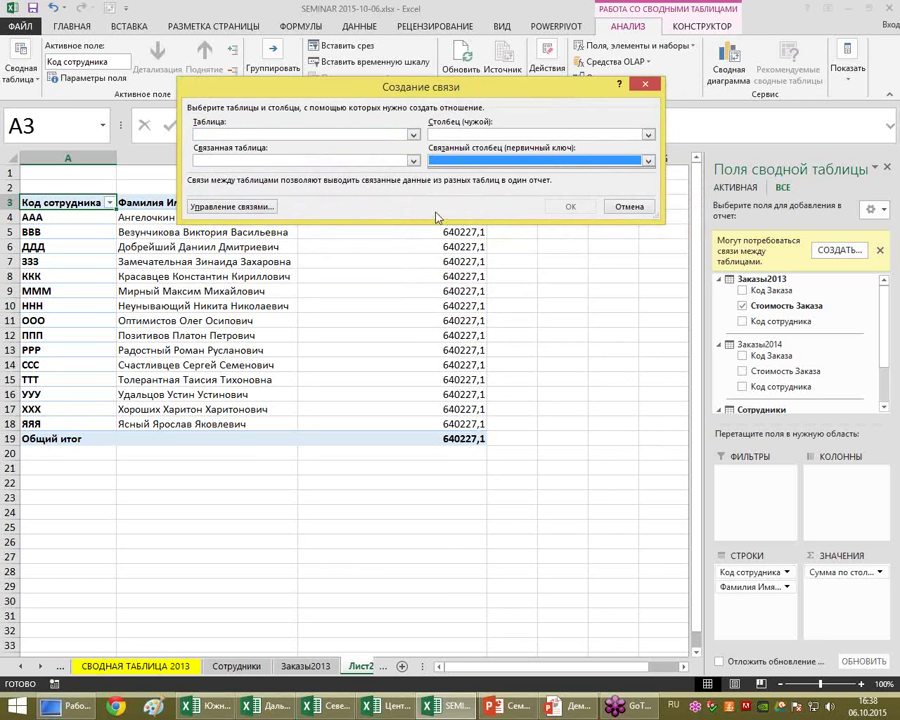
left_click(414, 162)
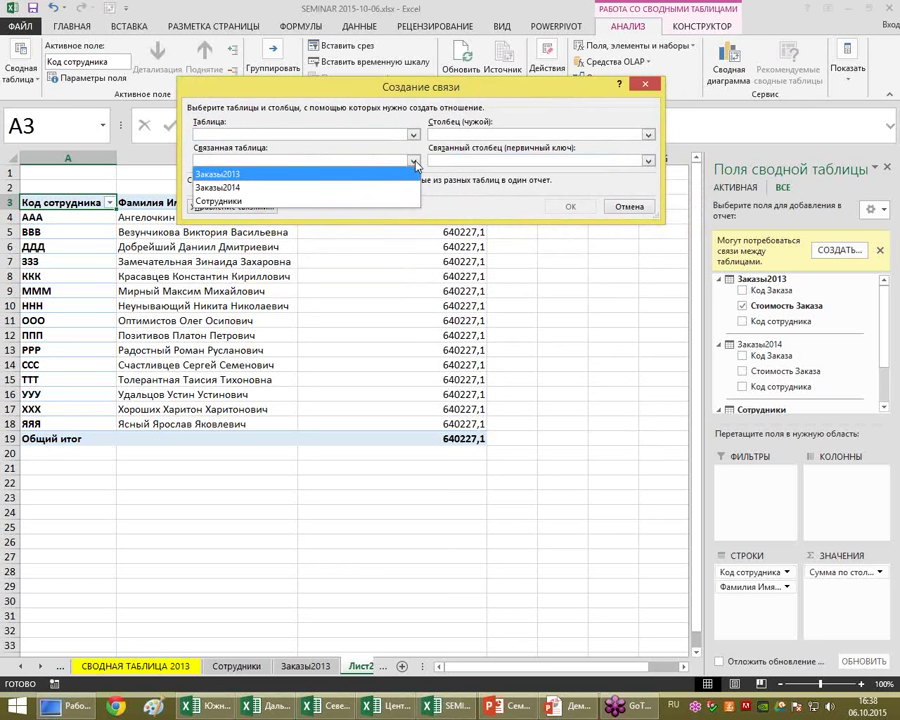
left_click(266, 202)
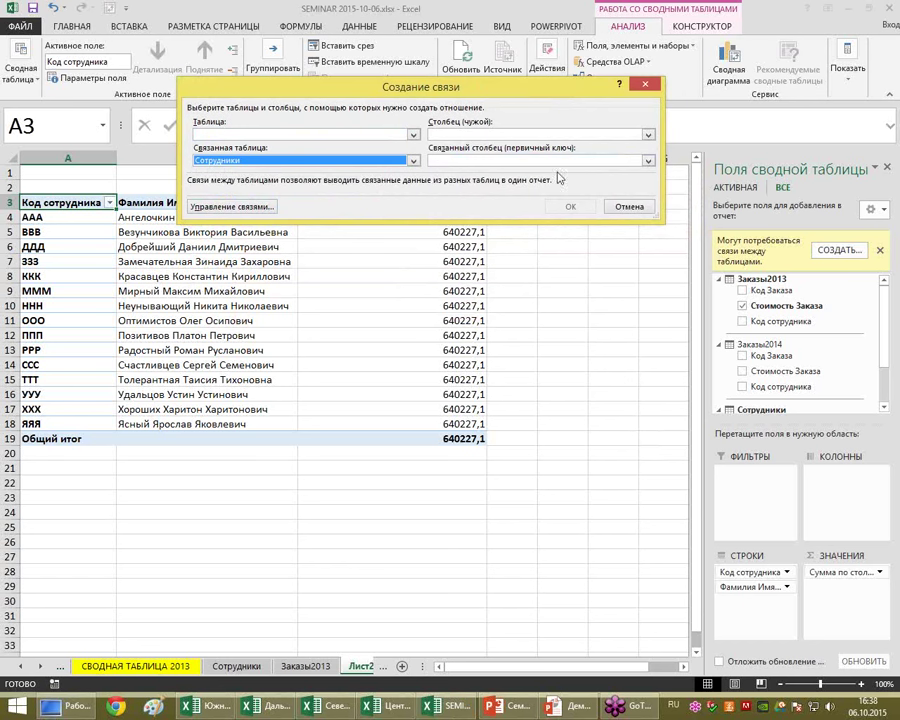
left_click(648, 161)
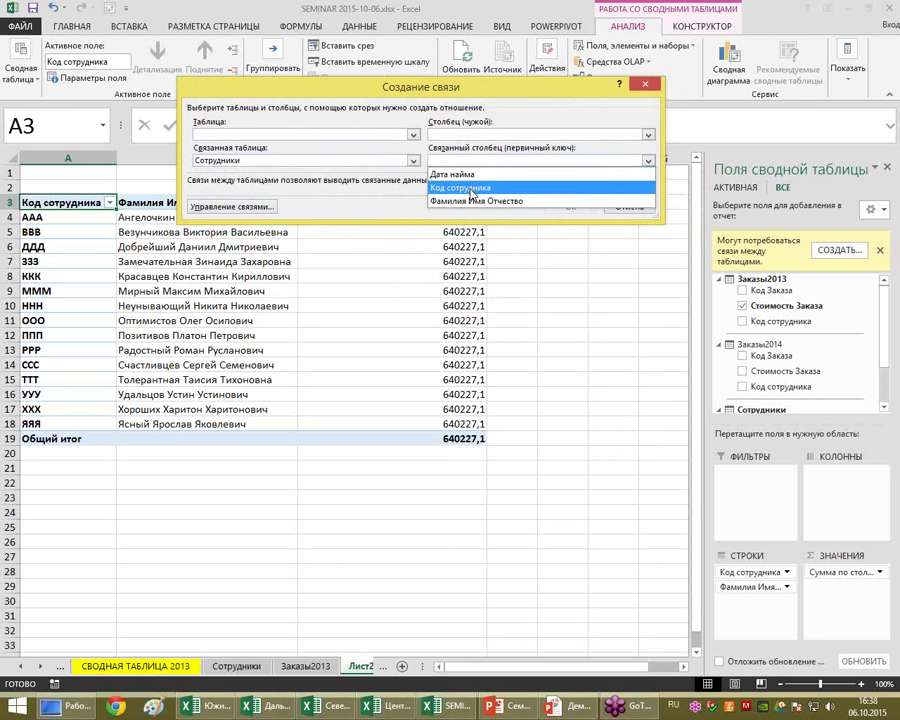
left_click(472, 189)
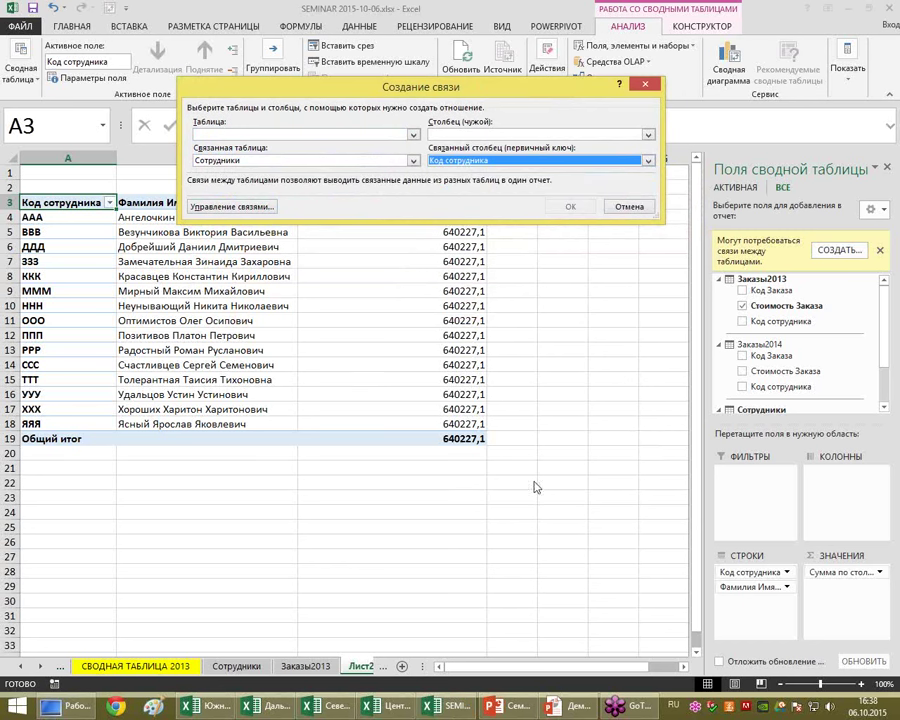
left_click(412, 135)
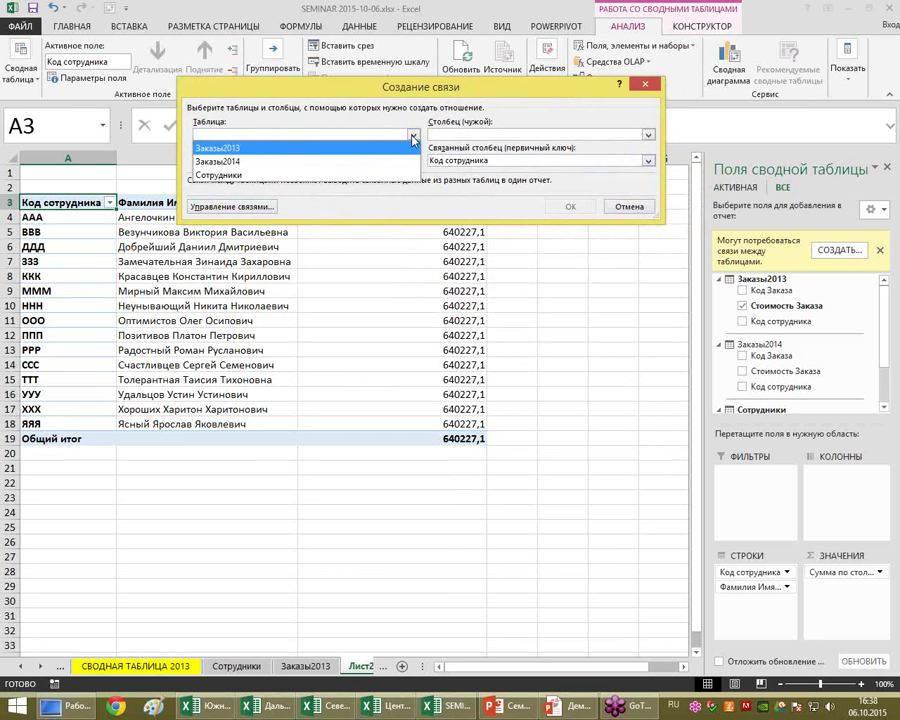
left_click(281, 150)
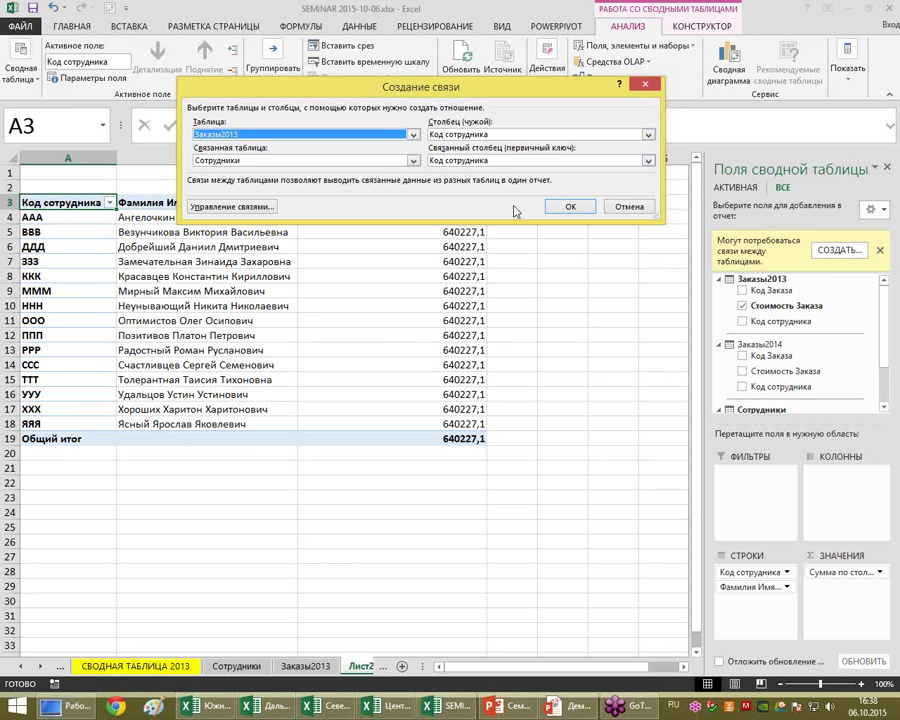
left_click(571, 208)
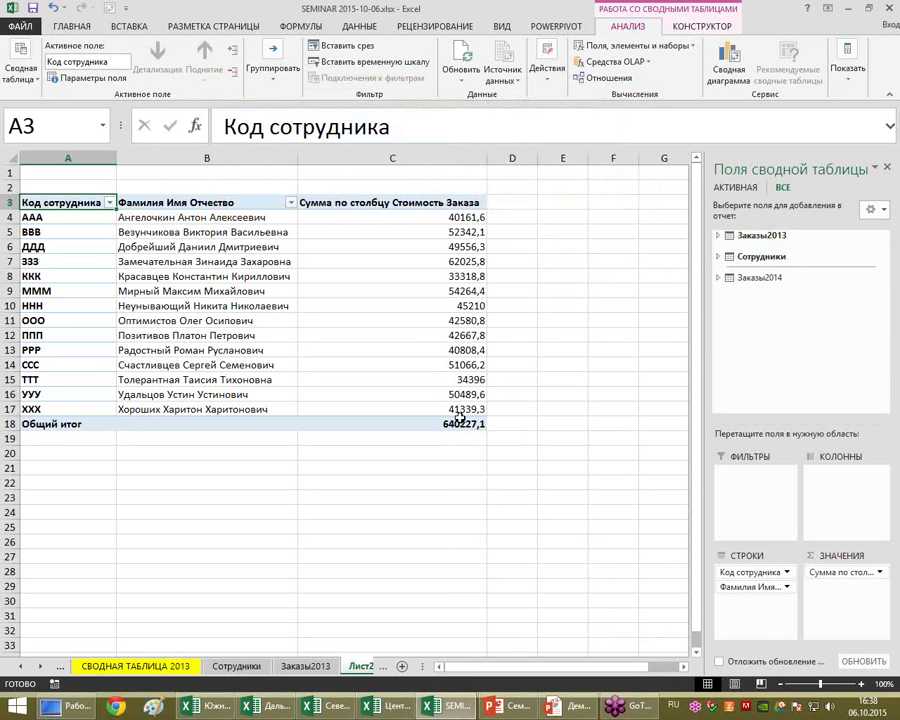
mouse_move(459, 424)
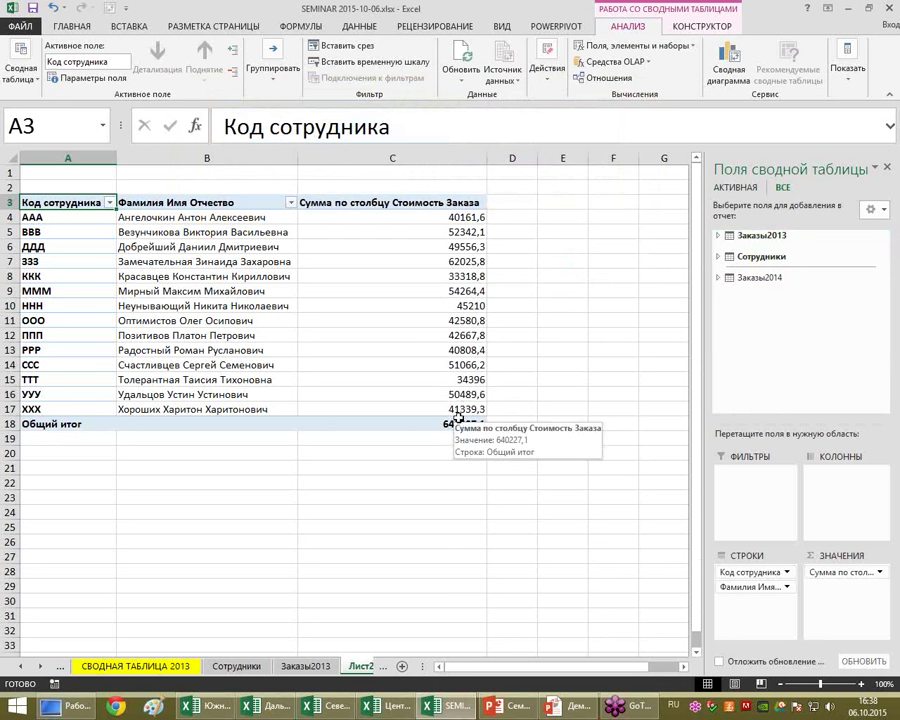
Rename the C3 value header to 'Заказы 2013' and autofit column C.
left_click(445, 197)
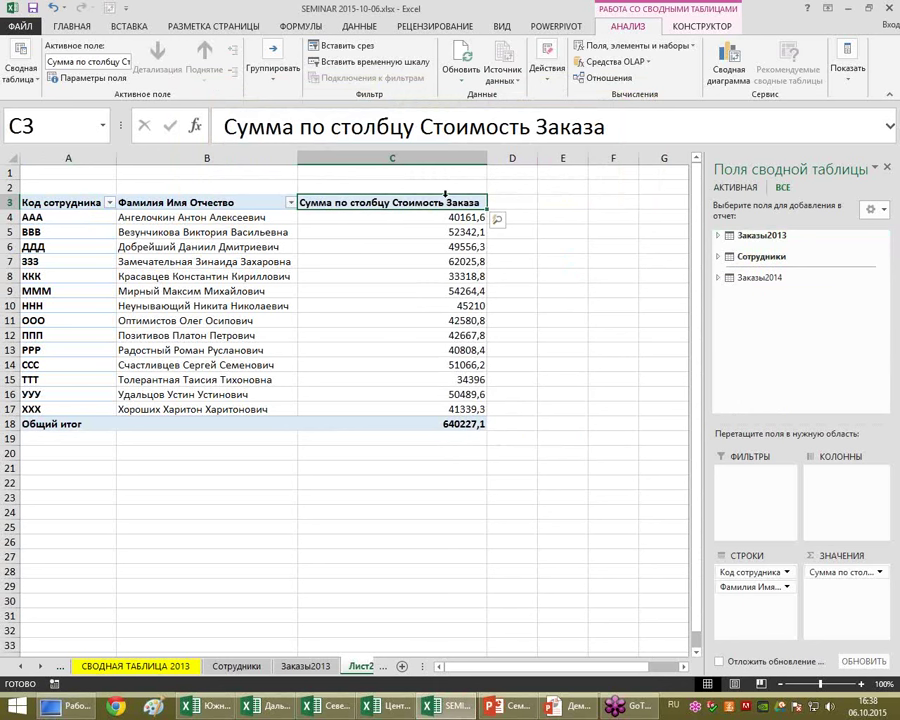
type("Заказы 2013")
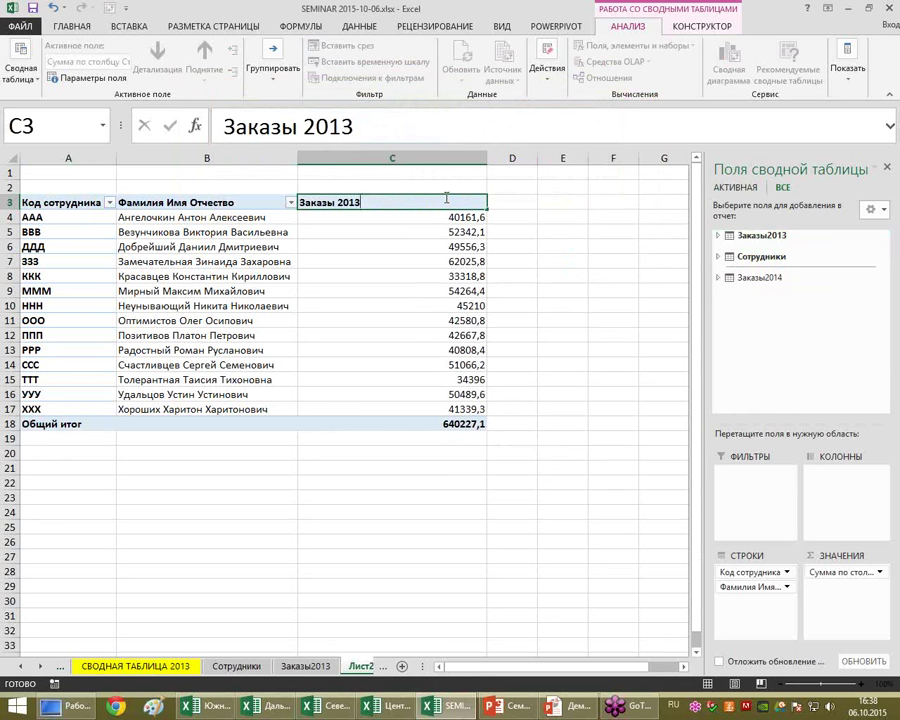
key("Return")
double_click(488, 158)
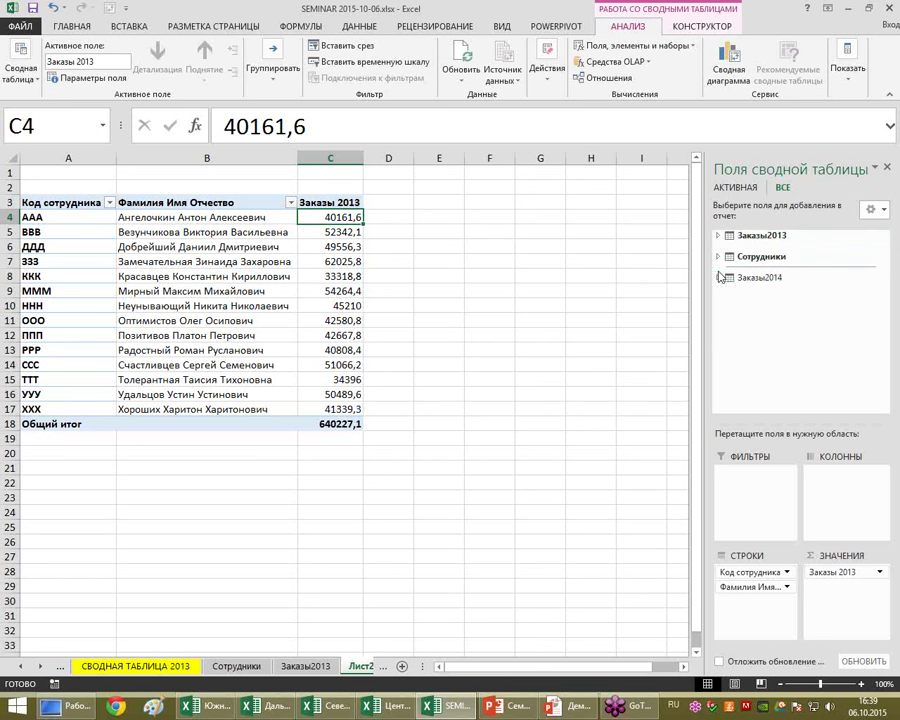
Add Заказы2014's order values to the pivot and relate Заказы2014 to Сотрудники on Код сотрудника.
left_click(718, 279)
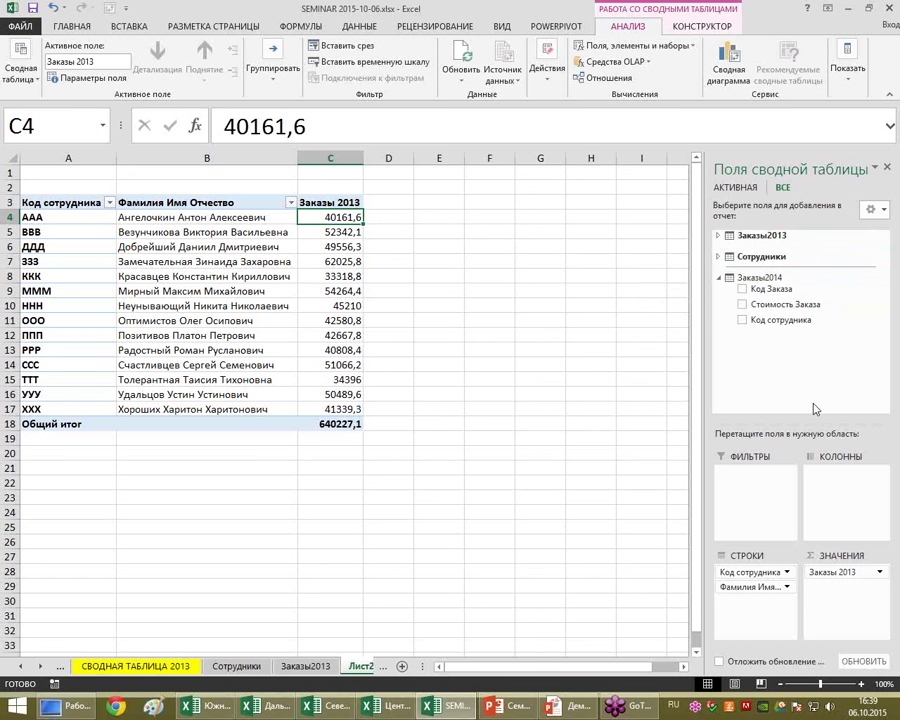
left_click_drag(770, 304, 758, 508)
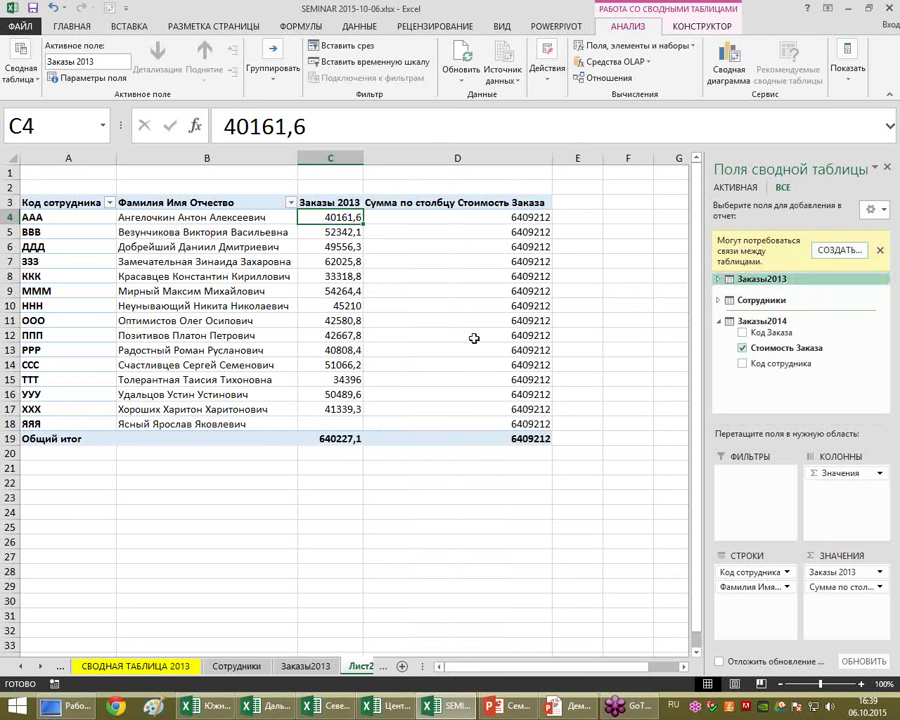
left_click(838, 250)
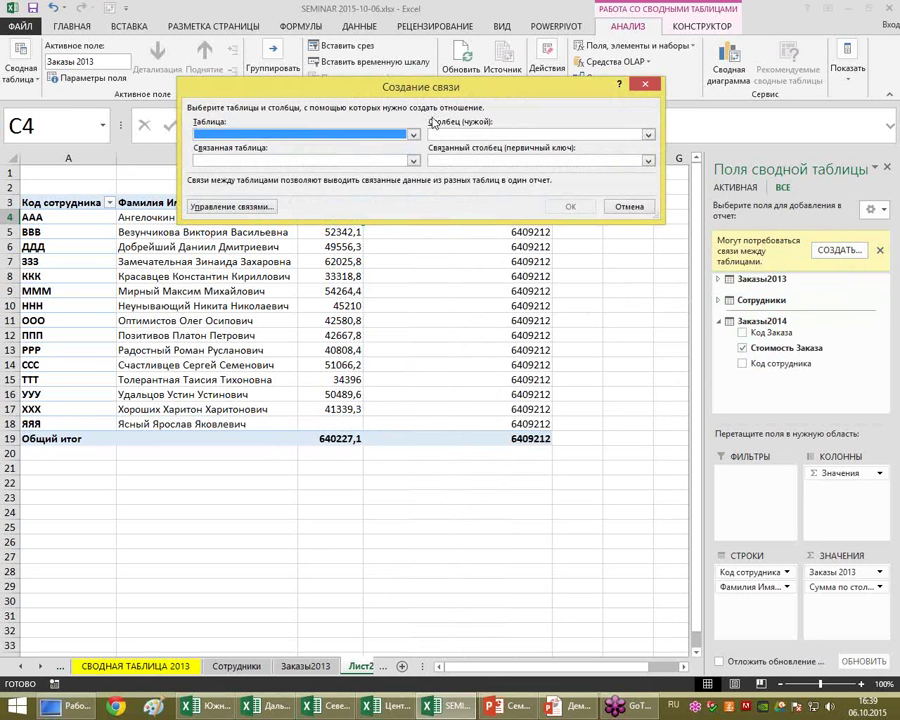
left_click(413, 160)
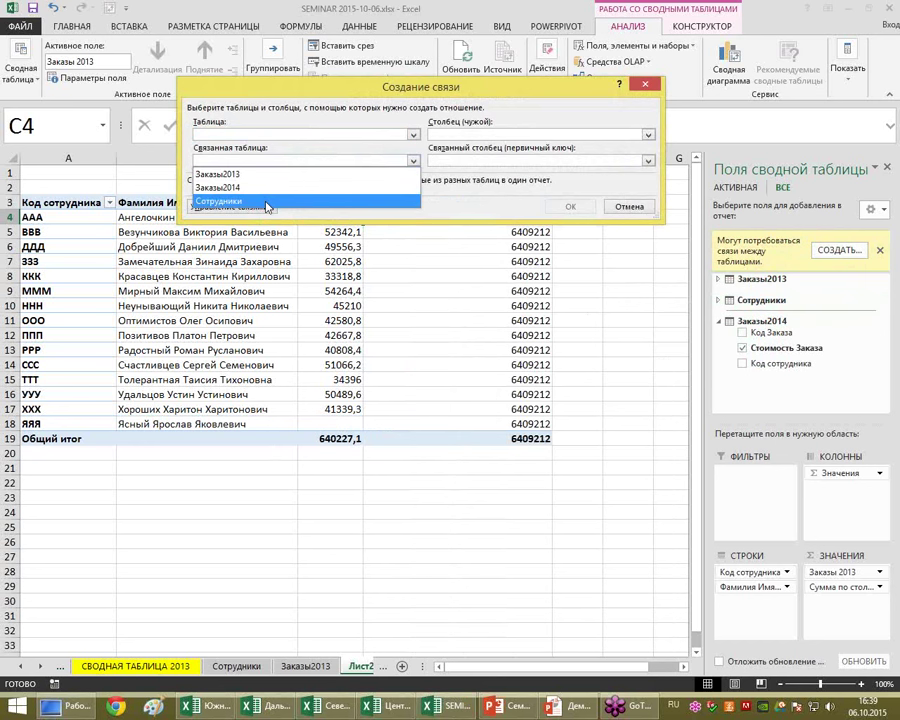
left_click(280, 201)
left_click(648, 160)
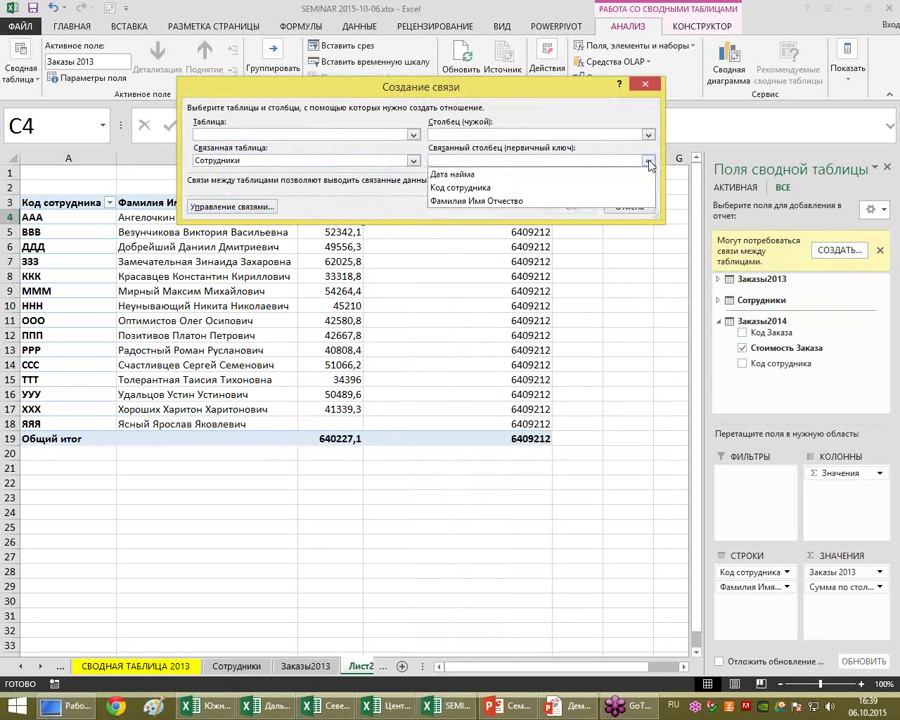
left_click(575, 188)
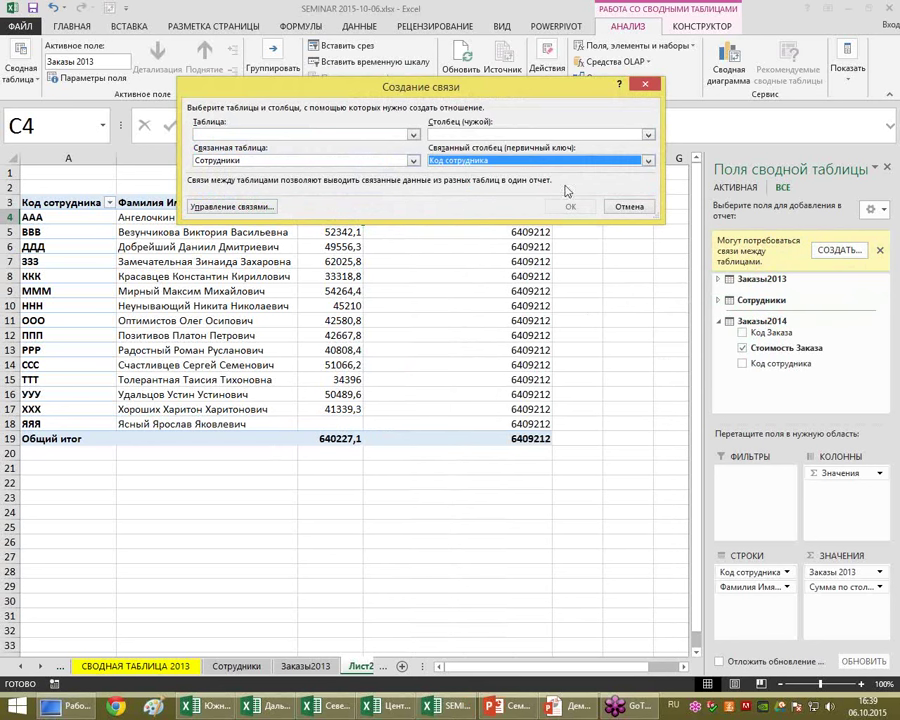
left_click(414, 136)
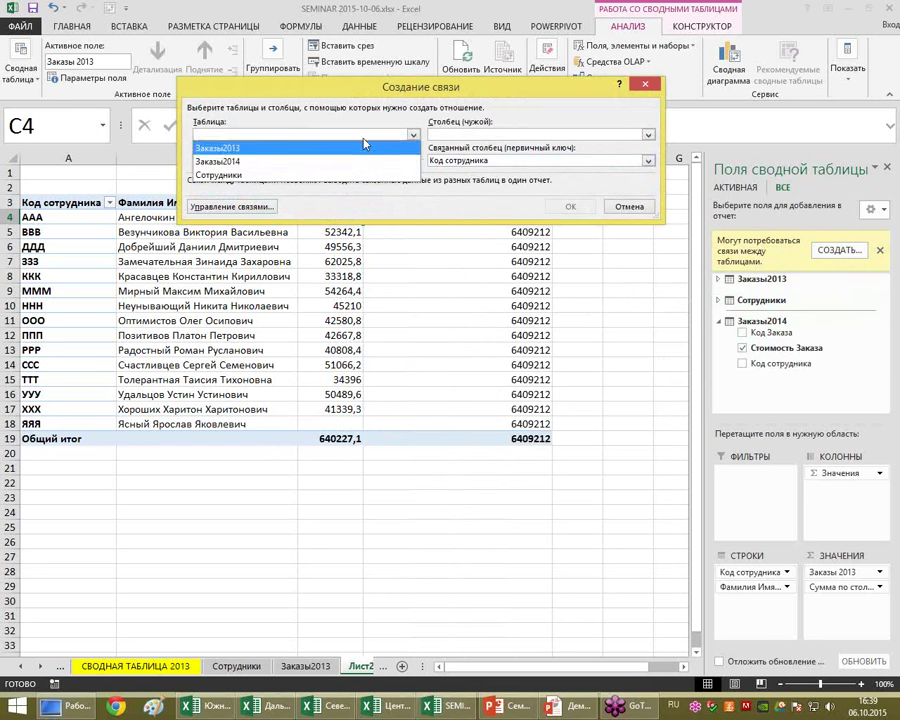
left_click(290, 164)
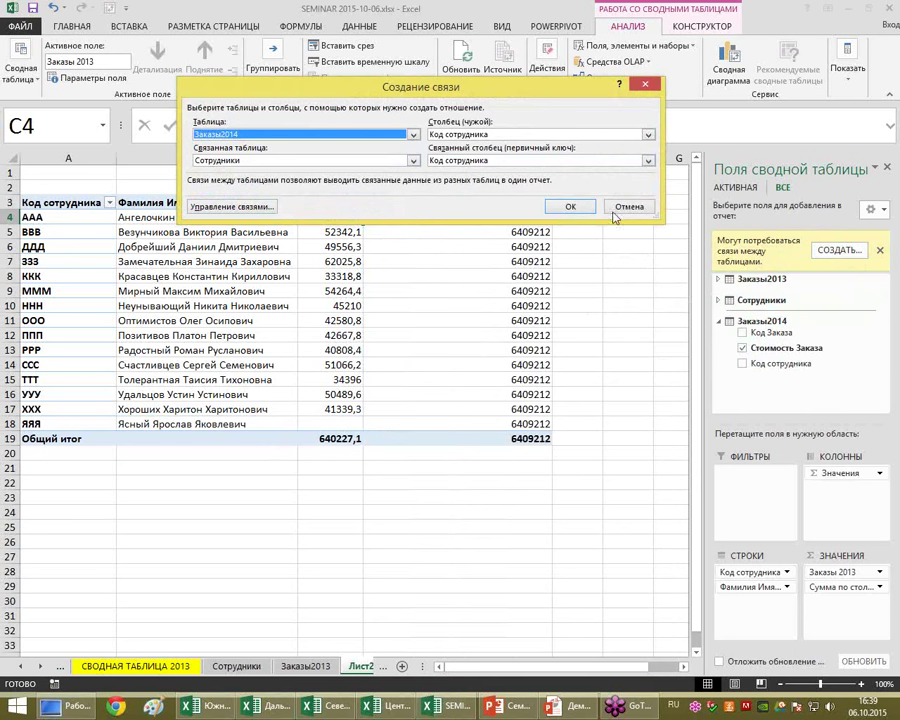
left_click(572, 206)
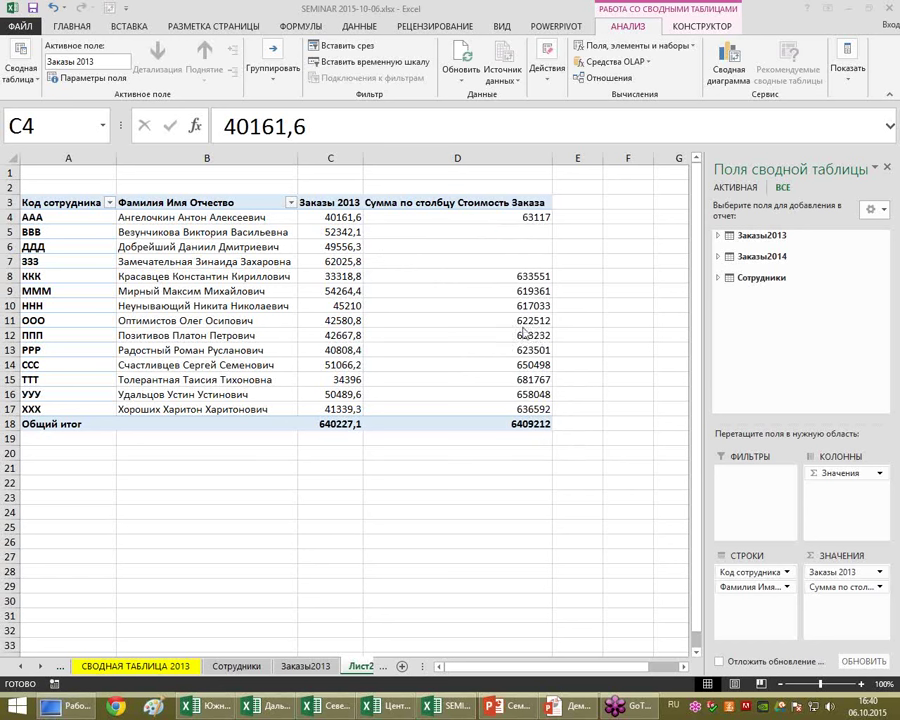
Change the D3 header from 'Сумма по столбцу Стоимость Заказа' to 'Заказы 2014'.
left_click(458, 203)
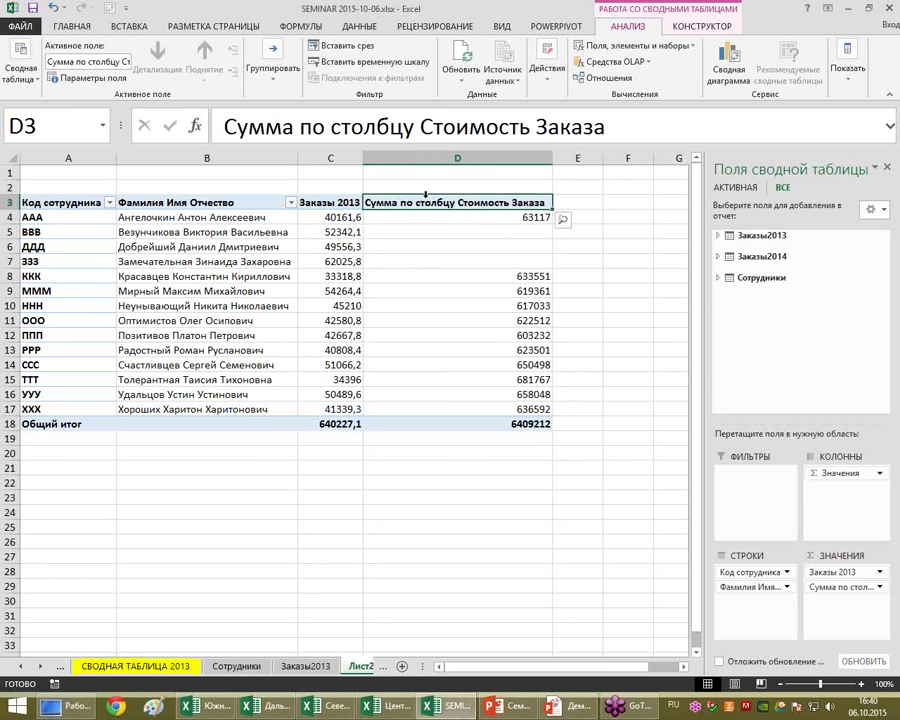
left_click_drag(535, 127, 222, 127)
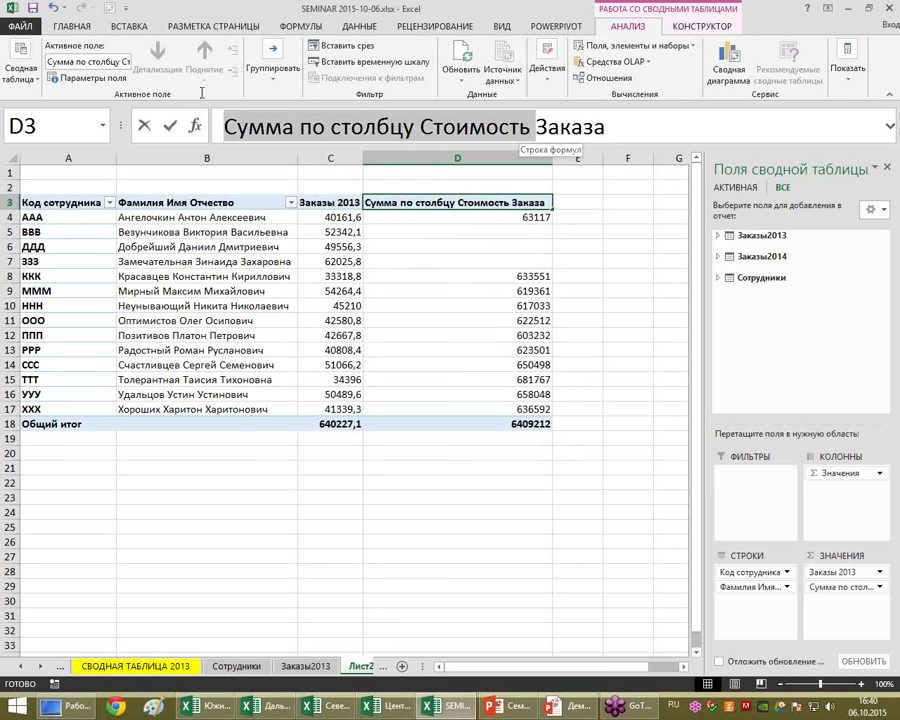
key("BackSpace")
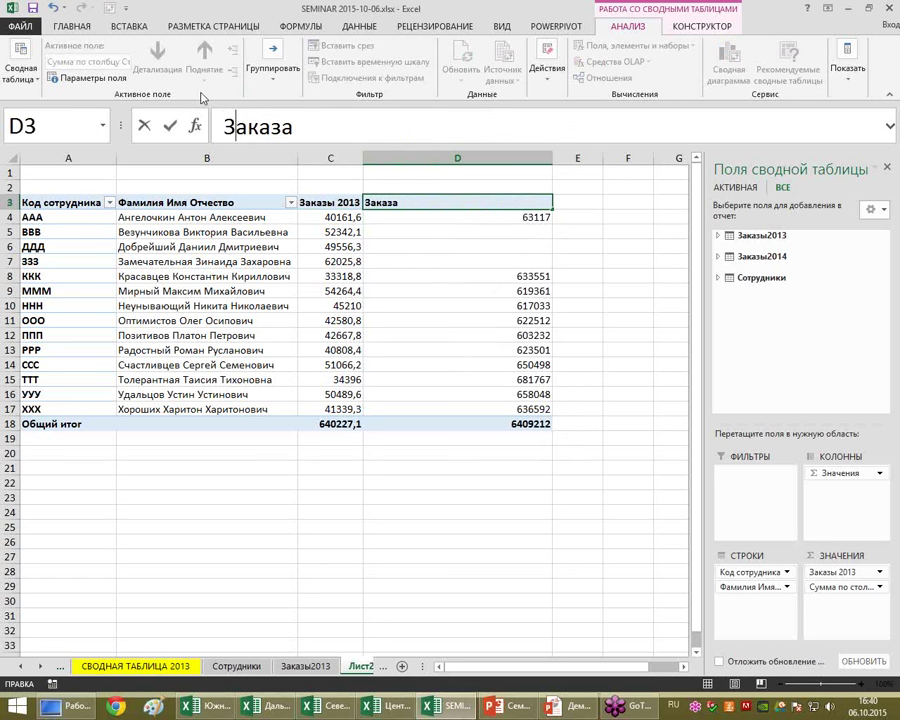
key("BackSpace")
type("ы 2014")
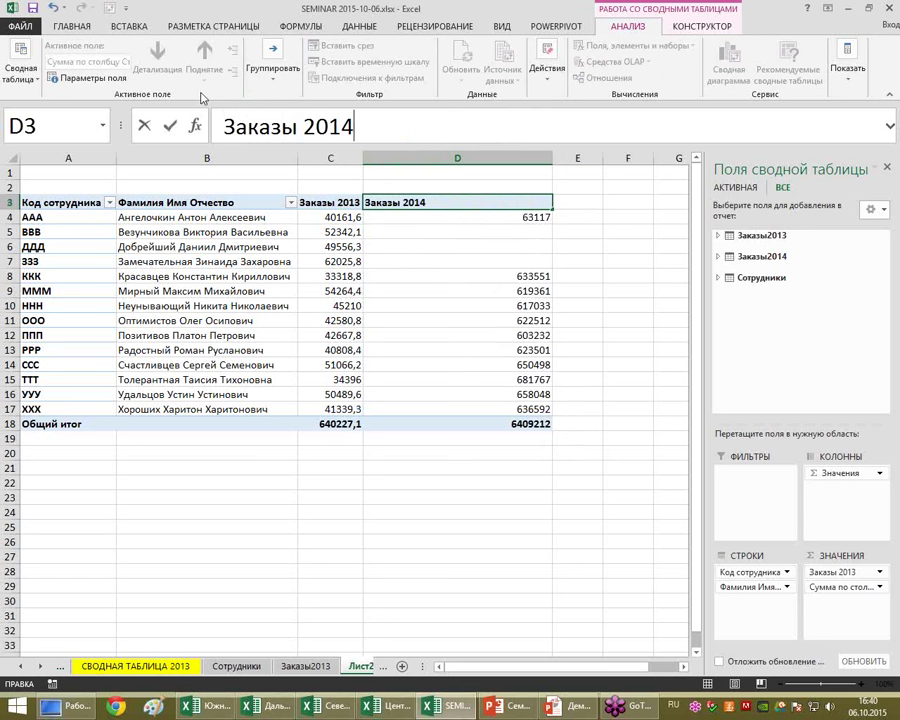
key("Return")
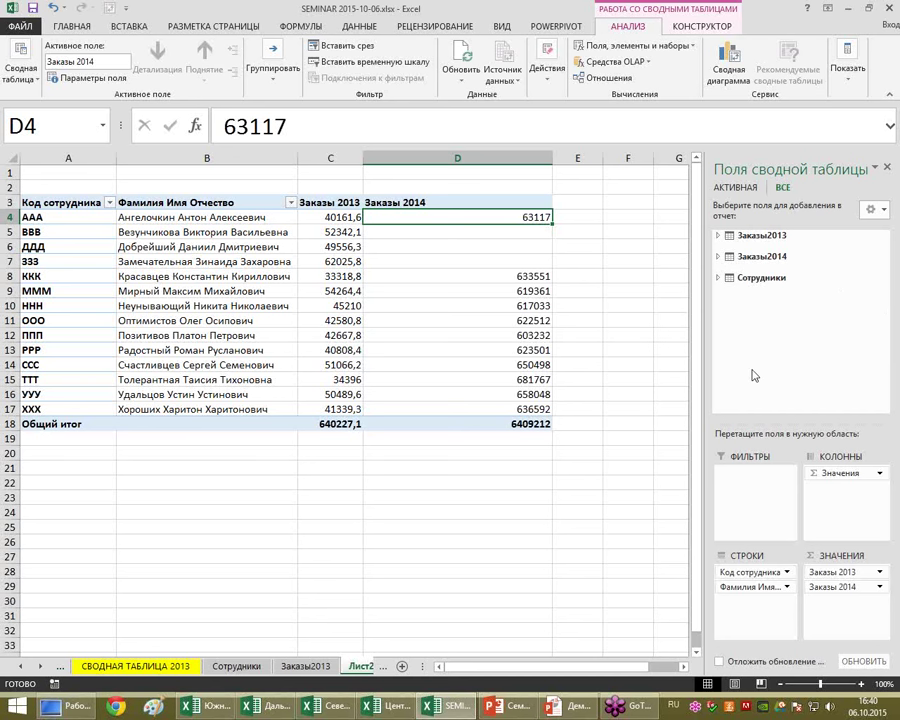
Autofit column D, refresh the pivot table and open the list of table relationships.
double_click(552, 158)
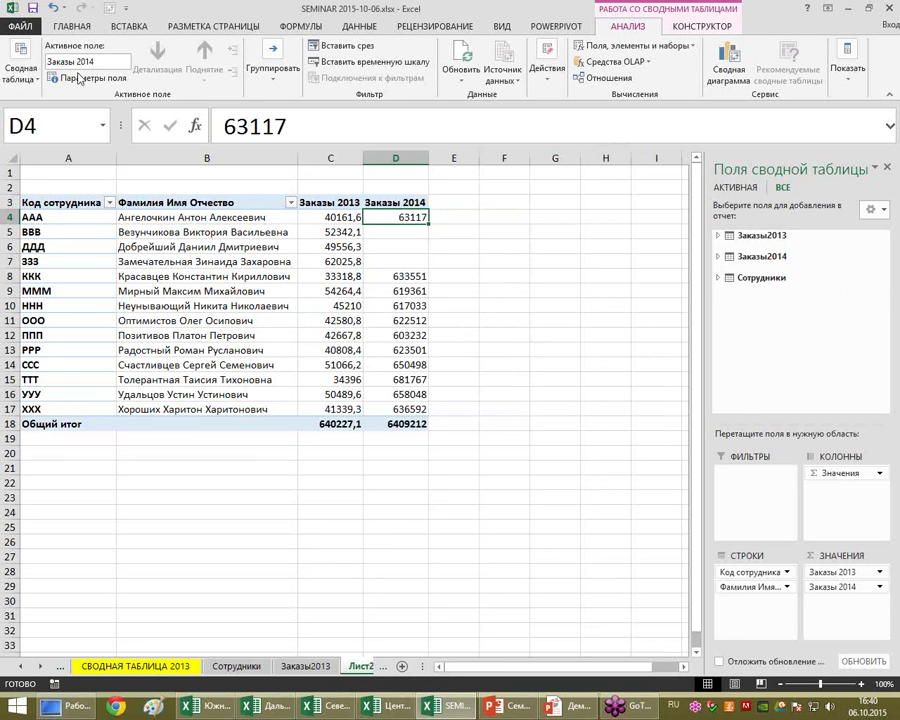
right_click(315, 243)
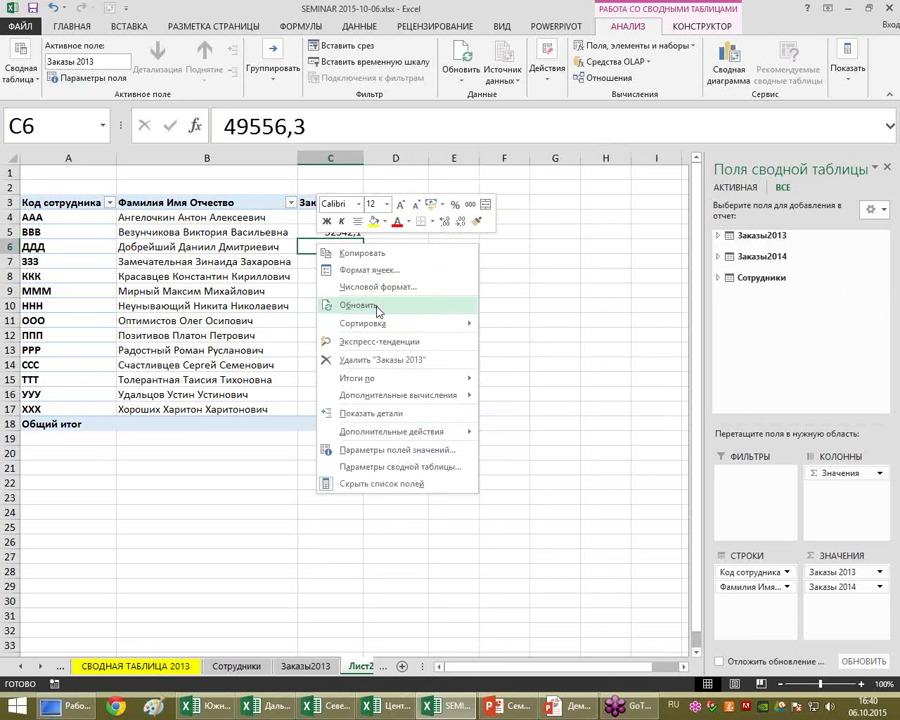
left_click(376, 308)
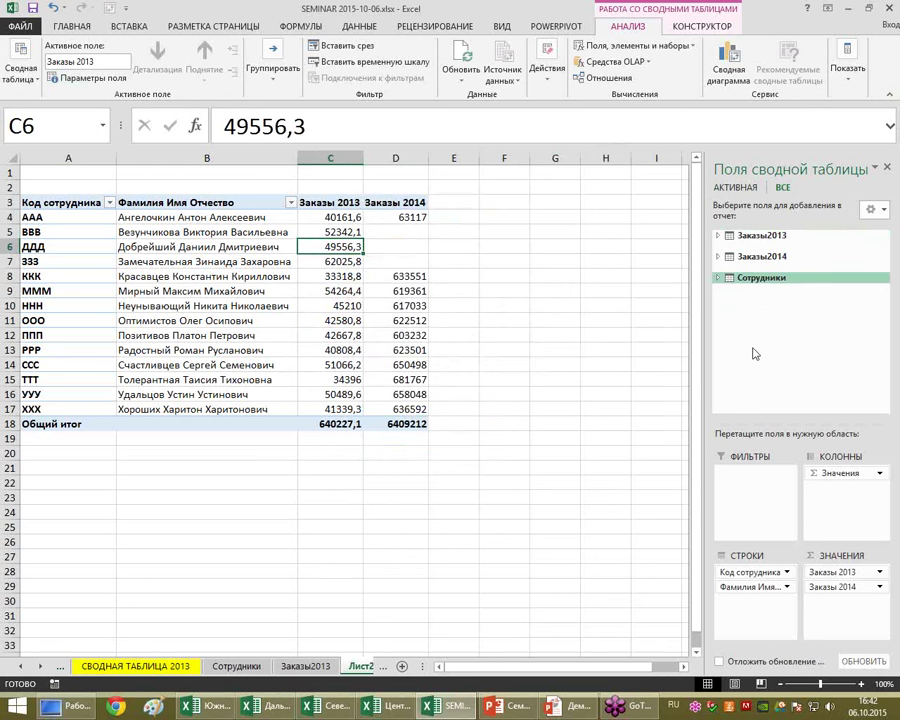
left_click(385, 304)
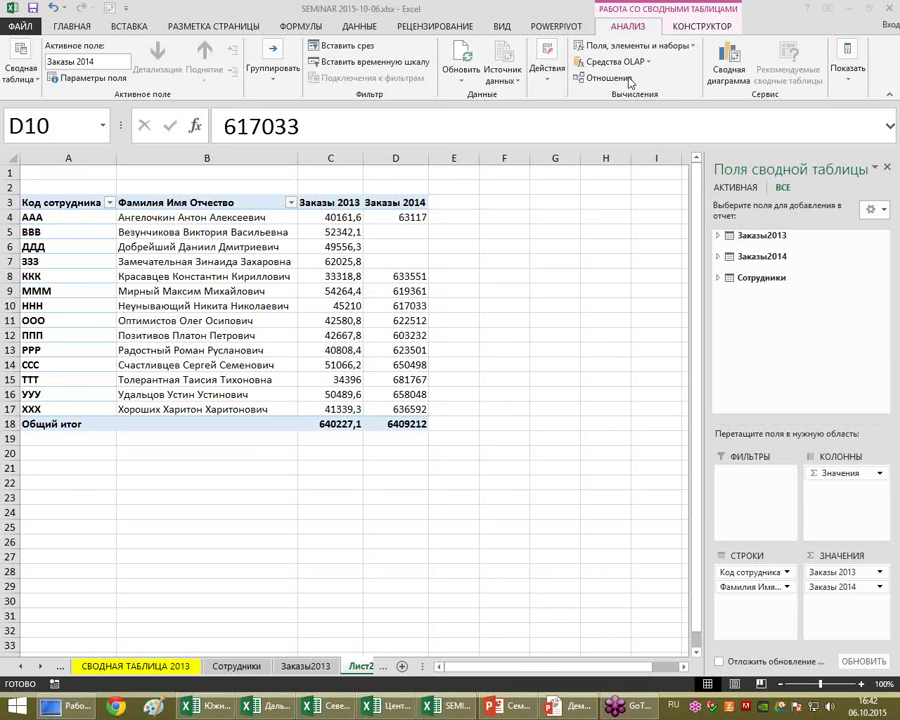
left_click(629, 79)
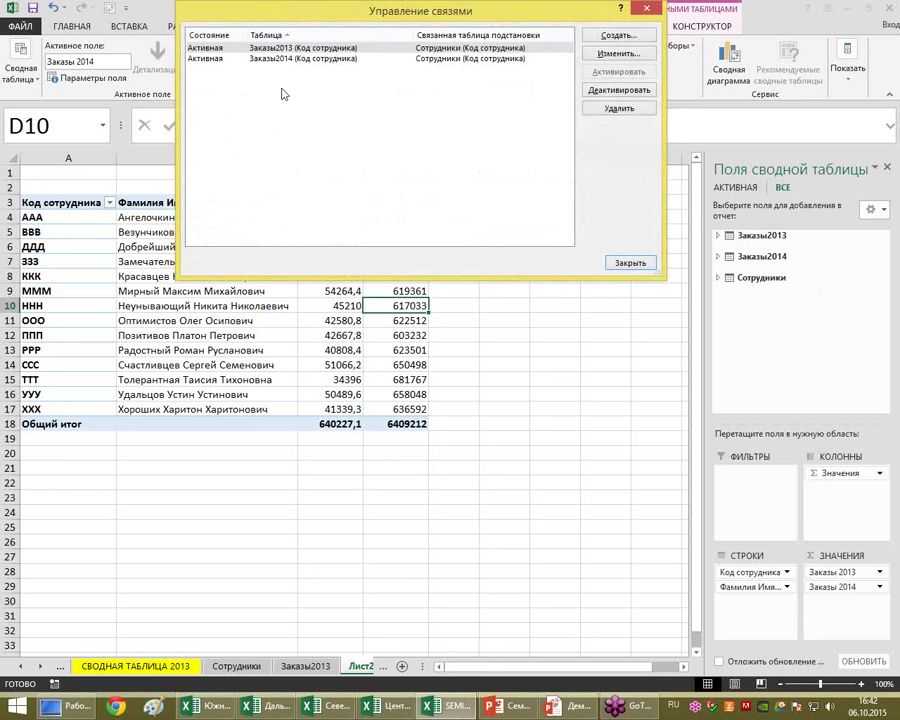
mouse_move(392, 11)
left_mouse_down()
mouse_move(236, 68)
mouse_move(254, 58)
left_mouse_up()
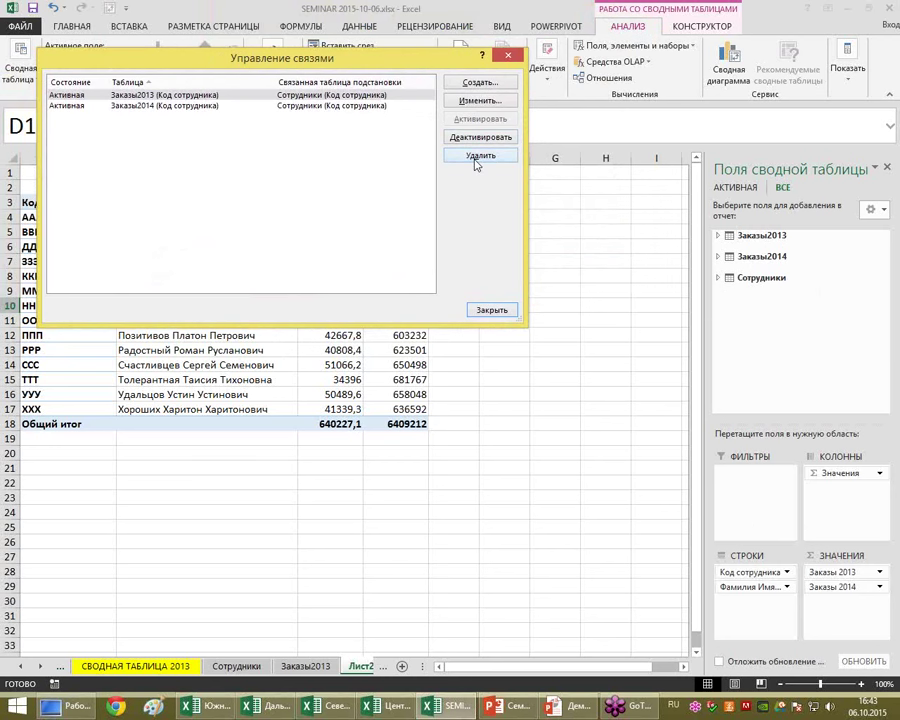
left_click(476, 100)
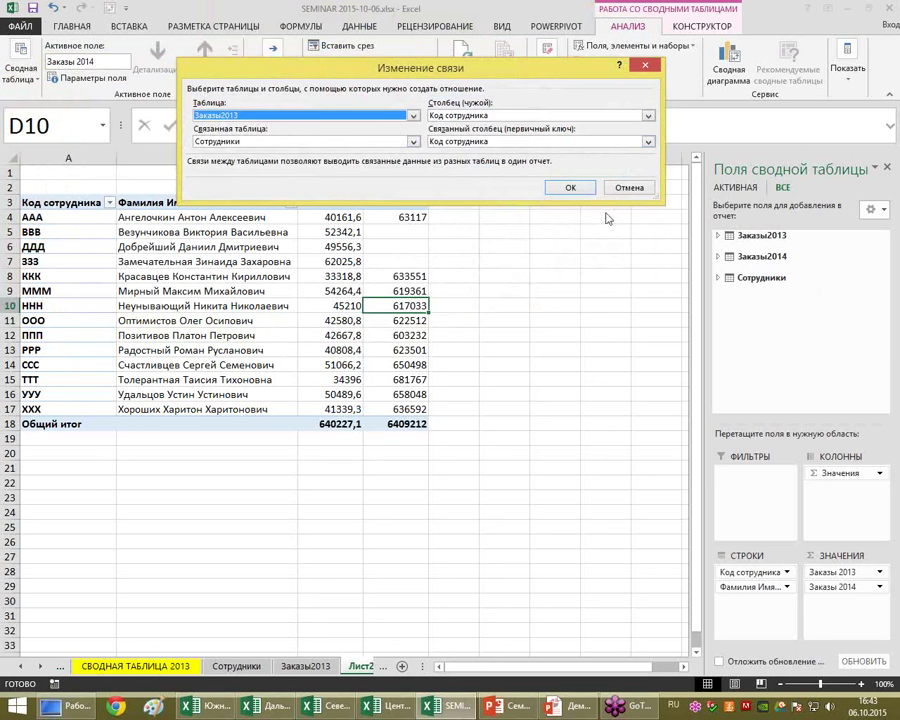
left_click(625, 189)
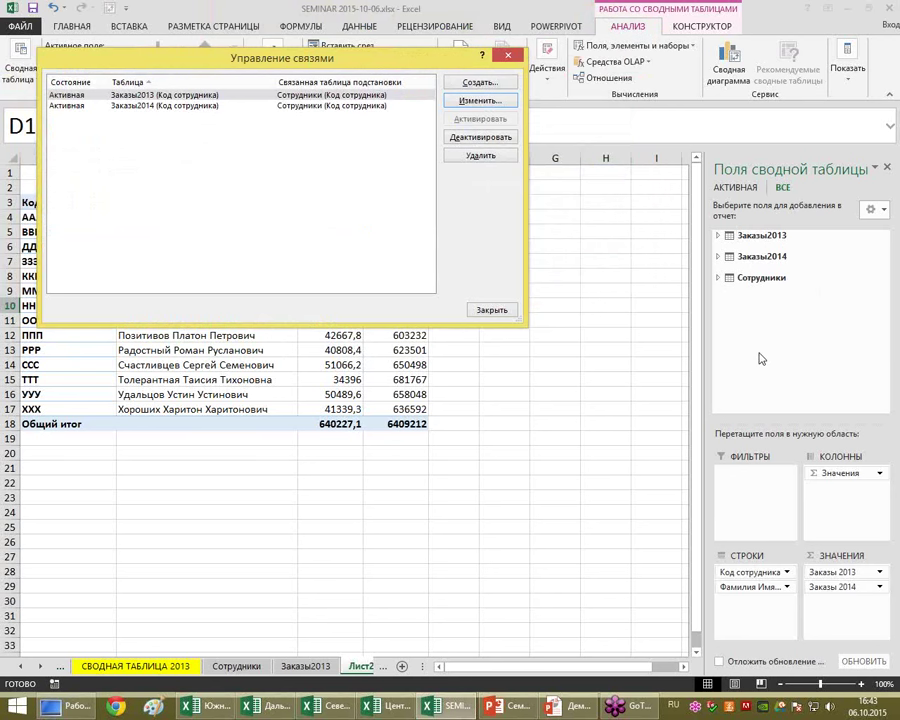
left_click(478, 83)
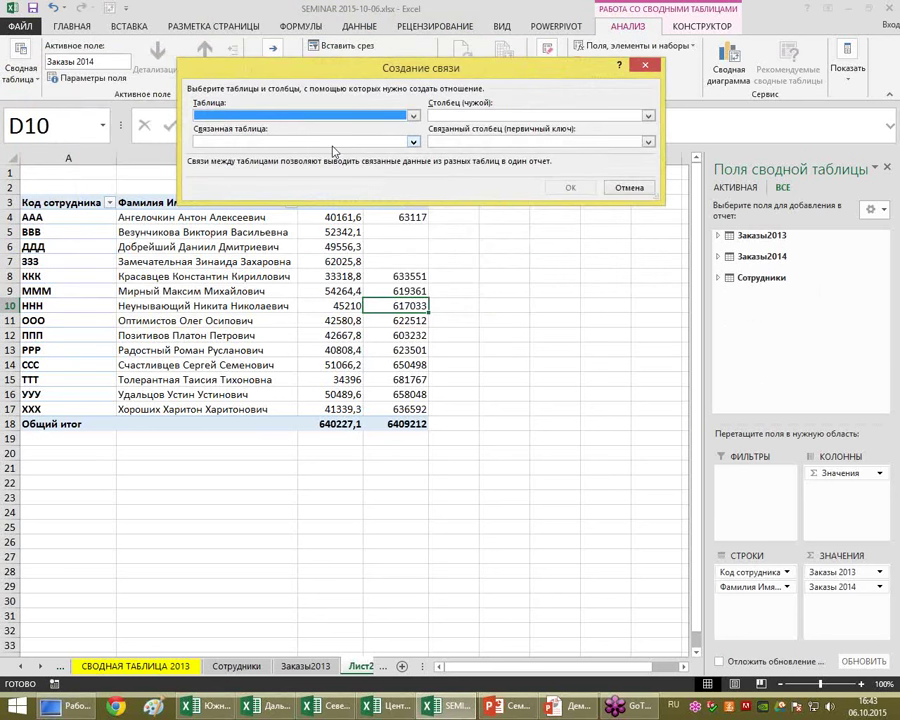
left_click(638, 192)
left_click(514, 53)
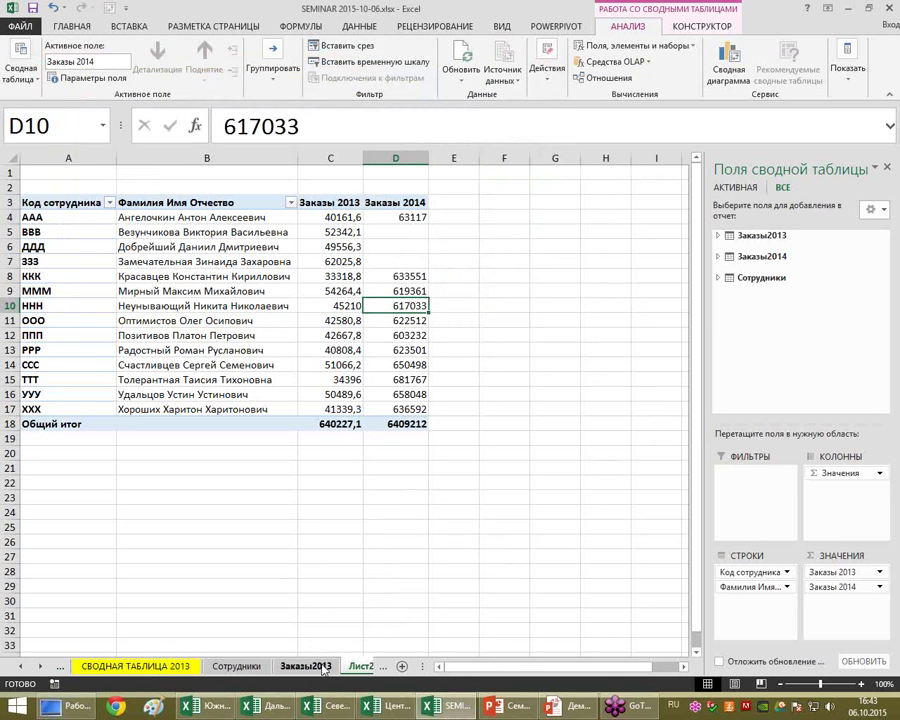
On the Заказы2013 sheet, jump to the last order in the Код Заказа column.
left_click(310, 666)
scroll(307, 591, "down", 5)
left_click(49, 354)
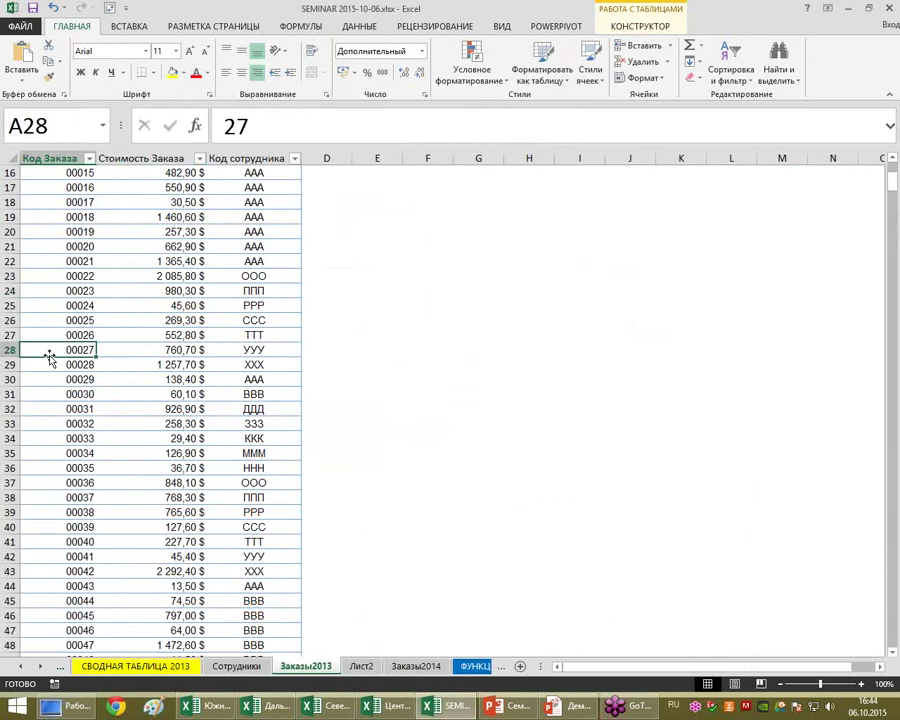
key("ctrl+Down")
scroll(58, 456, "down", 2)
scroll(66, 485, "down", 1)
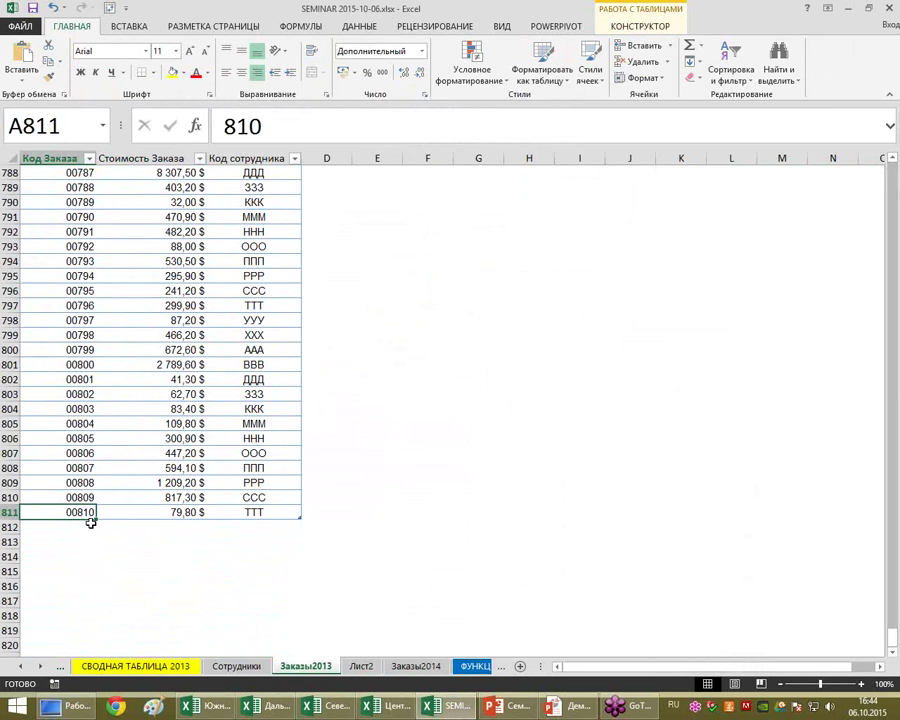
Add order 811 costing 558888888 for employee ТТТ as the new last row.
left_click(91, 522)
type("811")
key("Tab")
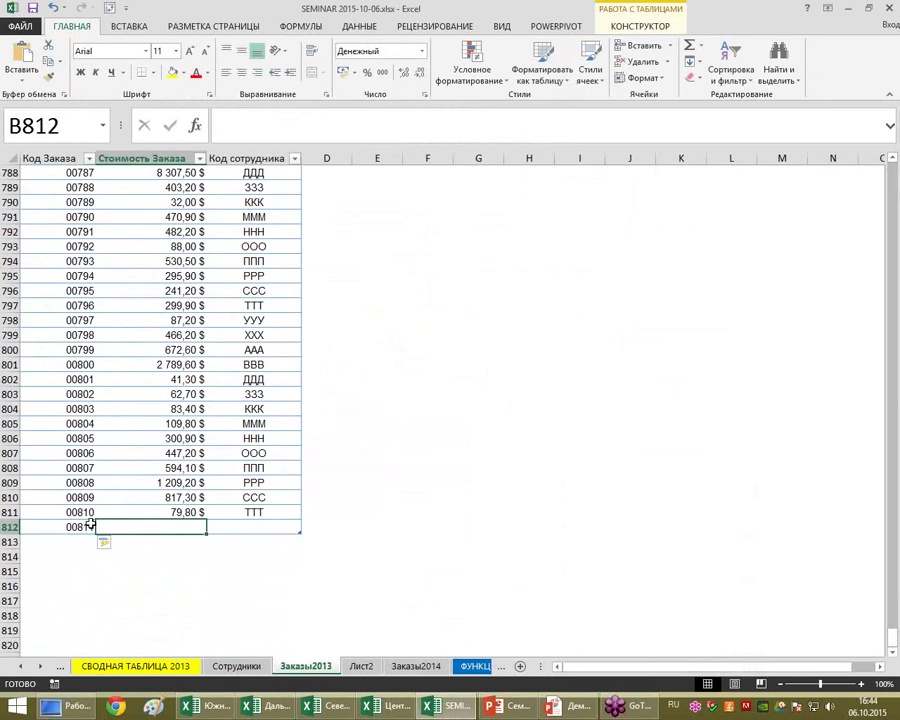
type("55888")
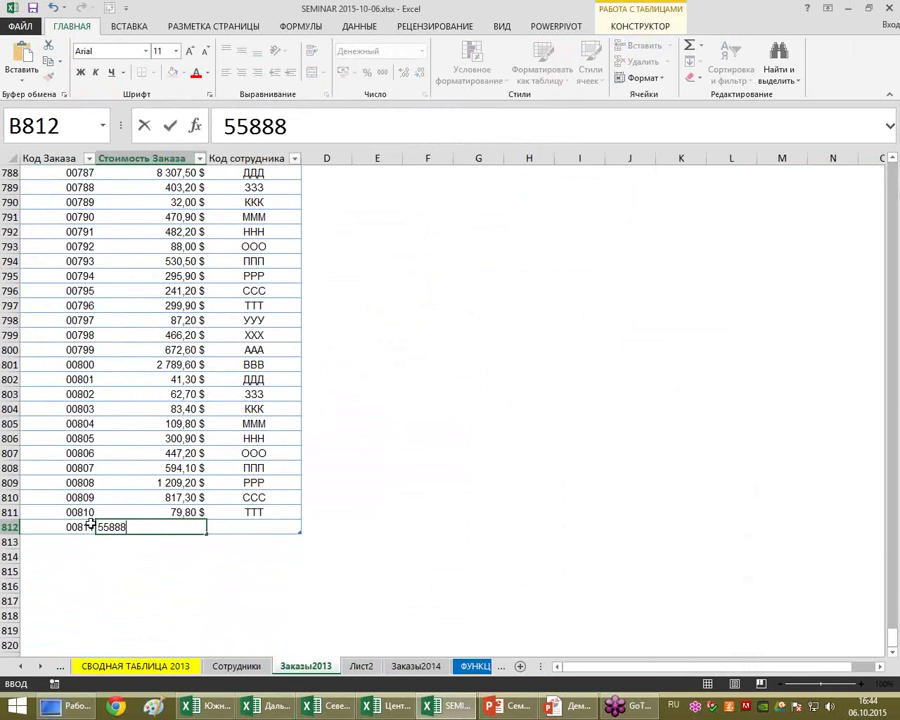
type("88888")
key("BackSpace")
key("Tab")
key("ctrl+d")
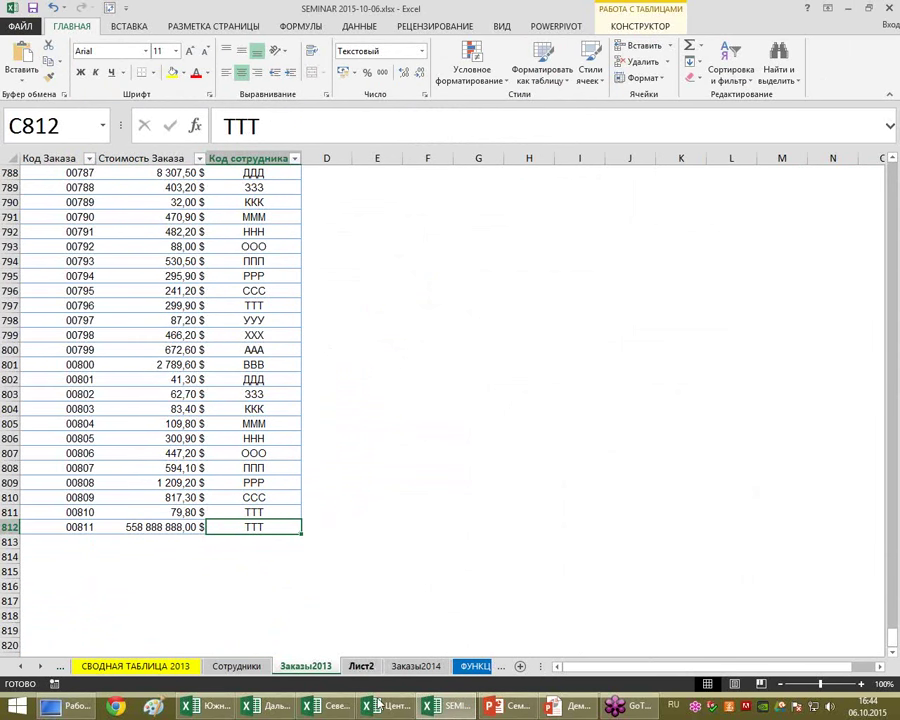
left_click(361, 666)
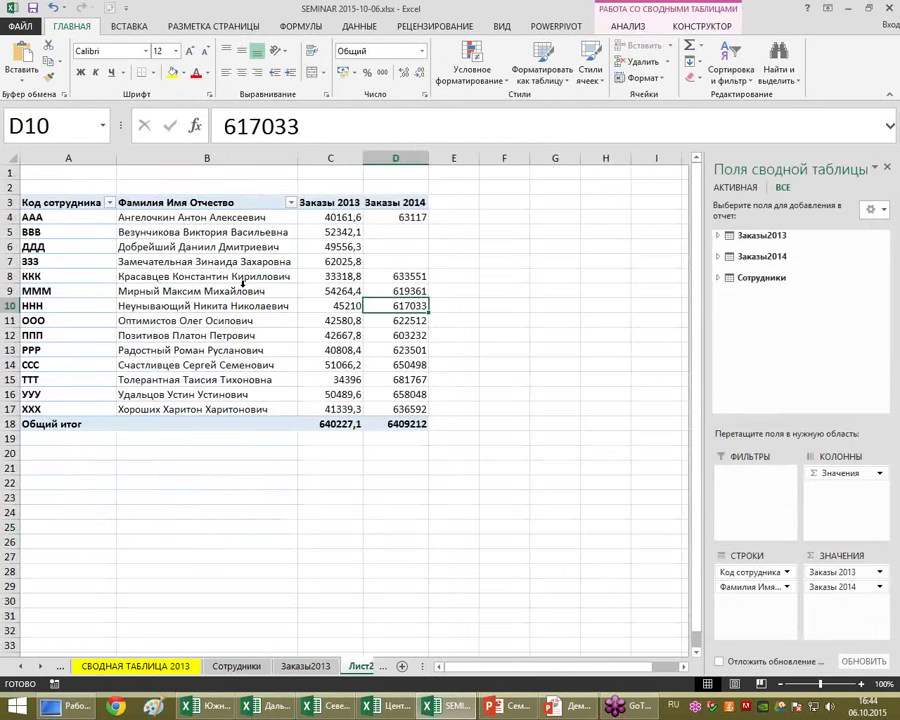
Refresh the Лист2 pivot so the 2013 totals include the new ТТТ order.
left_click(246, 290)
right_click(246, 288)
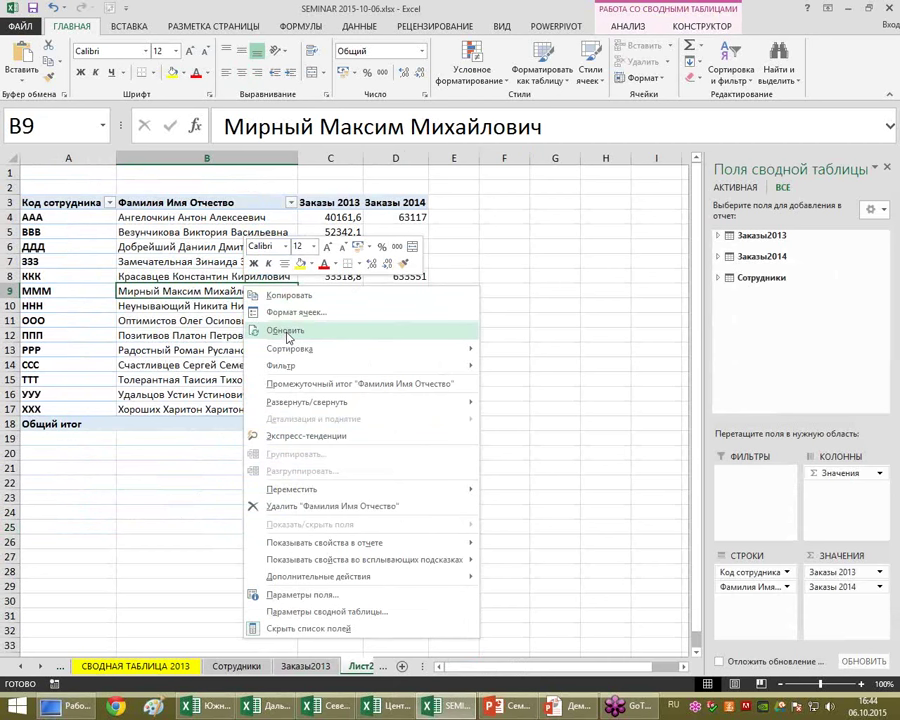
key("Escape")
left_click(318, 668)
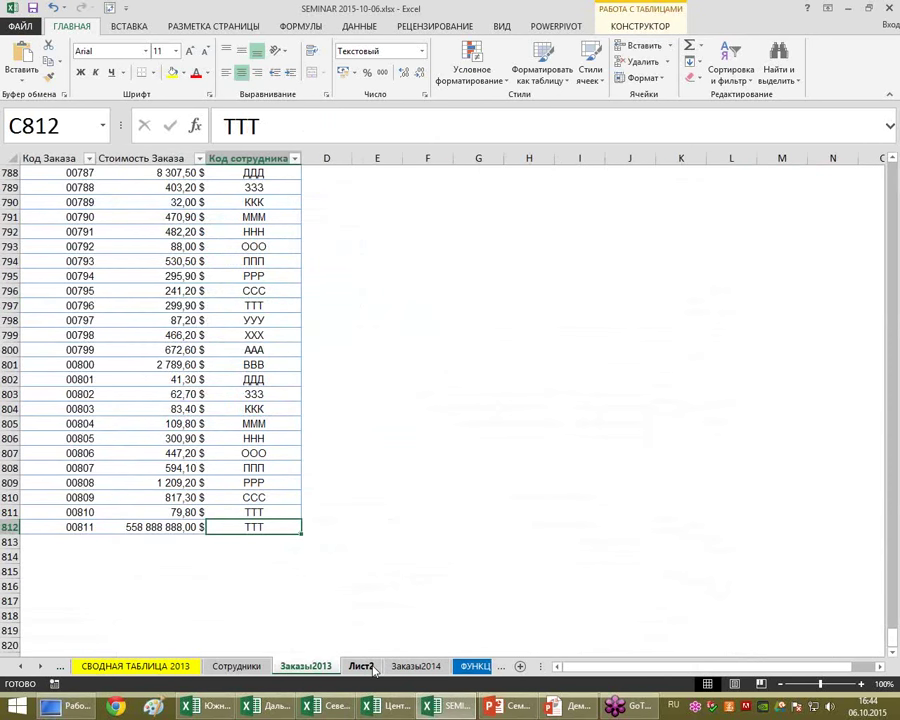
left_click(370, 667)
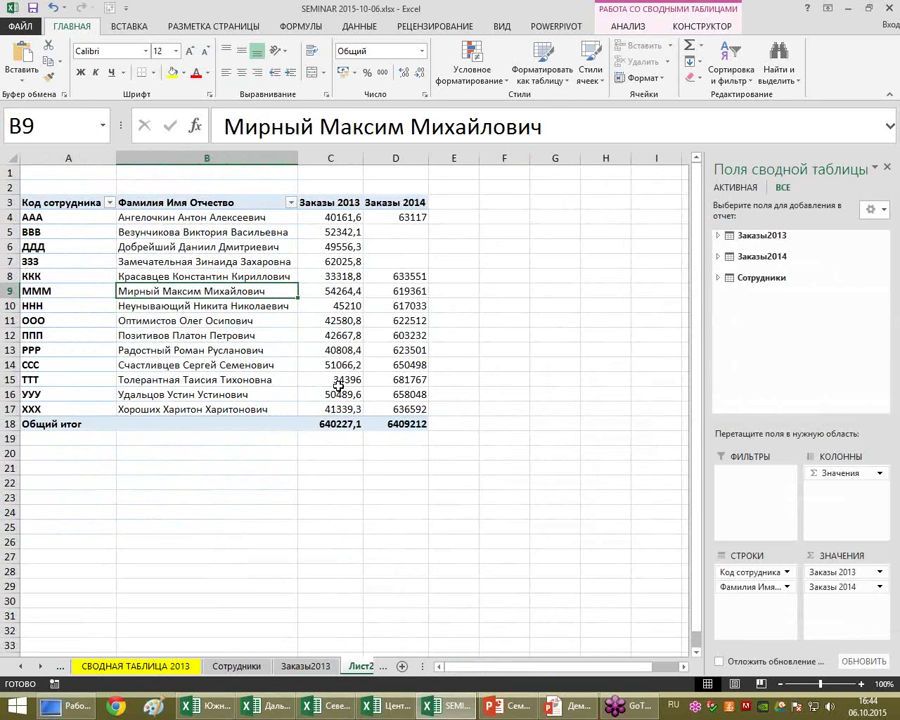
right_click(327, 320)
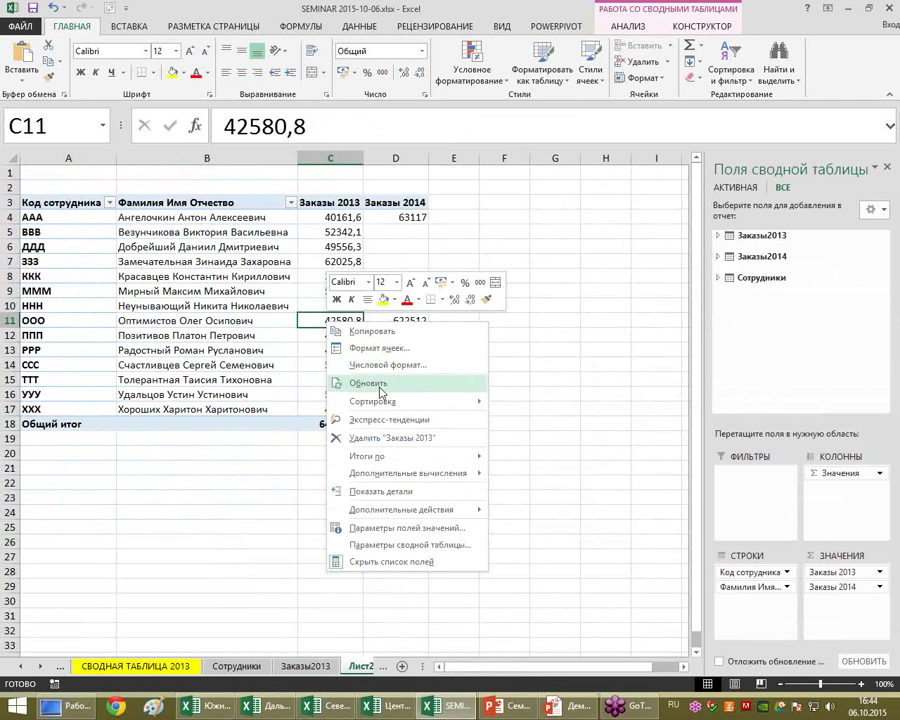
left_click(380, 384)
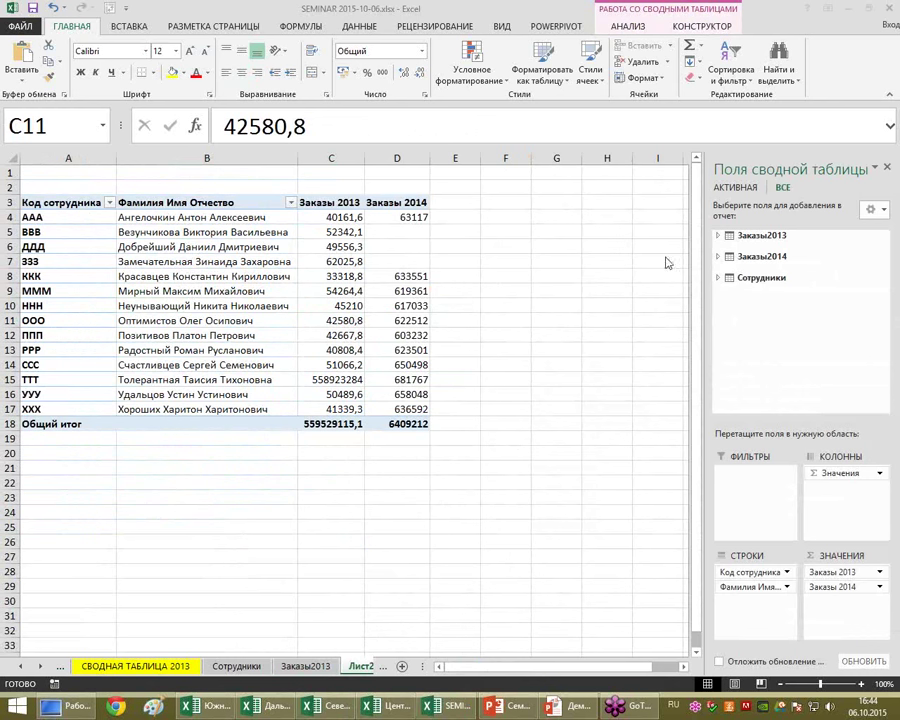
Add Заказы2014's Код Заказа field to the pivot values.
left_click(718, 256)
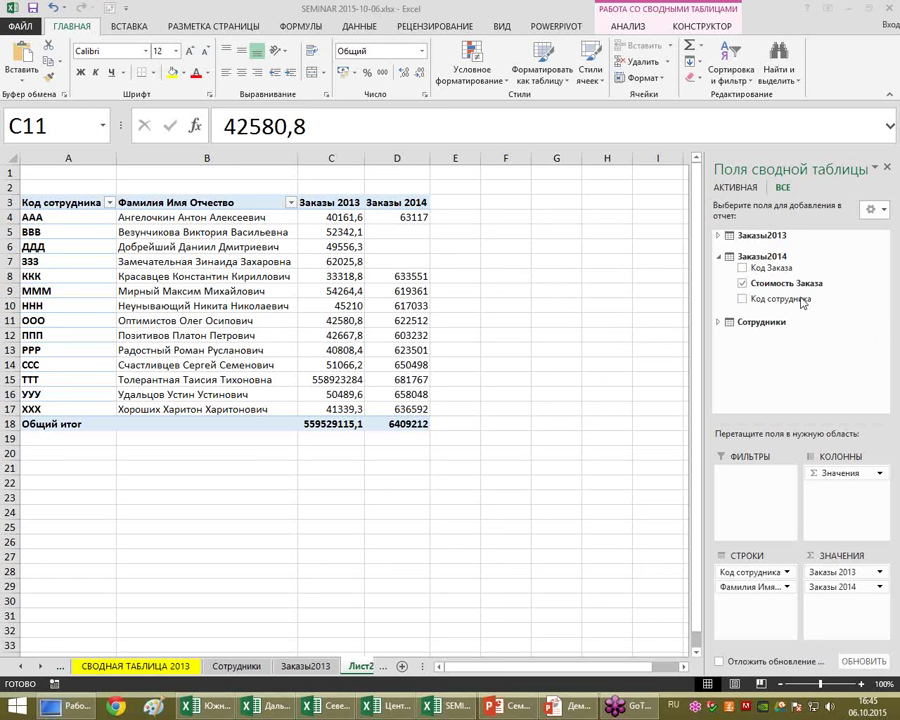
left_click_drag(783, 276, 855, 605)
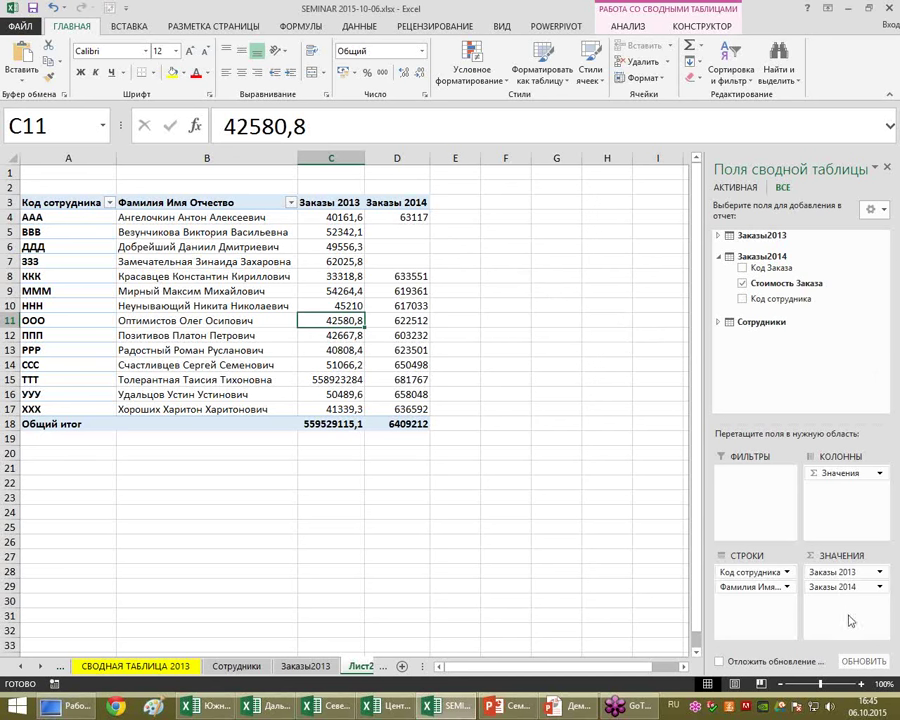
mouse_move(760, 268)
left_mouse_down()
mouse_move(836, 615)
mouse_move(838, 605)
left_mouse_up()
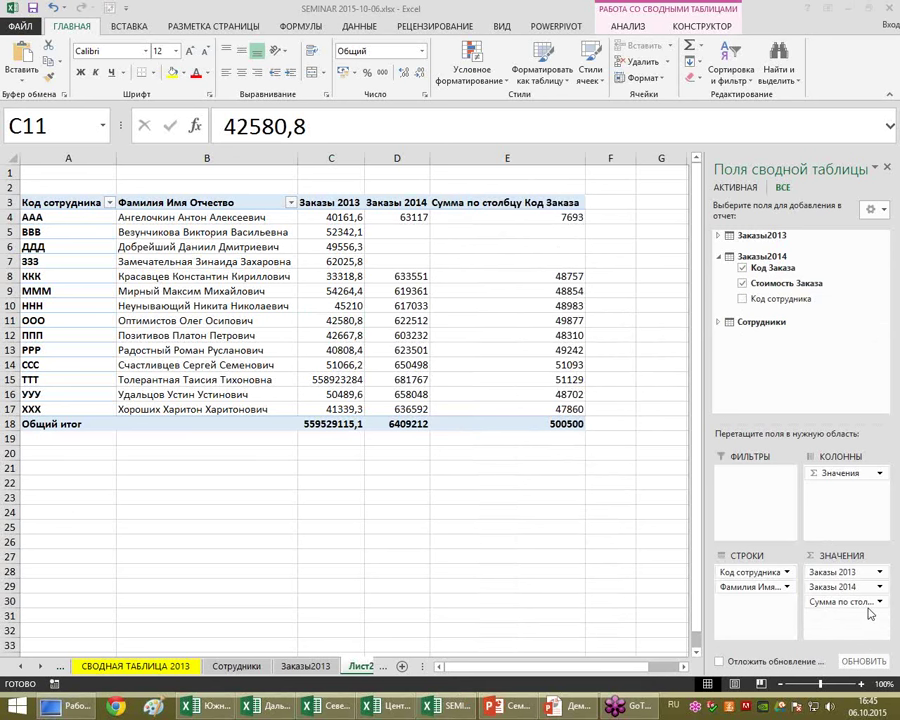
Summarize Код Заказа by Количество to count orders per employee, totalling 1000.
right_click(560, 291)
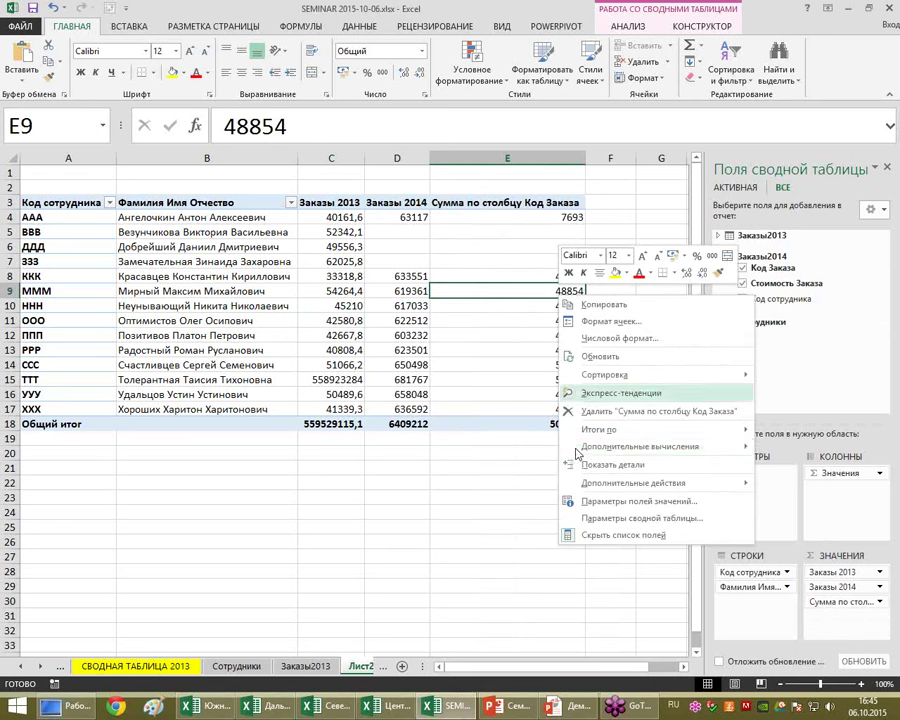
left_click(655, 501)
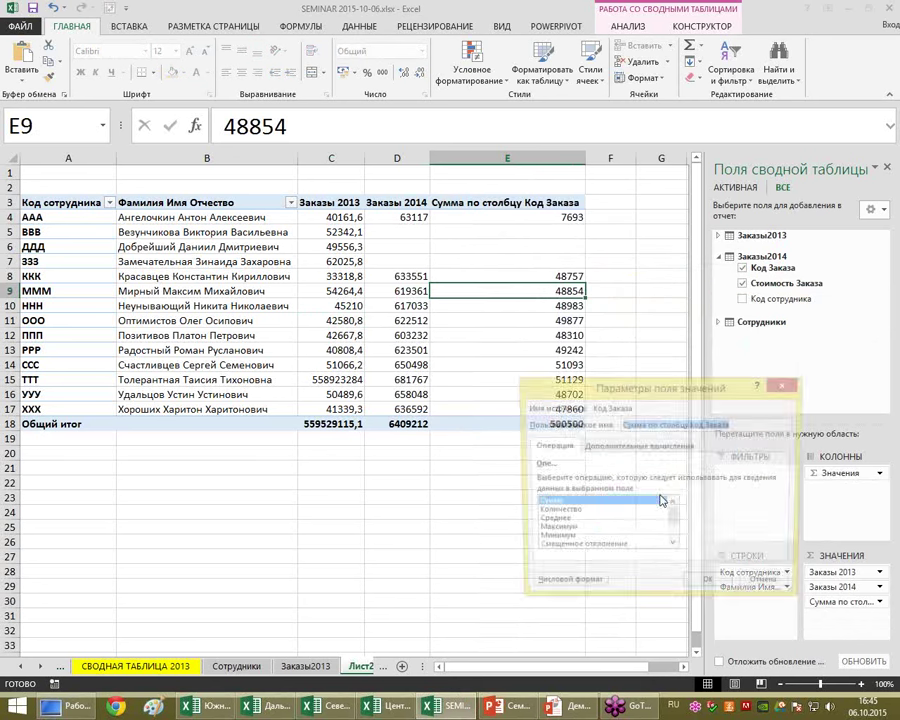
left_click(576, 512)
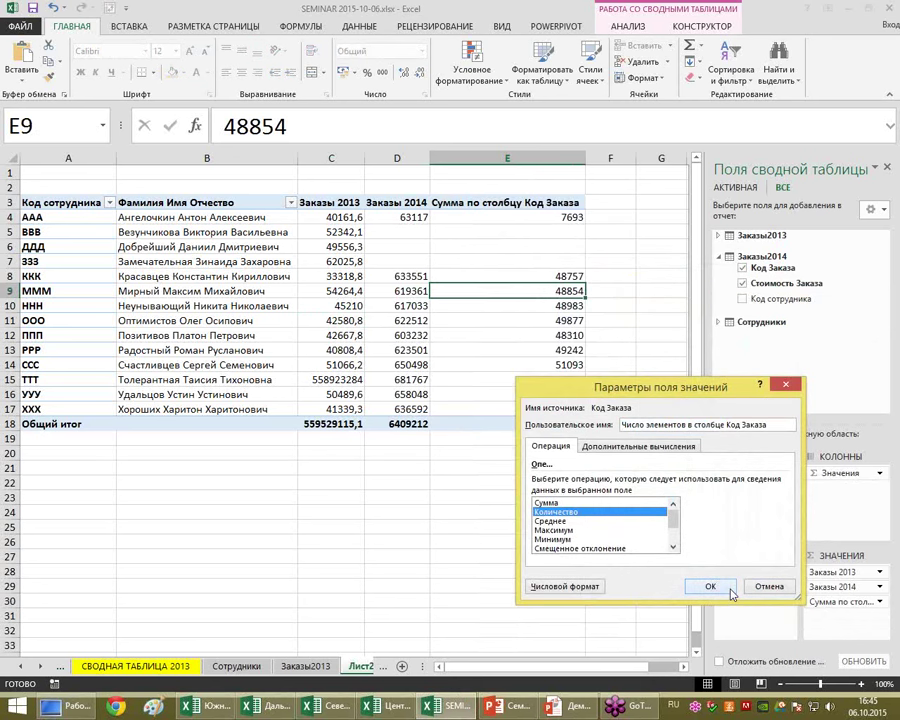
left_click(709, 586)
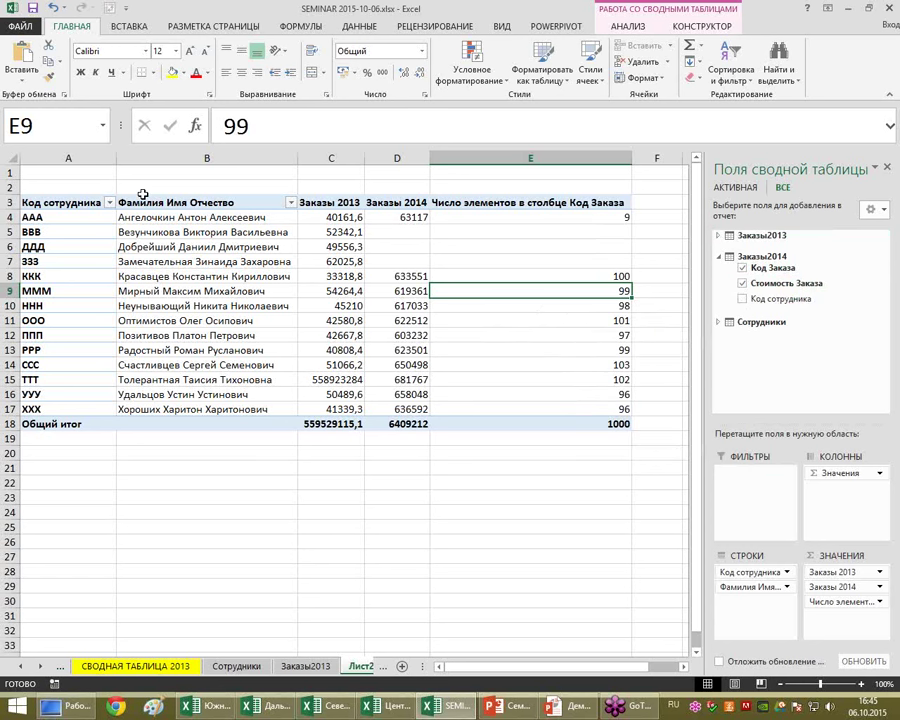
mouse_move(645, 312)
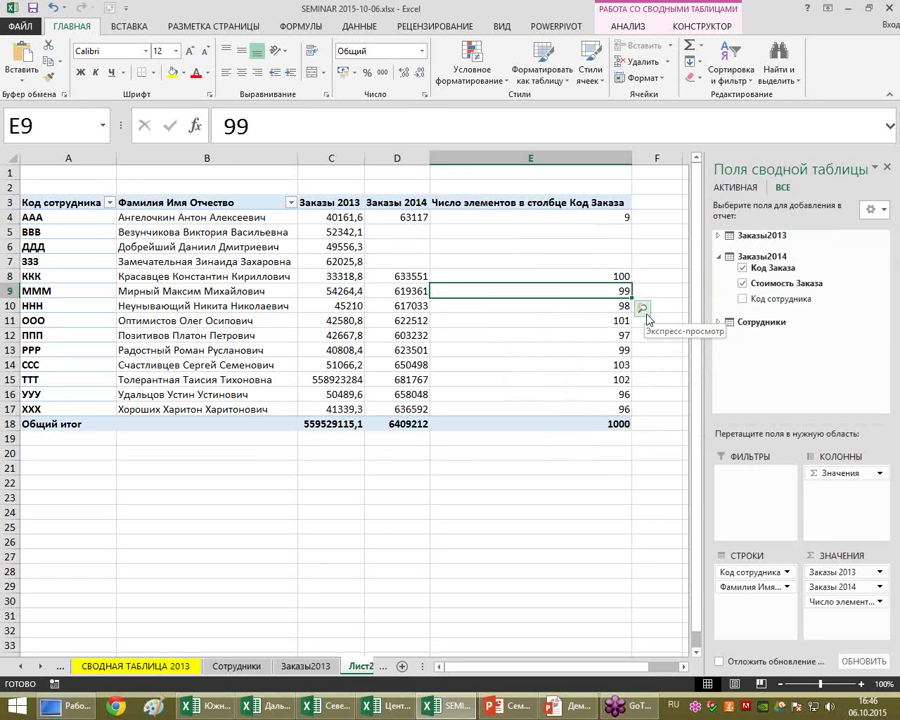
left_click(643, 310)
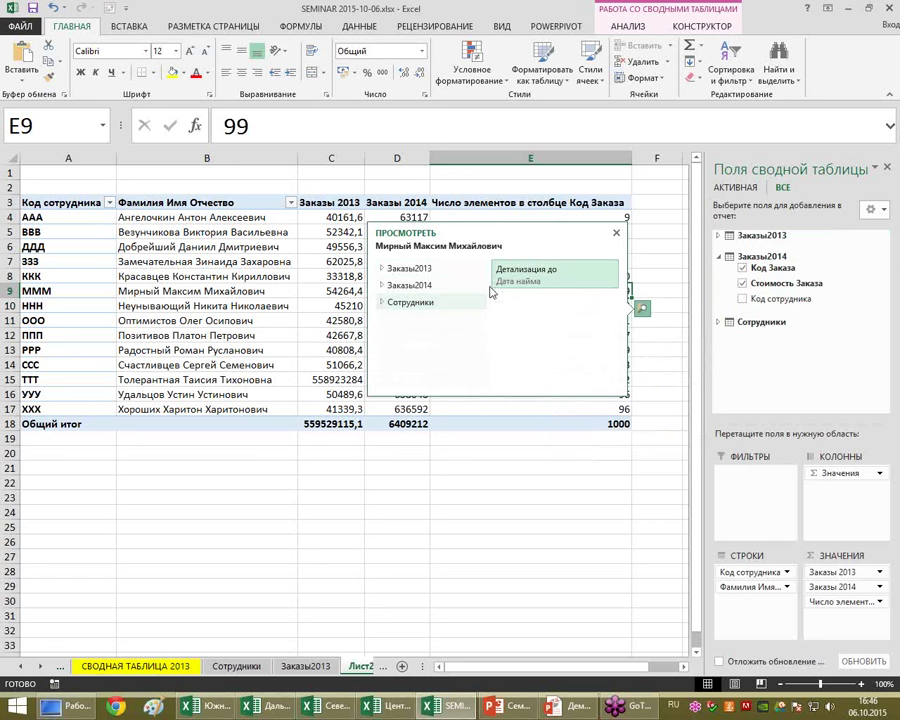
left_click(401, 287)
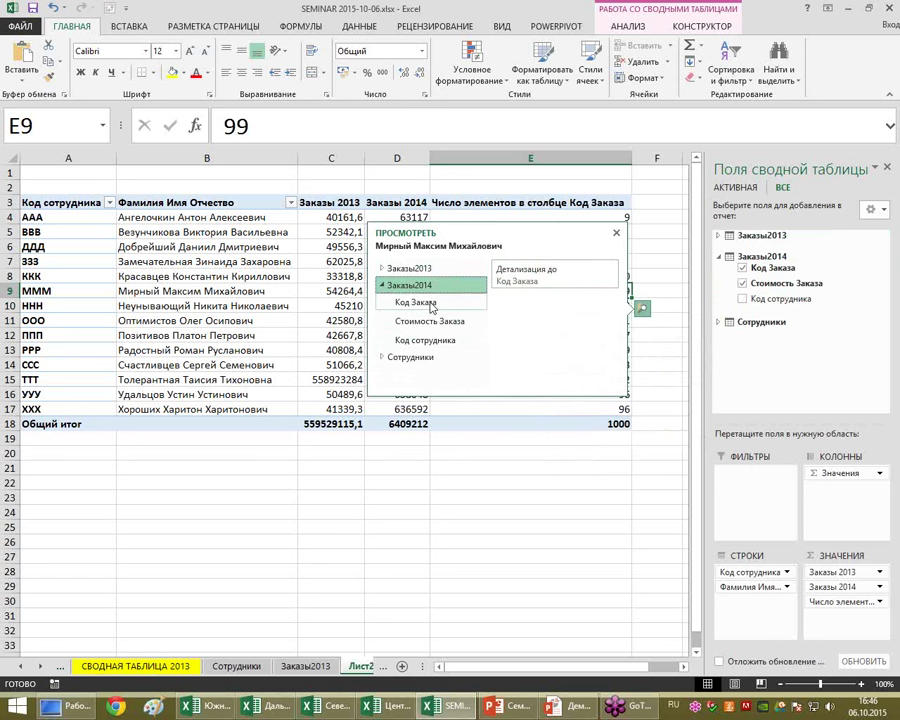
left_click(431, 304)
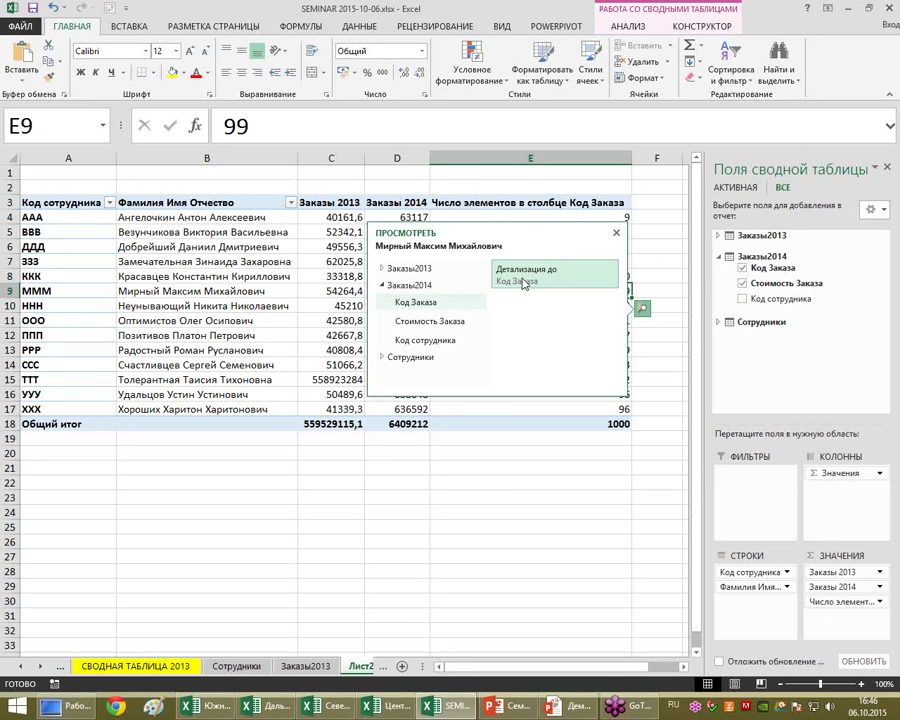
left_click(522, 279)
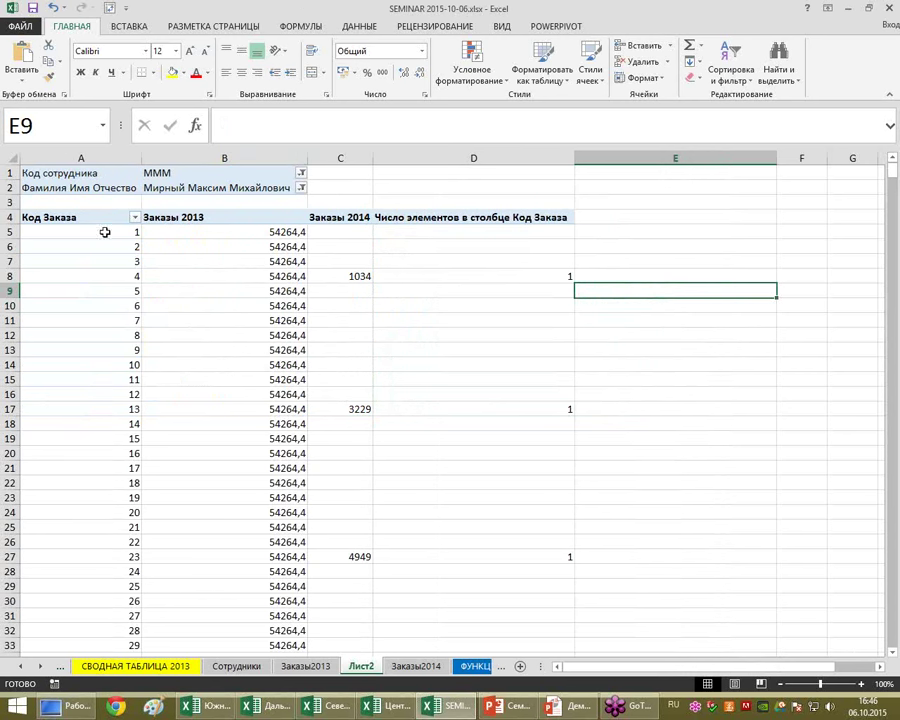
left_click(104, 291)
scroll(158, 362, "down", 6)
scroll(160, 364, "down", 5)
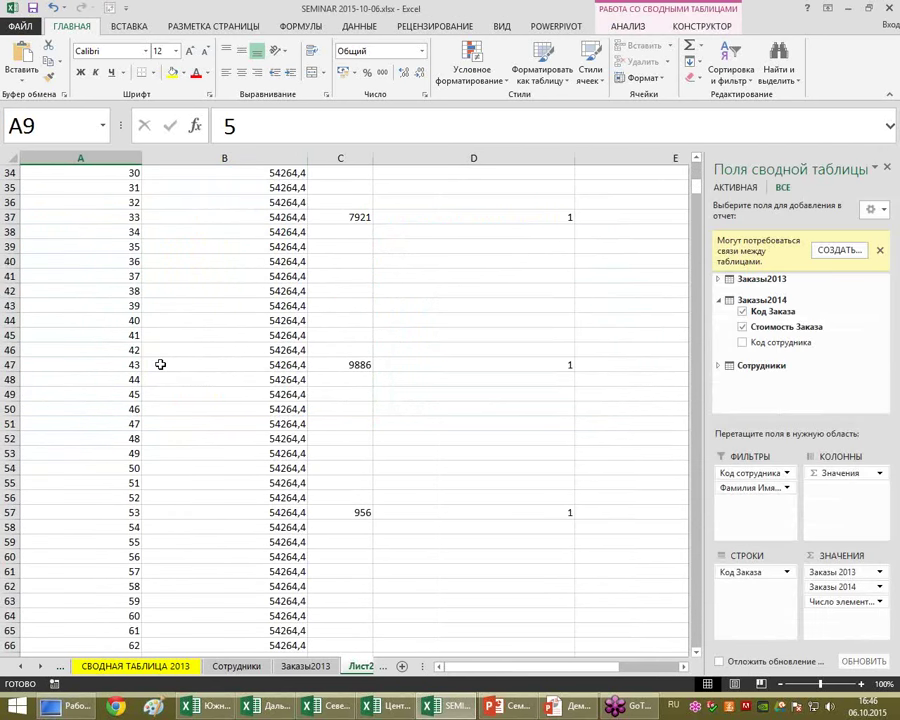
scroll(280, 402, "down", 4)
scroll(281, 396, "down", 6)
scroll(300, 393, "down", 4)
scroll(430, 444, "down", 1)
scroll(416, 441, "up", 7)
scroll(416, 441, "up", 6)
scroll(416, 436, "up", 13)
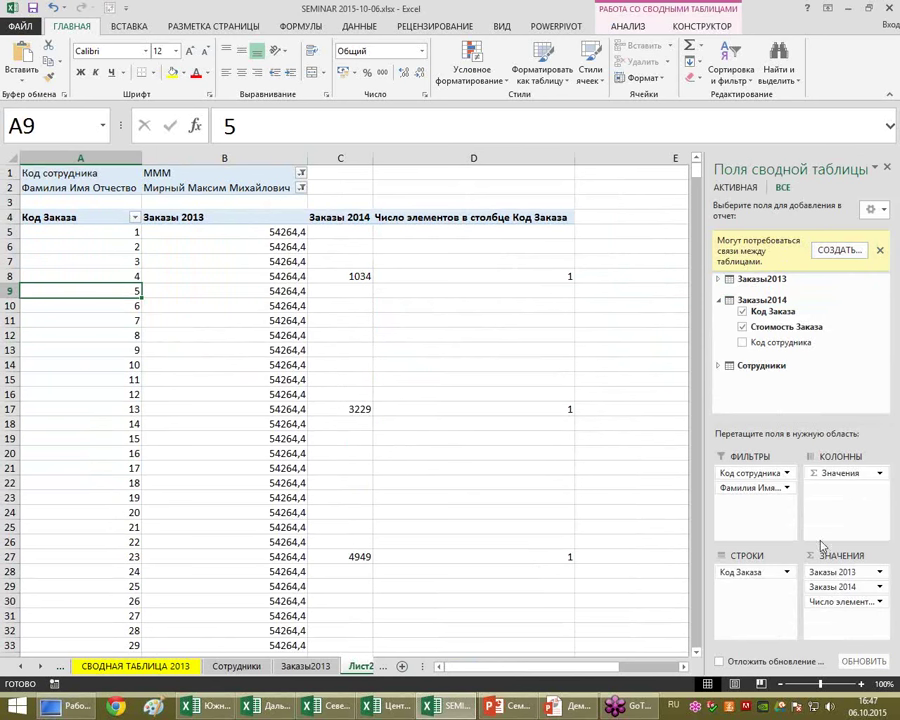
left_click(53, 8)
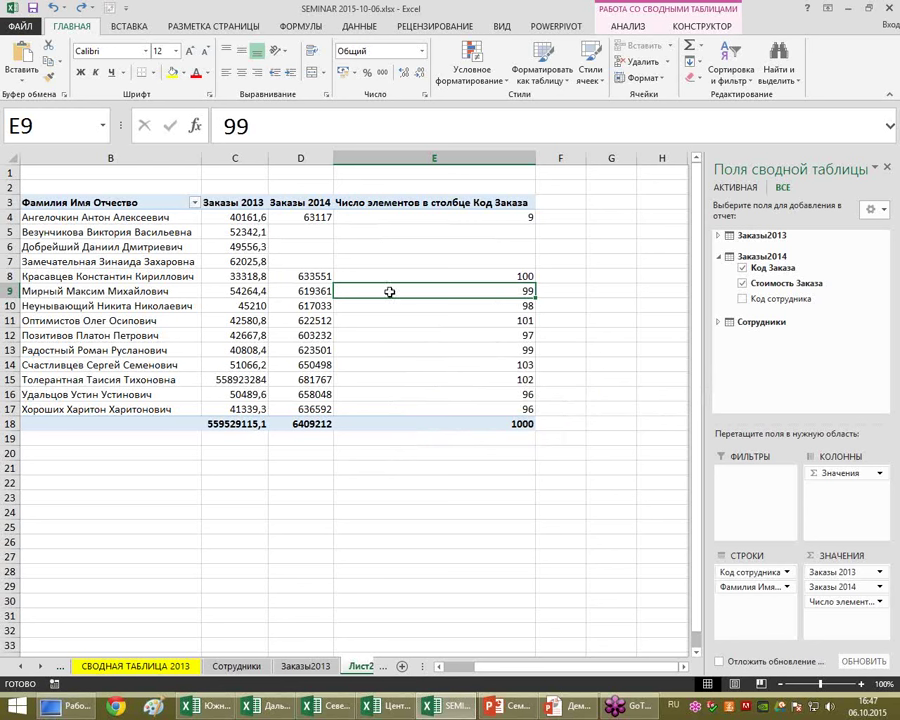
mouse_move(434, 290)
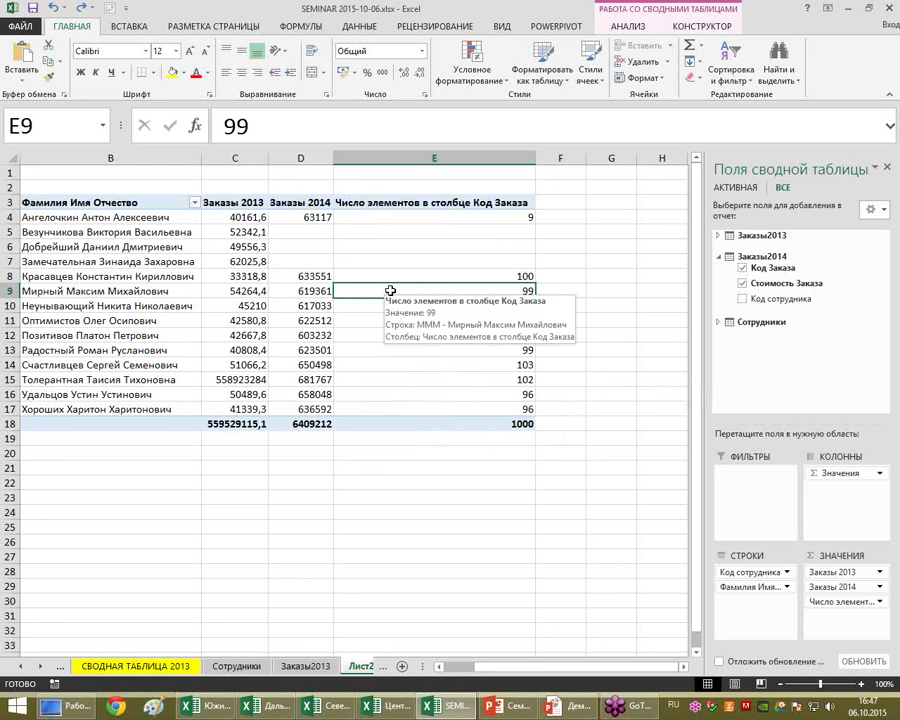
Look at the Число различных элементов option in Value Field Settings, then cancel unchanged.
right_click(392, 291)
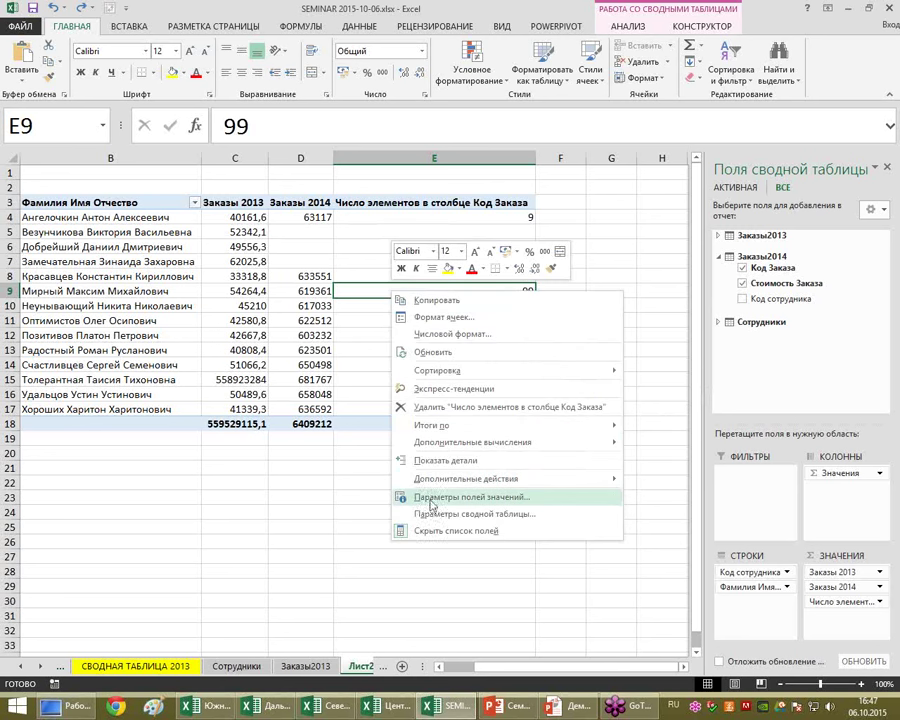
left_click(440, 494)
left_click_drag(449, 378, 439, 155)
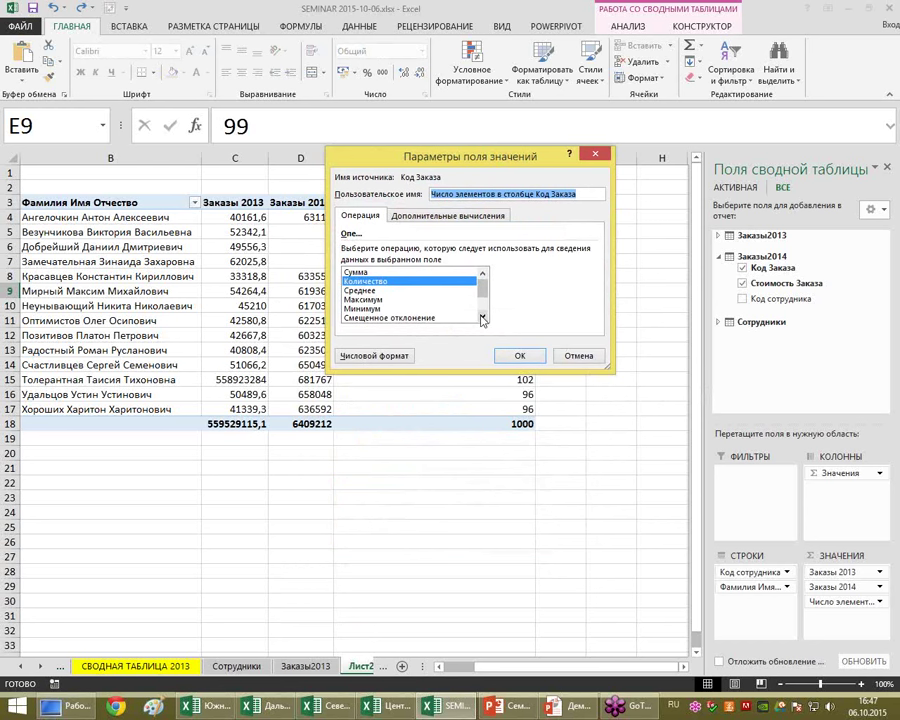
left_click(482, 316)
left_click(482, 316)
left_click(458, 316)
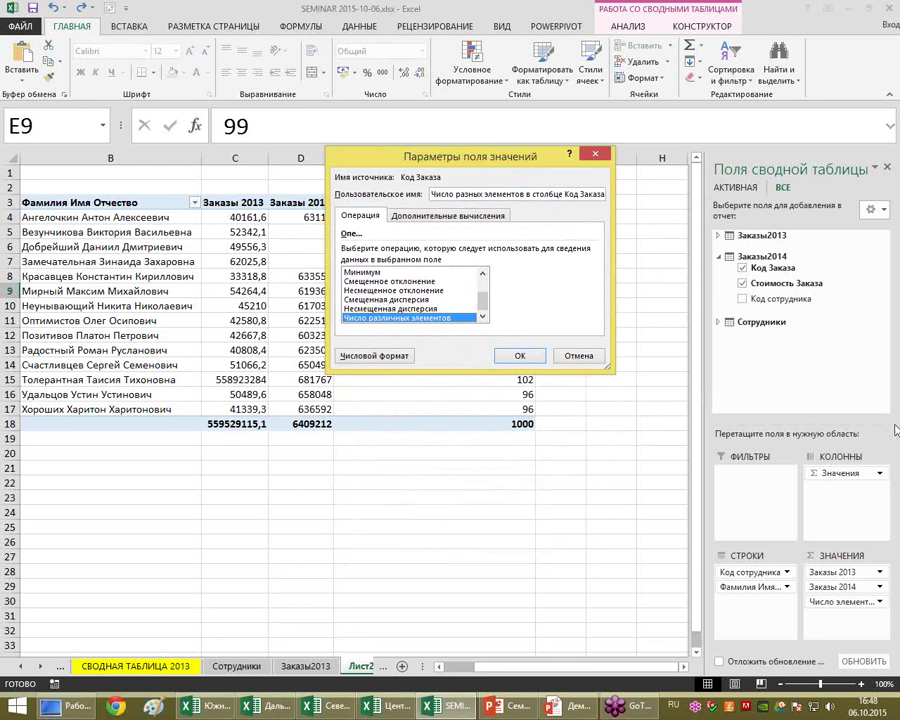
left_click(578, 356)
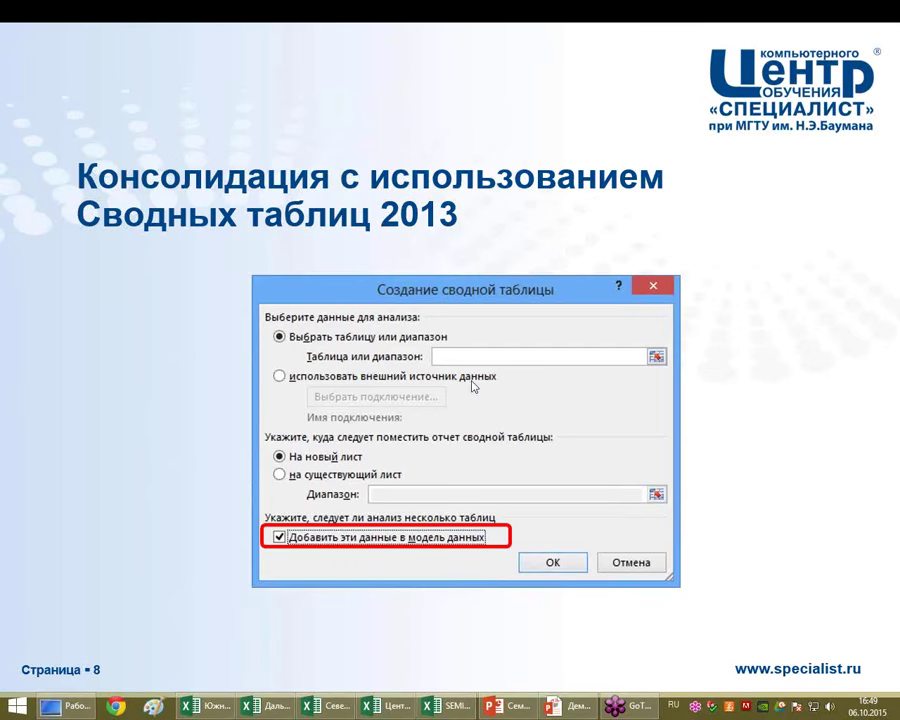
left_click(448, 712)
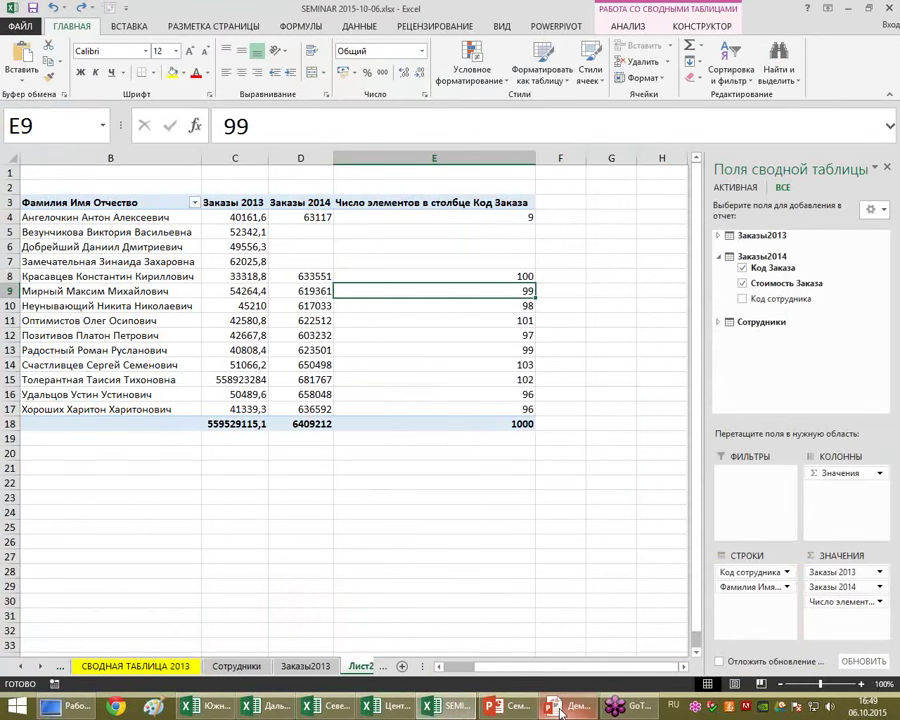
left_click(518, 711)
left_click(378, 460)
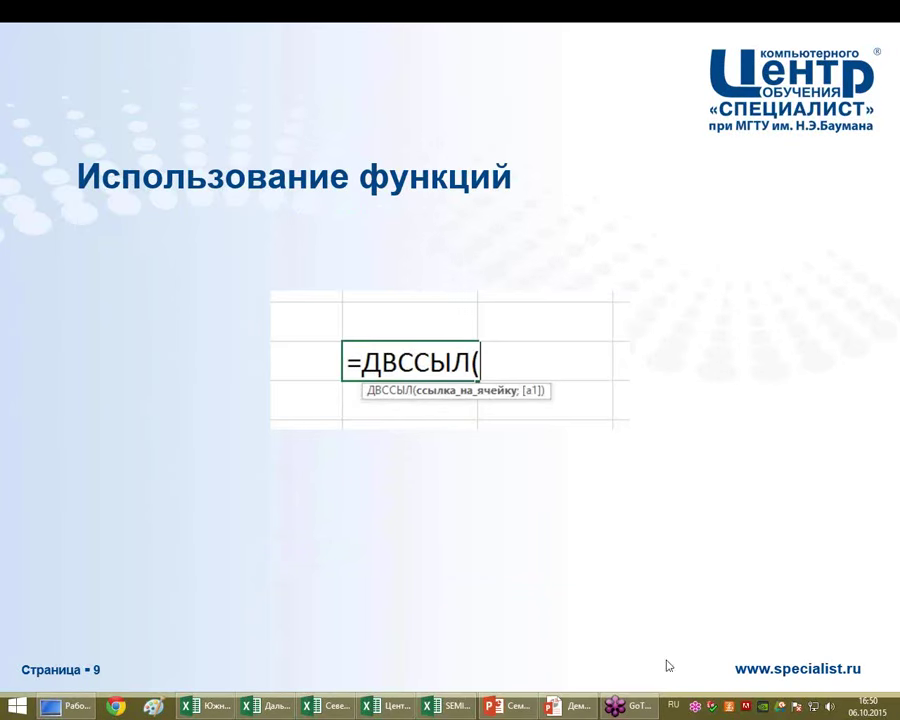
Bring the SEMINAR workbook back in front of the slide show.
left_click(456, 707)
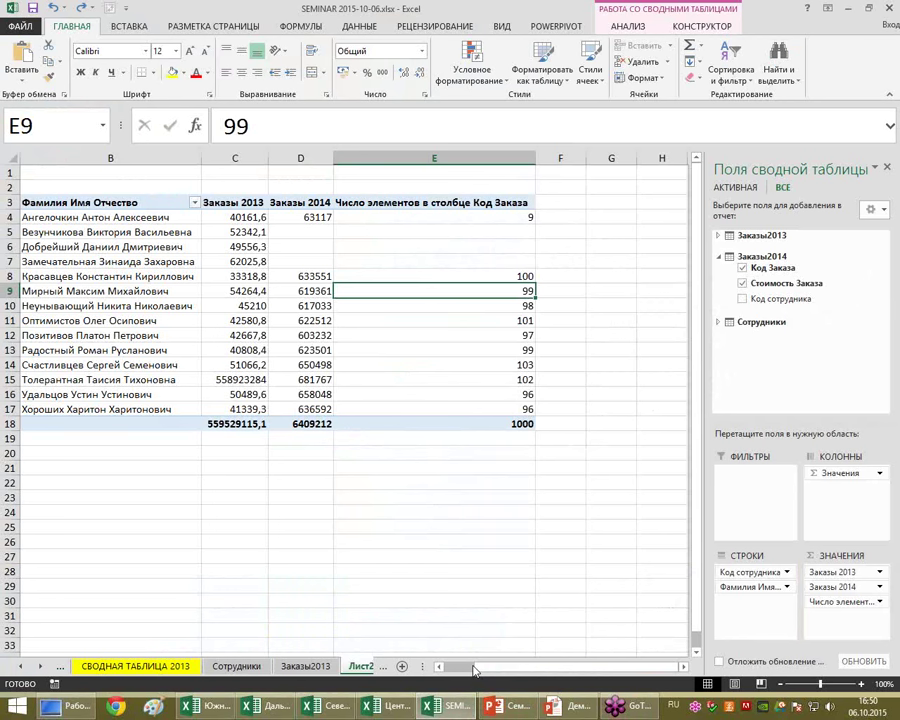
Switch to the ФУНКЦИИ sheet and select the 15 city names in A2:A16.
key("ctrl+Page_Down")
key("ctrl+Page_Down")
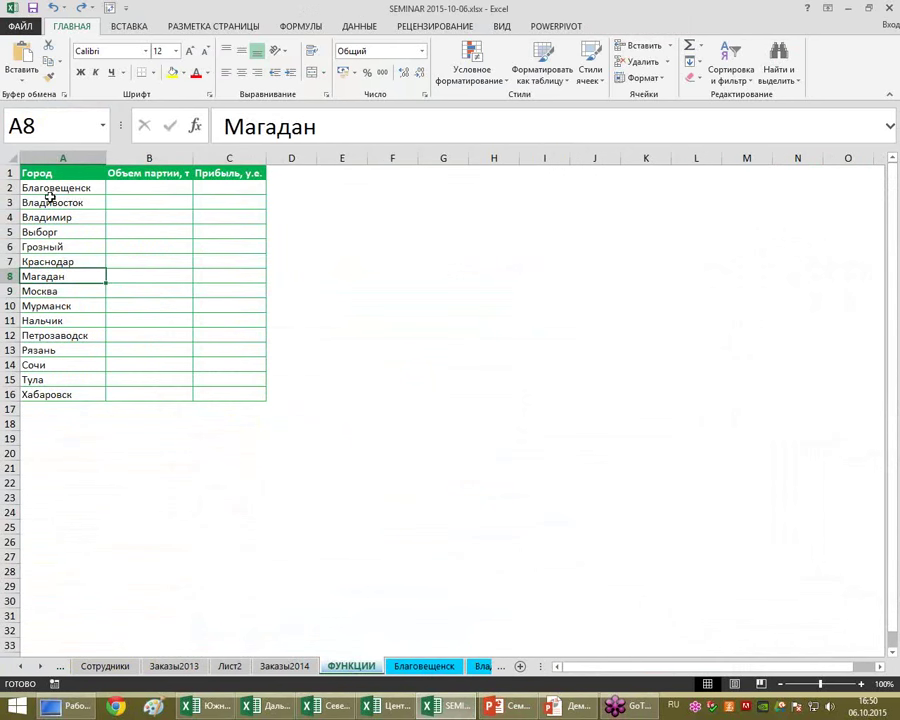
left_click_drag(49, 186, 60, 394)
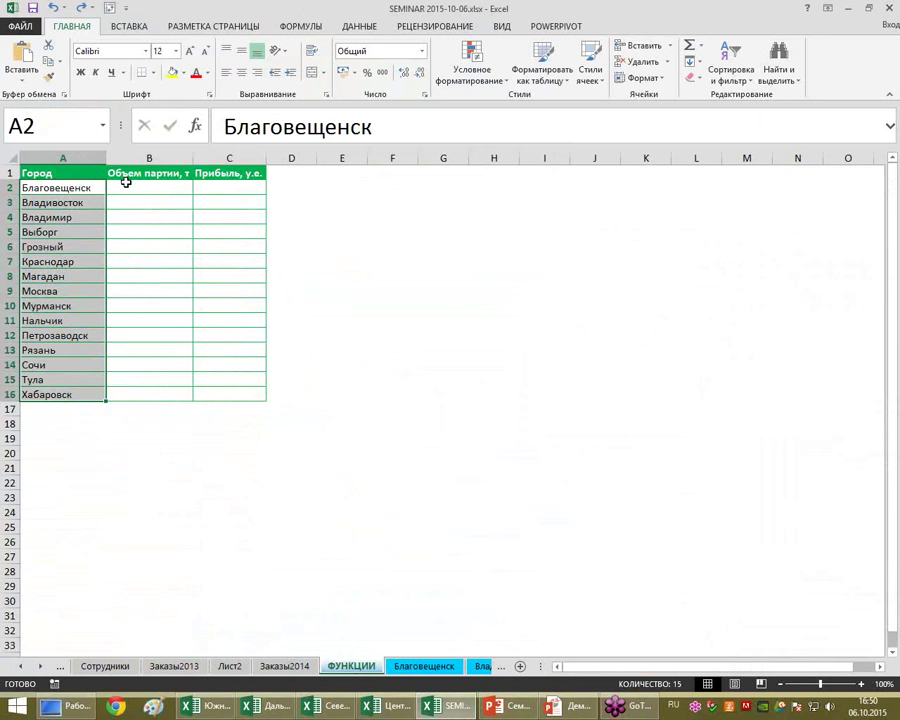
left_click(127, 185)
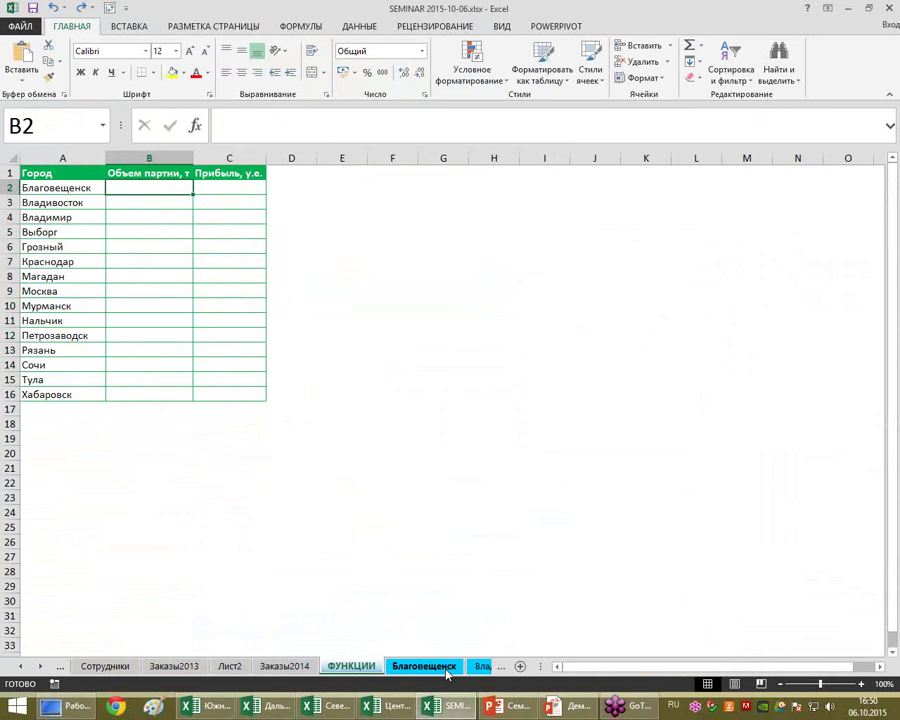
left_click(447, 666)
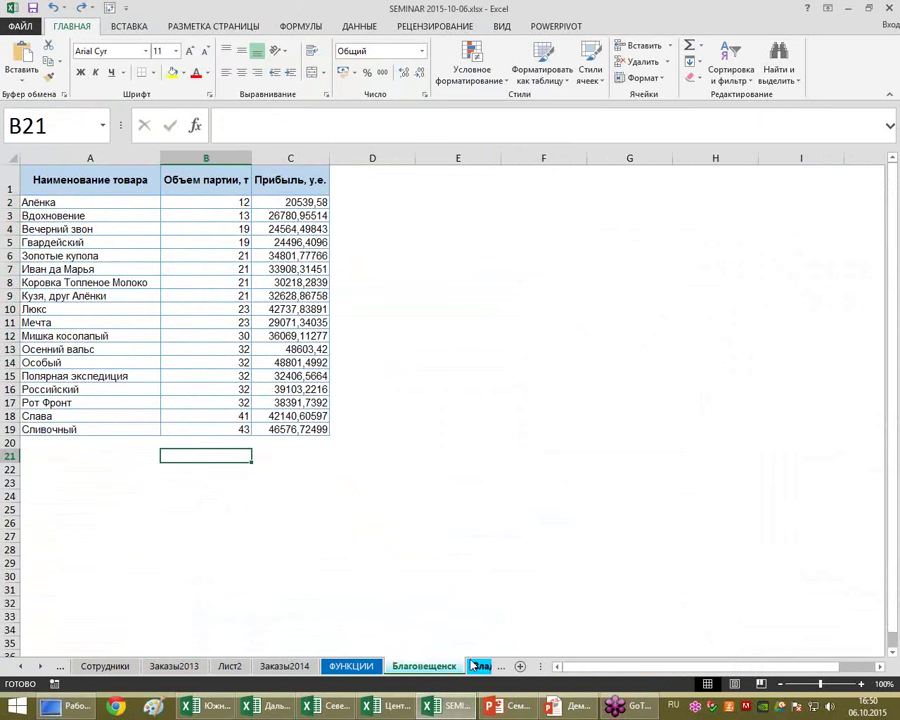
left_click(351, 666)
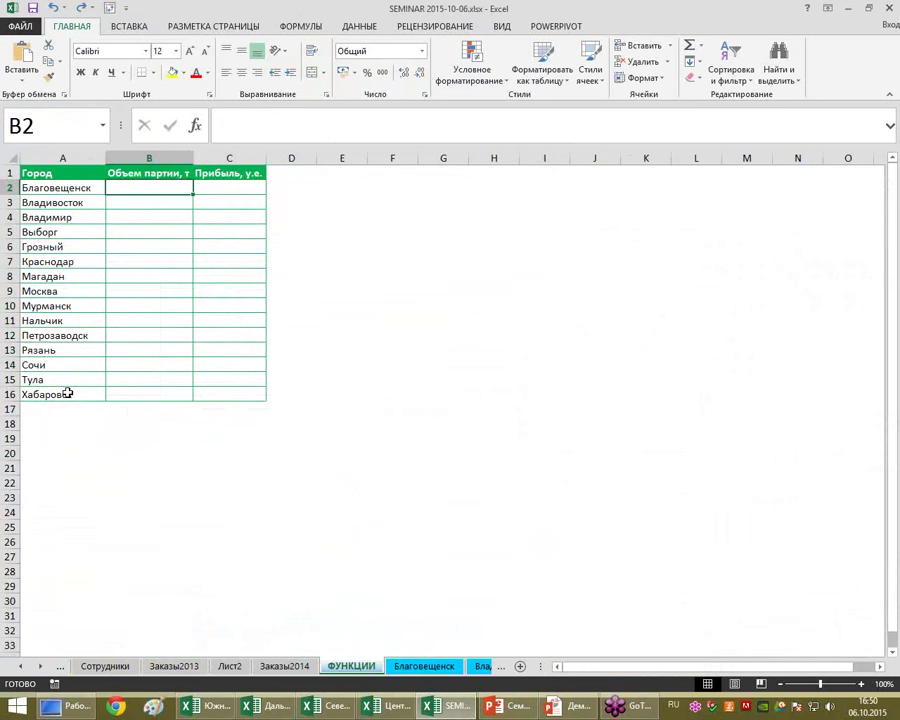
left_click(426, 666)
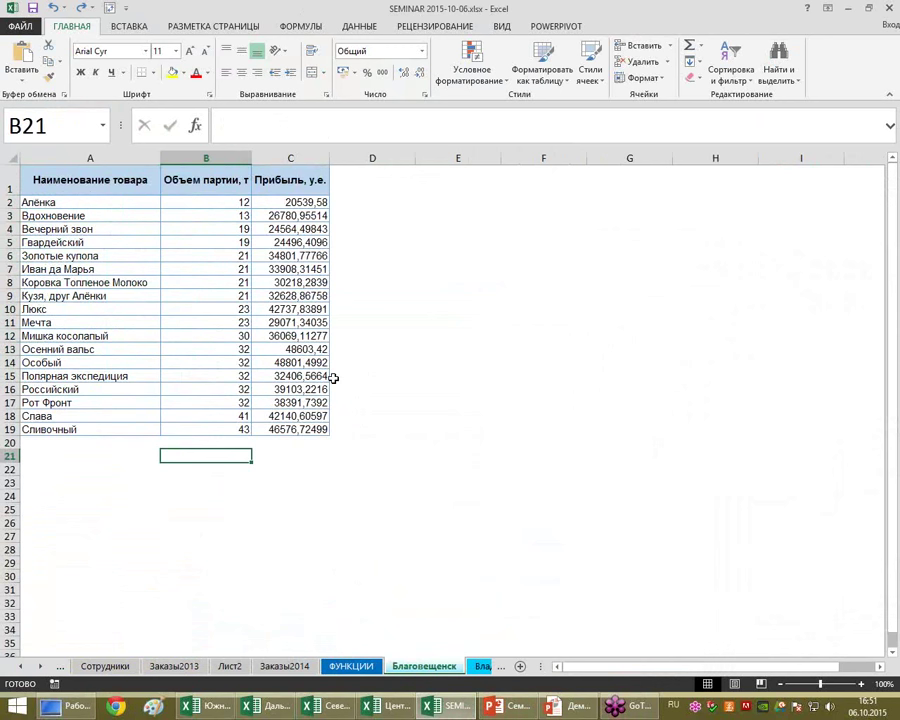
key("ctrl+Page_Down")
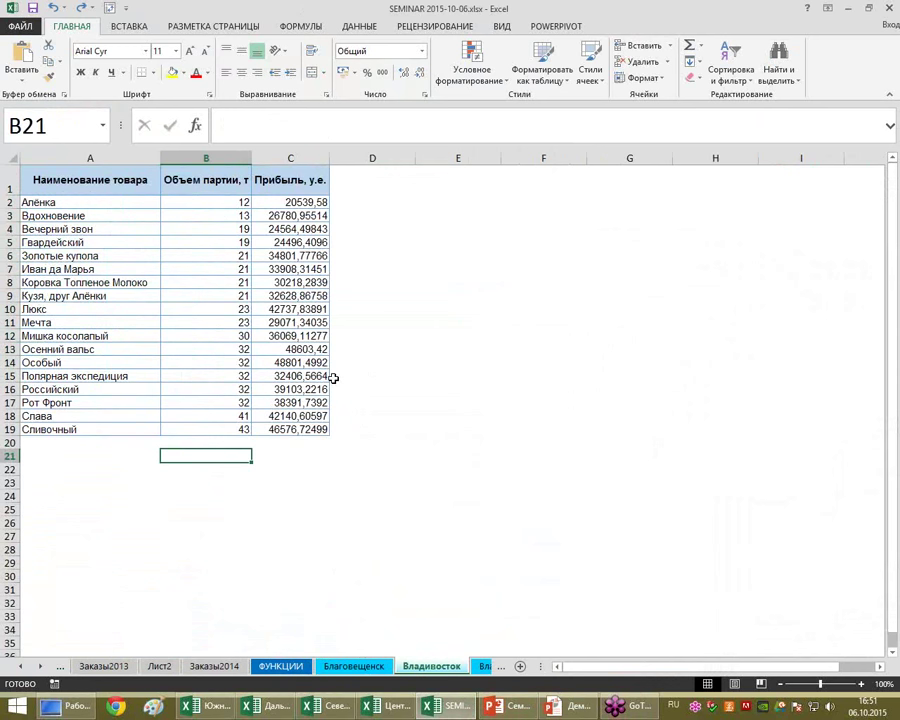
key("ctrl+Page_Down")
key("ctrl+Page_Down")
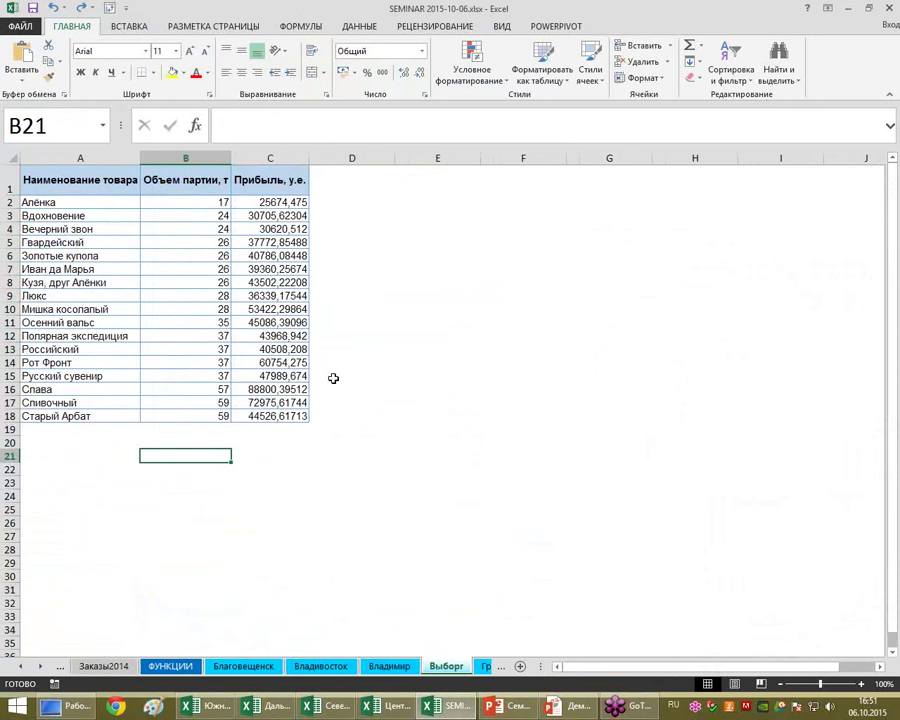
key("ctrl+Page_Down")
key("ctrl+Page_Down")
key("ctrl+Page_Down")
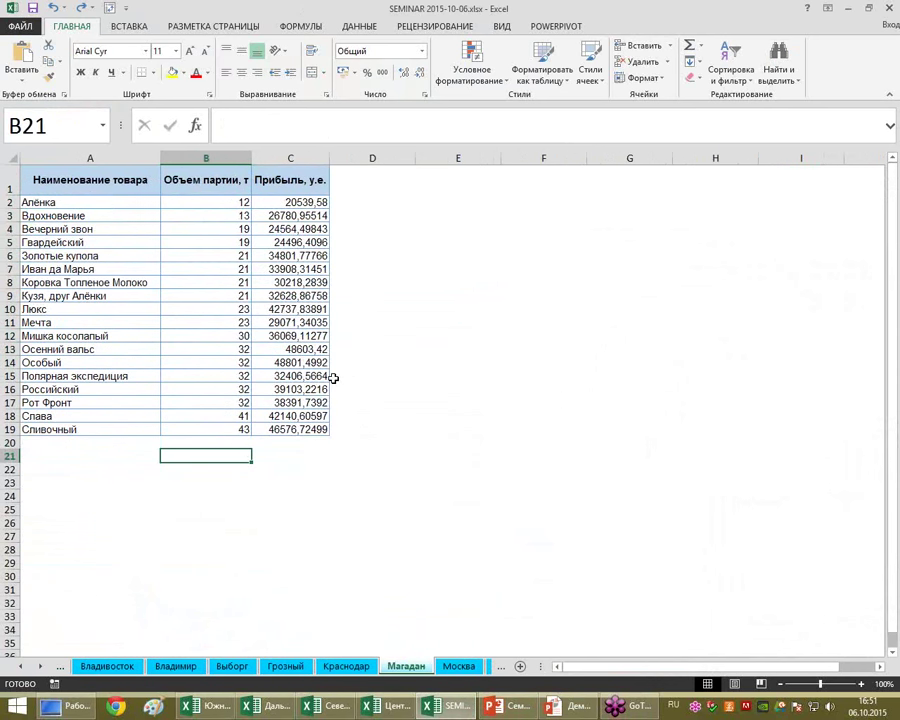
key("ctrl+Page_Down")
key("ctrl+Page_Down")
key("ctrl+Page_Down")
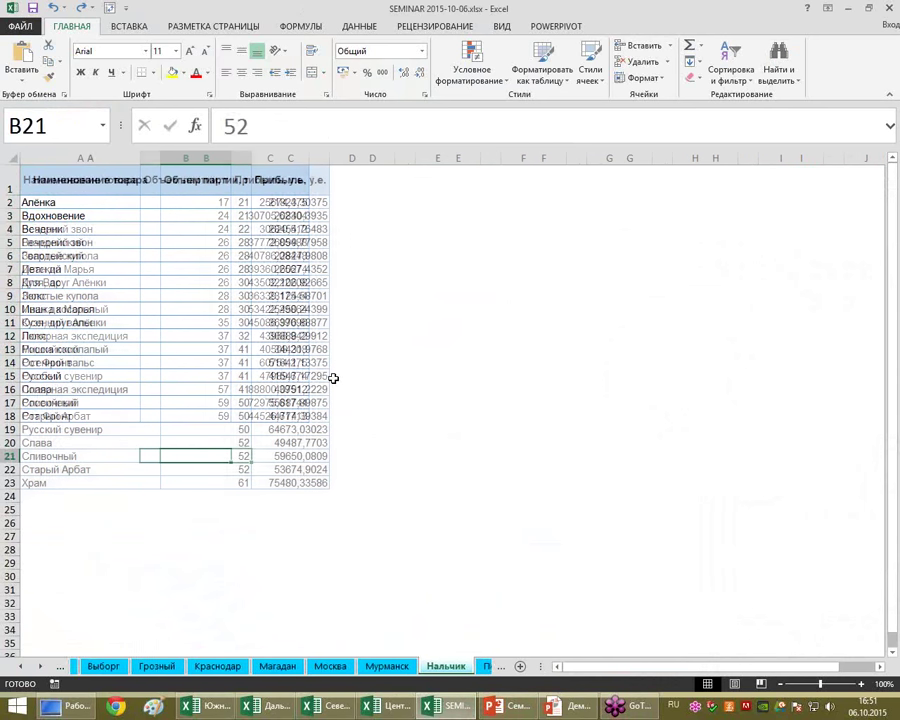
key("ctrl+Page_Down")
key("ctrl+Page_Down")
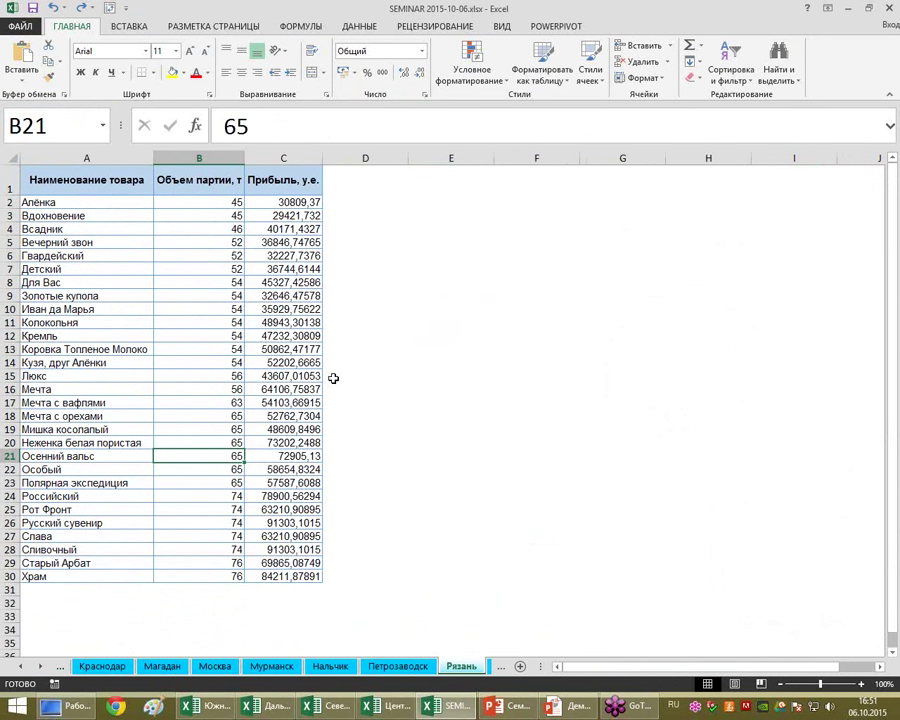
key("ctrl+Page_Up")
key("ctrl+Page_Up")
key("ctrl+Page_Up")
key("ctrl+Page_Up")
key("ctrl+Page_Up")
key("ctrl+Page_Up")
key("ctrl+Page_Up")
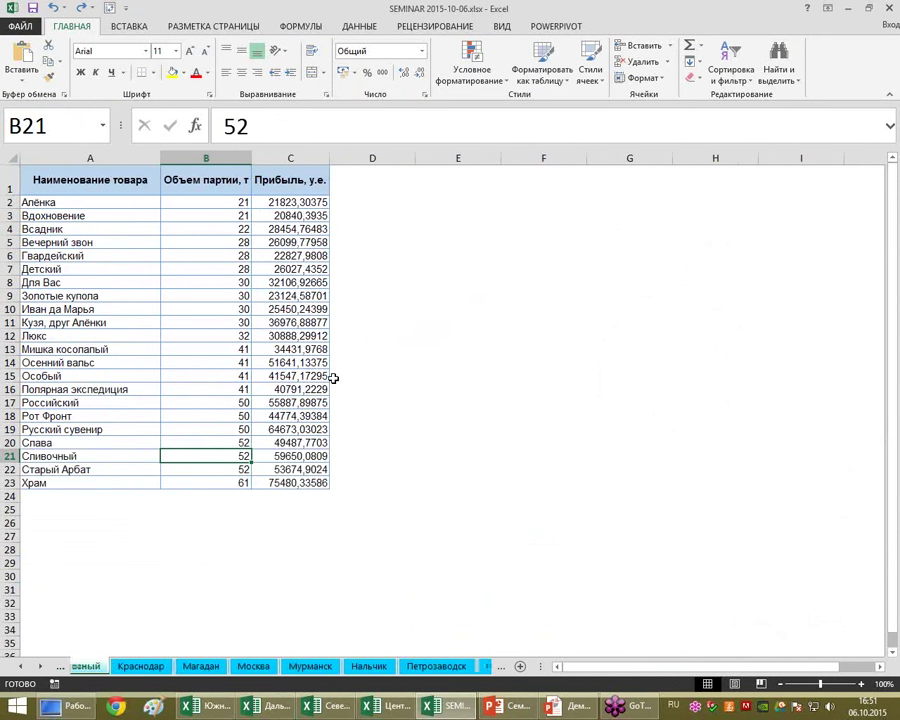
key("ctrl+Page_Up")
key("ctrl+Page_Up")
key("ctrl+Page_Up")
key("ctrl+Page_Up")
key("ctrl+Page_Up")
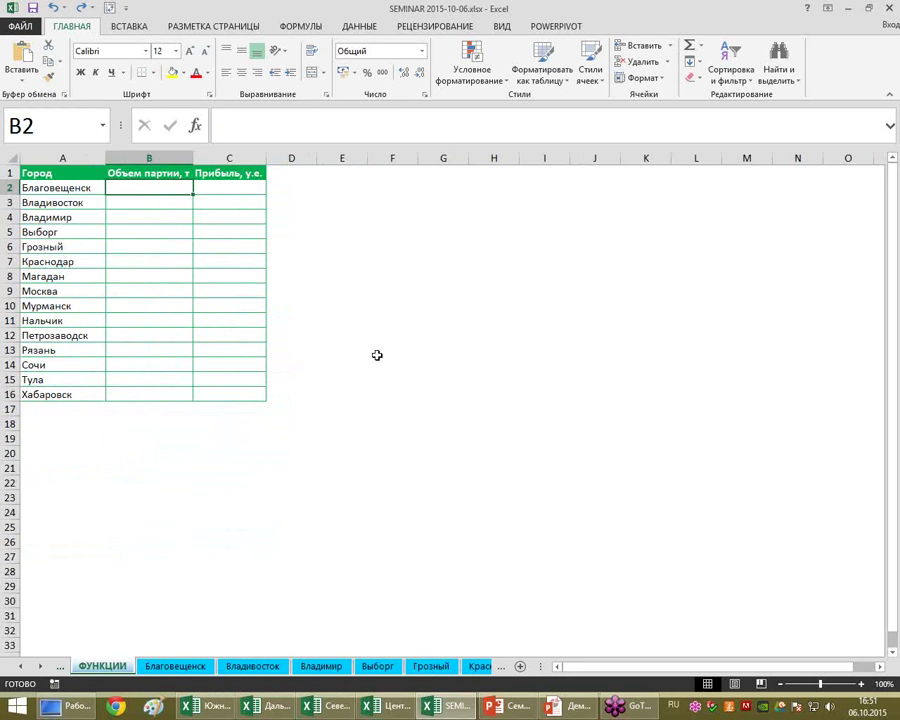
Look up the first volume value in cell B2 of the Благовещенск sheet.
left_click(185, 666)
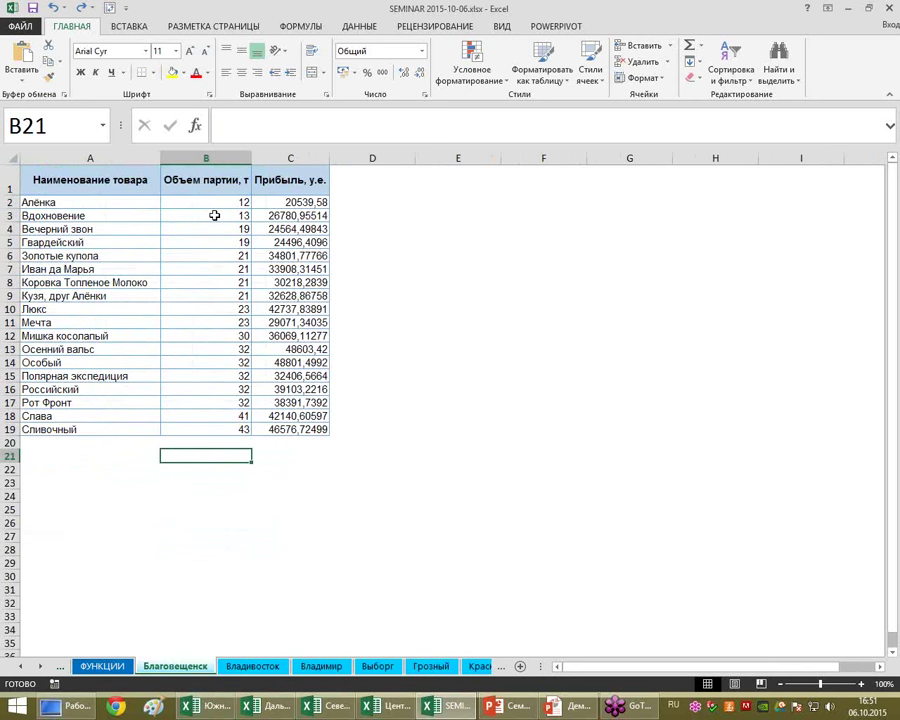
left_click(216, 206)
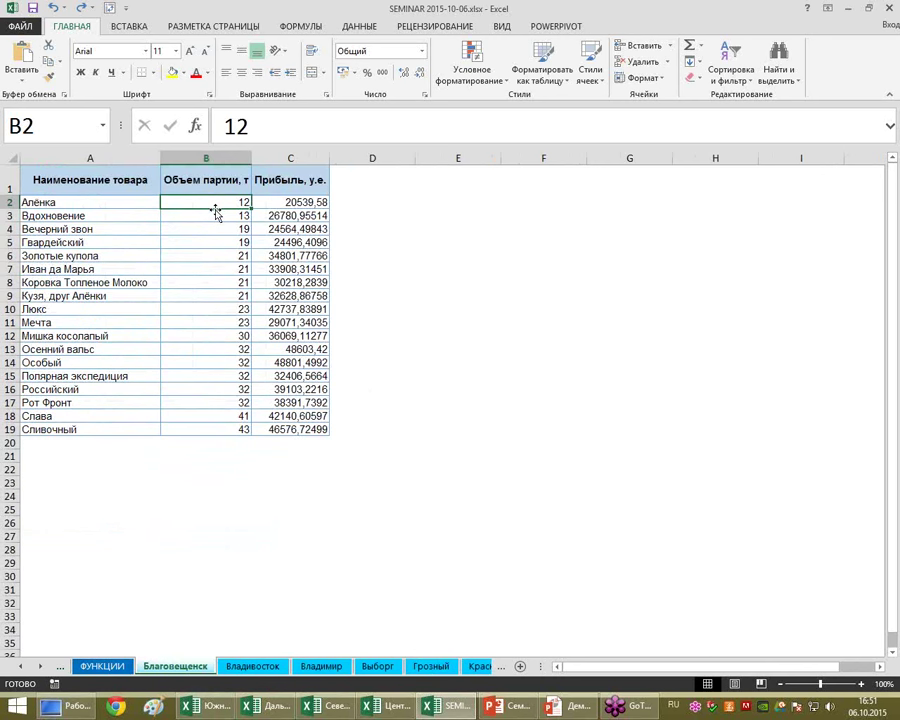
left_click(96, 666)
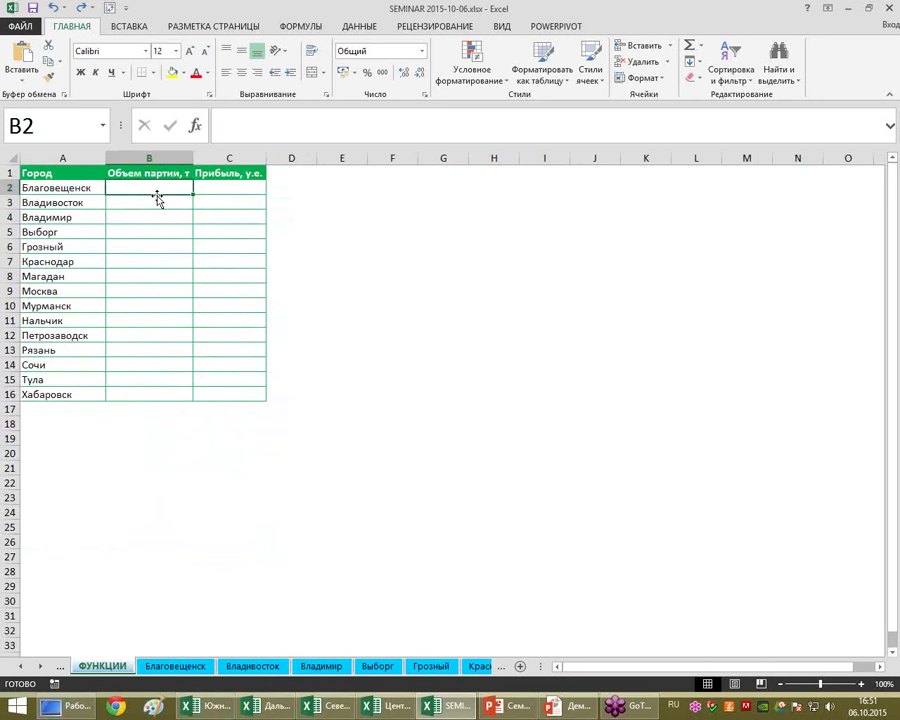
Enter the cross-sheet formula =Благовещенск!B2 in B2, which returns 12.
type("=")
left_click(175, 666)
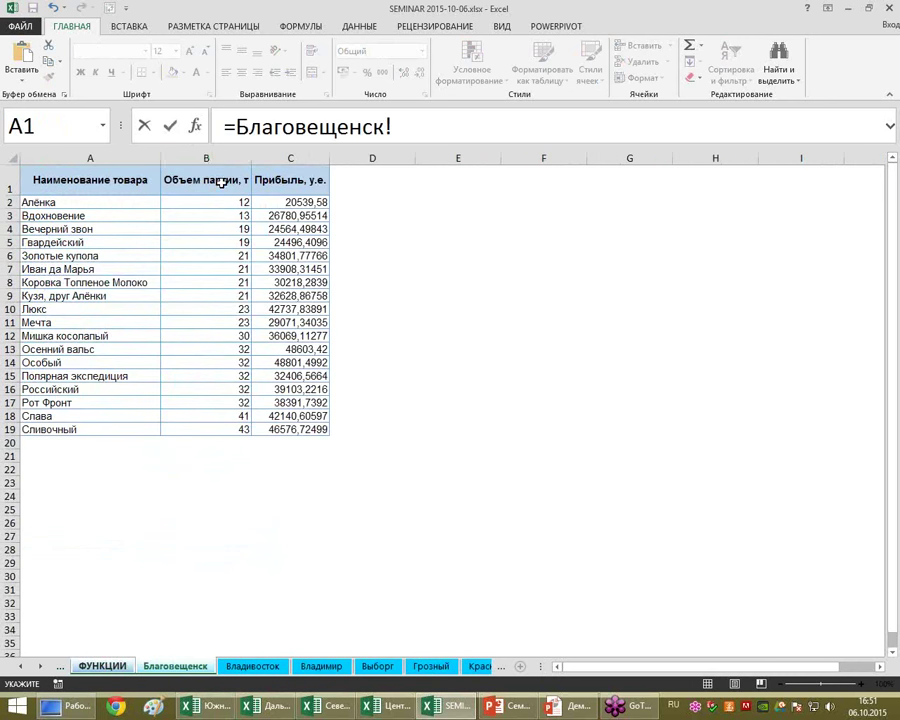
left_click(213, 204)
key("Return")
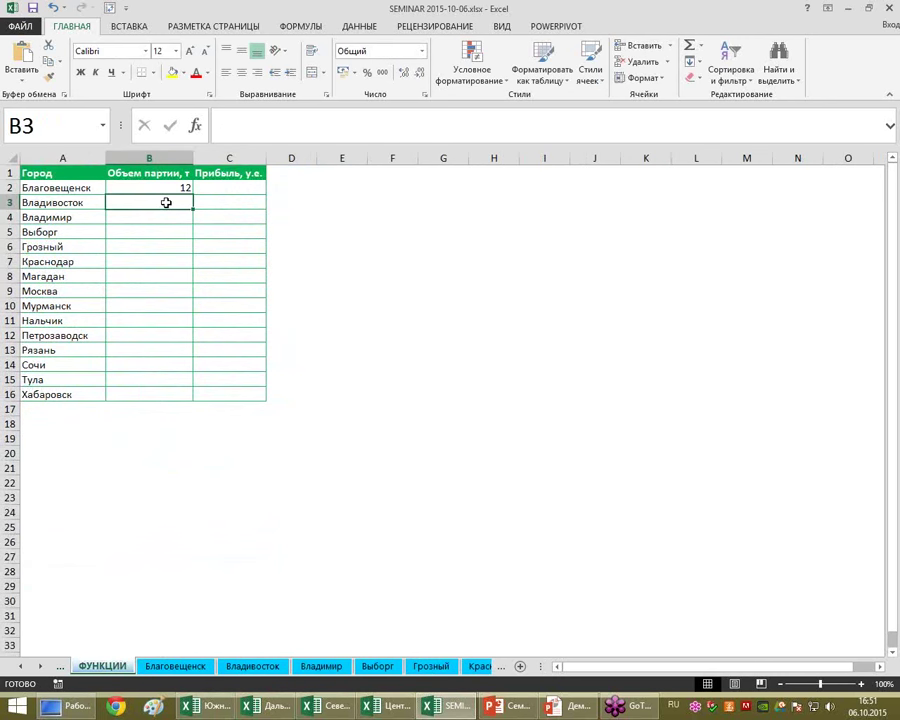
left_click(186, 189)
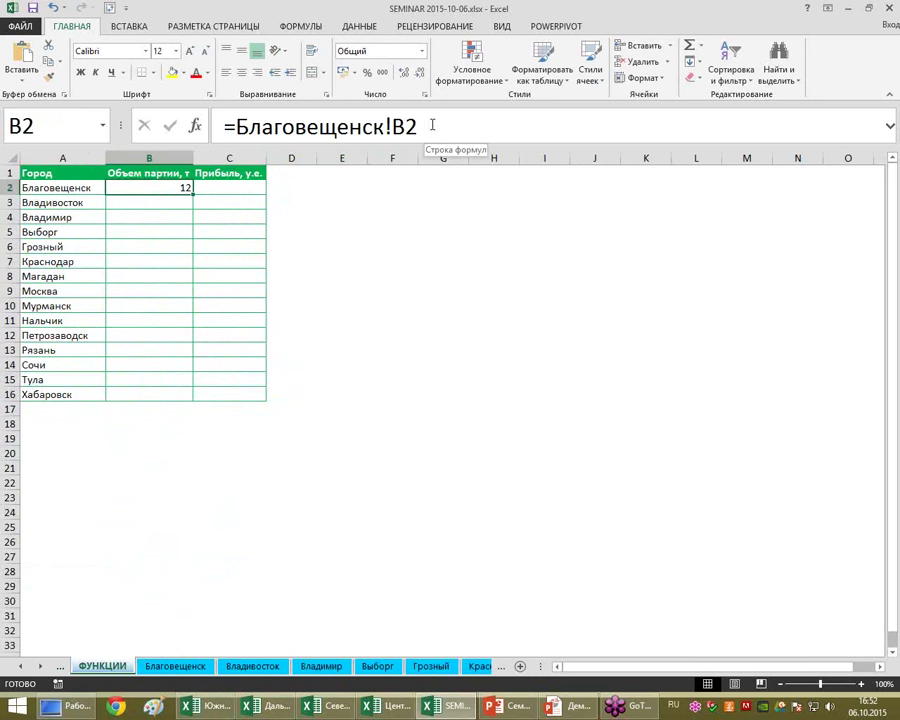
Copy B2's formula text =Благовещенск!B2 into B19 as a plain label.
left_click_drag(432, 130, 195, 125)
key("ctrl+c")
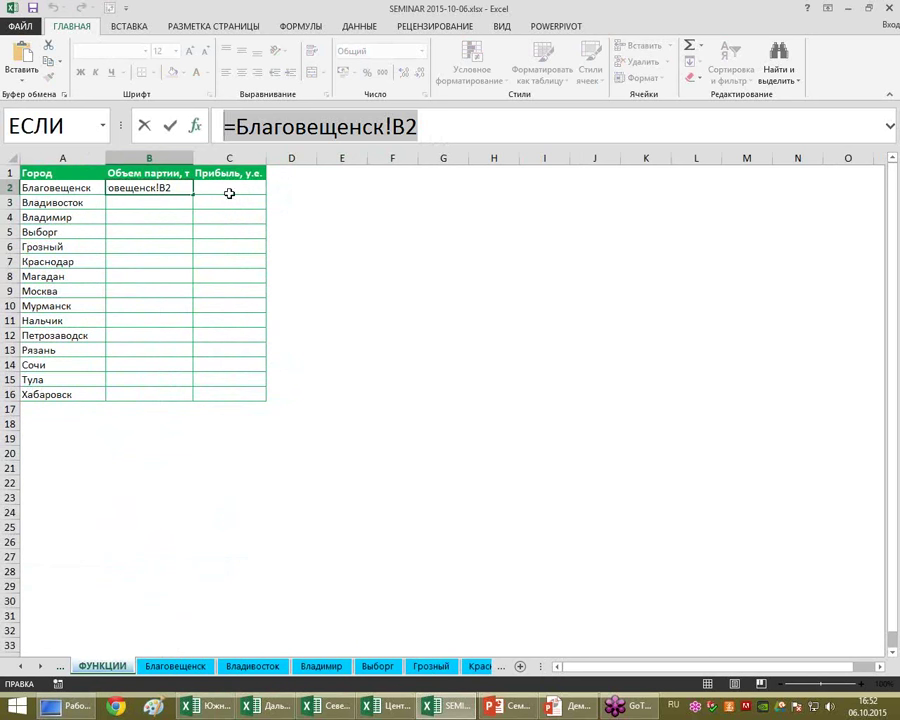
key("Escape")
left_click(171, 436)
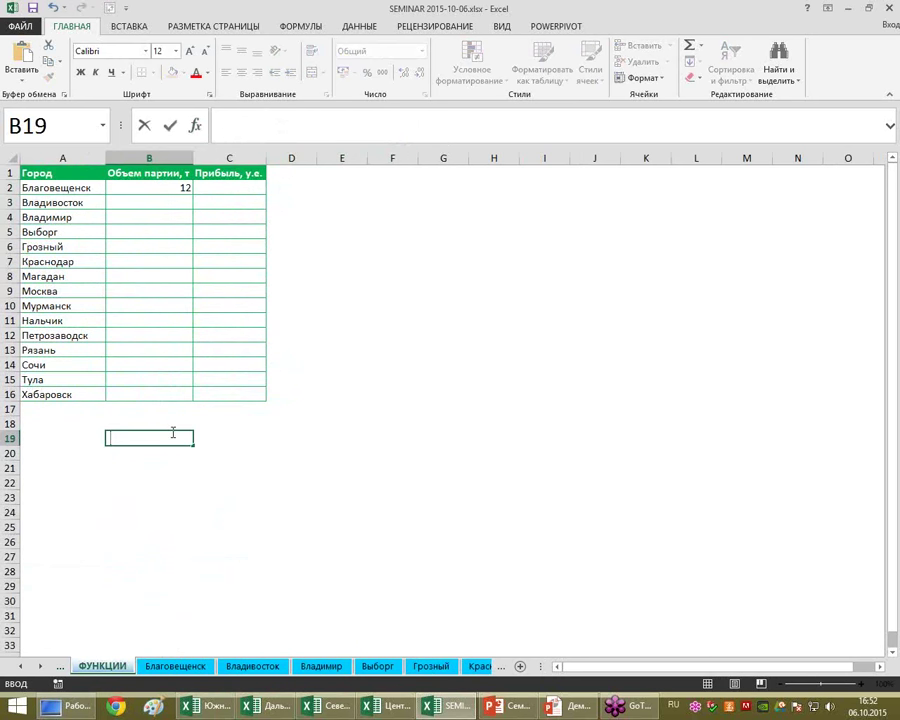
key("ctrl+v")
left_click(180, 482)
Enlarge the text in row 19 to 26 points.
left_click(8, 438)
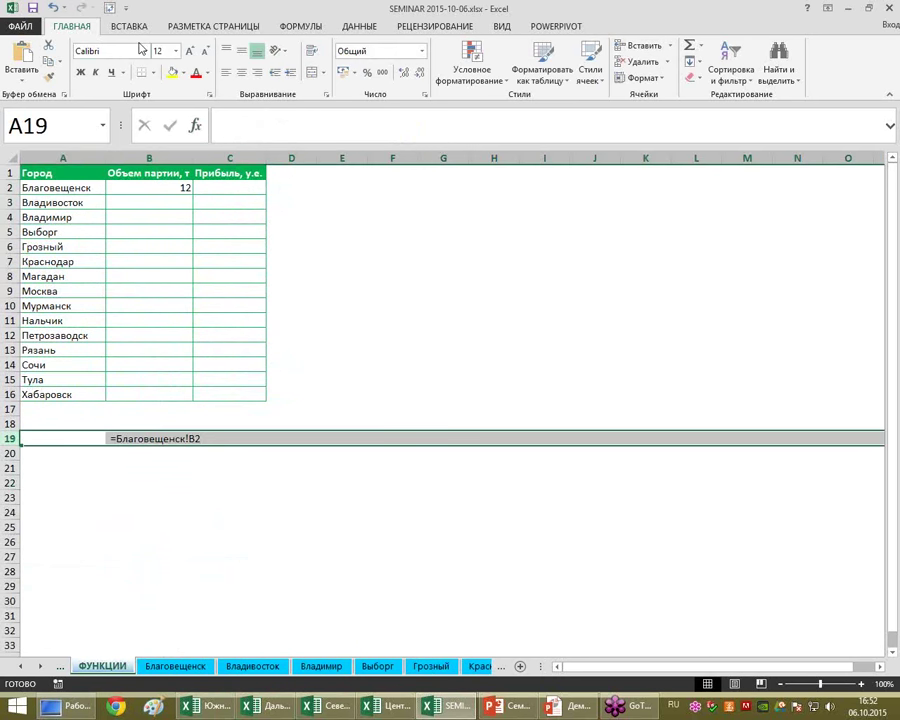
double_click(193, 52)
left_click(193, 52)
double_click(193, 52)
left_click(193, 52)
left_click(193, 52)
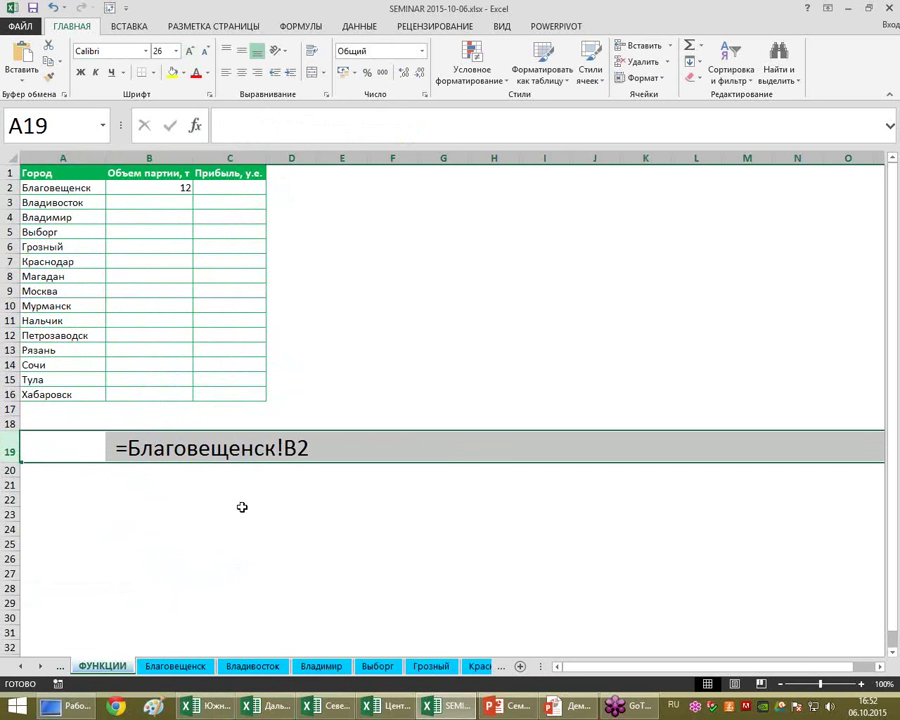
left_click(242, 510)
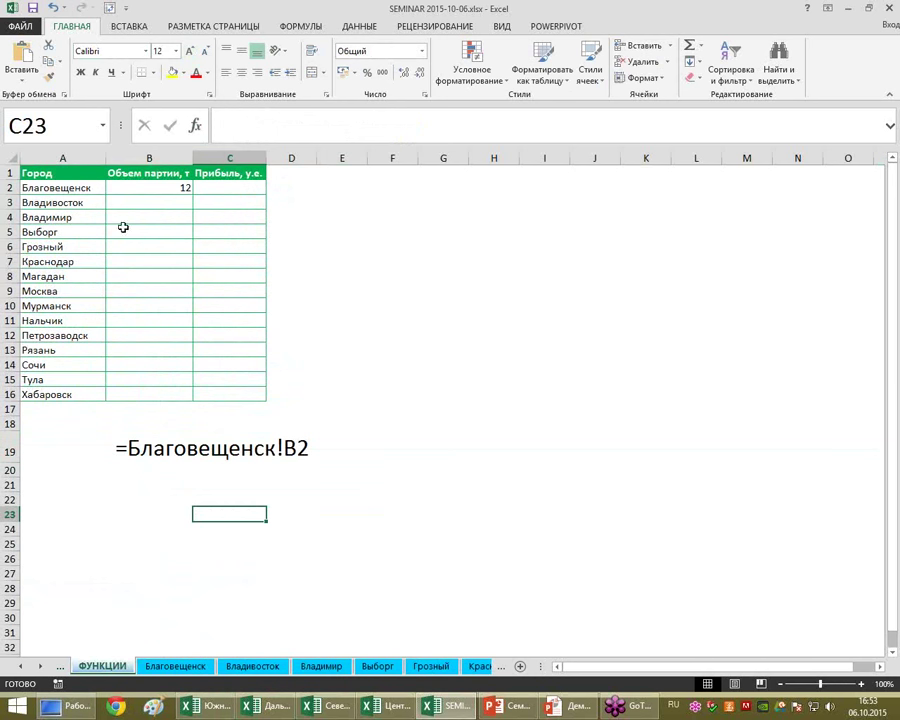
left_click(132, 186)
Clear B2 and enter =A2&"!B2" in D2 to build the sheet reference text.
key("Delete")
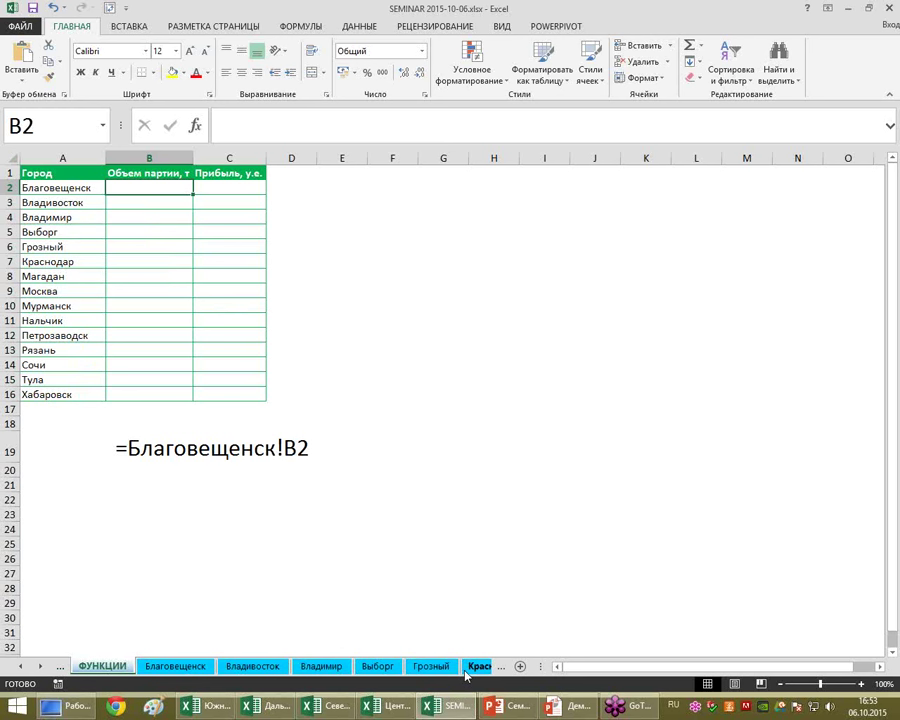
left_click(280, 187)
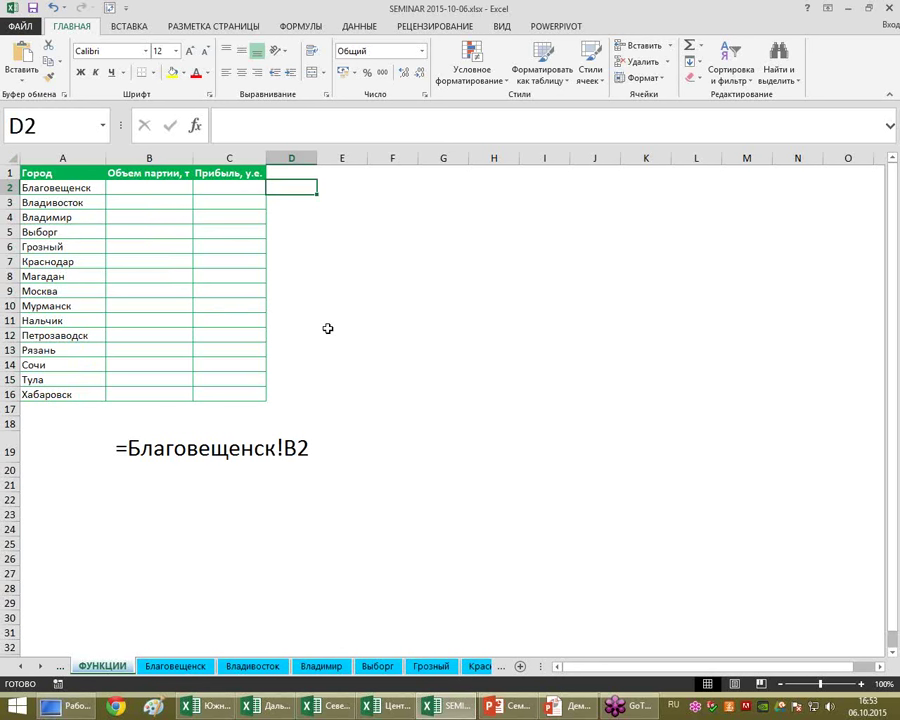
type("=")
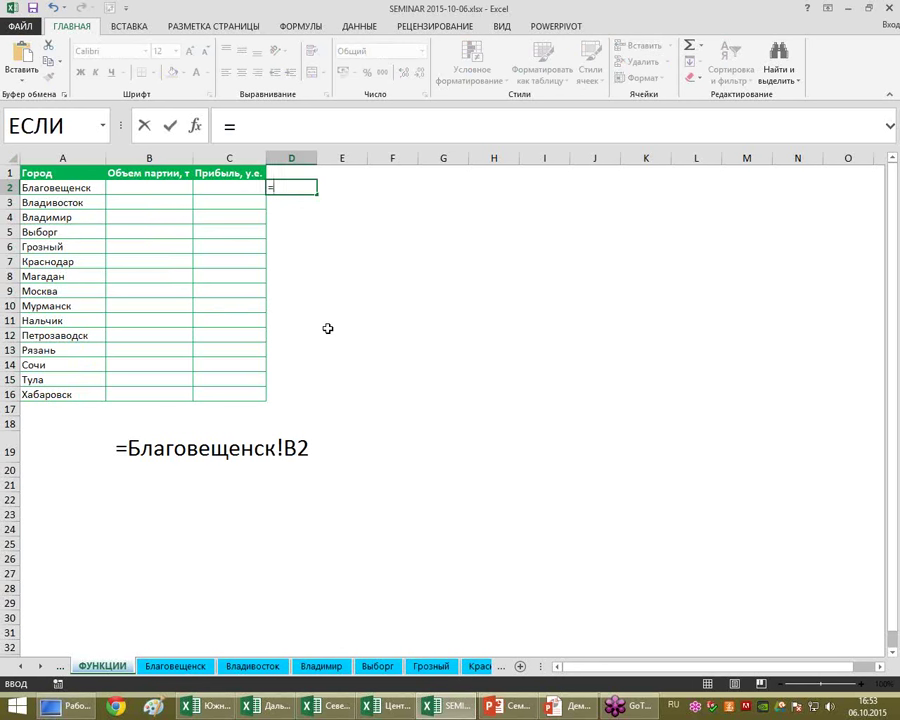
left_click(79, 189)
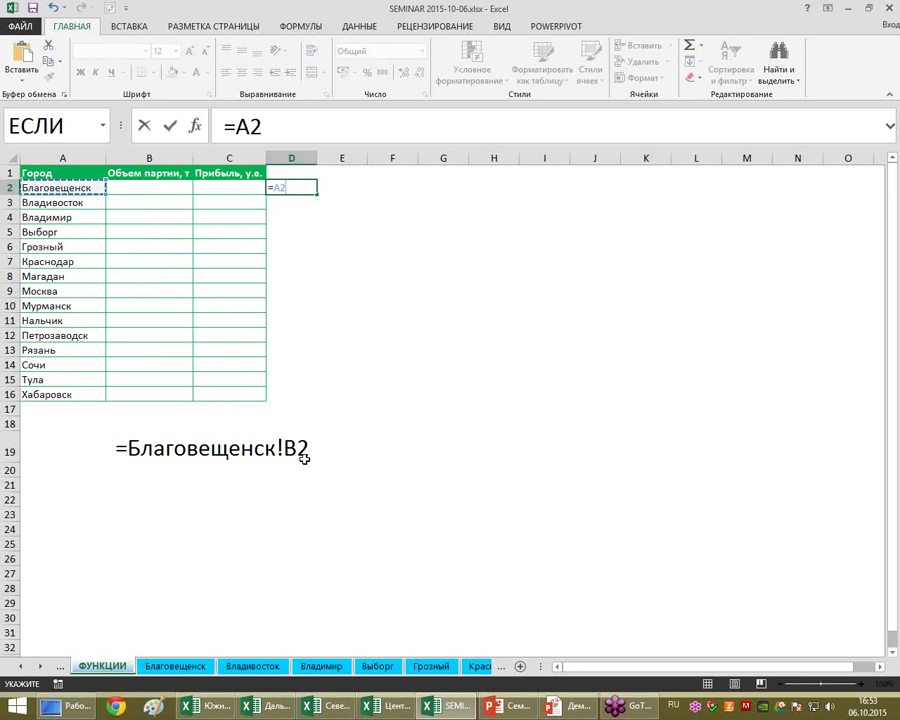
key("alt+shift")
type("&")
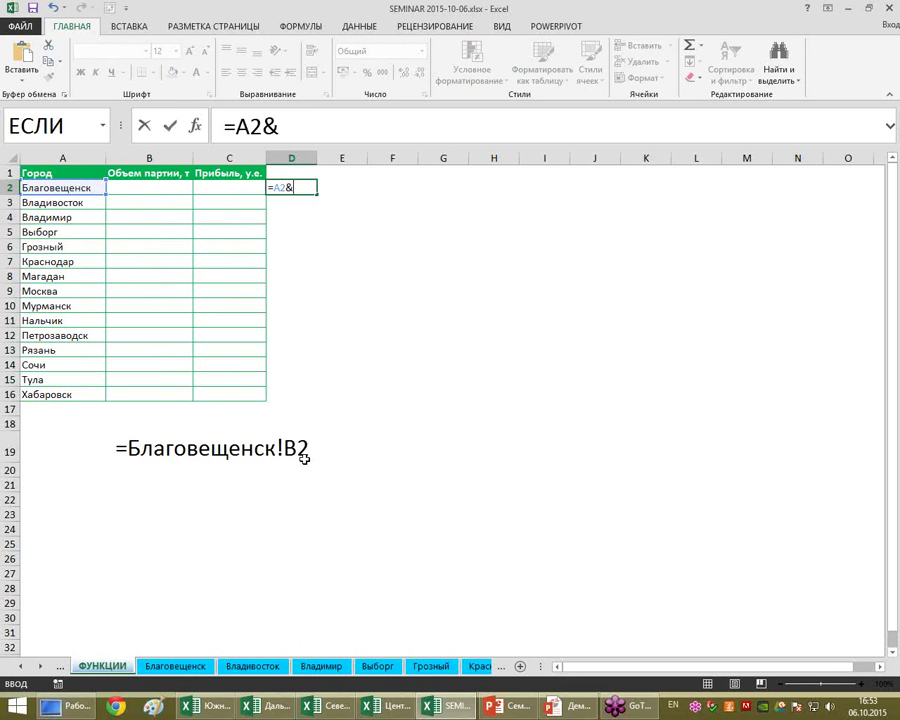
type("\"")
type("!")
type("B2\"")
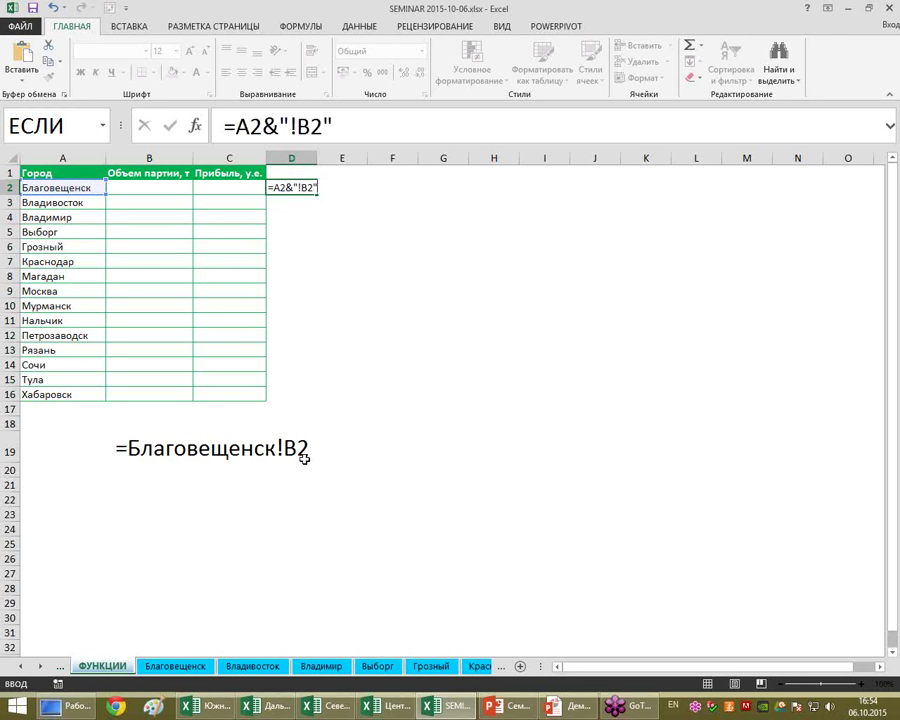
key("Return")
key("Up")
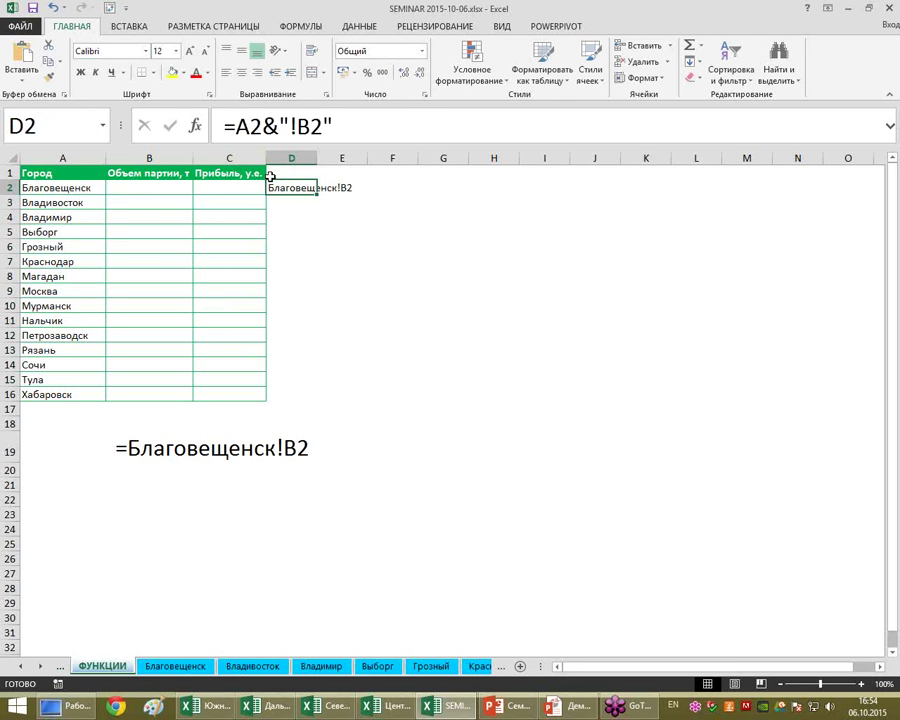
Wrap D2's formula in ДВССЫЛ, making it =ДВССЫЛ(A2&"!B2").
left_click(236, 126)
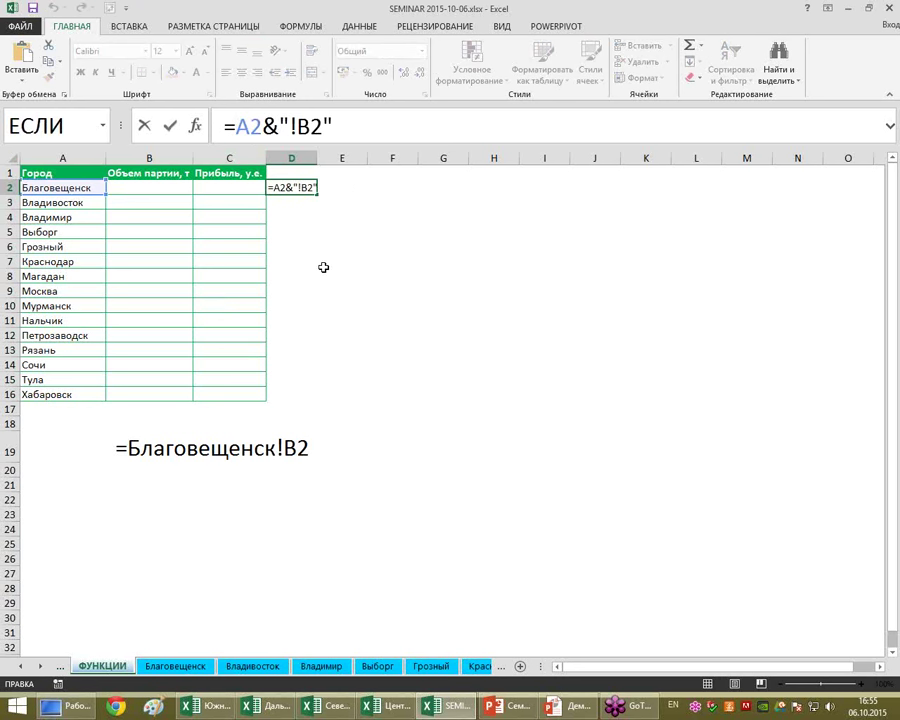
type("LD")
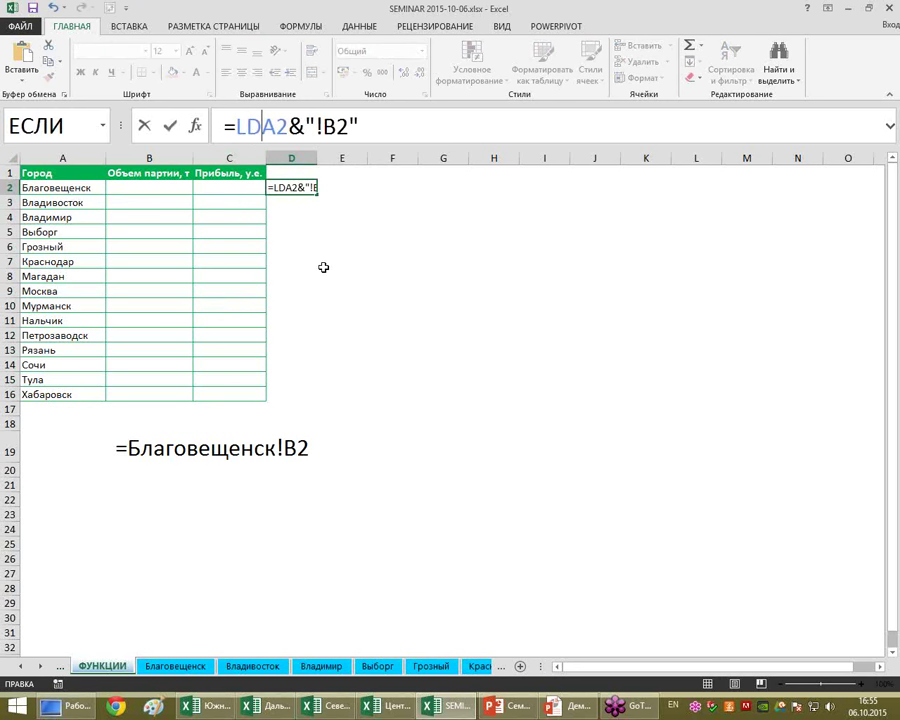
key("BackSpace")
key("BackSpace")
key("alt+shift")
type("ДВА")
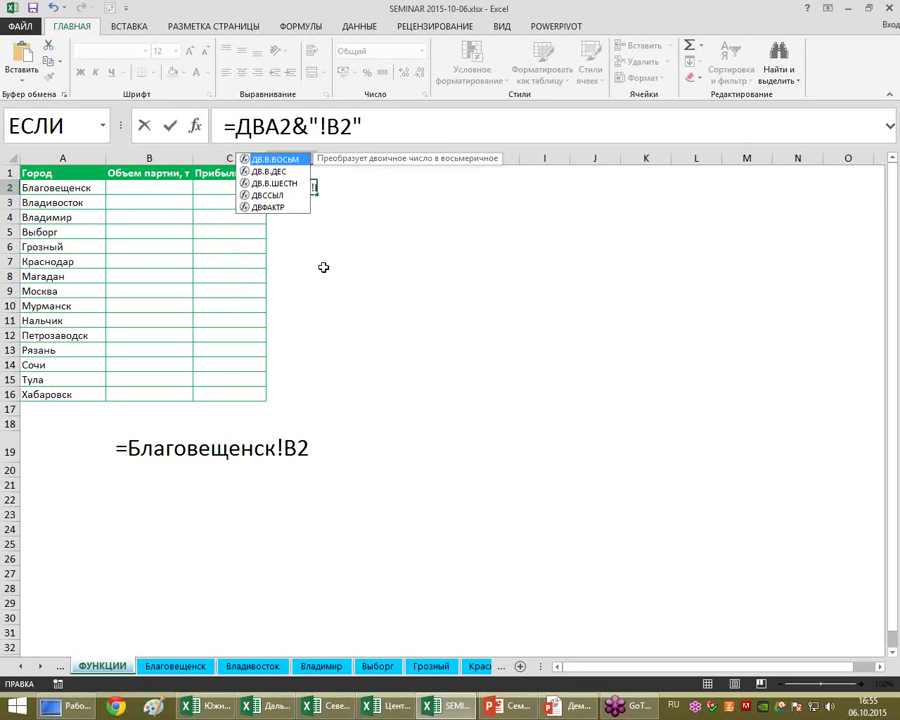
key("Down")
key("Down")
key("Down")
key("Tab")
key("End")
type(")")
left_click(442, 126)
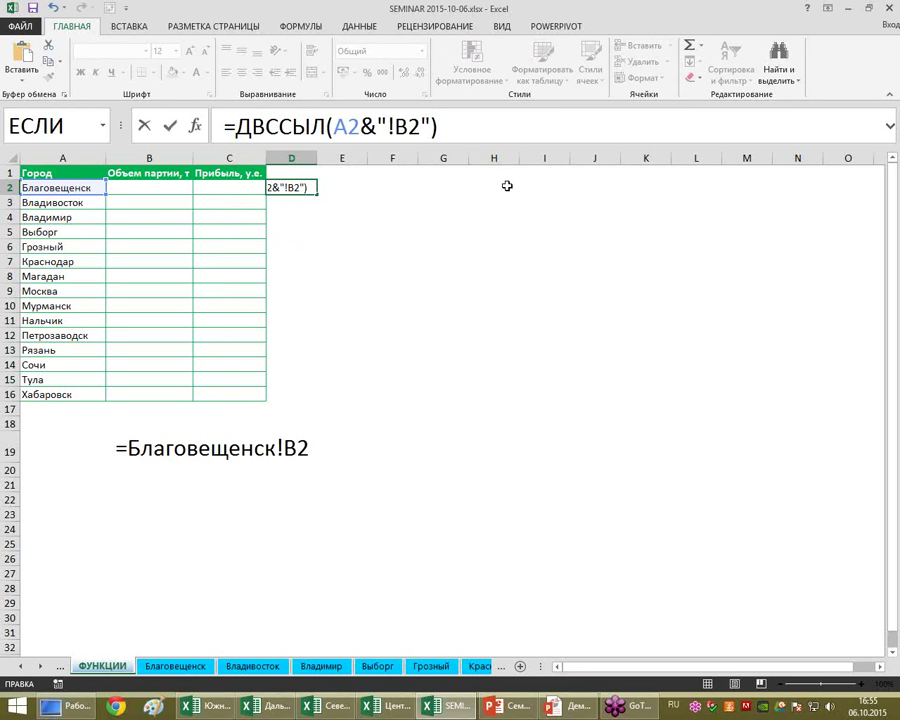
key("Return")
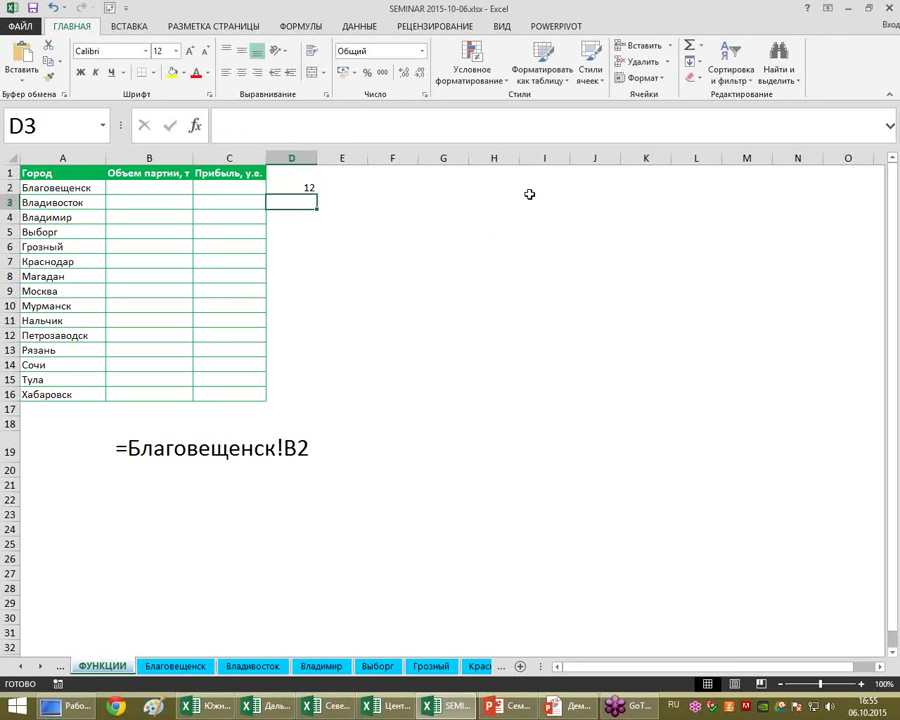
Fill D2 down to D16 and verify results against the Благовещенск, Владивосток and Владимир sheets.
key("Up")
left_click_drag(317, 193, 334, 403)
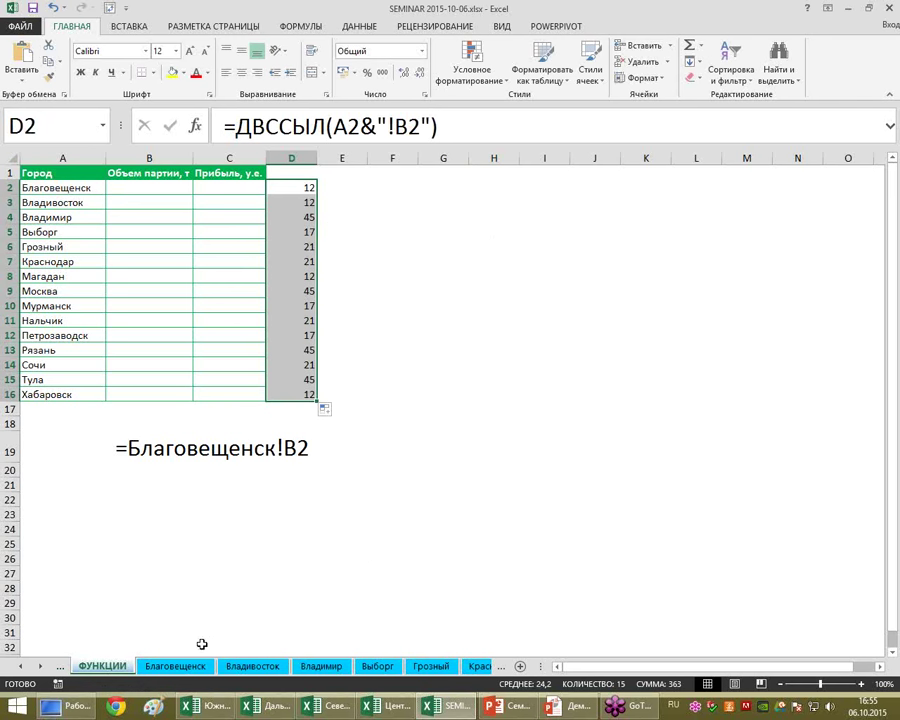
left_click(176, 665)
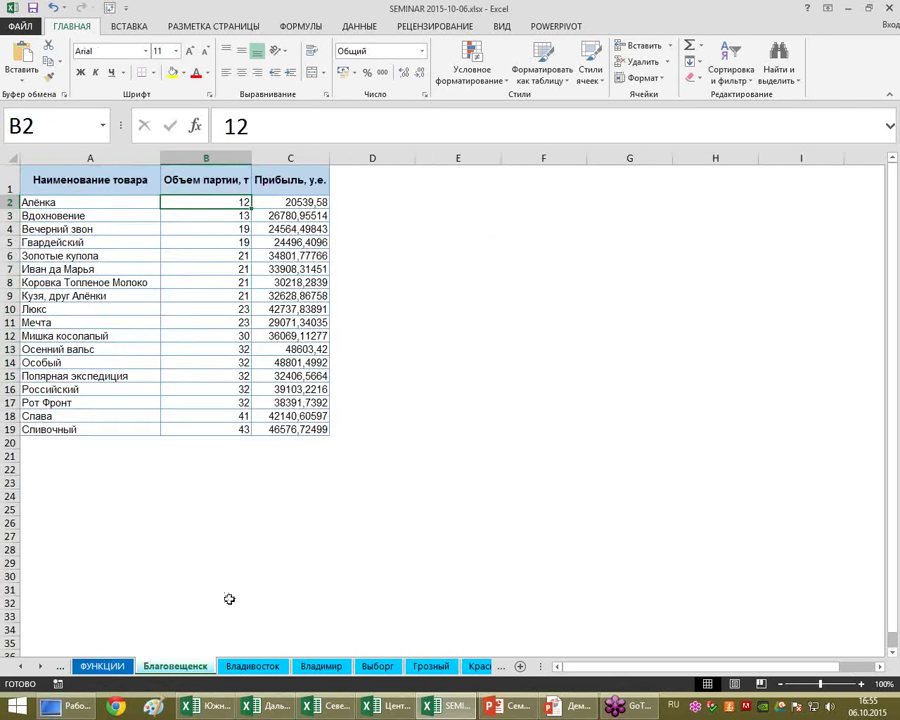
left_click(258, 667)
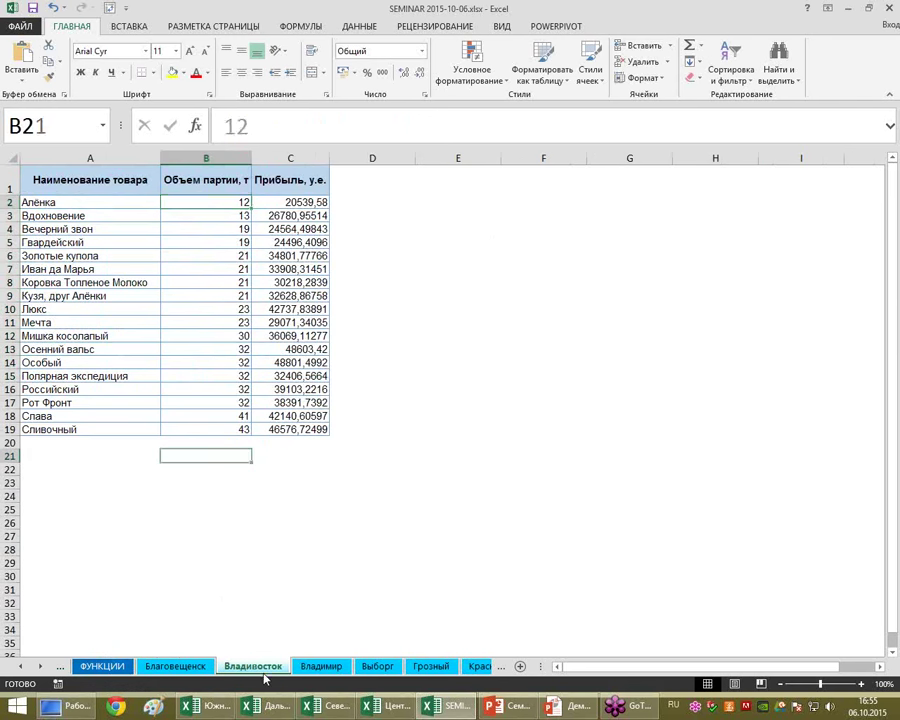
left_click(320, 667)
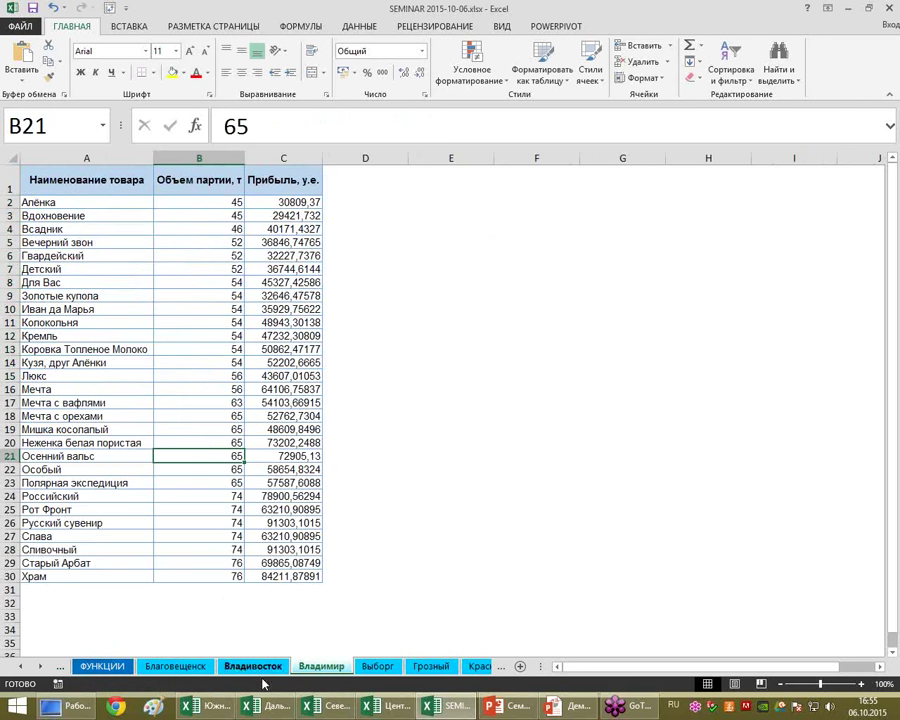
left_click(102, 666)
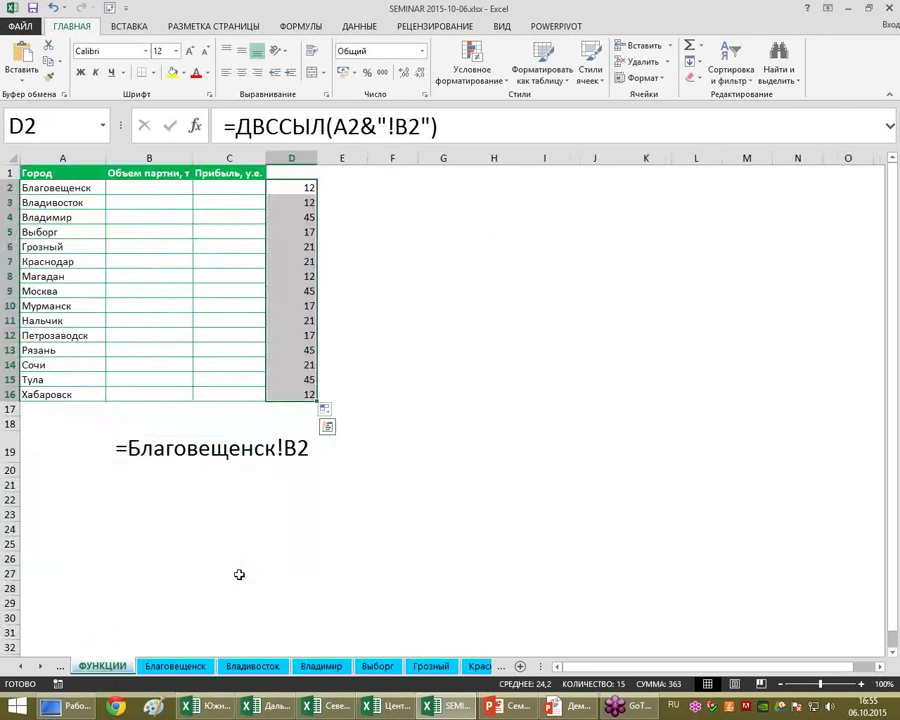
left_click(306, 217)
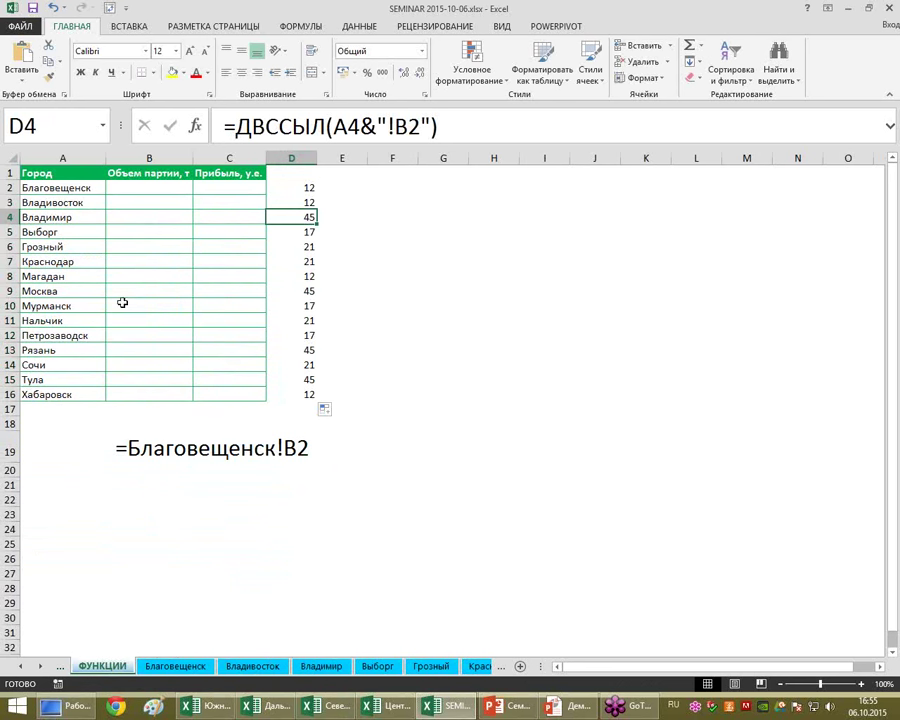
left_click(68, 217)
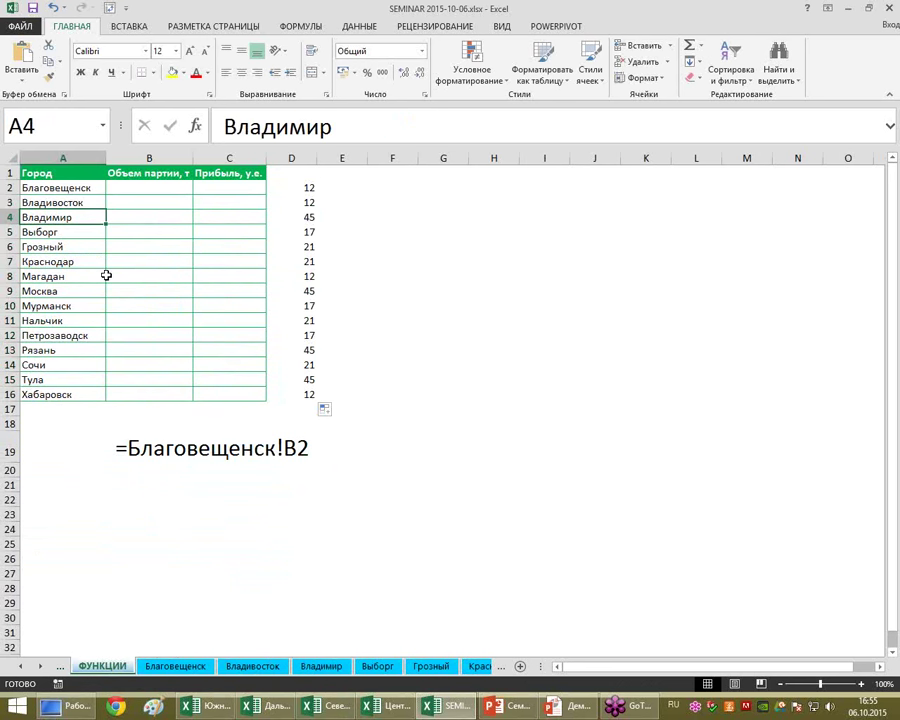
type("ЛДЛД")
key("Return")
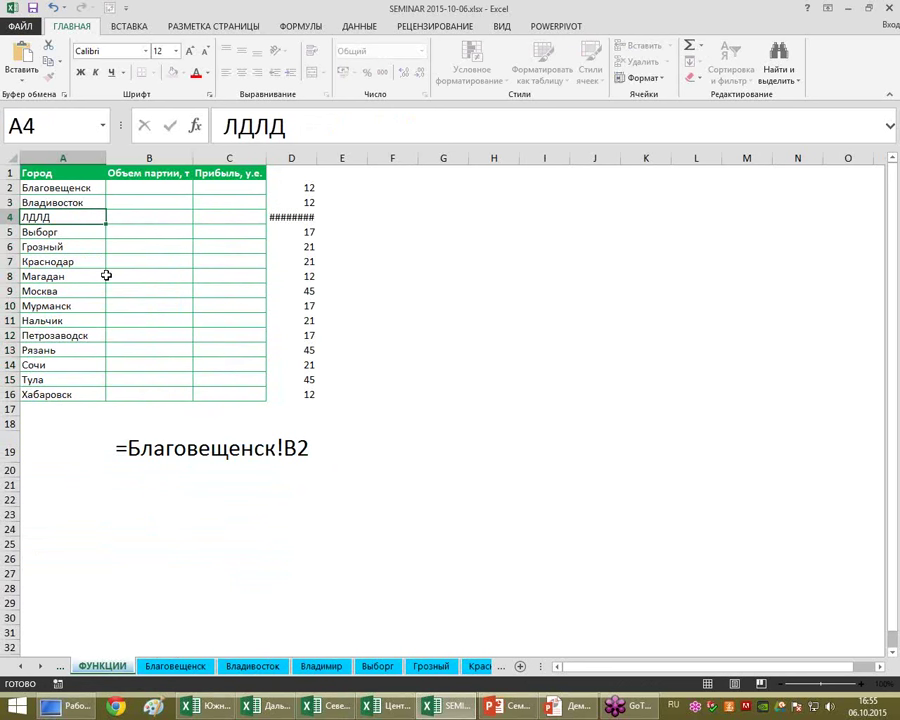
left_click_drag(316, 158, 346, 158)
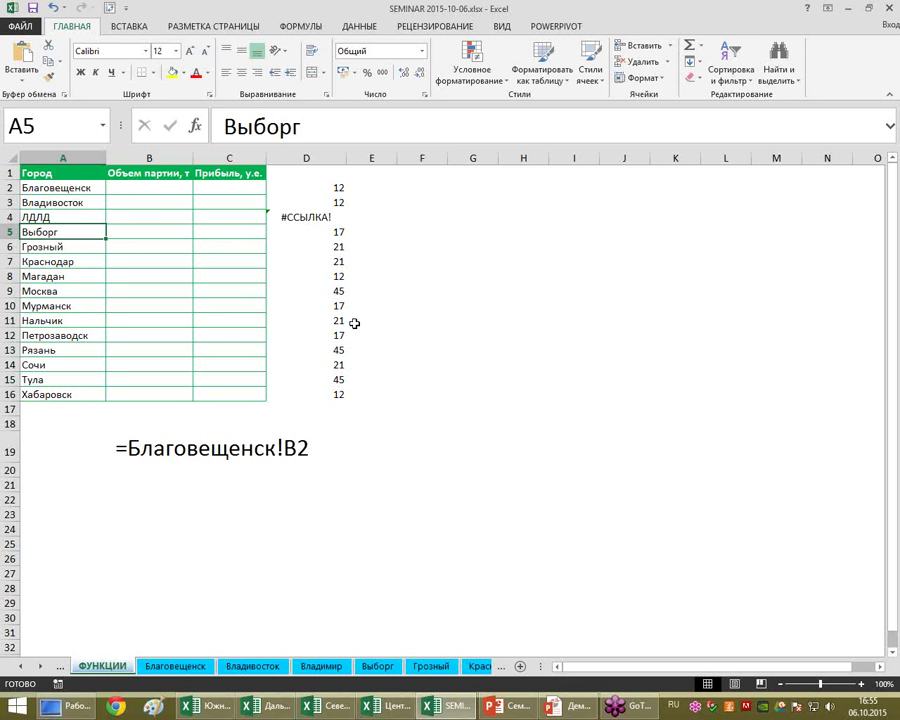
key("ctrl+z")
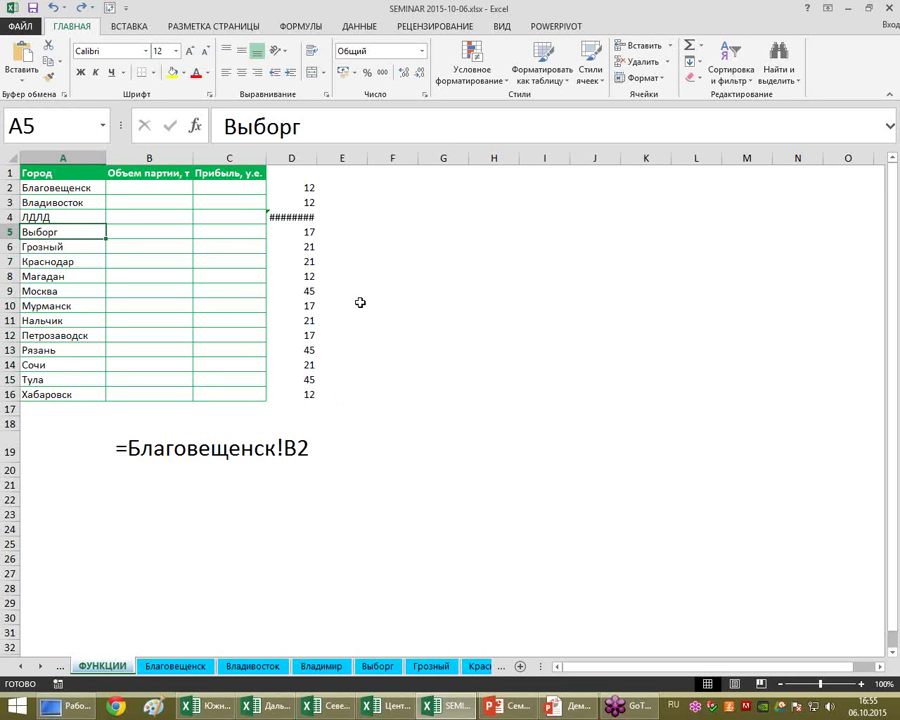
key("ctrl+z")
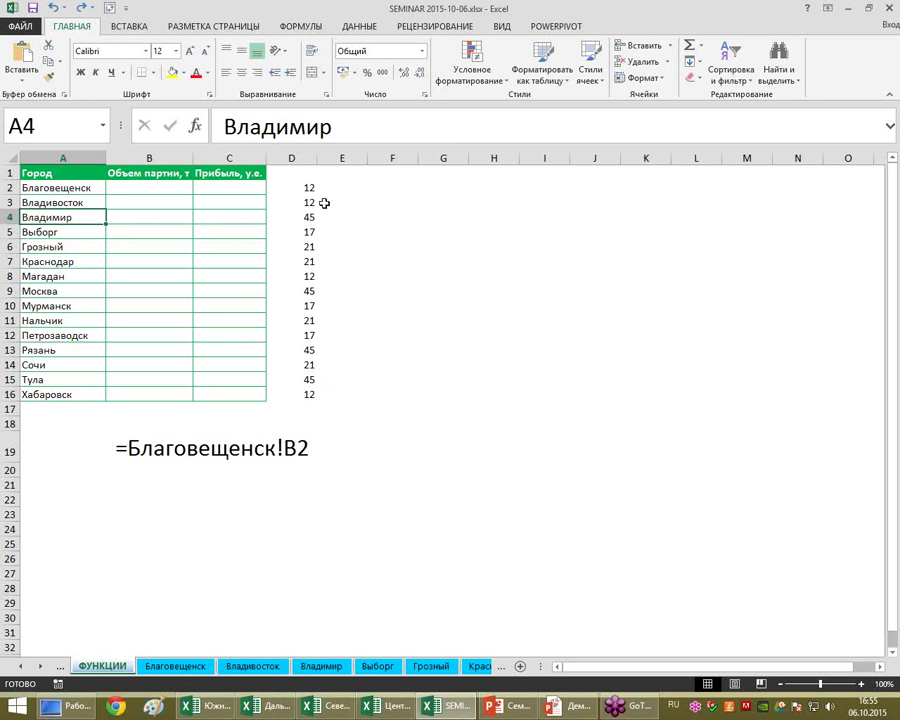
left_click(306, 186)
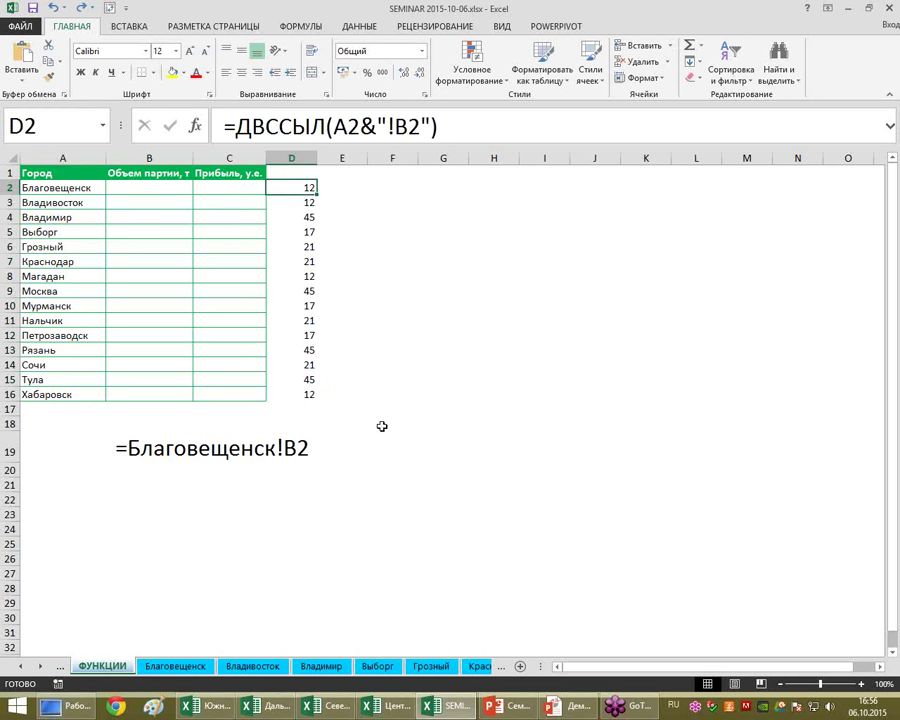
left_click(203, 666)
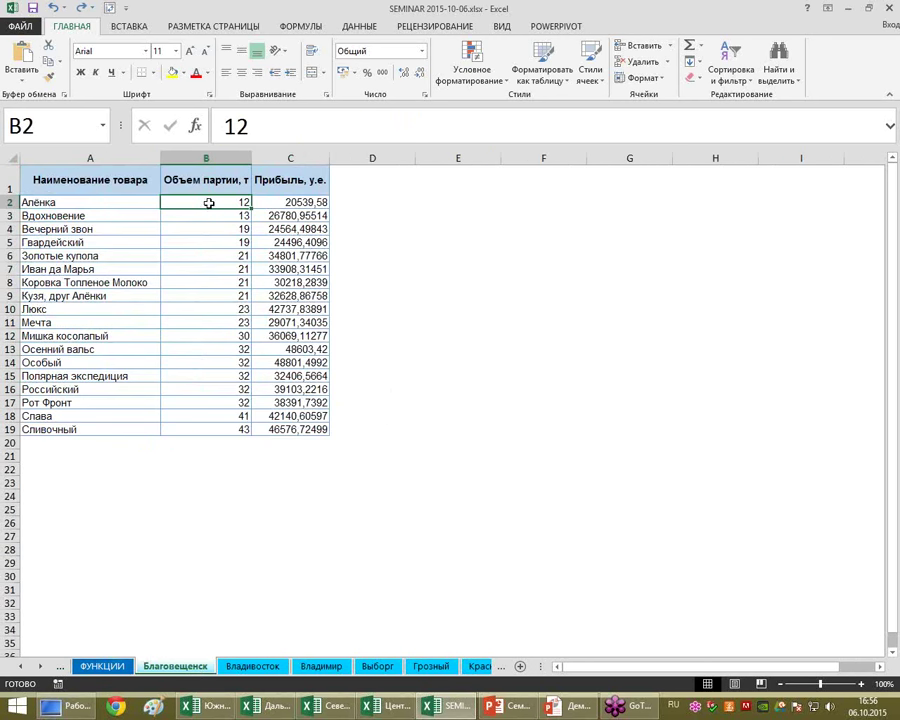
Review the volume and profit columns on the Владивосток, Владимир and Выборг sheets.
left_click(105, 666)
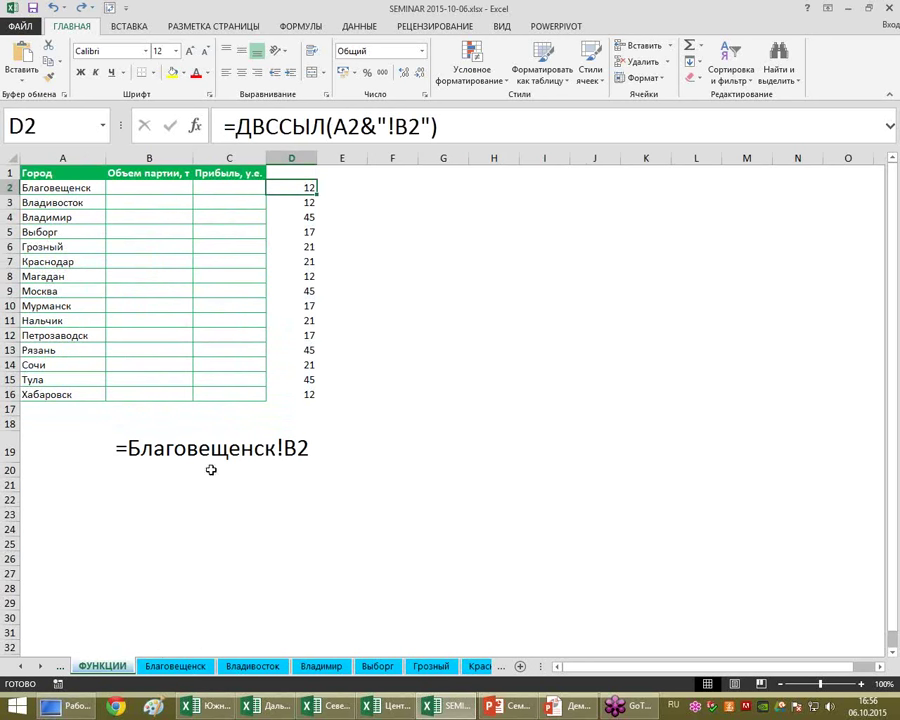
left_click(262, 667)
left_click(300, 667)
left_click(376, 667)
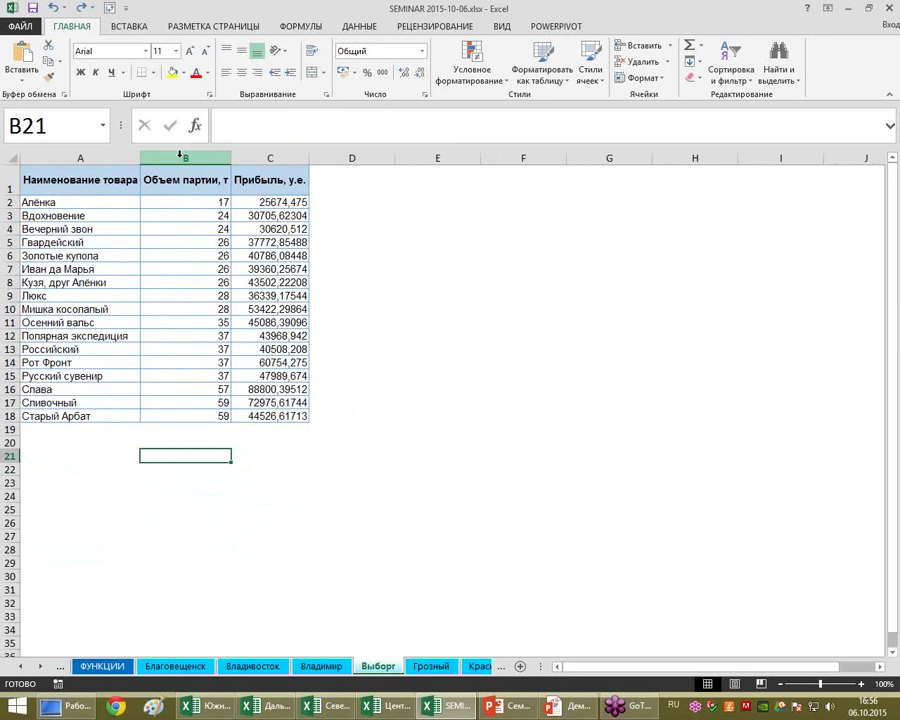
left_click(180, 153)
left_click(245, 157)
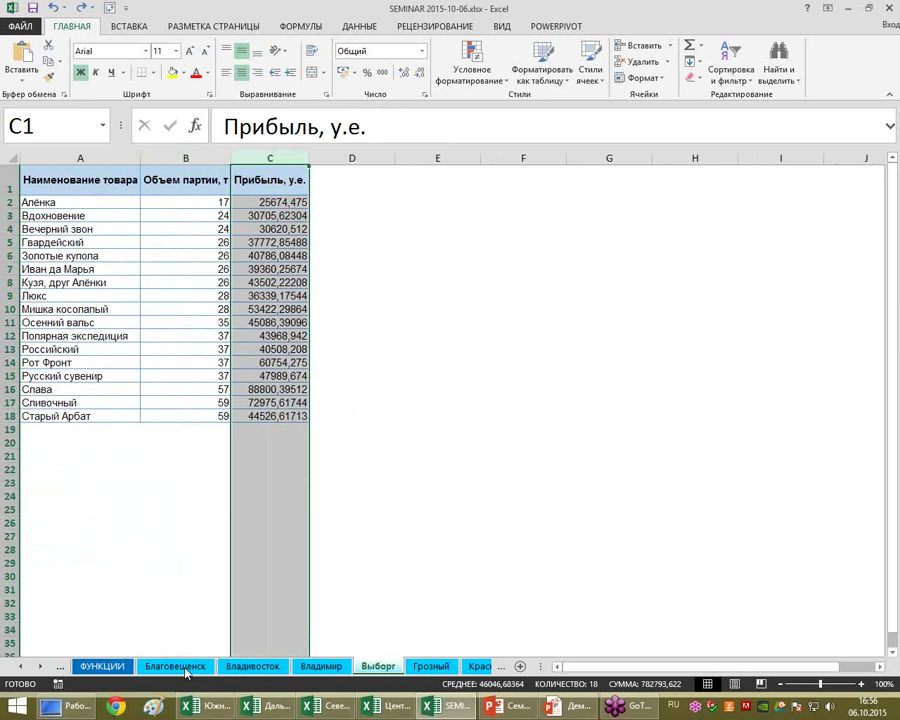
Clear the helper formulas in D2:D17 and start =СУММ() in B2.
left_click(102, 666)
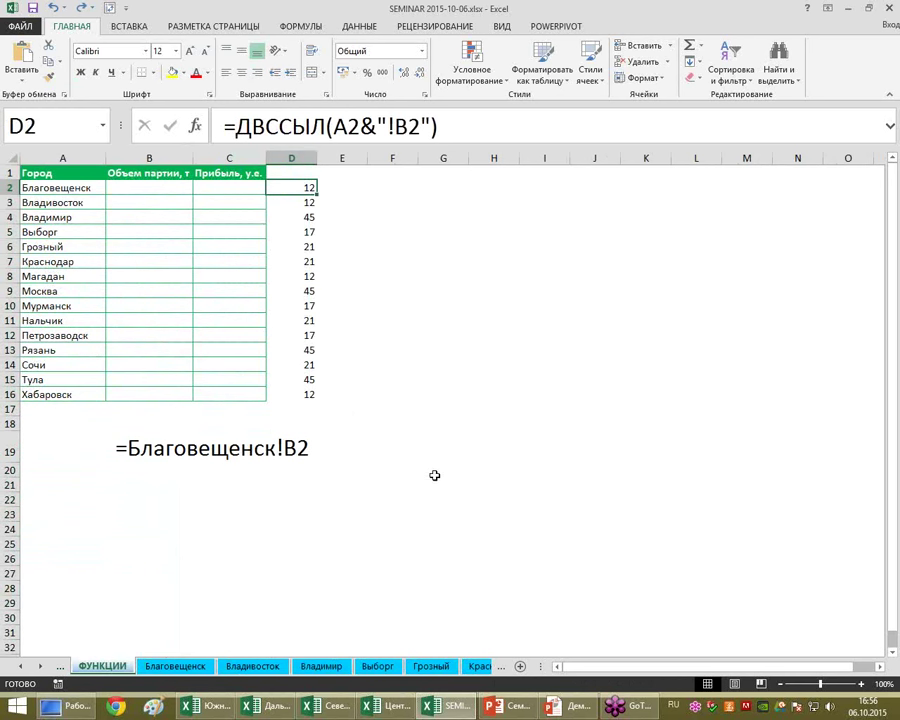
left_click(314, 177)
mouse_move(316, 177)
left_mouse_down()
mouse_move(327, 410)
mouse_move(344, 414)
left_mouse_up()
left_click(372, 482)
left_click(134, 186)
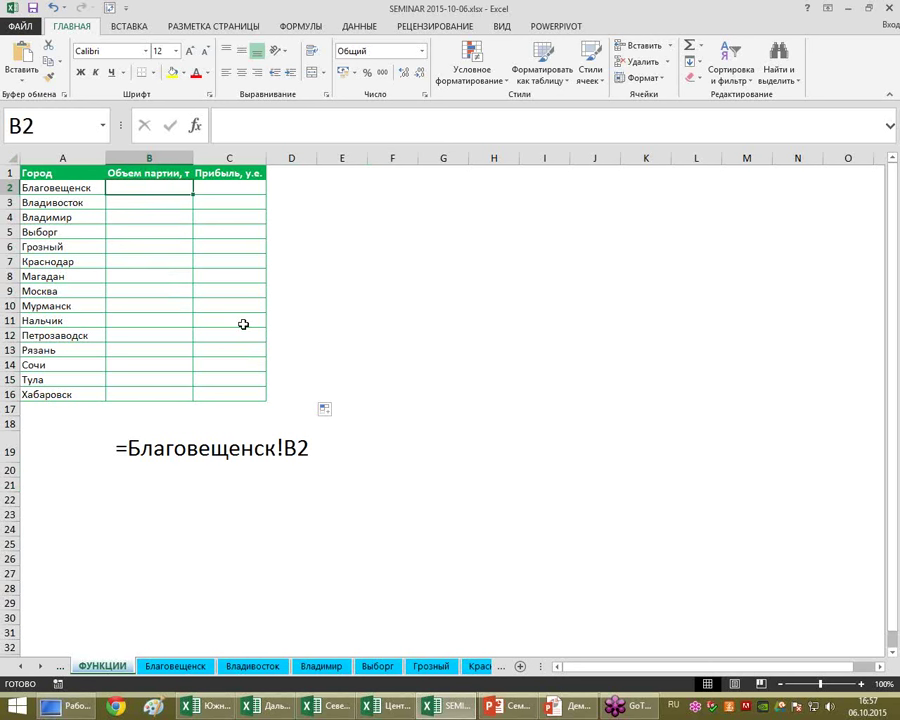
type("=СУММ()")
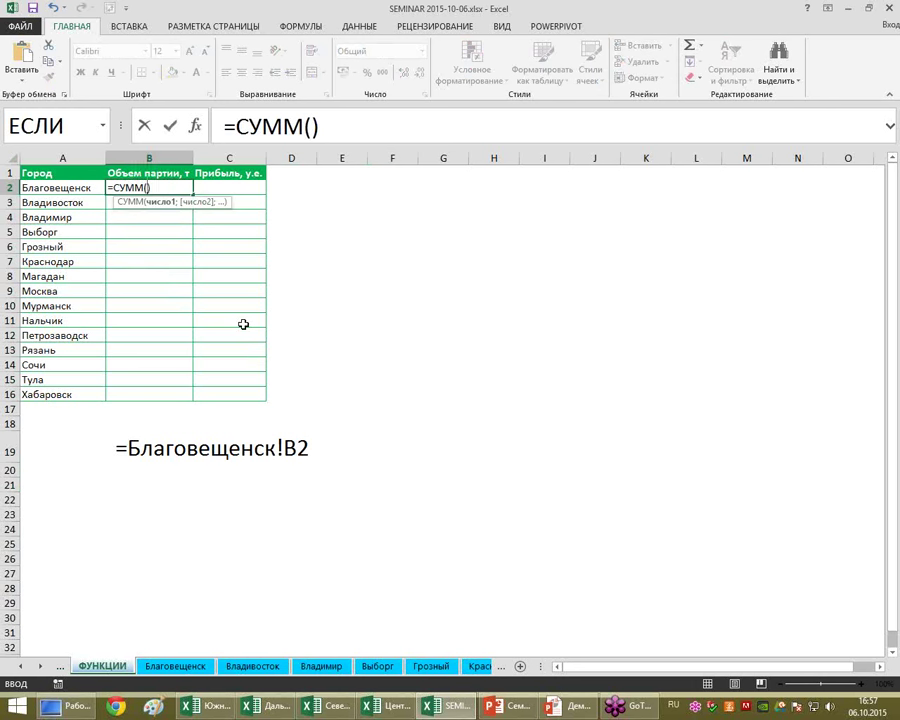
Complete B2 as =СУММ(ДВССЫЛ(A2&"!B:B")) to total the city sheet's volume column.
type("ДВ")
key("Tab")
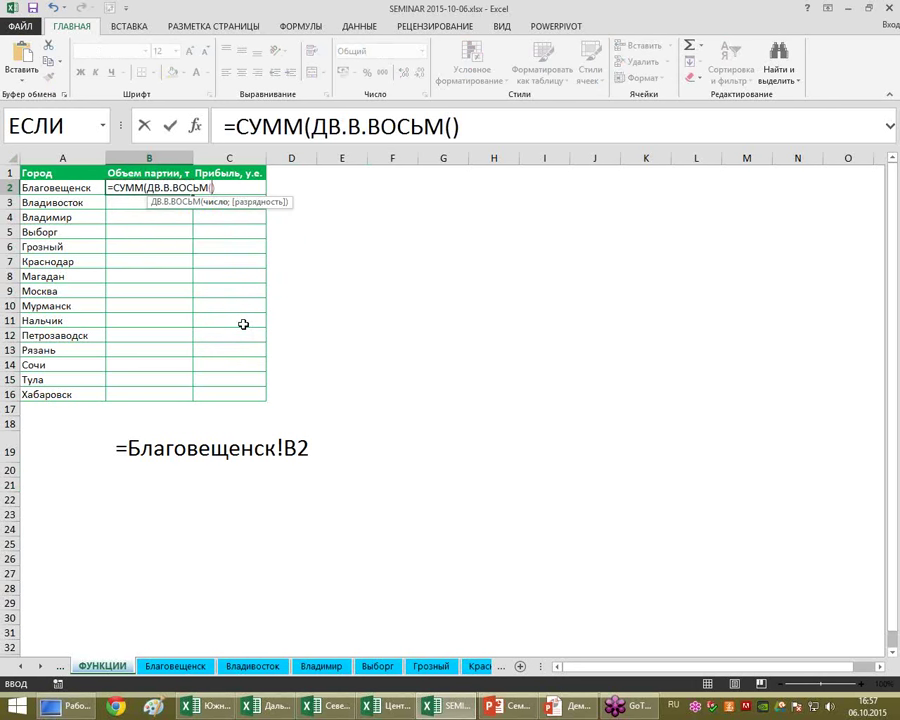
key("BackSpace")
key("BackSpace")
key("BackSpace")
key("BackSpace")
key("BackSpace")
key("BackSpace")
key("BackSpace")
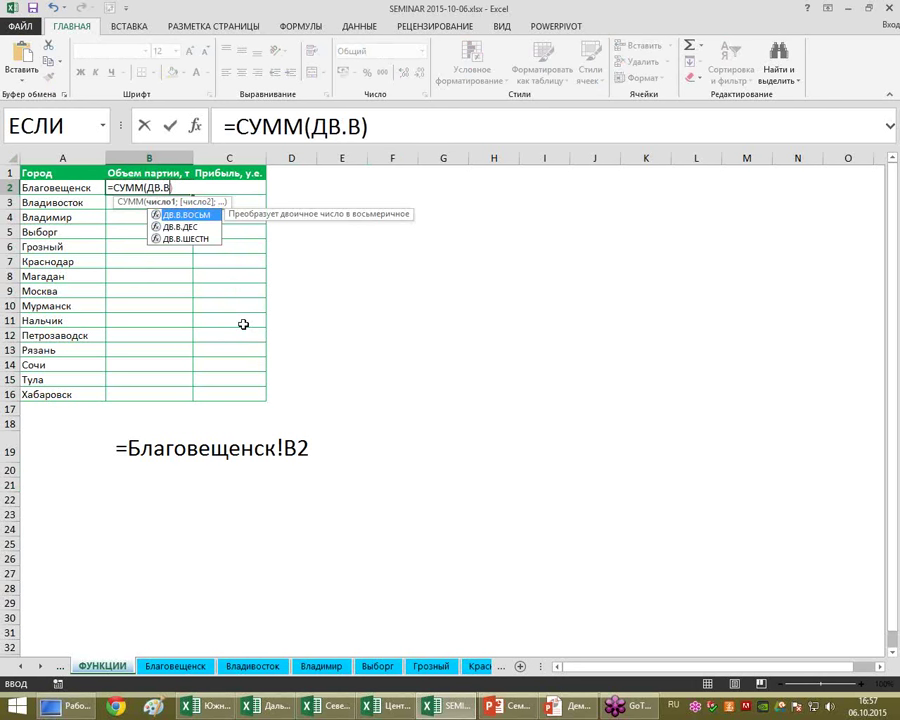
key("BackSpace")
key("BackSpace")
key("Down")
key("Down")
key("Down")
key("Tab")
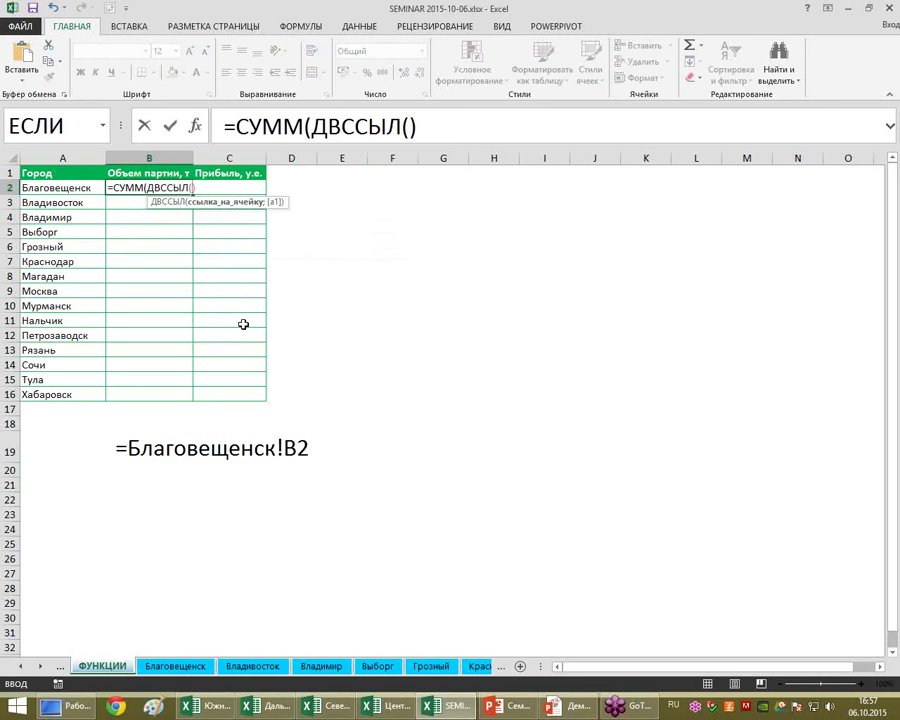
left_click(82, 189)
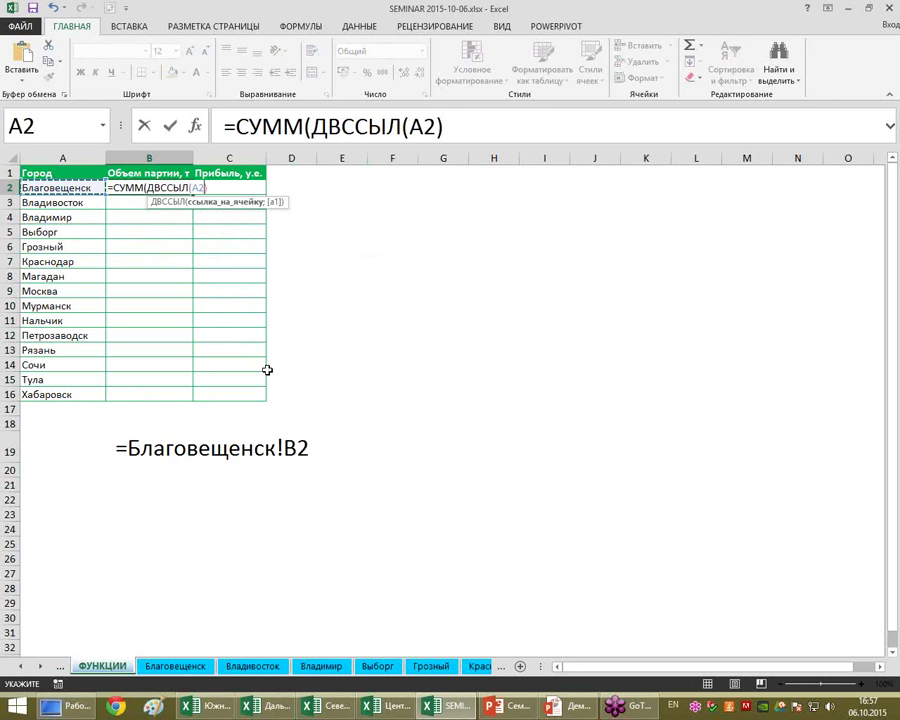
type("&")
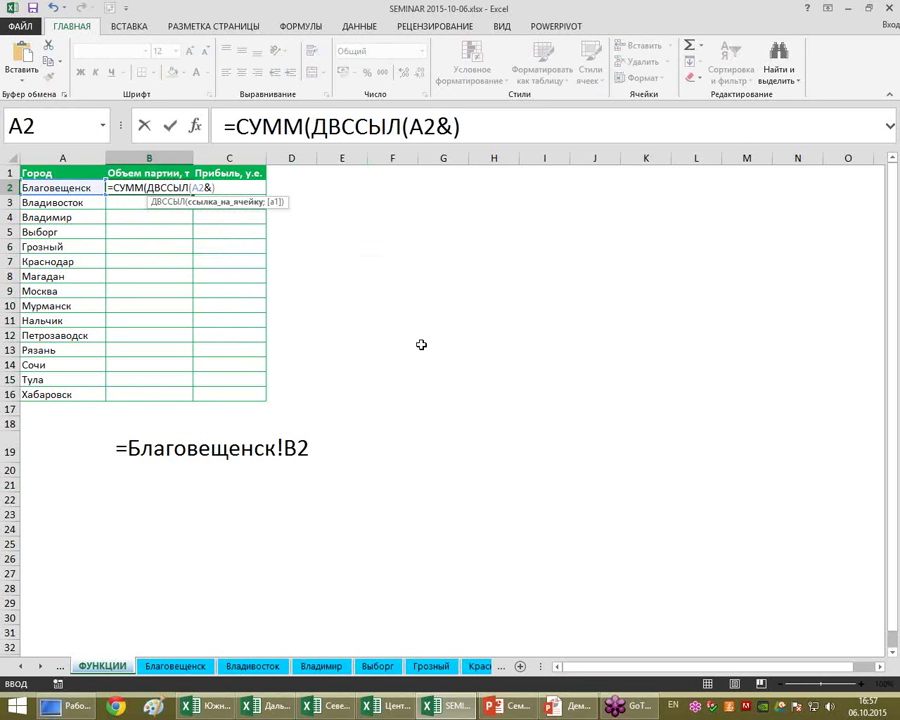
type("\"!")
type("B:B")
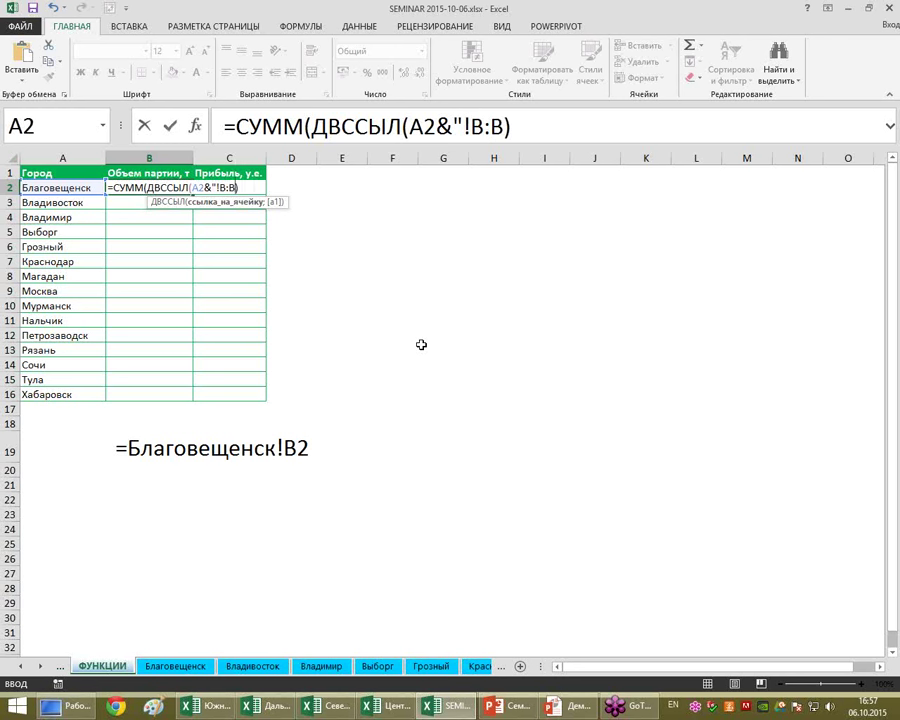
type("\"")
type(")")
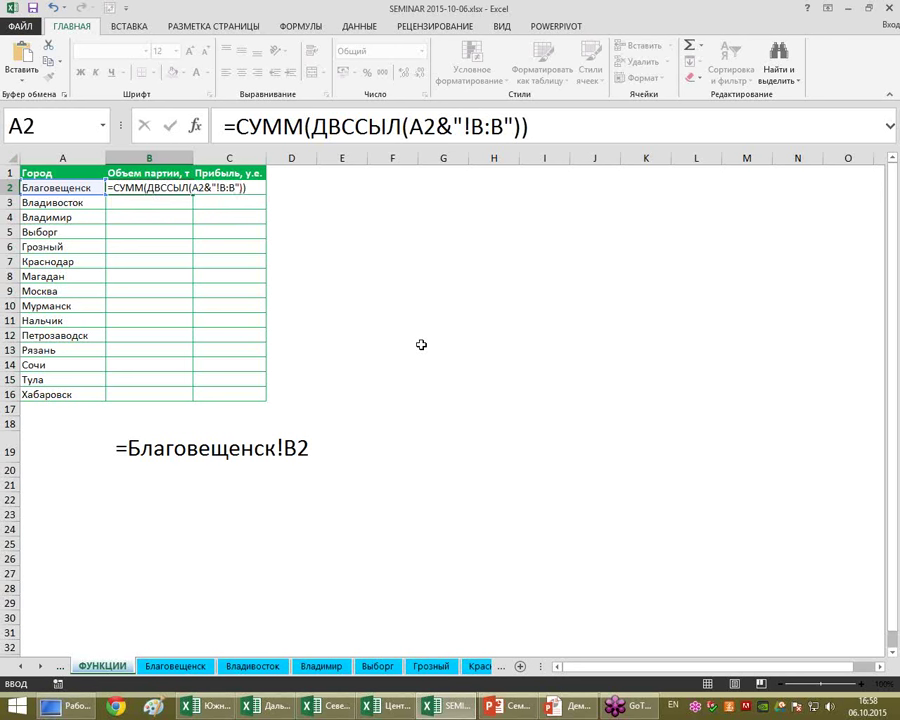
key("Return")
Fill the B2 volume formula down to B16, giving totals such as 467 and 1757.
left_click(178, 187)
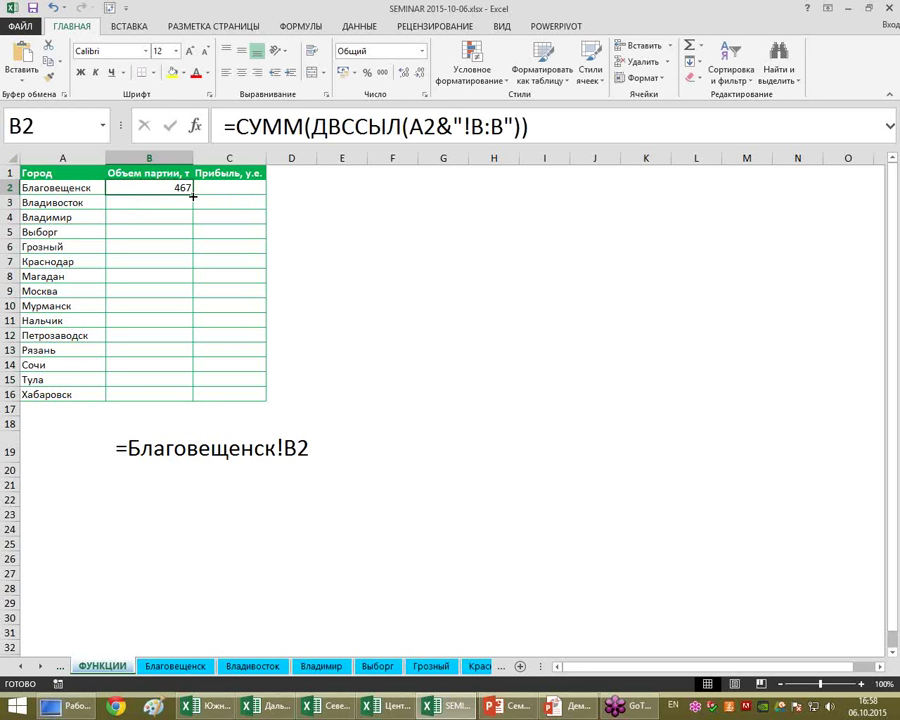
double_click(194, 198)
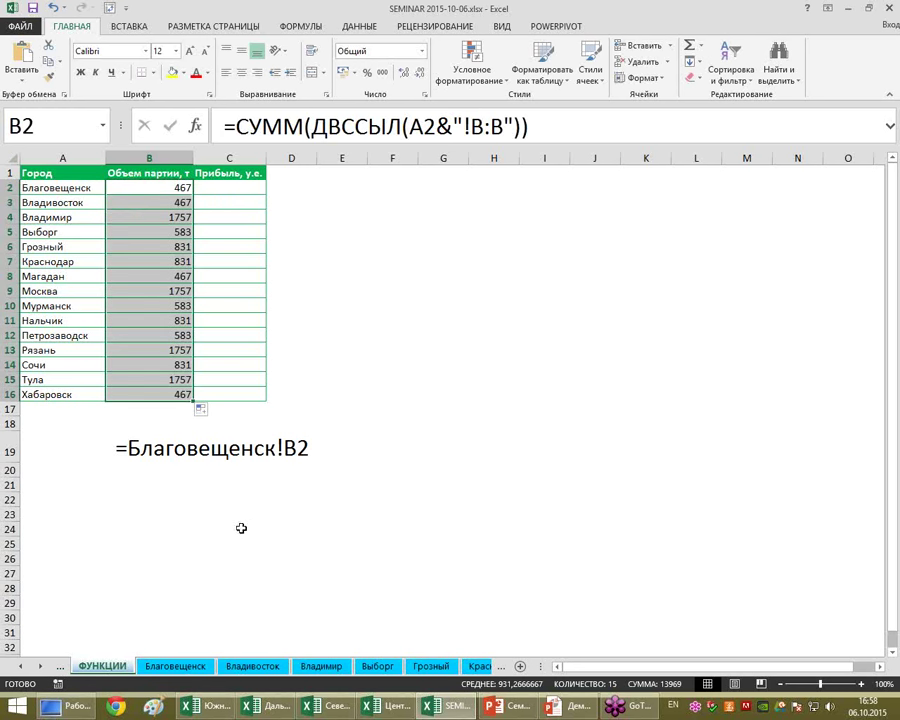
left_click(182, 292)
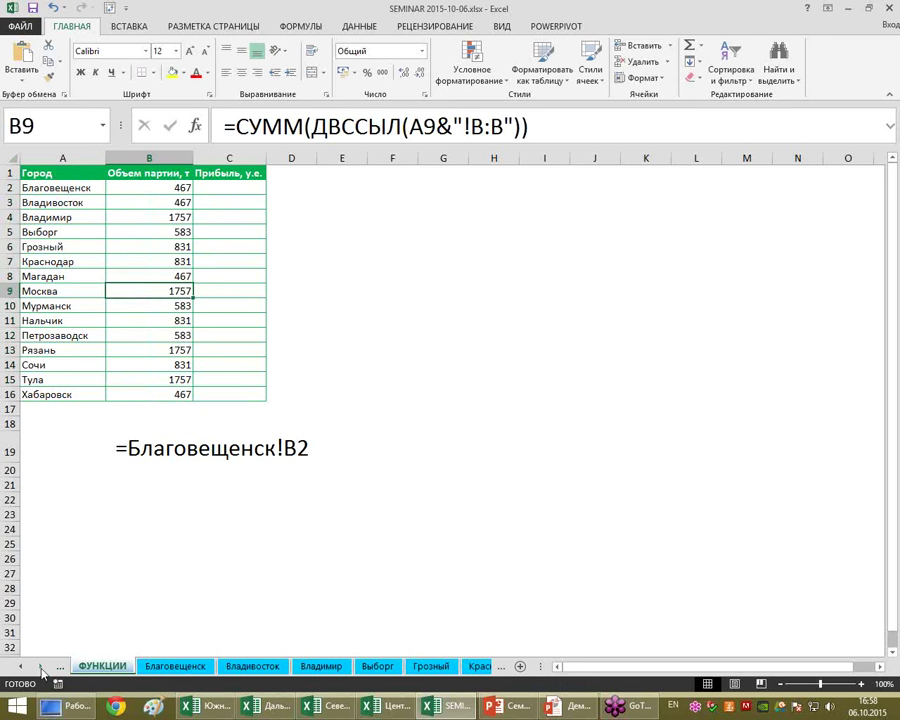
Confirm on the Москва sheet that its volume column sums to 1757, then return to ФУНКЦИИ.
right_click(41, 670)
left_click(35, 619)
double_click(35, 620)
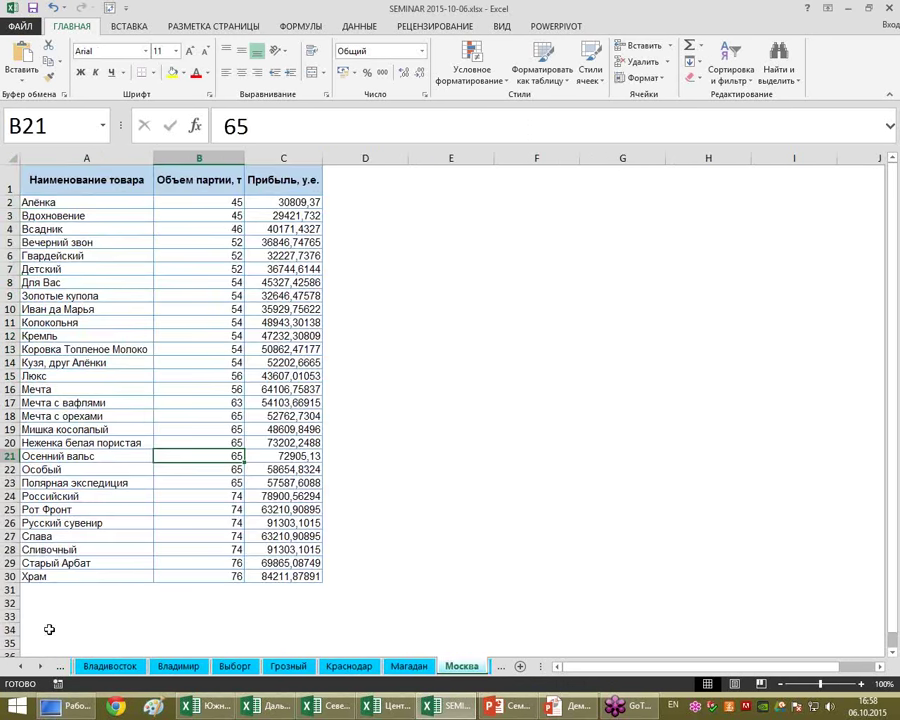
left_click(210, 158)
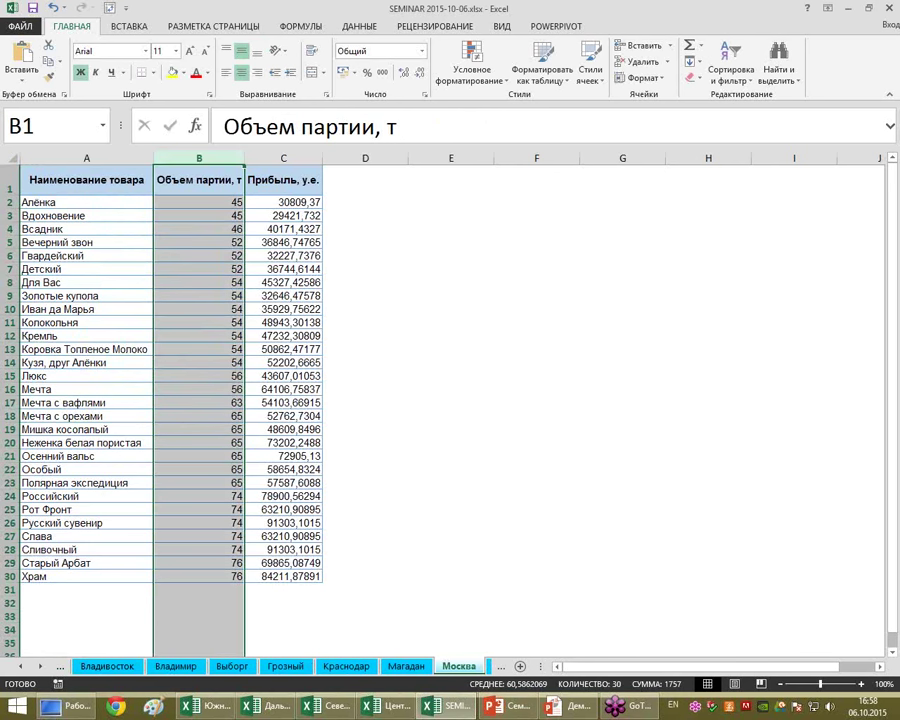
left_click(21, 666)
left_click(21, 666)
left_click(21, 666)
left_click(21, 666)
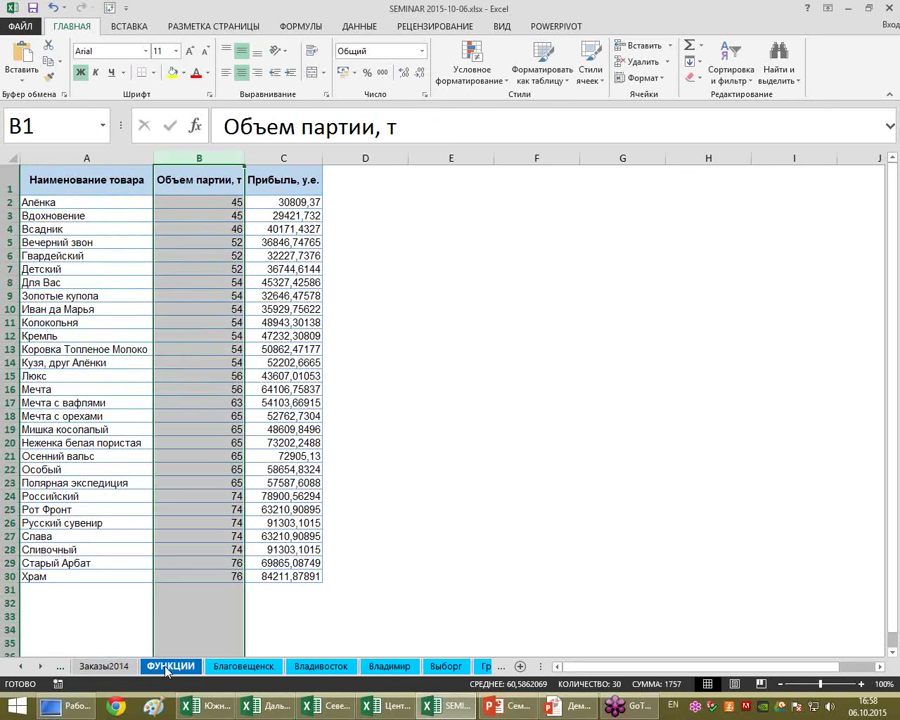
left_click(170, 666)
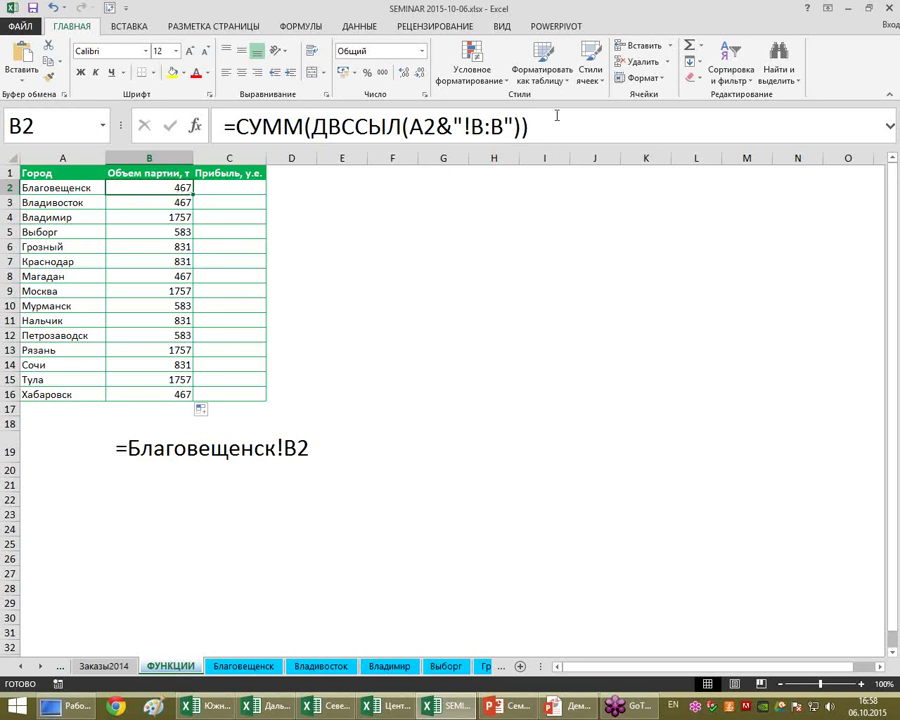
Copy B2's volume formula into cell C2.
left_click_drag(545, 126, 196, 130)
key("ctrl+c")
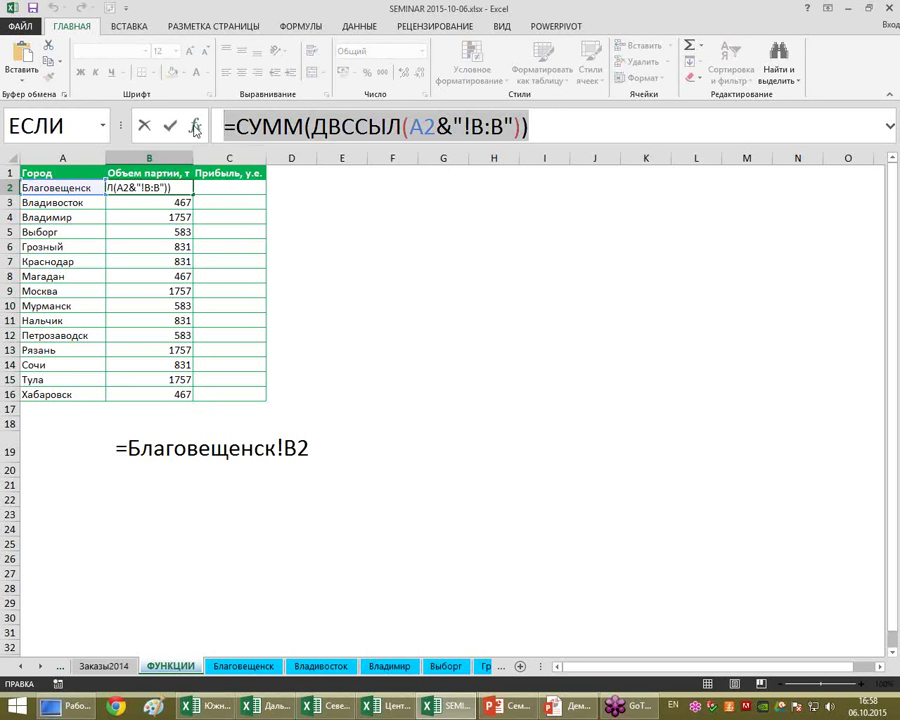
key("ctrl+Return")
left_click(260, 183)
double_click(250, 183)
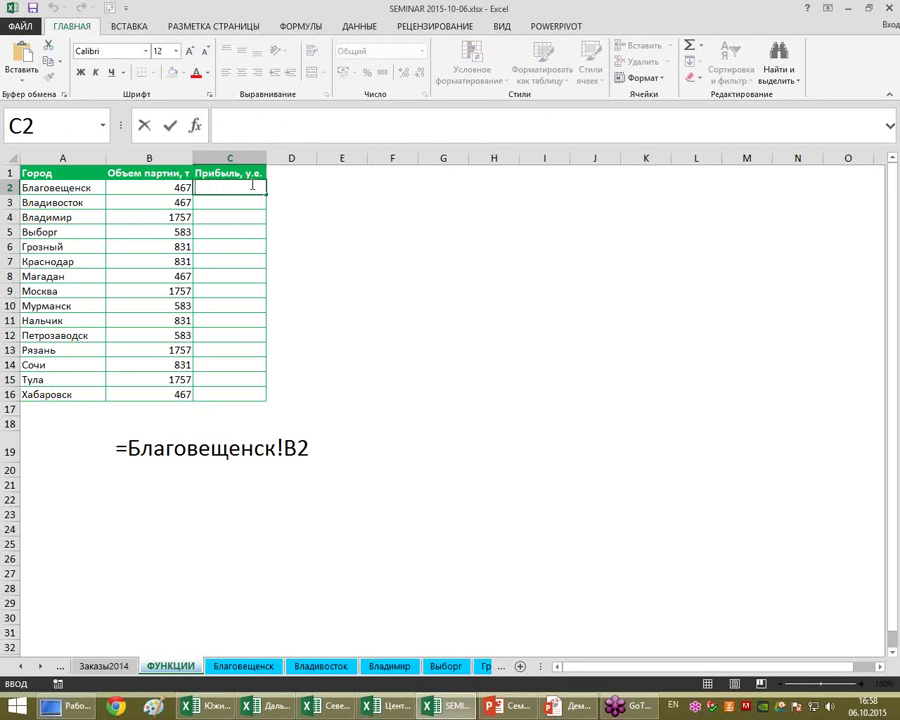
key("ctrl+v")
Change C2's range to C:C and fill the profit formula down to C16.
left_click(306, 188)
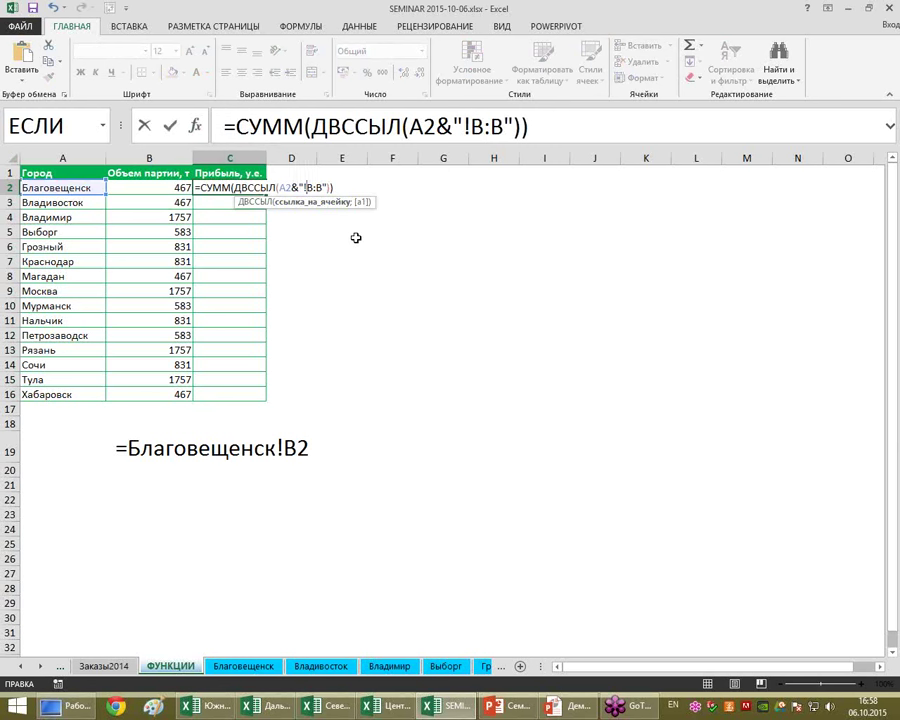
key("Delete")
type("c")
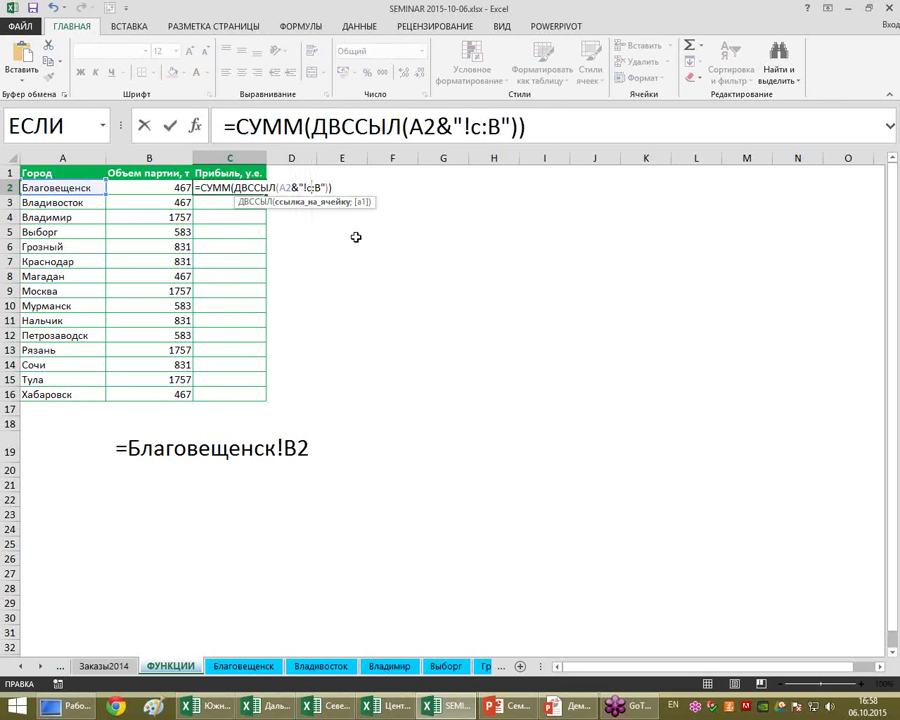
key("BackSpace")
type("C")
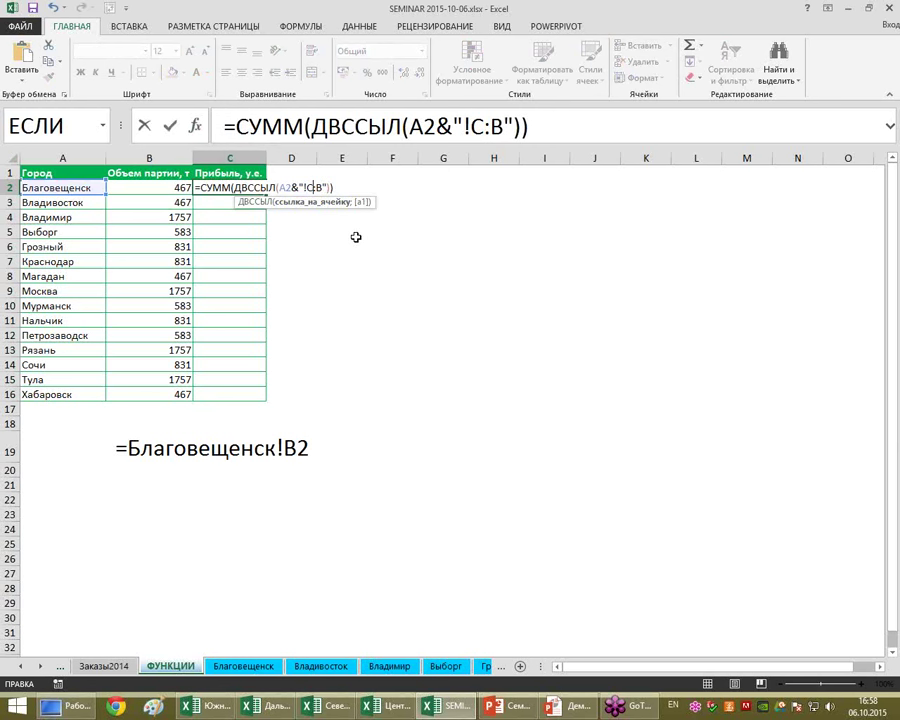
key("Delete")
type("C")
key("ctrl+Return")
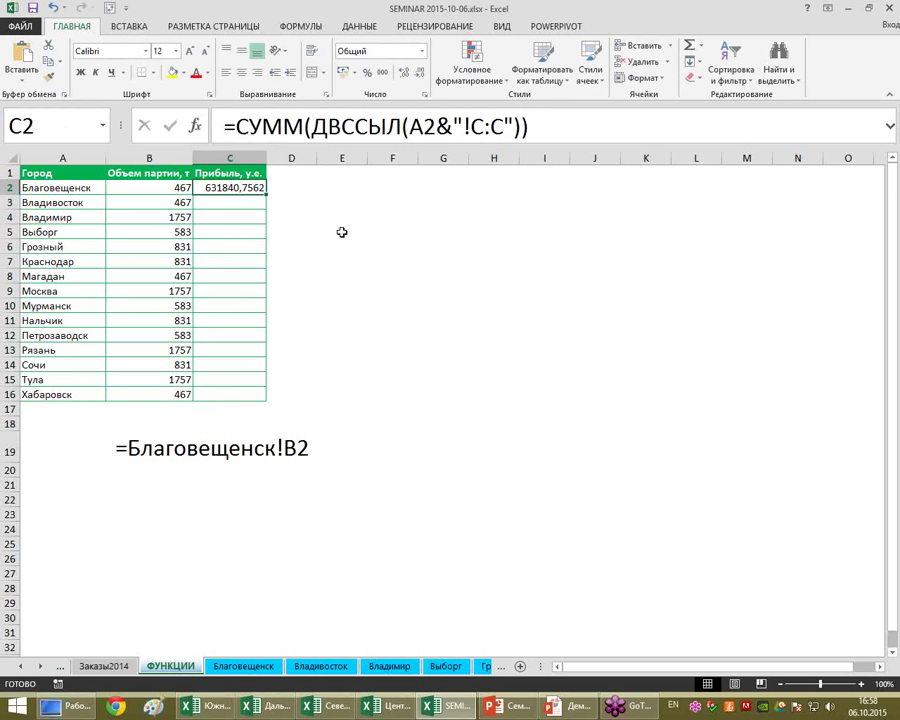
double_click(266, 194)
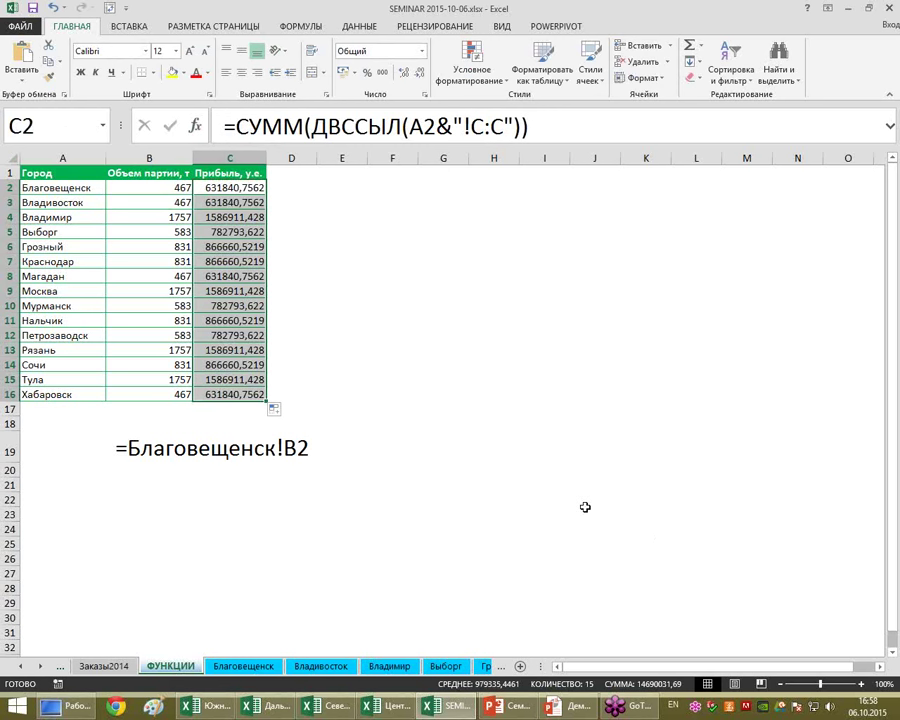
left_click(238, 381)
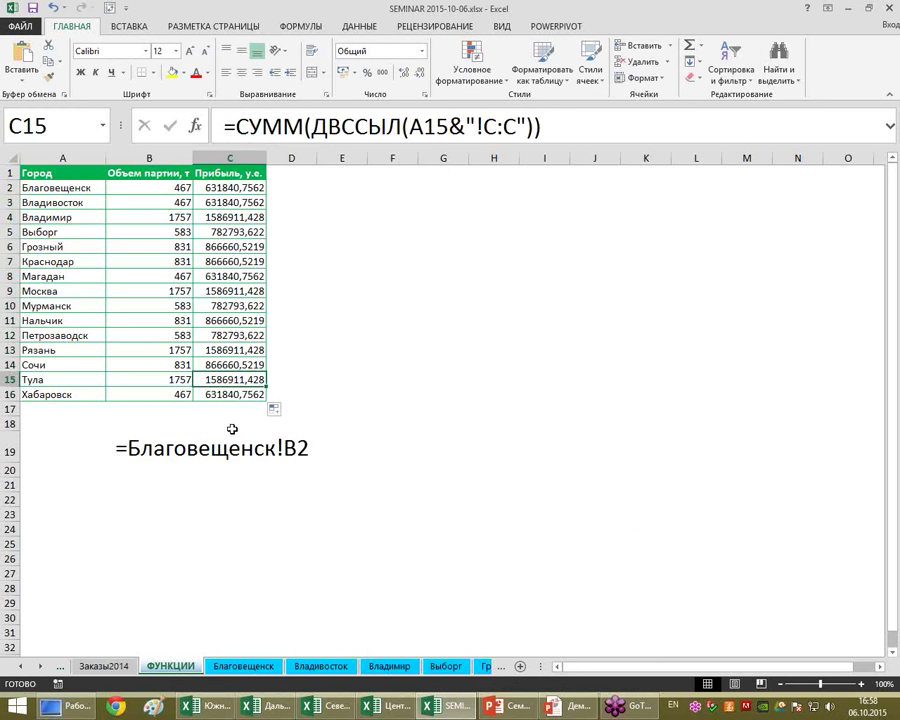
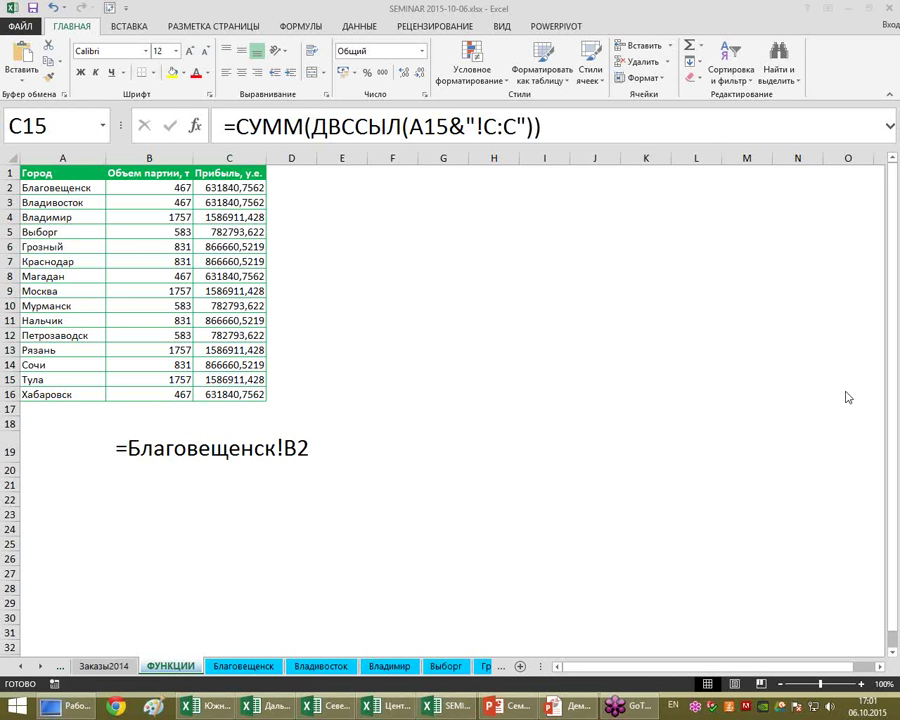
Return to the slideshow and advance past the functions slide to the Excel Level 3 course slide.
left_click(477, 712)
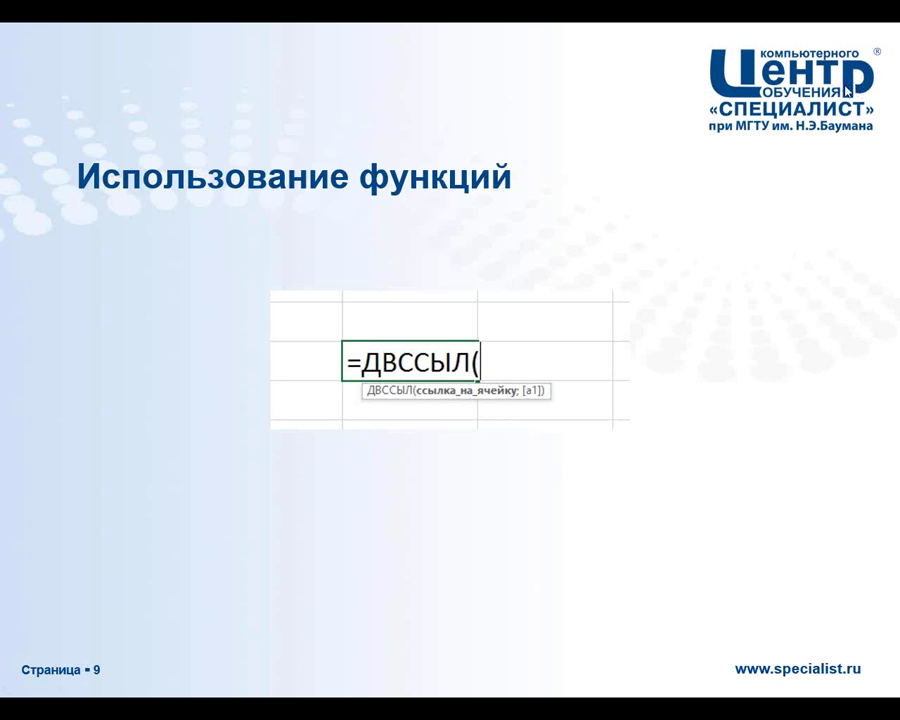
left_click(497, 385)
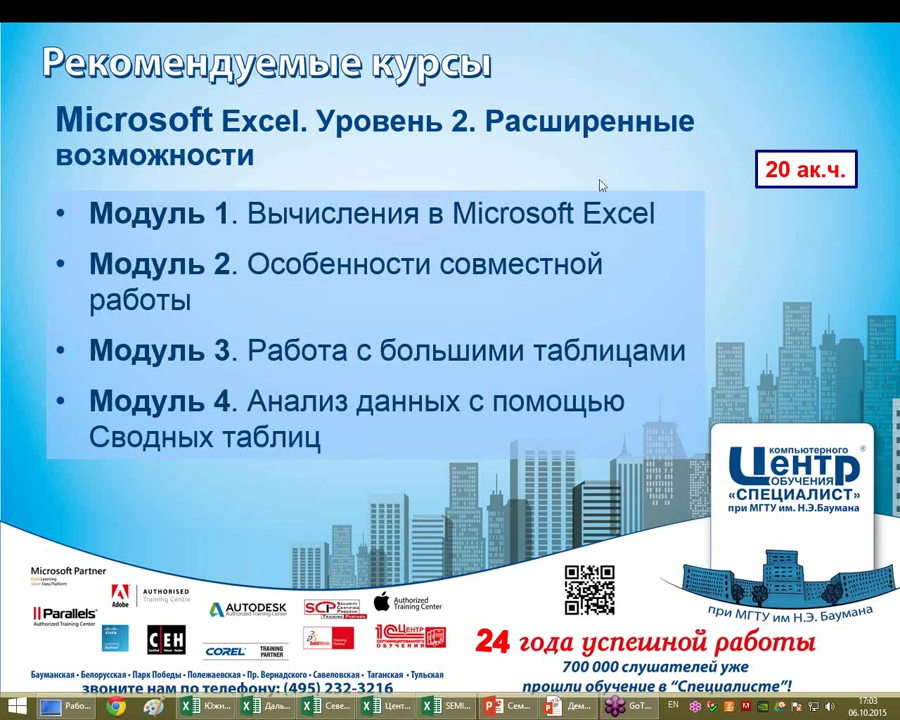
key("Right")
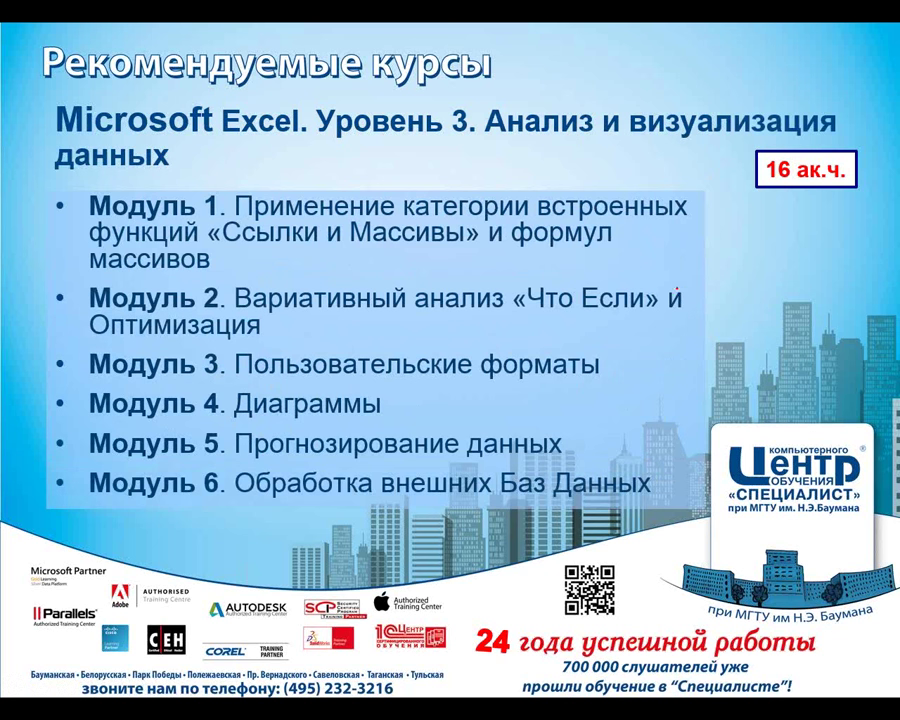
Draw a red ink bracket beside the Модуль 1 bullet on the Excel Level 3 slide.
left_click_drag(103, 187, 106, 285)
On the business analytics slide, underline 2013, PowerPivot and PowerView, bracket Модуль 1, then reach ВОПРОСЫ.
key("Right")
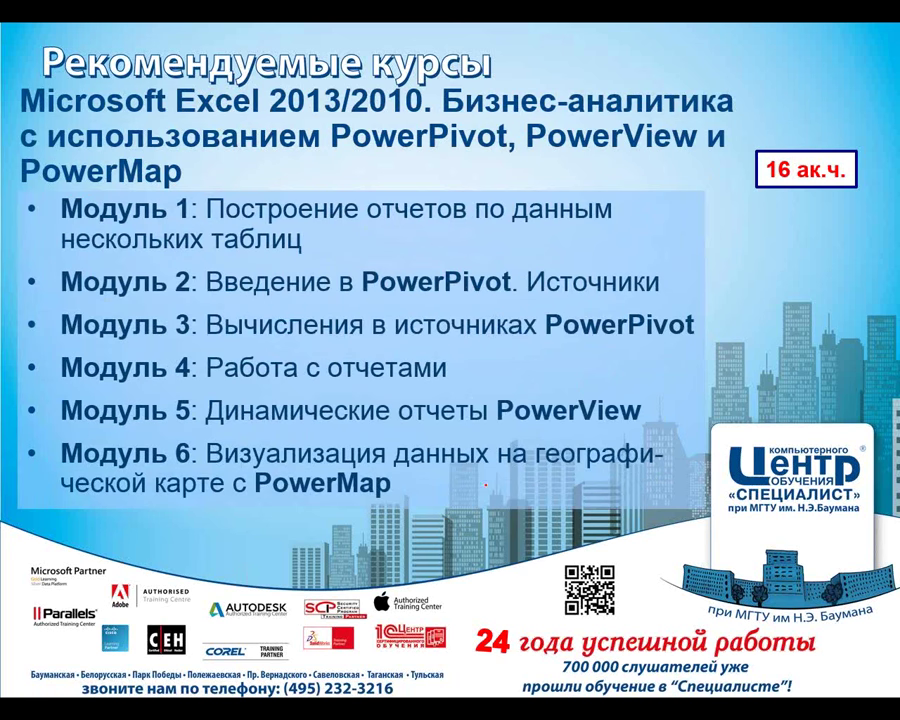
left_click_drag(270, 119, 322, 116)
left_click_drag(58, 198, 75, 254)
left_click_drag(333, 153, 505, 151)
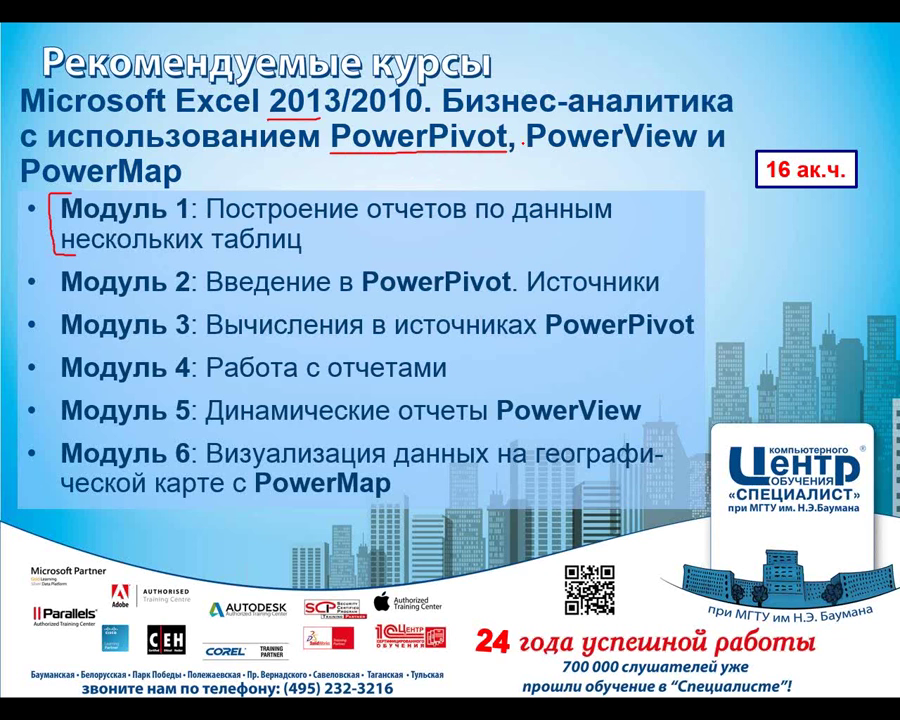
left_click_drag(522, 143, 702, 158)
mouse_move(532, 166)
left_mouse_down()
mouse_move(684, 172)
mouse_move(694, 188)
mouse_move(705, 180)
mouse_move(729, 190)
left_mouse_up()
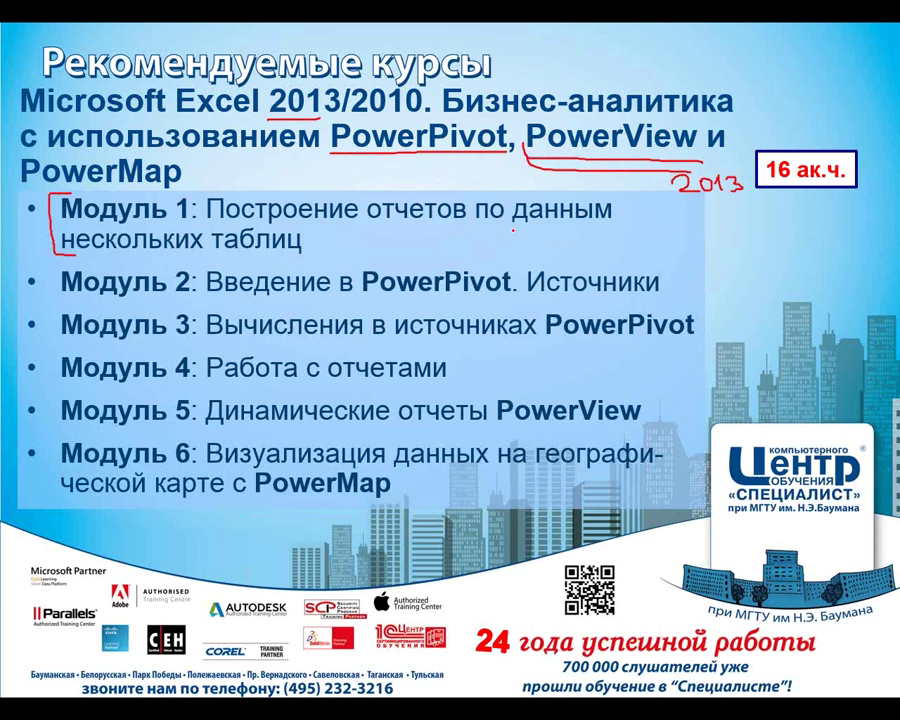
key("Right")
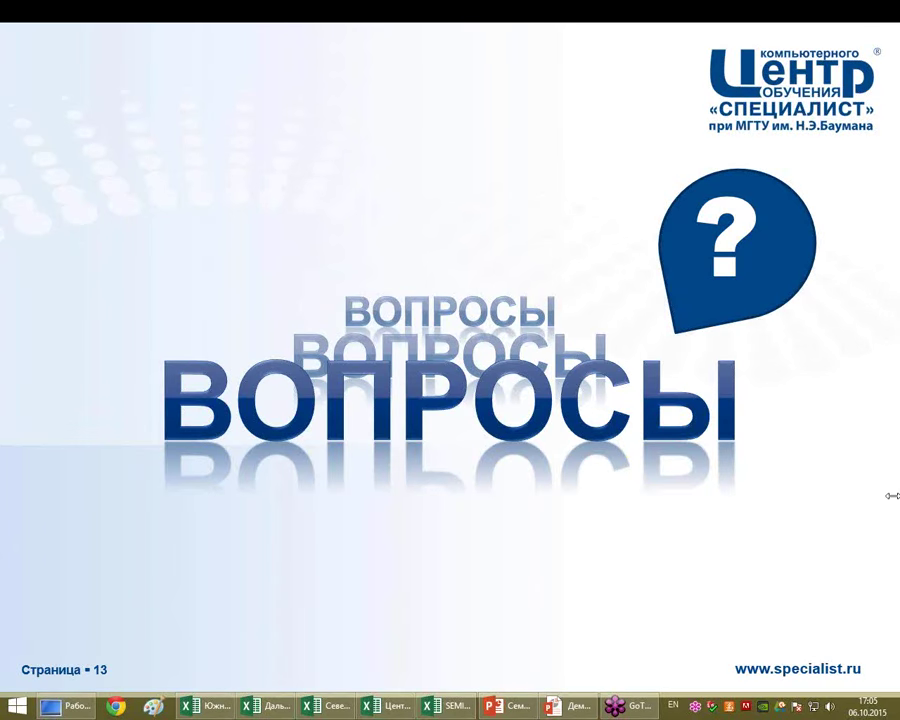
key("ctrl+p")
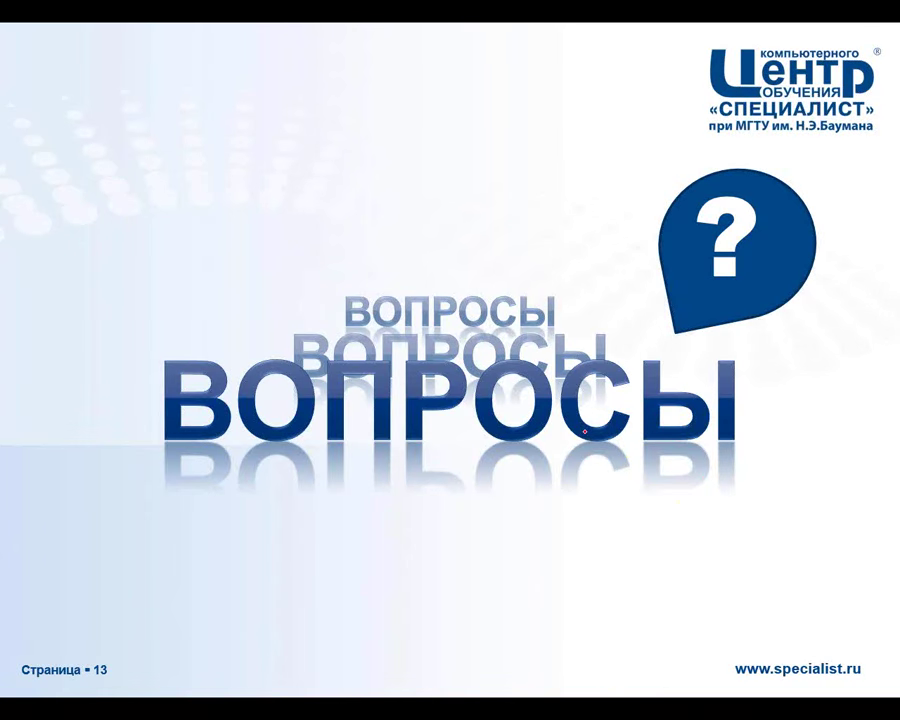
Move from the ВОПРОСЫ slide to the «Спасибо за внимание!» slide.
key("Right")
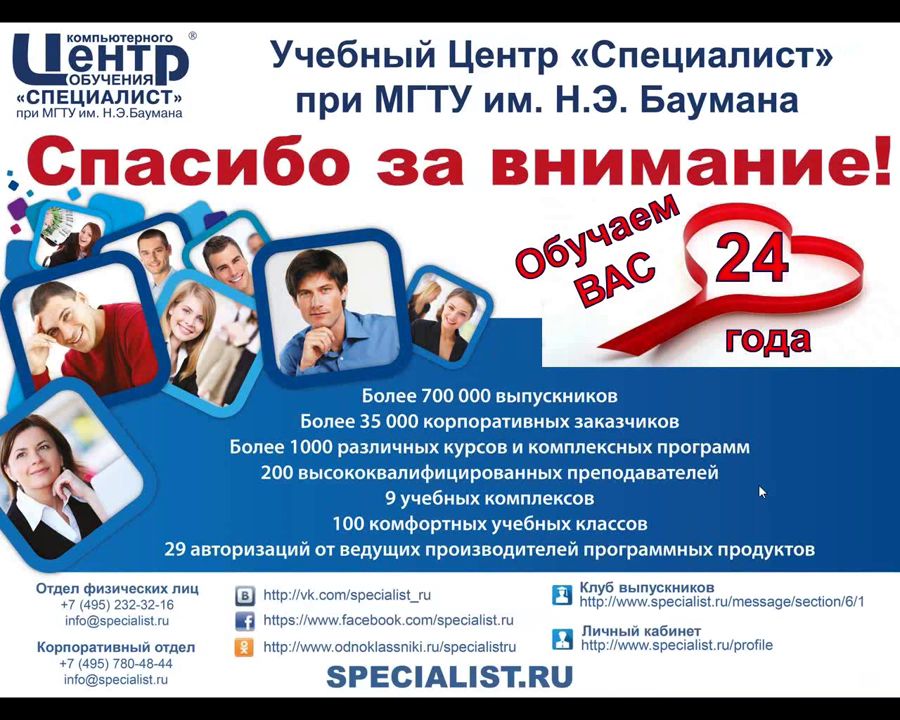